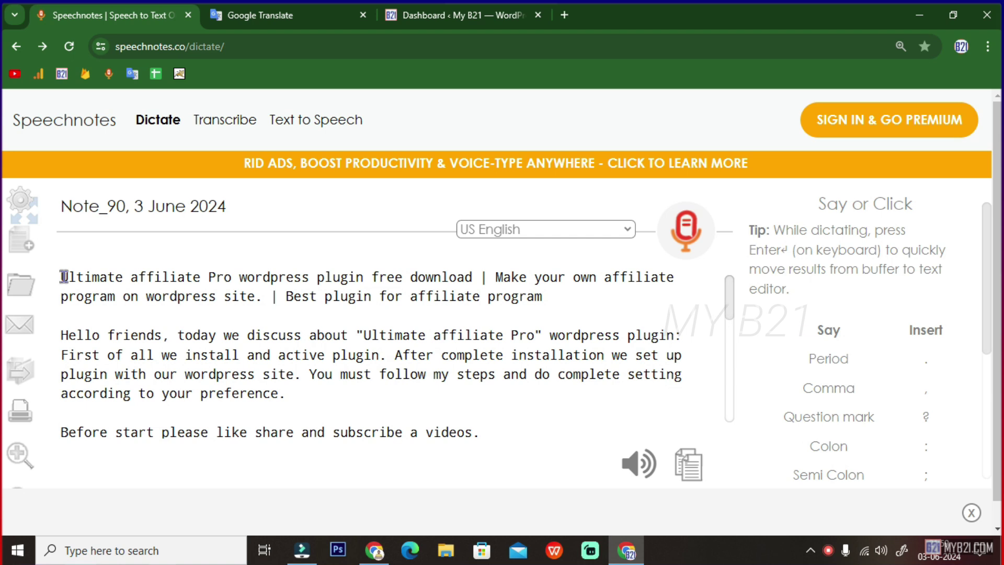
- Highlight phrases of the 'Ultimate affiliate Pro' title, ending with the whole title paragraph selected
left_click_drag(64, 276, 469, 277)
left_click(476, 274)
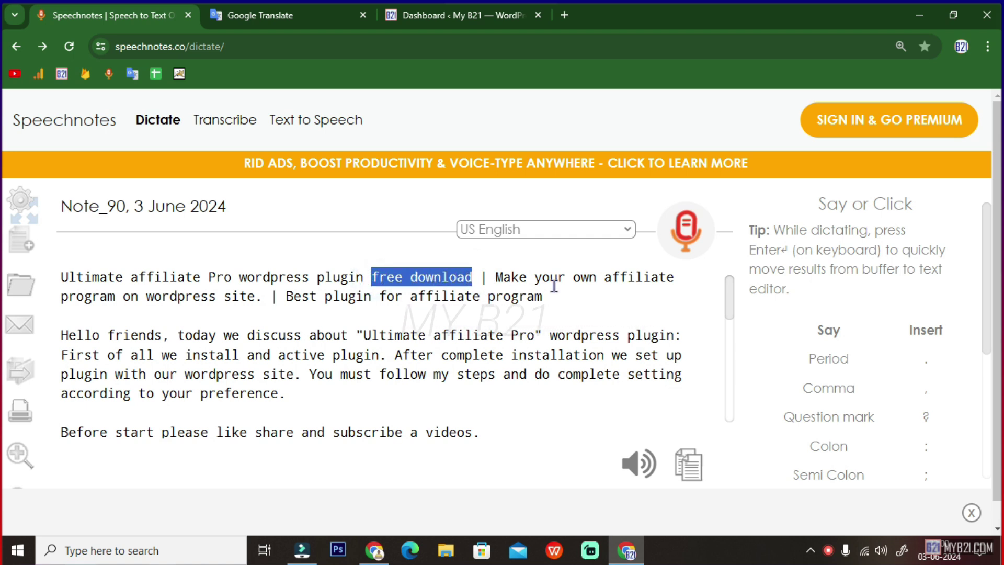
left_click_drag(497, 277, 693, 277)
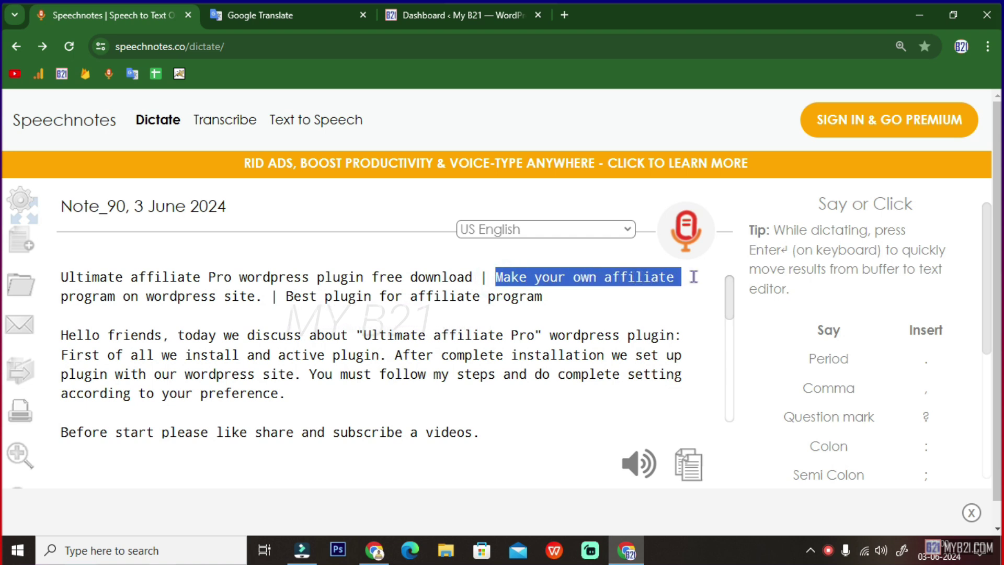
left_click(640, 275)
left_click_drag(574, 276, 670, 276)
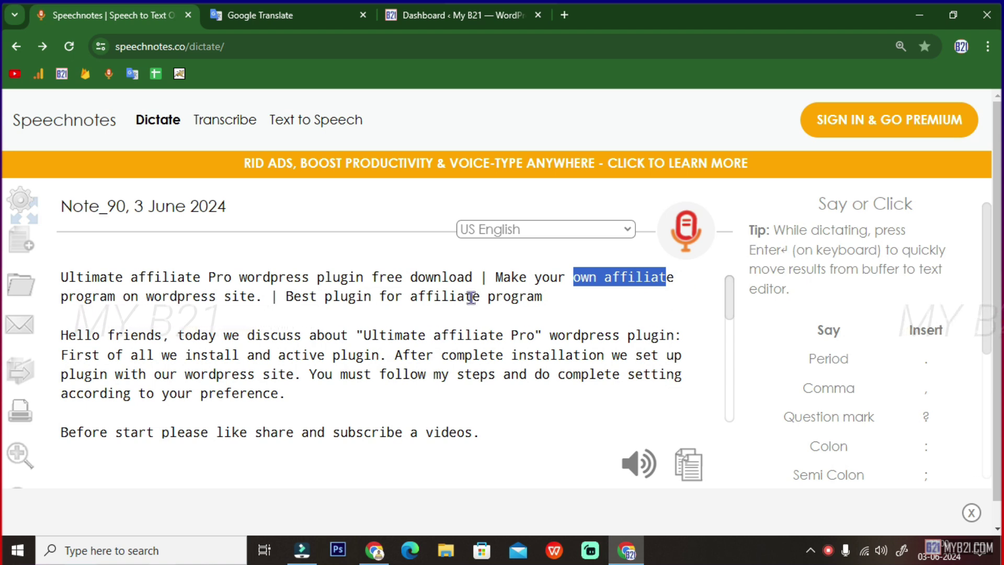
left_click_drag(285, 296, 543, 296)
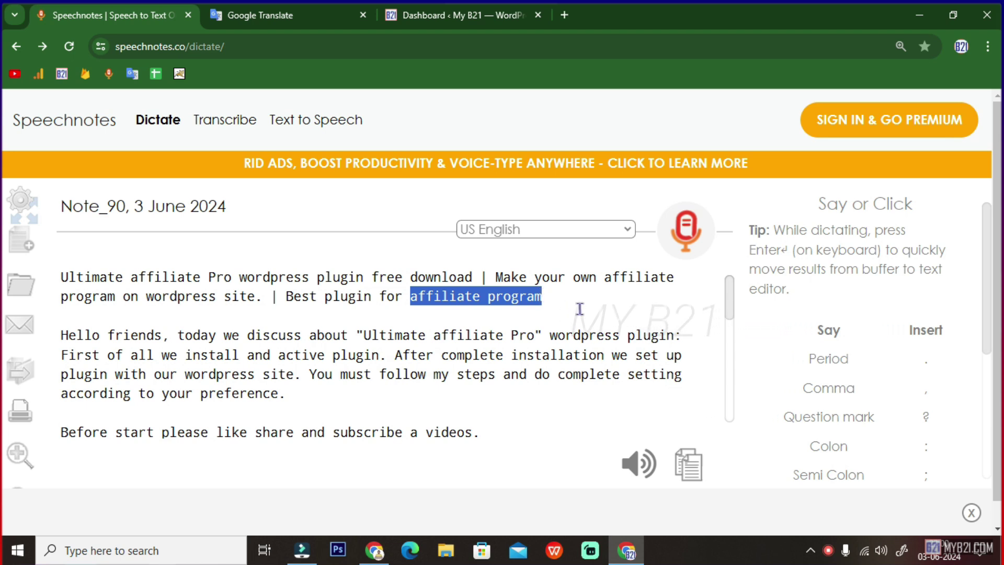
left_click_drag(570, 300, 64, 276)
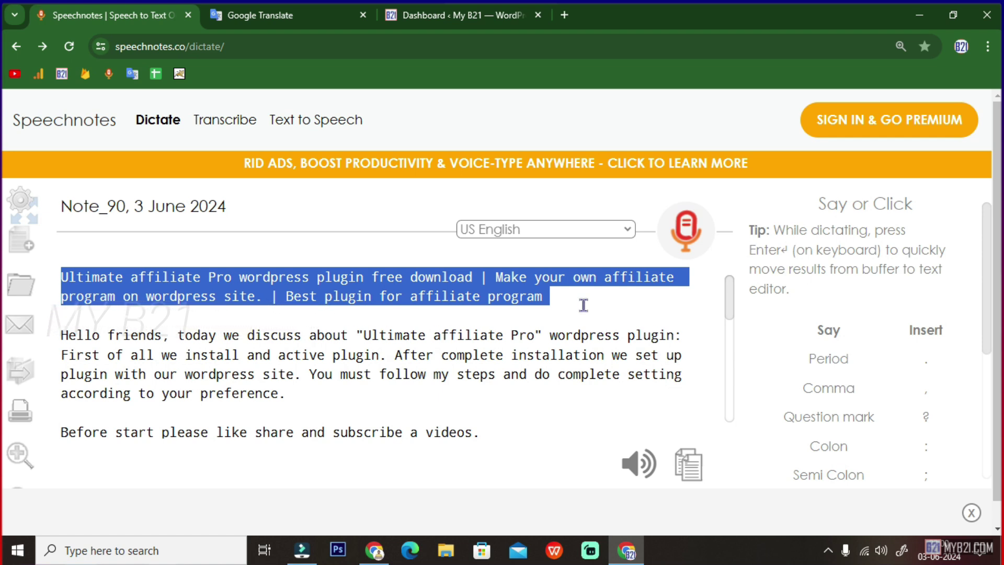
- Search Google for 'my b21', open myb21.com and go to Affiliate > Become an Affiliate
left_click(374, 550)
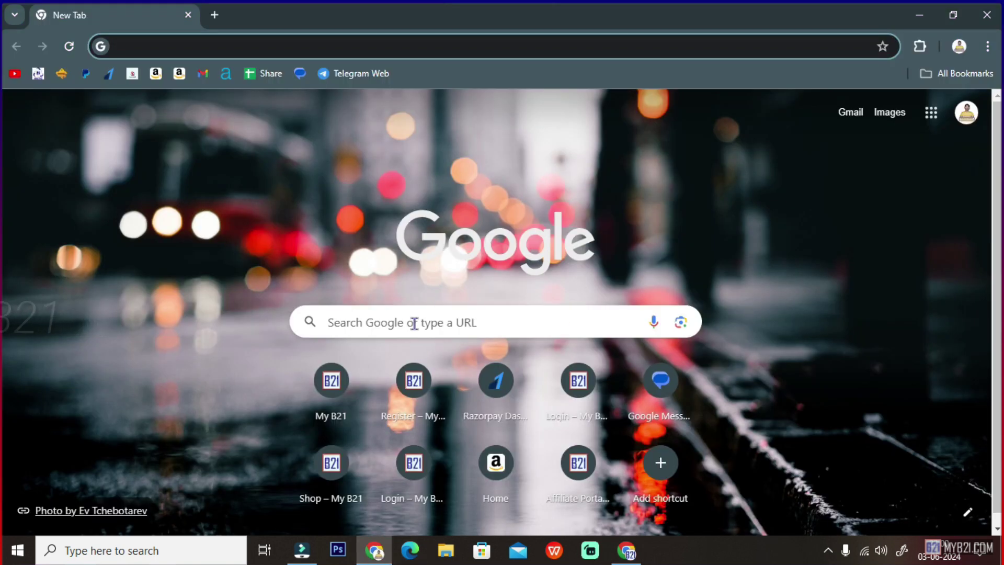
left_click(422, 322)
left_click(352, 355)
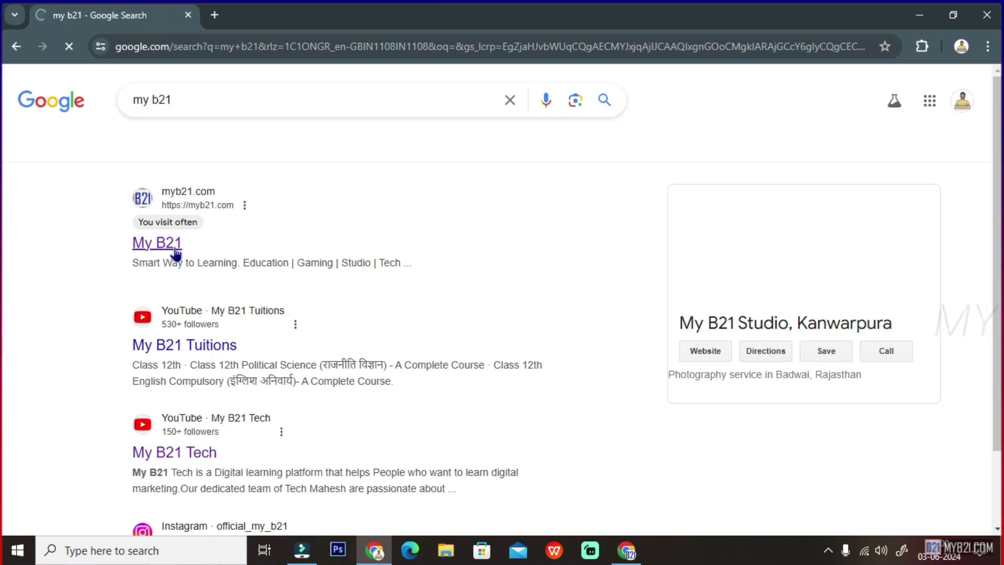
left_click(420, 224)
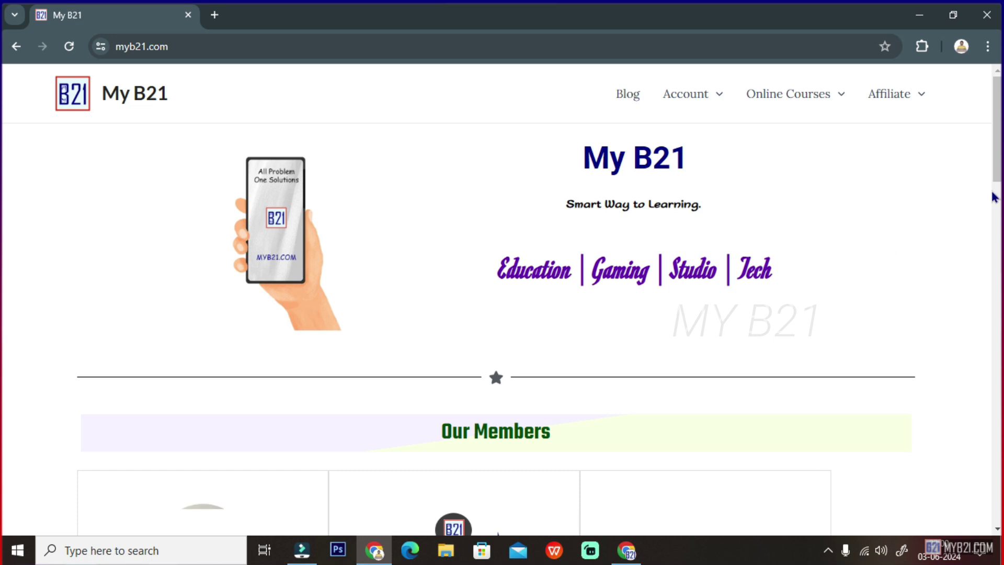
mouse_move(739, 100)
mouse_move(915, 93)
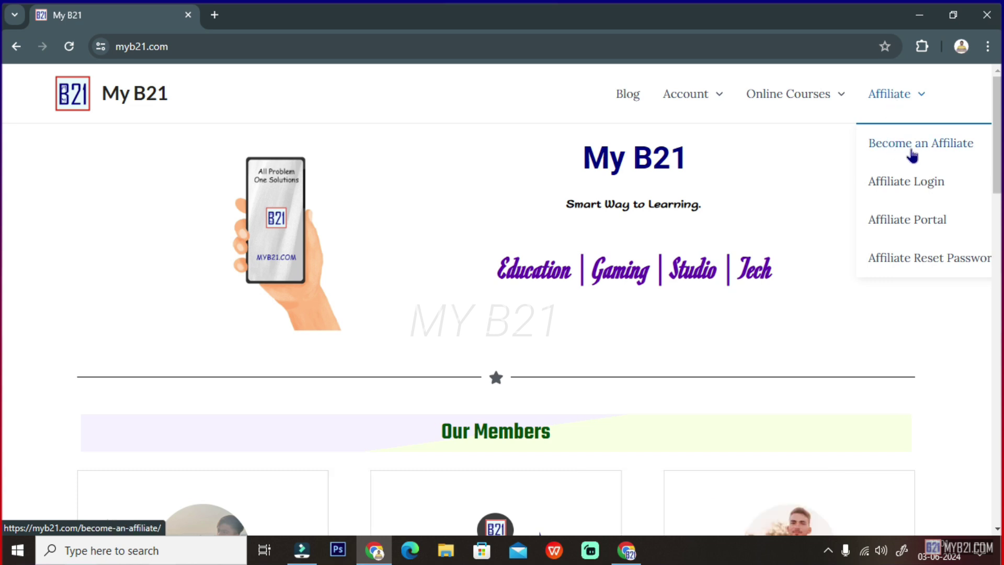
left_click(923, 144)
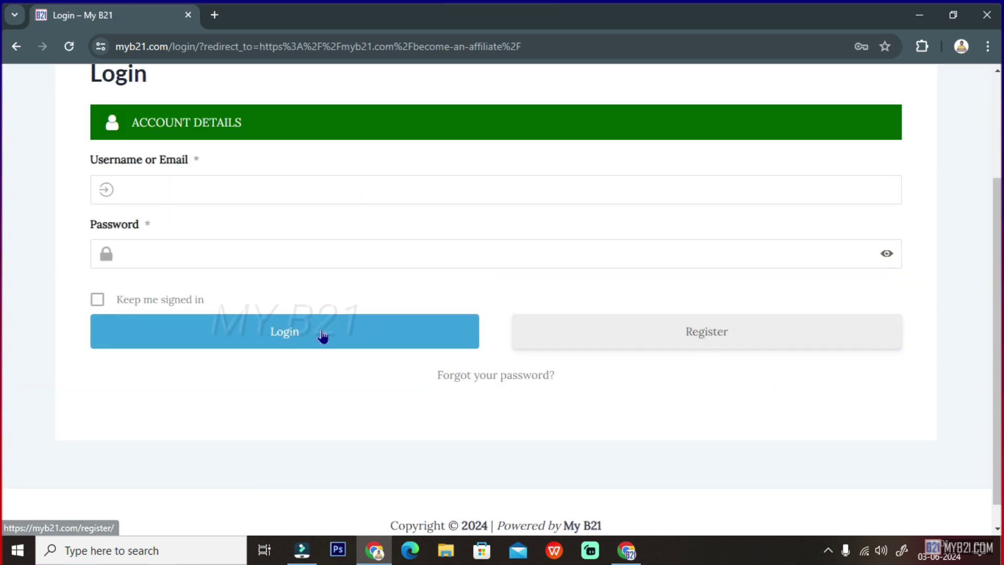
- Log in to My B21 with the saved Chrome credential, confirming with the Windows PIN
scroll(412, 337, "up", 3)
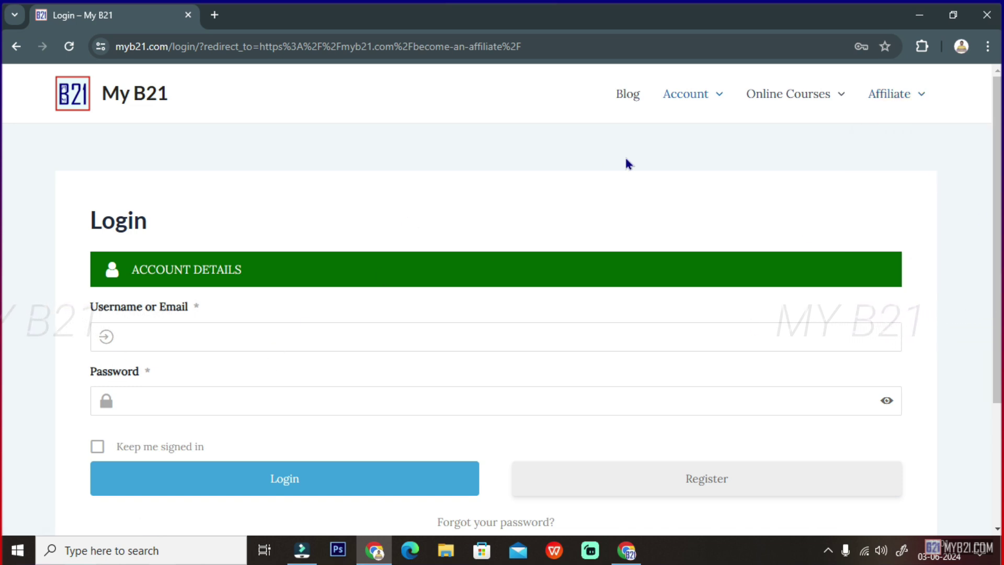
left_click(213, 333)
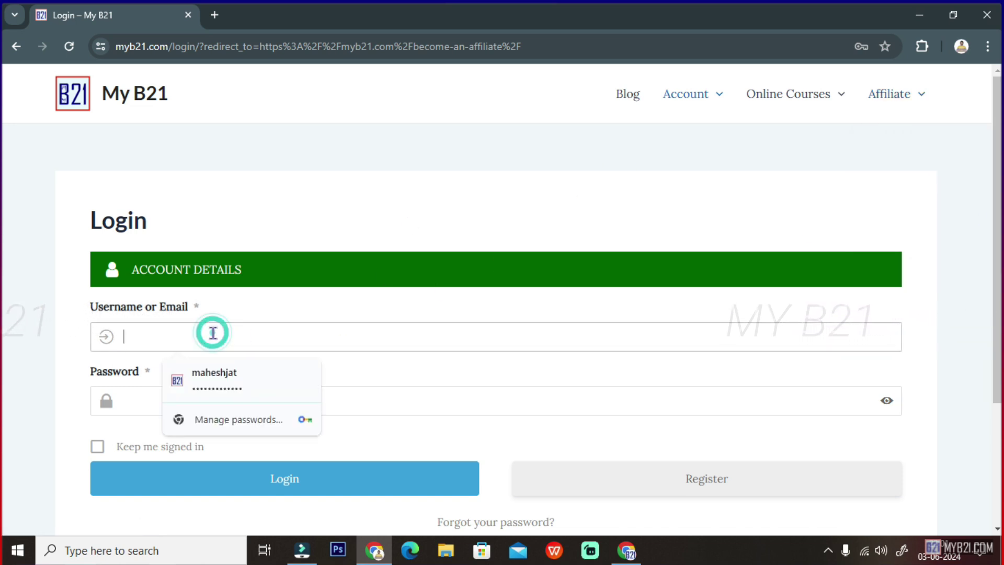
left_click(222, 383)
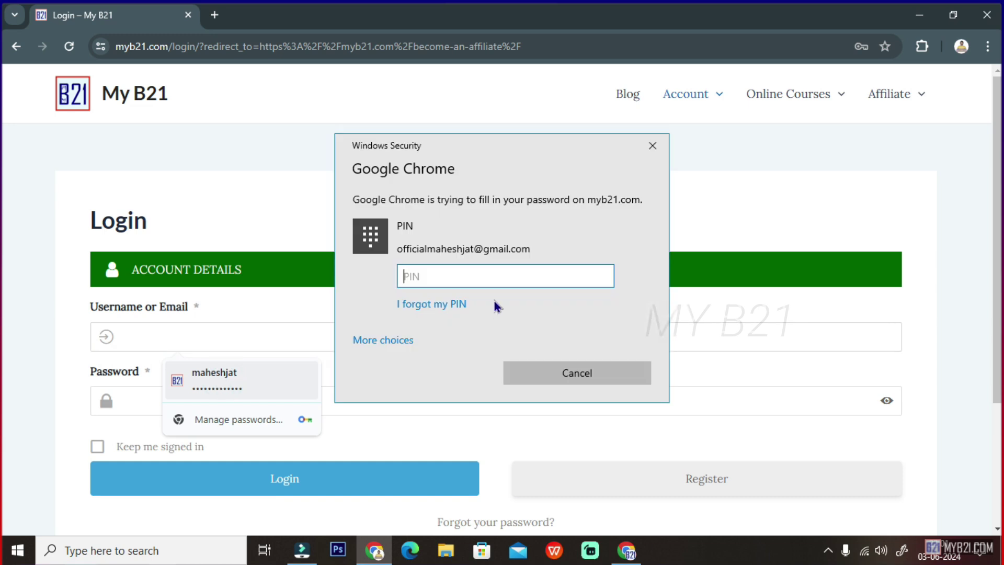
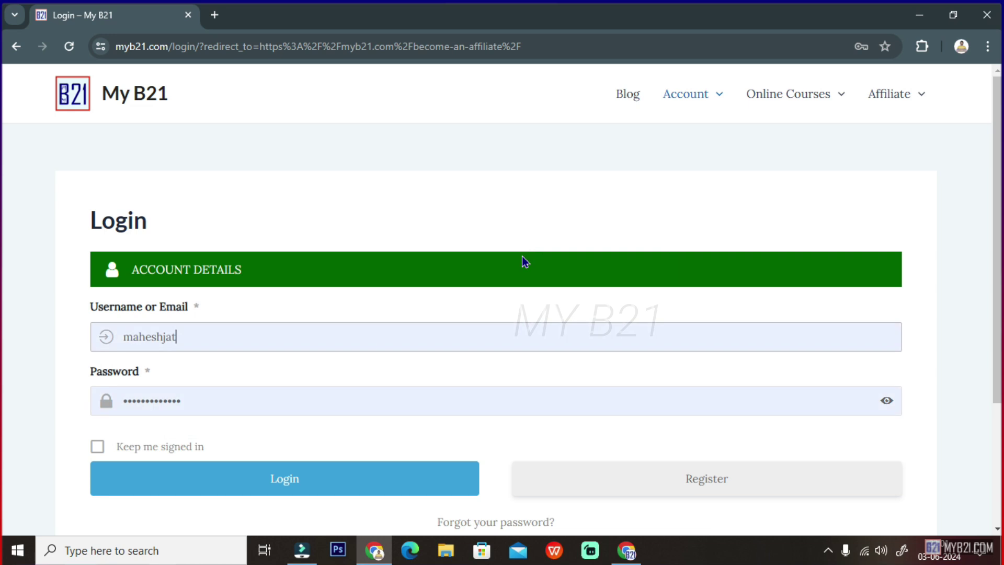
left_click(306, 485)
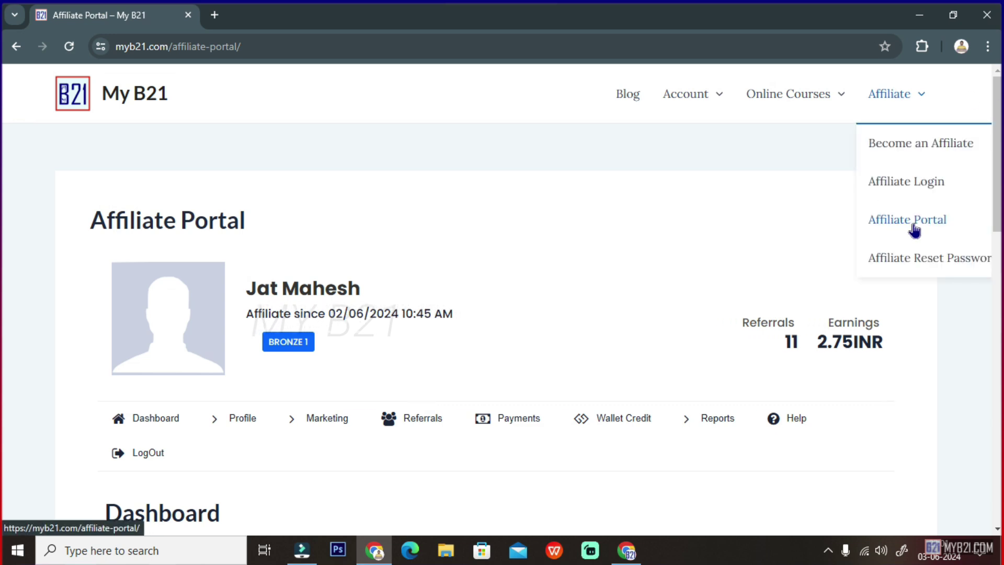
scroll(554, 277, "down", 1)
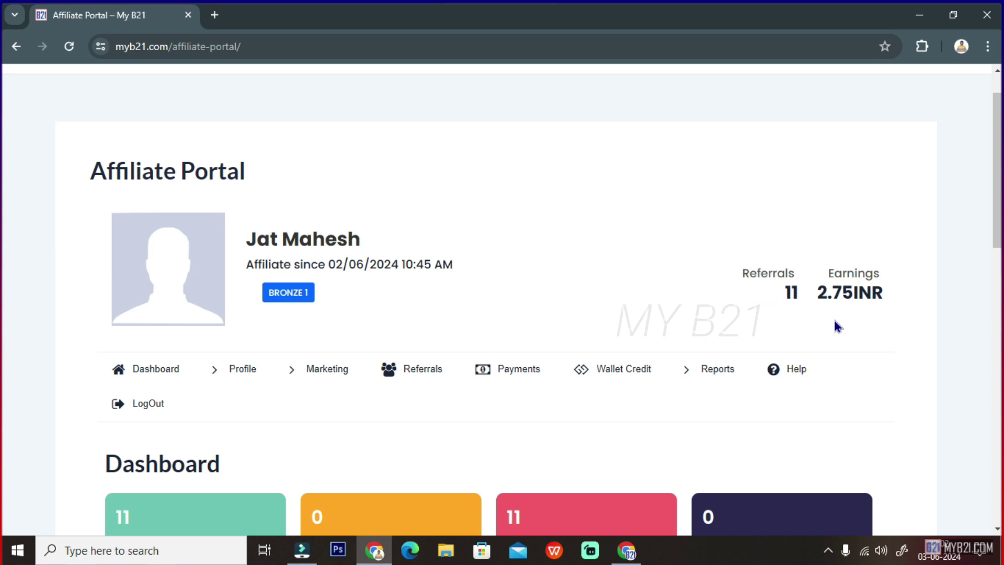
scroll(379, 331, "down", 1)
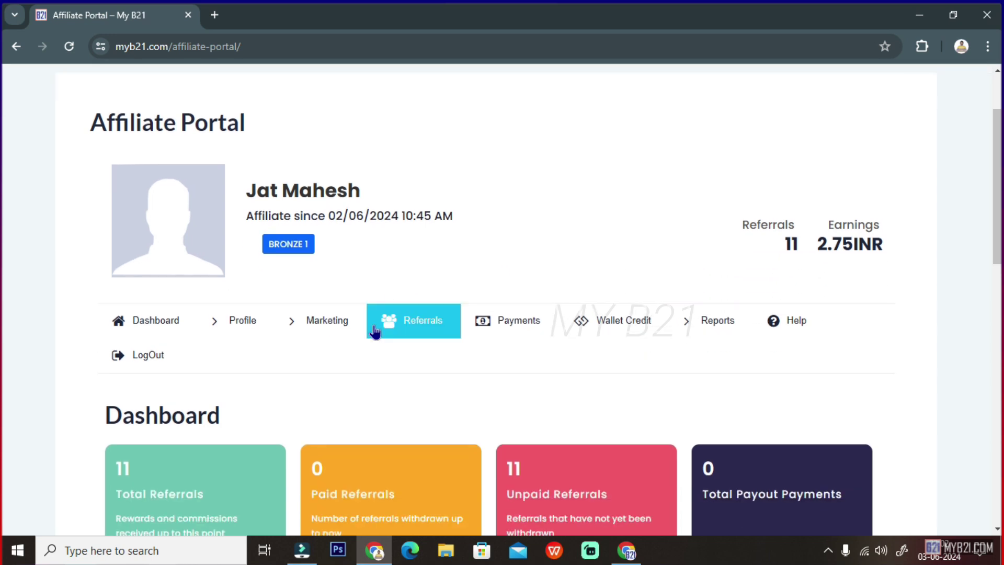
scroll(334, 243, "down", 3)
scroll(348, 278, "up", 5)
left_click(83, 216)
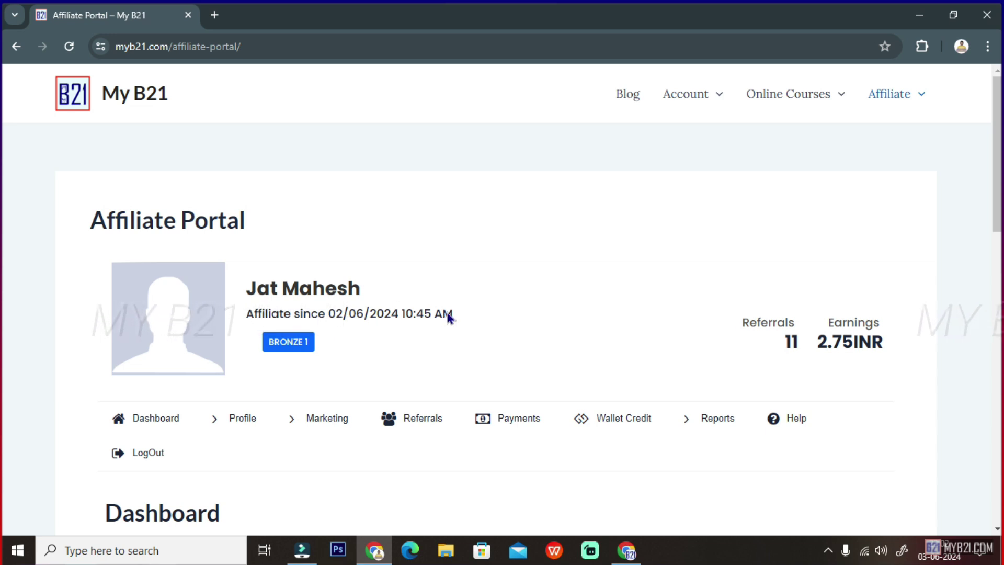
mouse_move(311, 352)
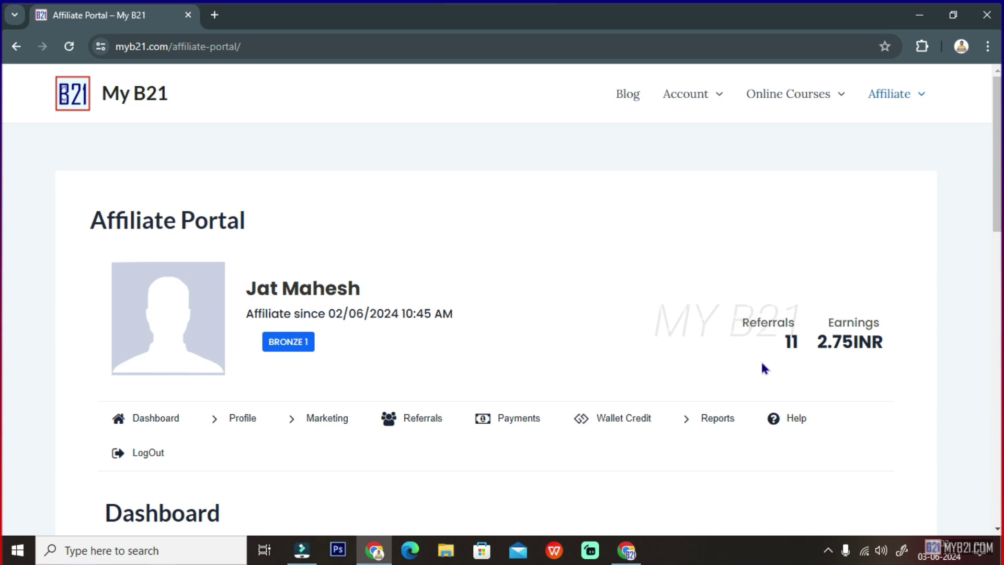
scroll(762, 363, "down", 1)
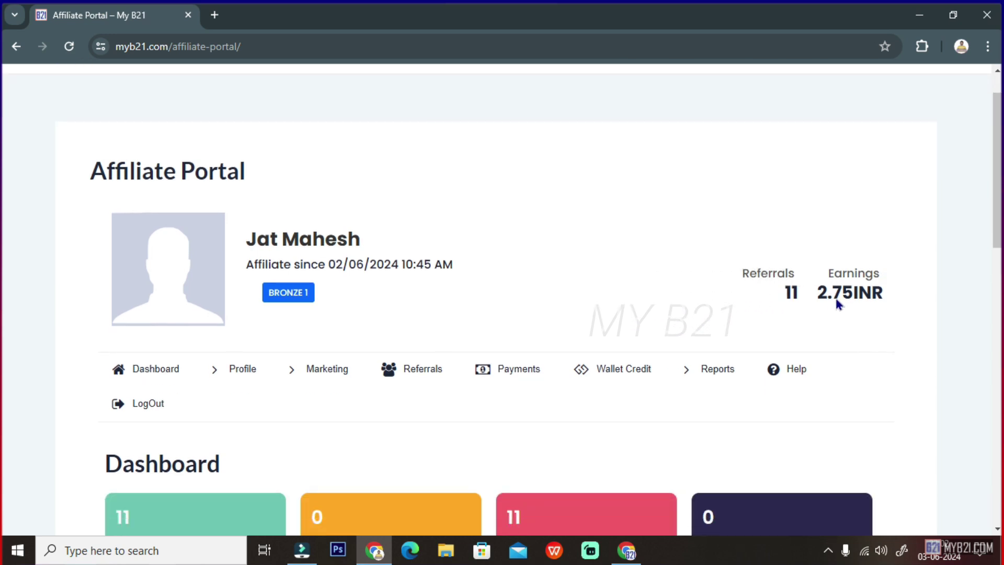
scroll(844, 309, "down", 3)
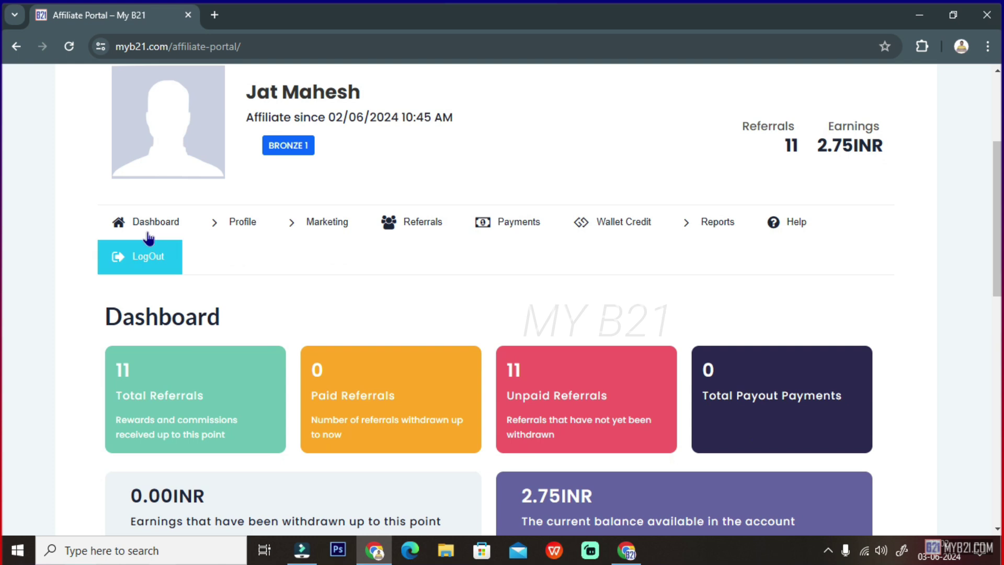
scroll(107, 219, "down", 2)
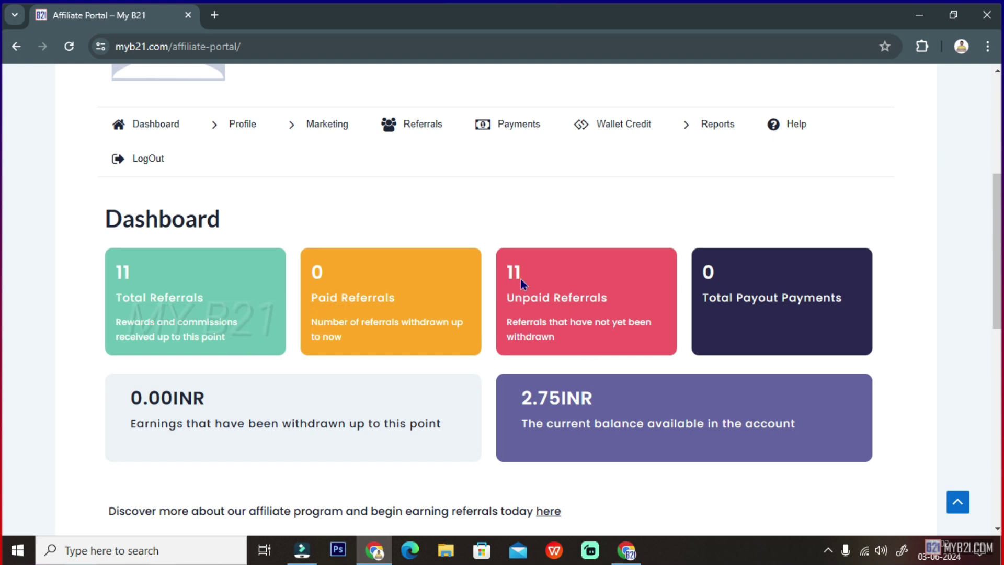
scroll(719, 324, "down", 1)
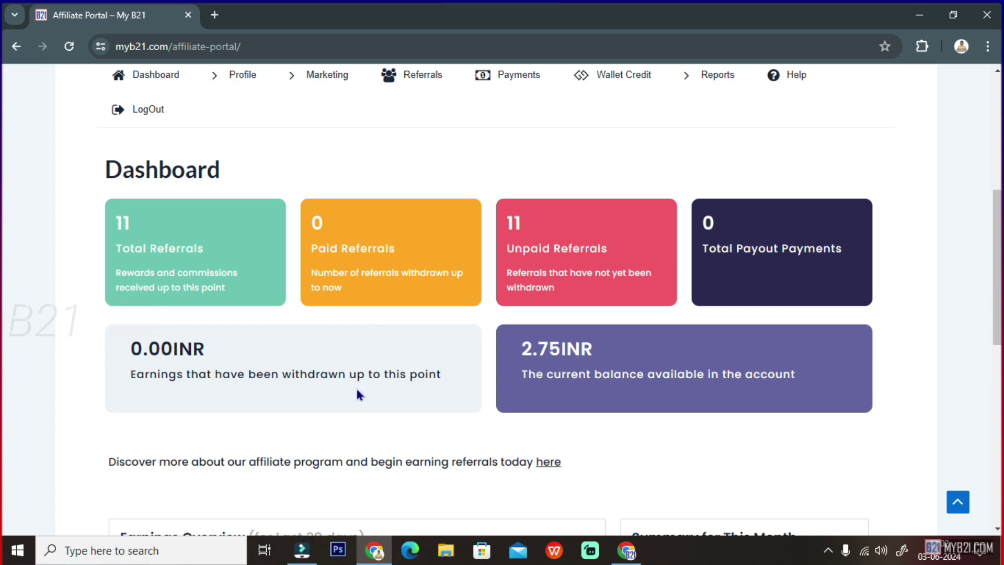
scroll(406, 384, "down", 5)
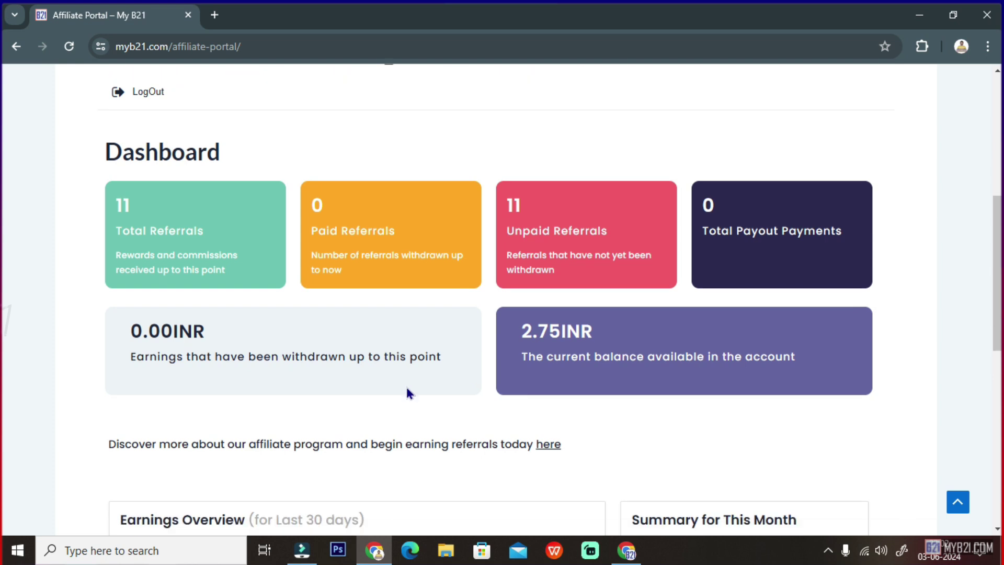
scroll(408, 396, "down", 2)
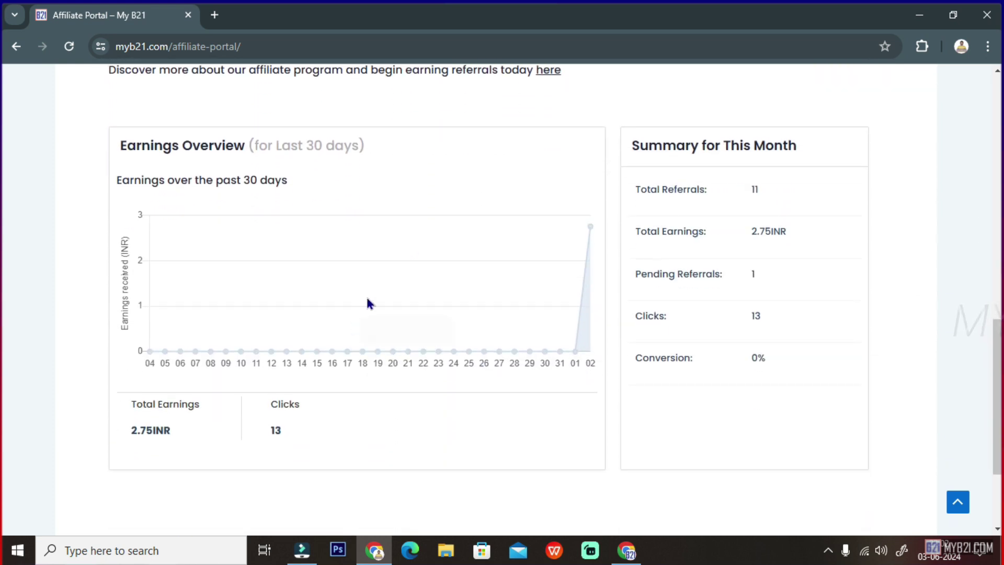
scroll(732, 387, "down", 3)
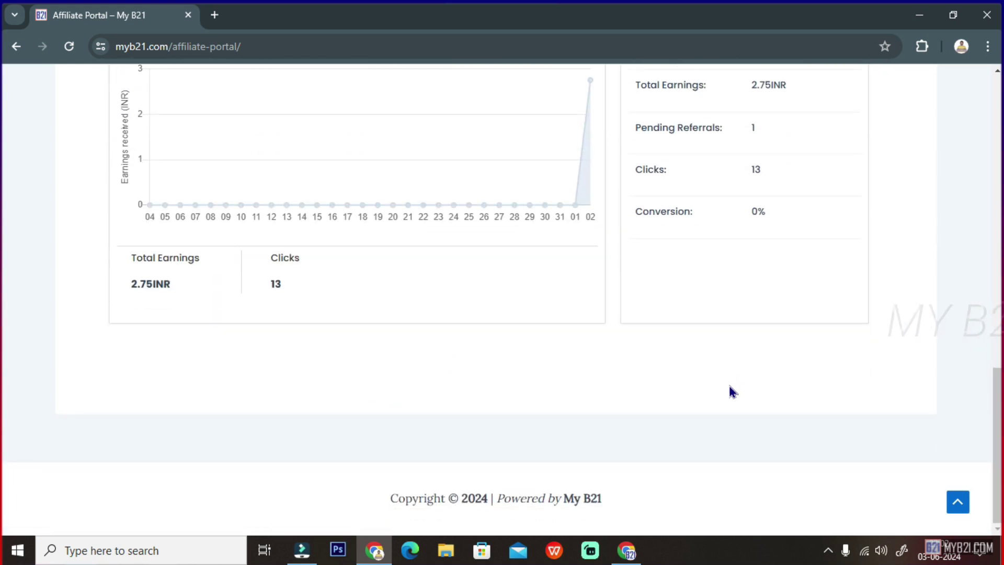
scroll(731, 391, "up", 10)
scroll(726, 400, "up", 1)
scroll(722, 410, "down", 2)
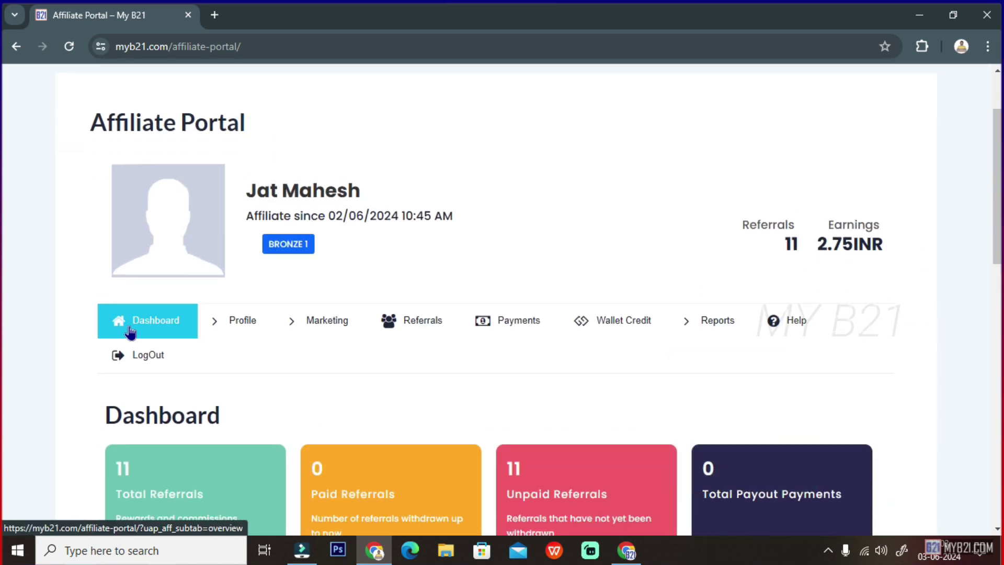
left_click(238, 328)
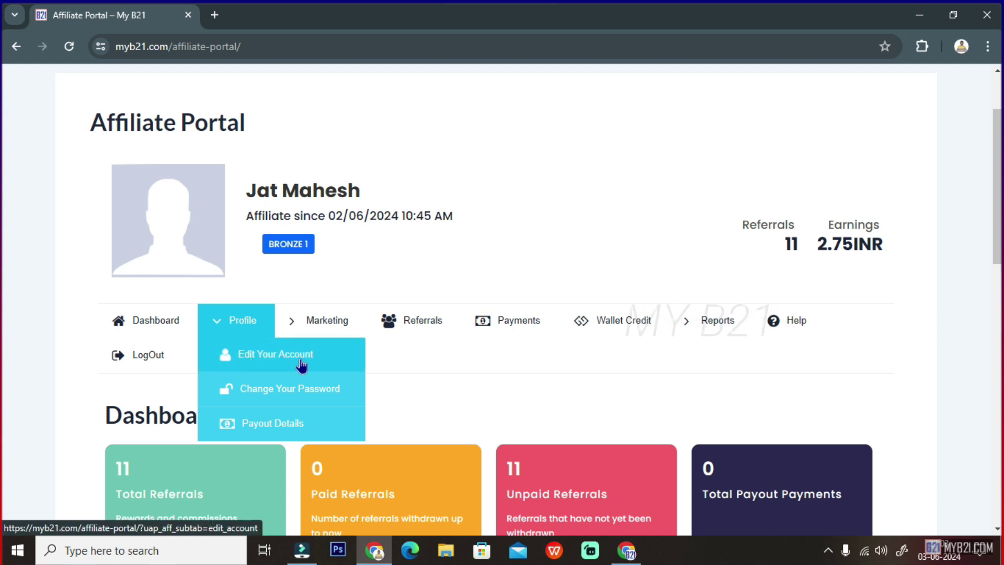
left_click(294, 426)
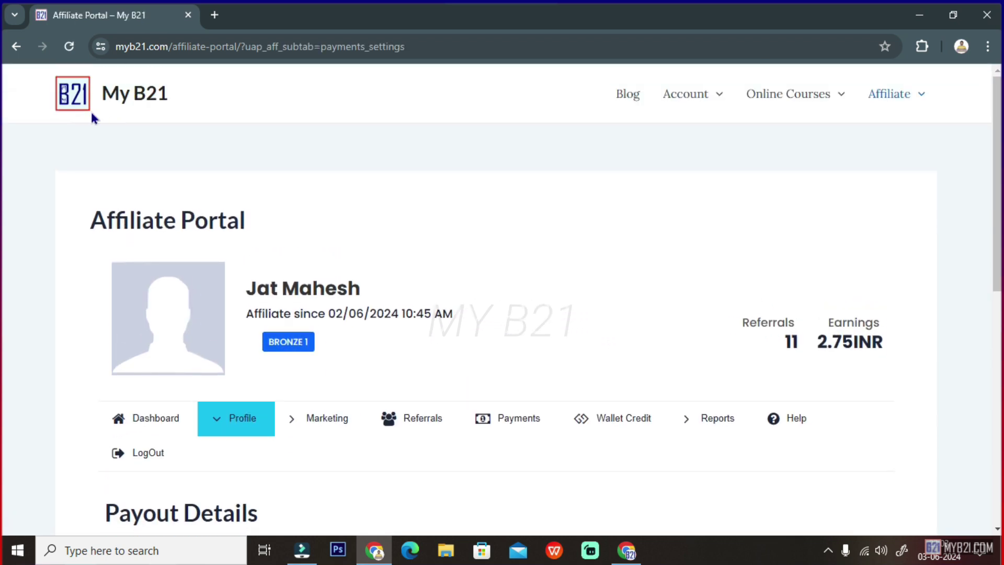
scroll(295, 368, "down", 5)
scroll(294, 368, "down", 2)
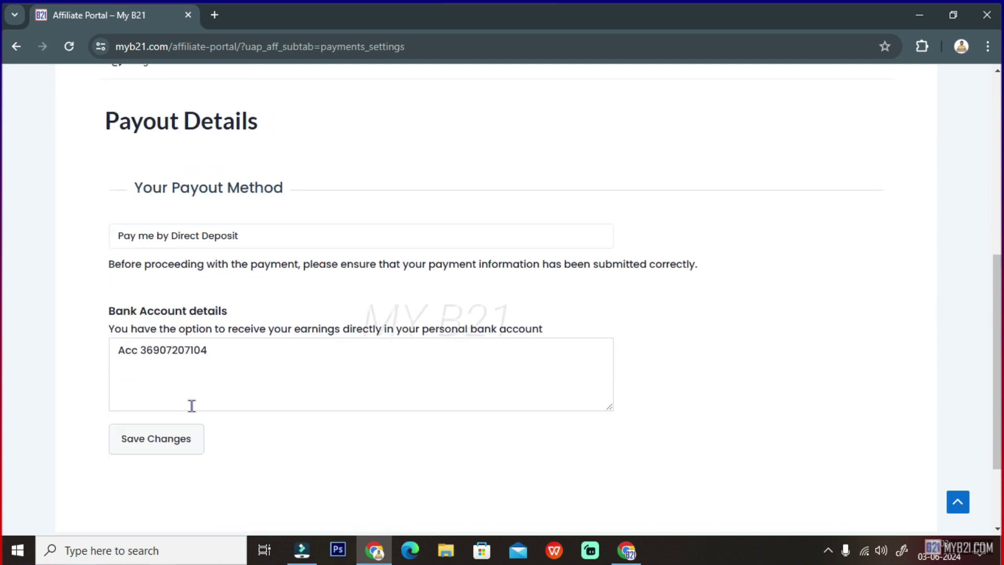
left_click_drag(221, 349, 85, 352)
left_click(212, 347)
left_click_drag(228, 346, 101, 352)
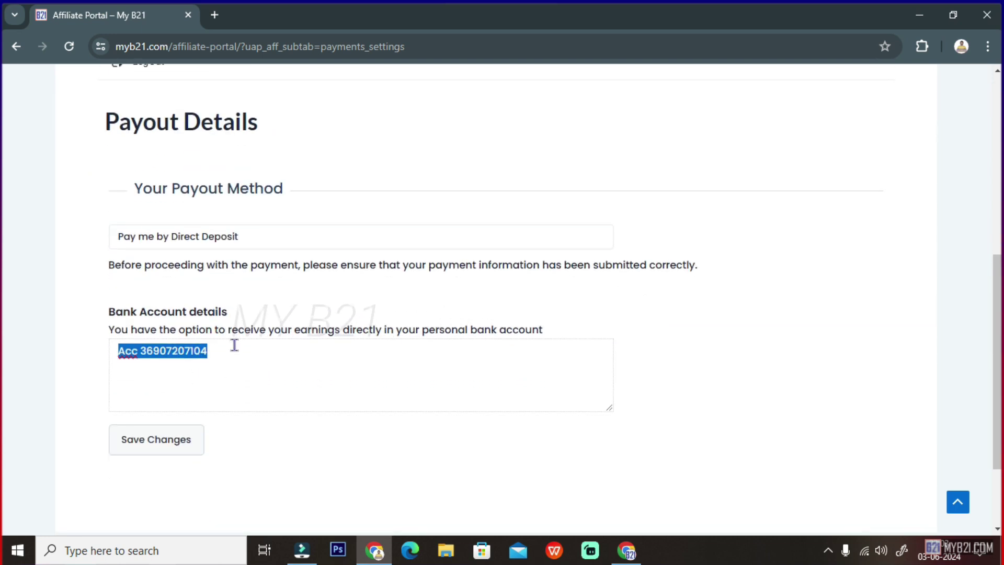
scroll(242, 343, "up", 4)
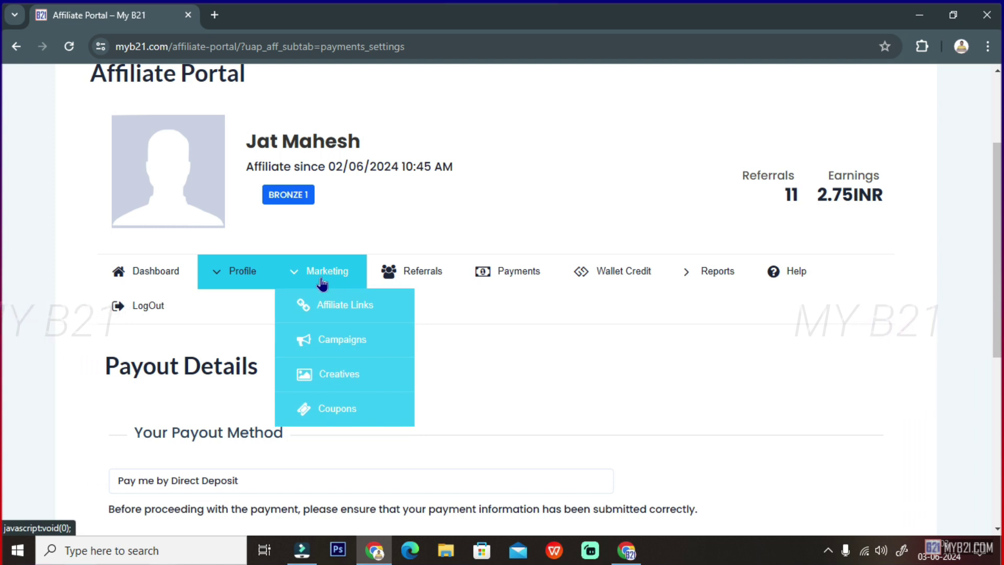
- Open Affiliate Links and scroll to the Affiliate Link Generator, checking its Campaign list without changing it
left_click(349, 314)
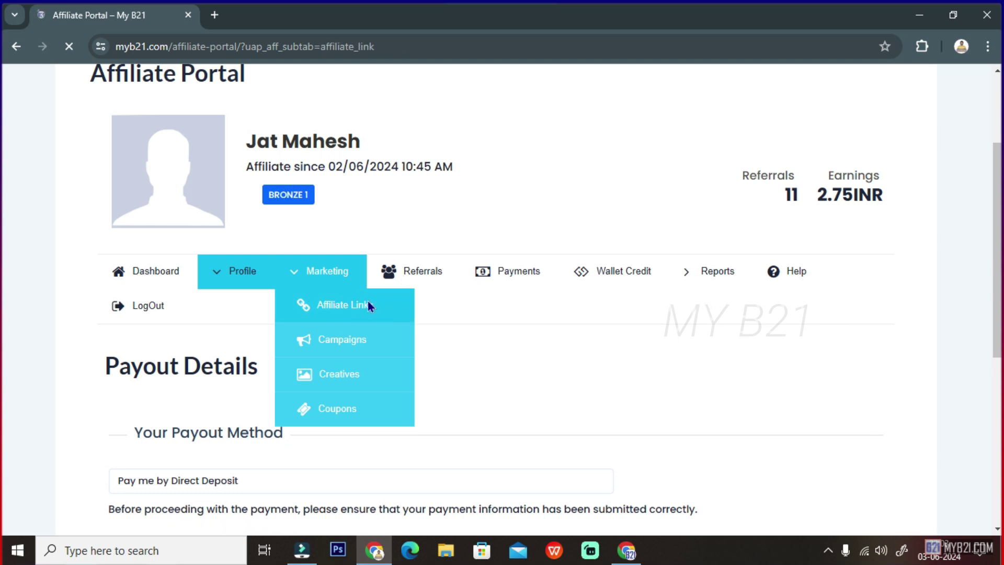
scroll(419, 313, "down", 5)
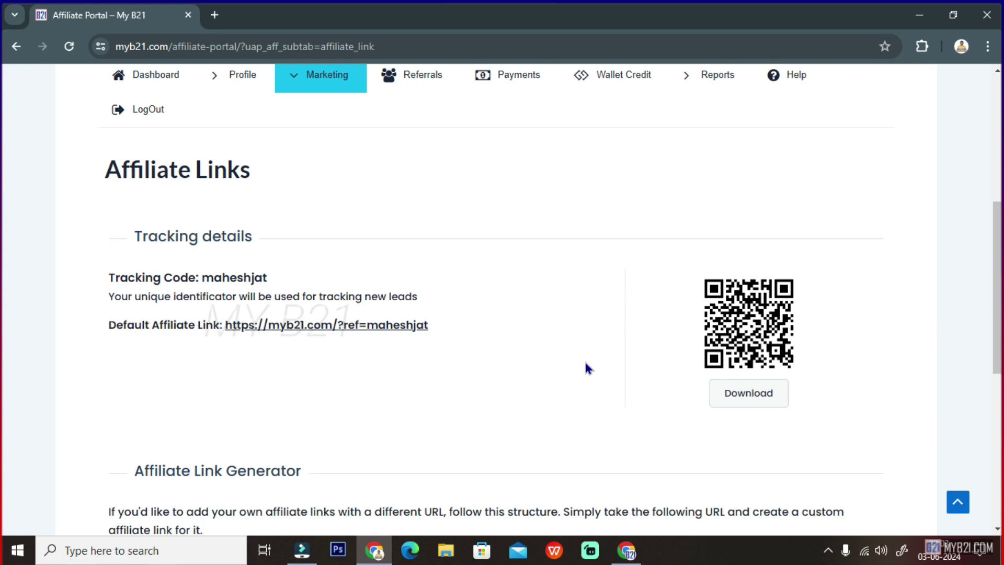
scroll(588, 368, "down", 3)
scroll(582, 364, "down", 4)
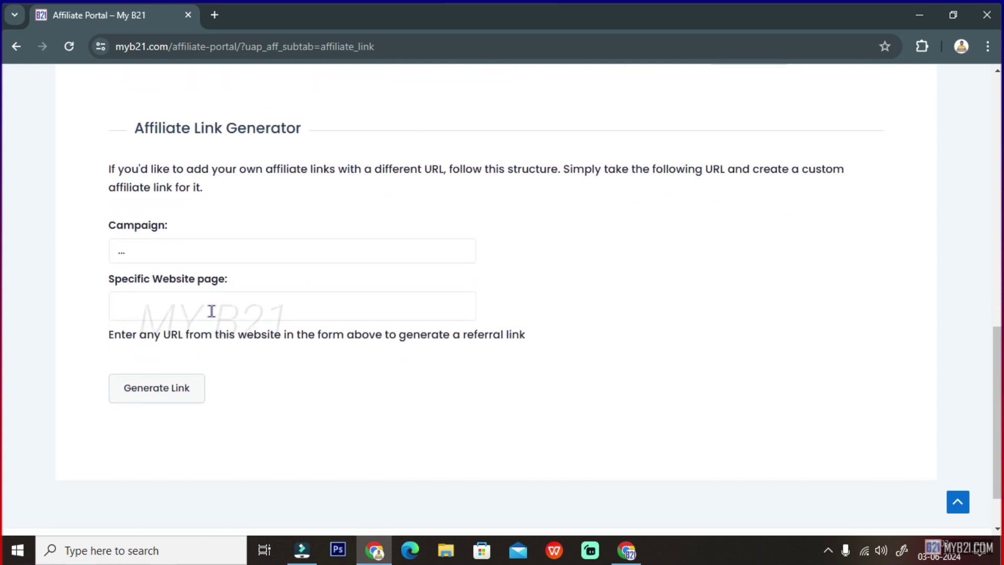
left_click(182, 245)
left_click(182, 246)
scroll(206, 372, "up", 12)
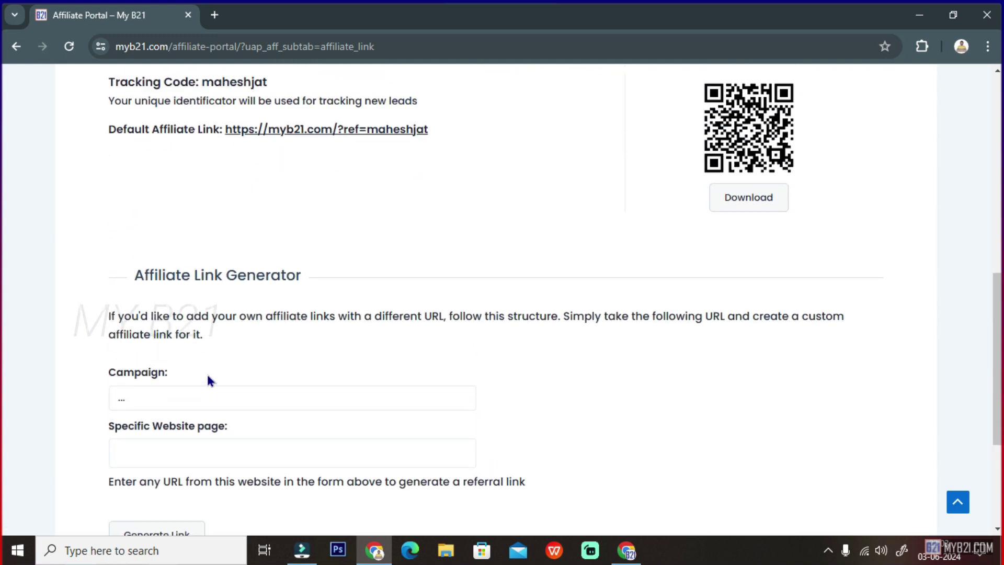
mouse_move(321, 384)
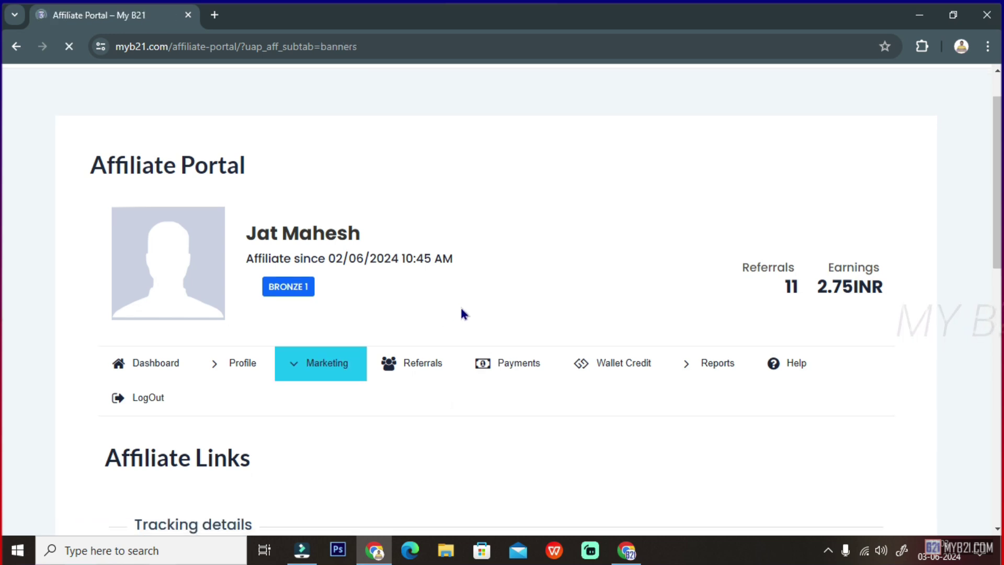
- Open the OnePlus Nord Buds 2r banner's Amazon target, close it, and scroll through the embed code
scroll(460, 314, "down", 3)
scroll(460, 333, "down", 5)
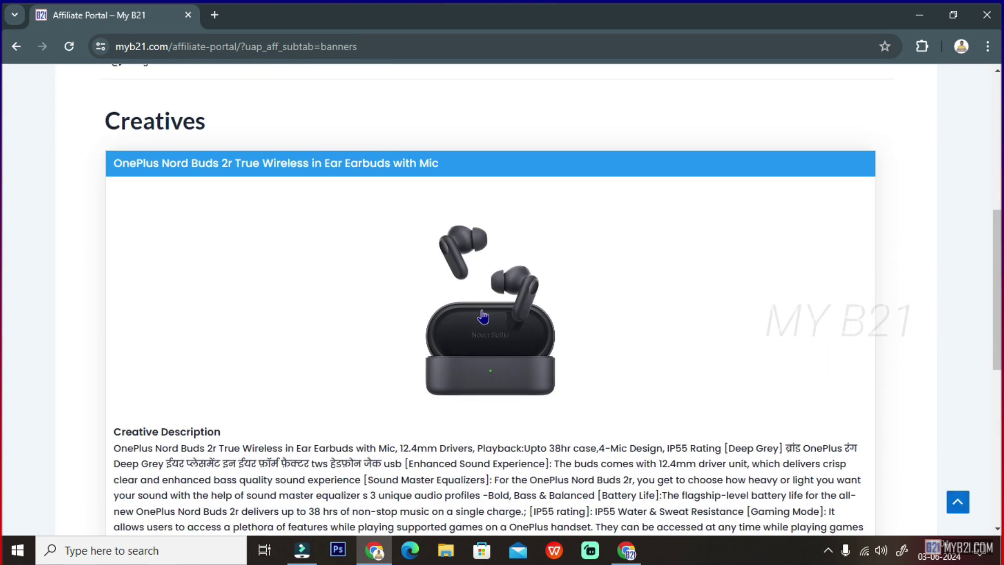
left_click(492, 352)
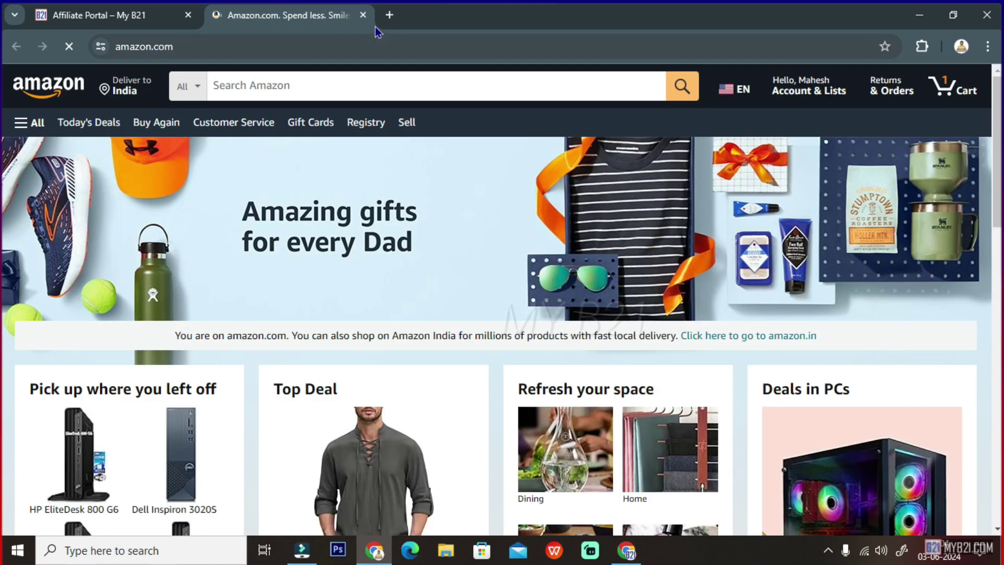
left_click(363, 17)
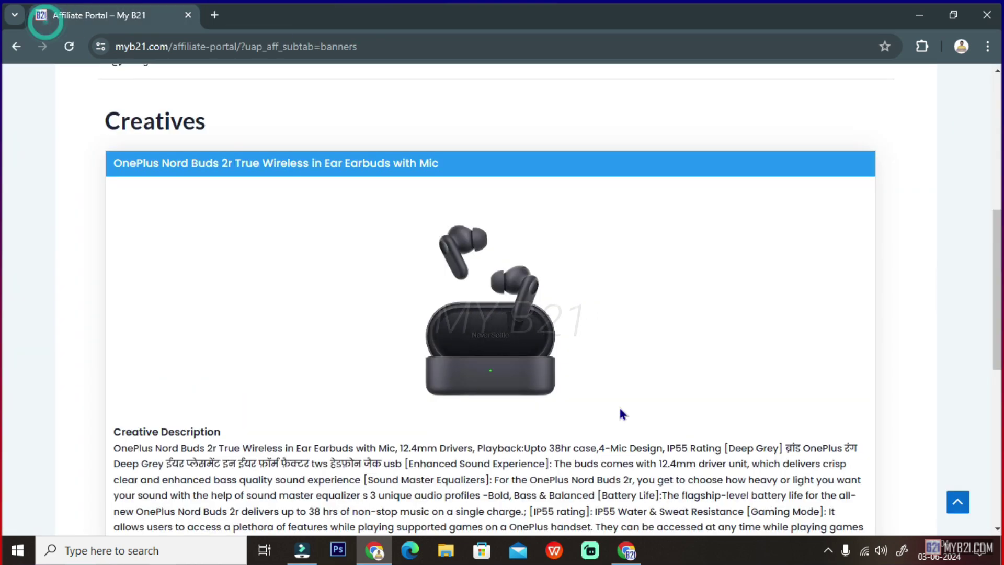
scroll(475, 409, "down", 3)
scroll(474, 408, "down", 1)
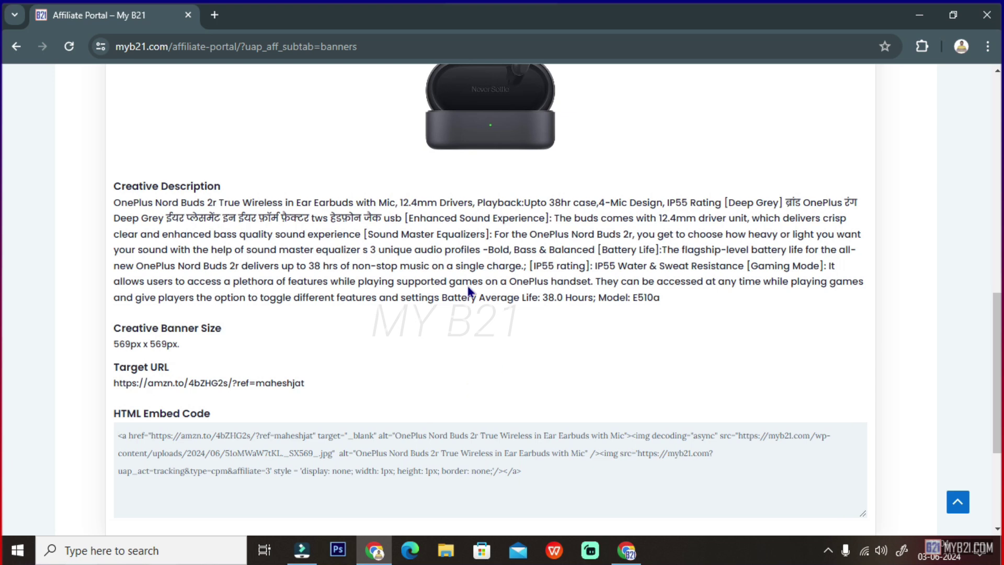
scroll(494, 283, "up", 7)
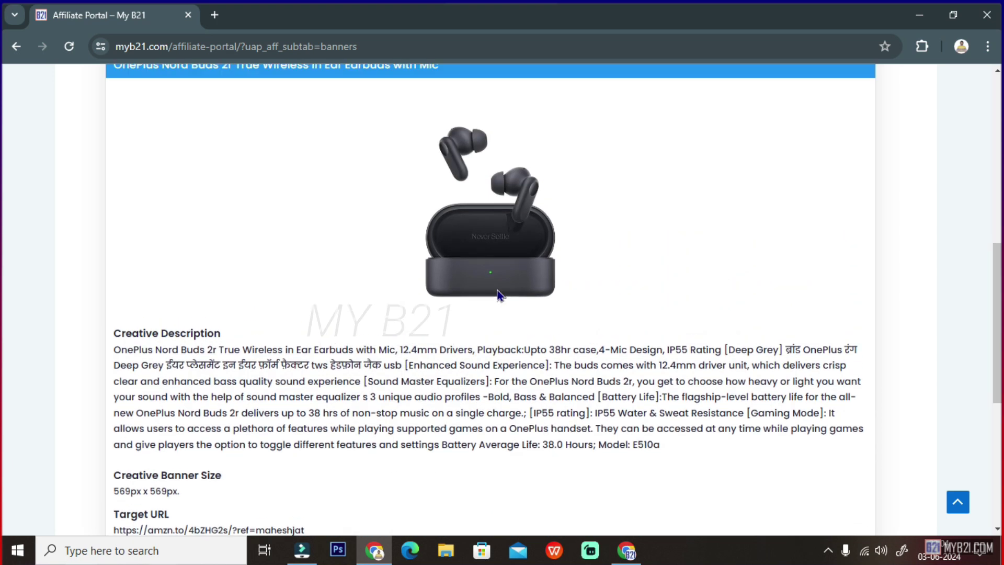
scroll(497, 293, "up", 2)
mouse_move(329, 217)
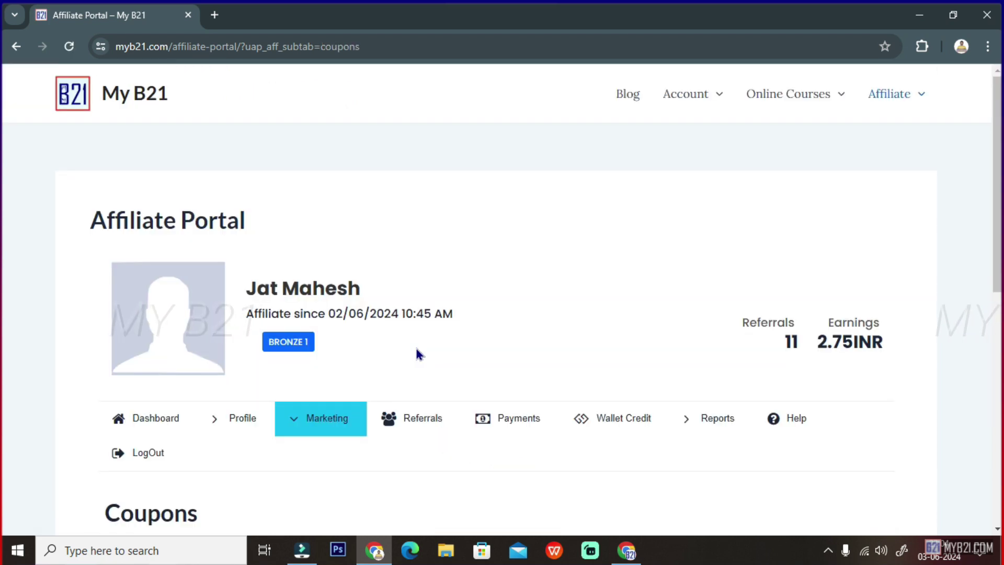
- Review the 10OFF coupon (10.00INR, 10.00INR reward) in the Your Discount Coupons table
scroll(416, 351, "down", 6)
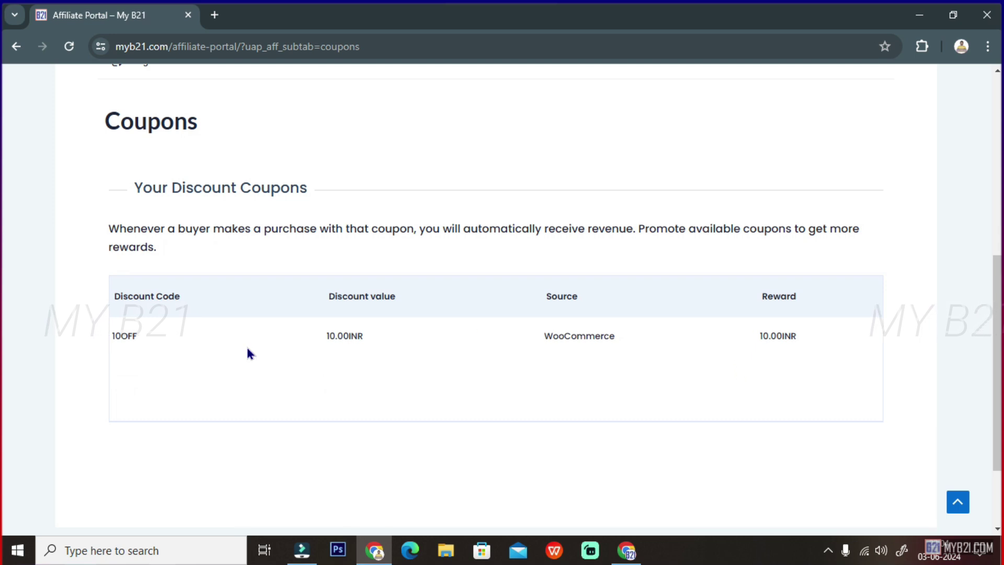
left_click(143, 332)
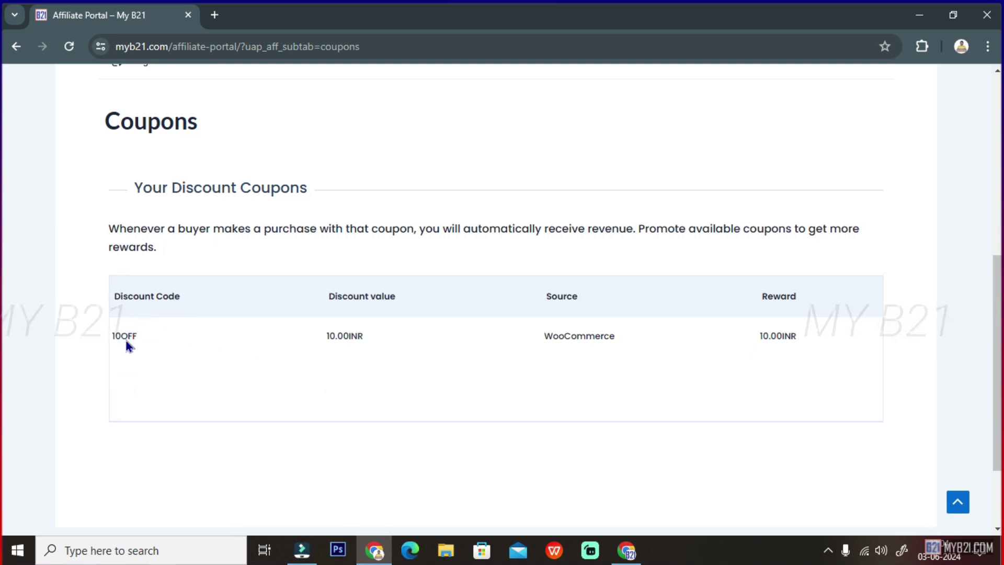
left_click(144, 337)
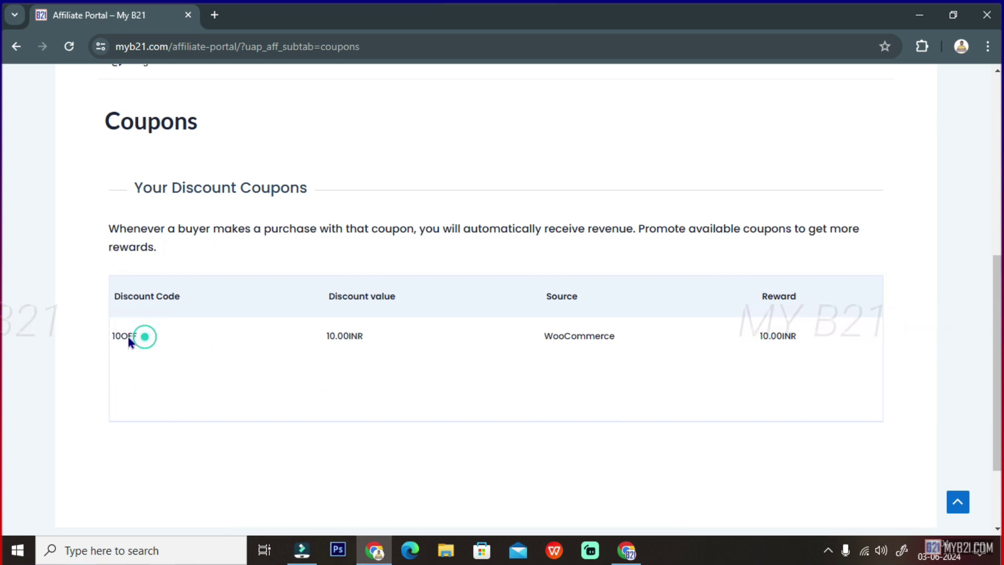
scroll(224, 352, "up", 5)
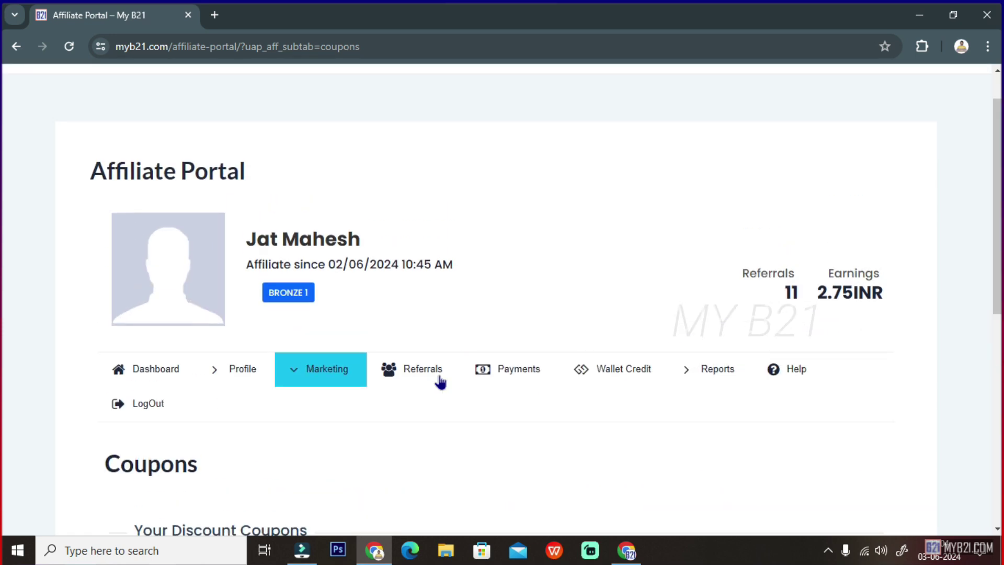
left_click(416, 381)
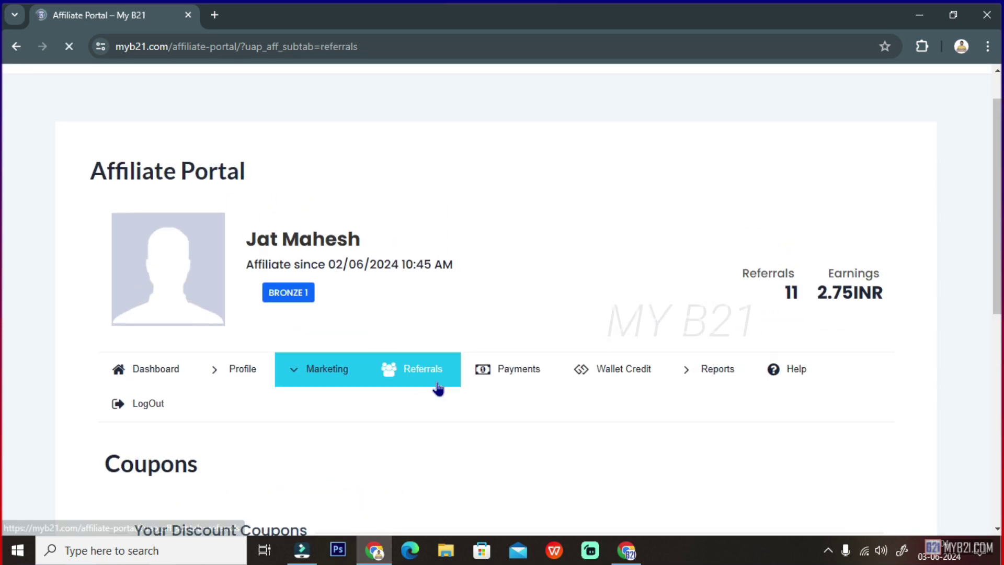
- Scroll through the Referrals summary (12 referrals, 2.75INR approved, 1.00INR pending) and rewards table
scroll(433, 395, "down", 4)
scroll(427, 403, "down", 1)
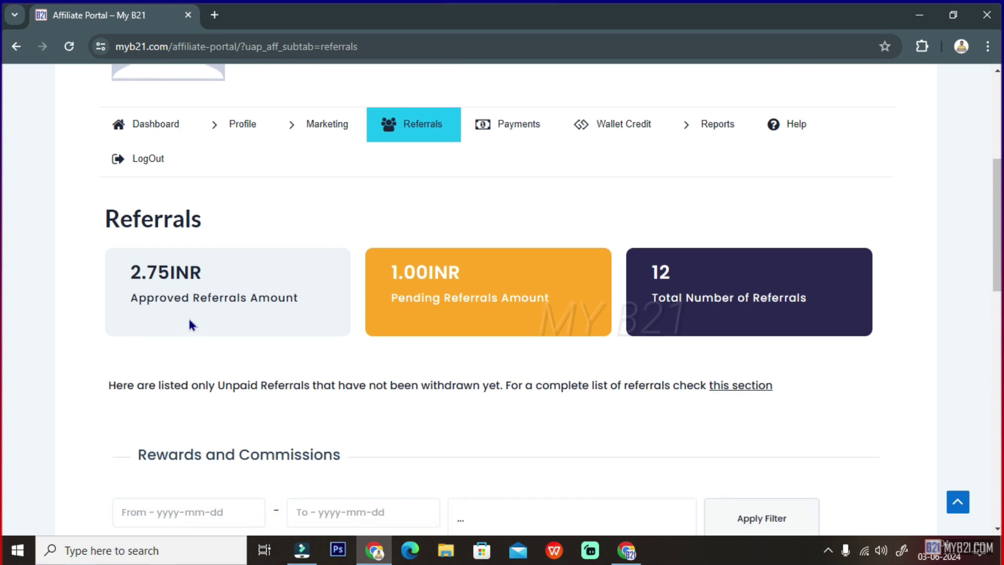
left_click(221, 277)
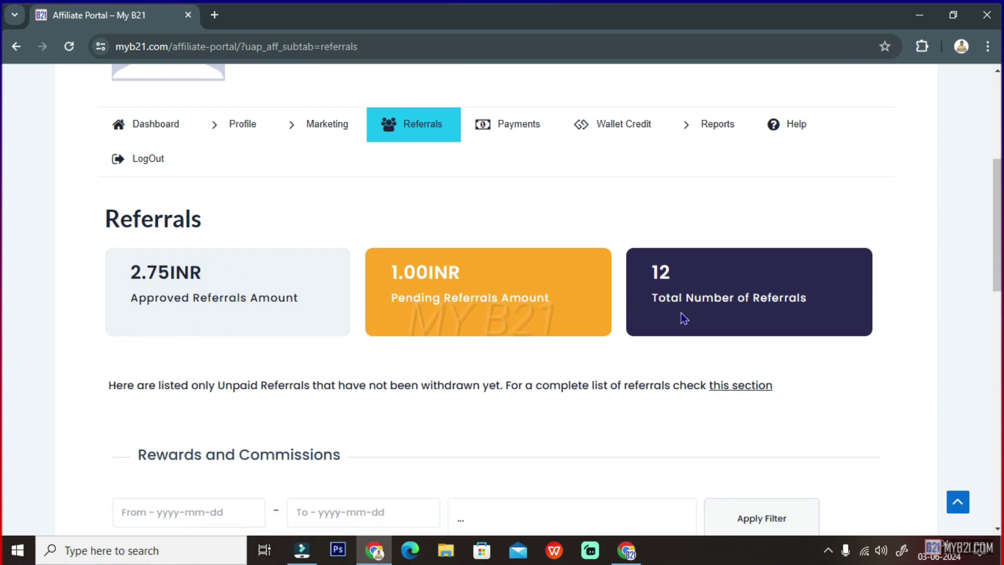
scroll(716, 311, "down", 3)
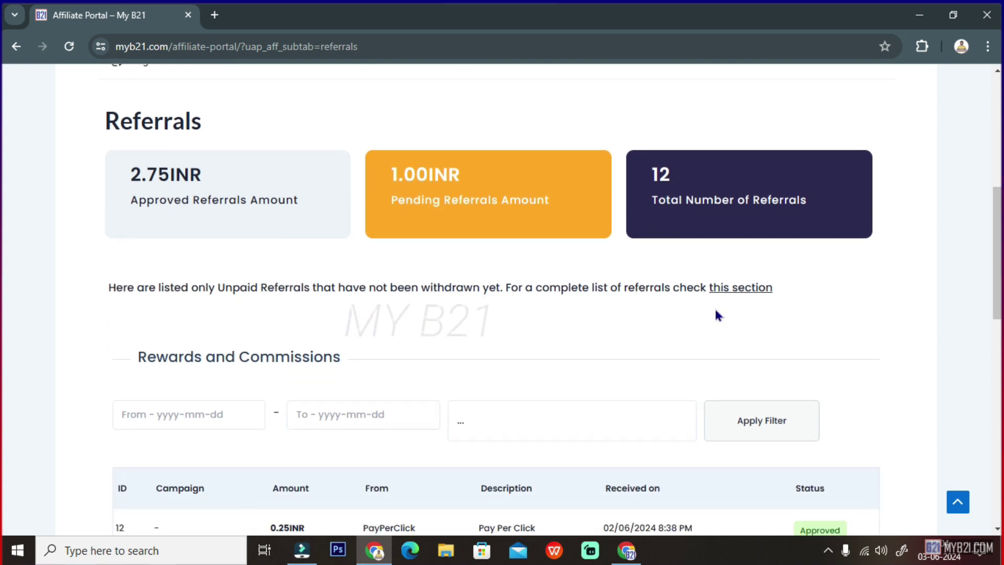
scroll(218, 301, "down", 7)
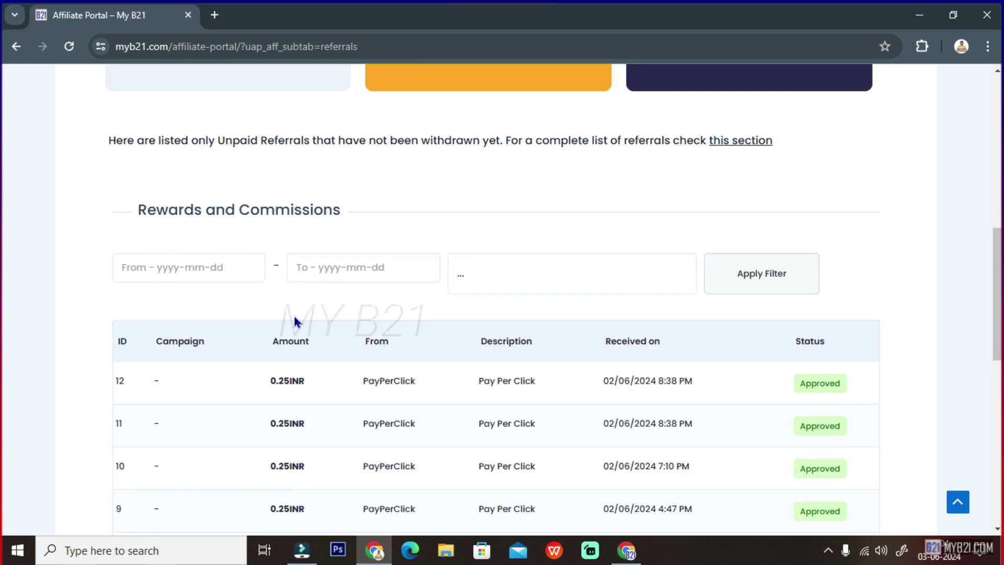
scroll(357, 386, "down", 6)
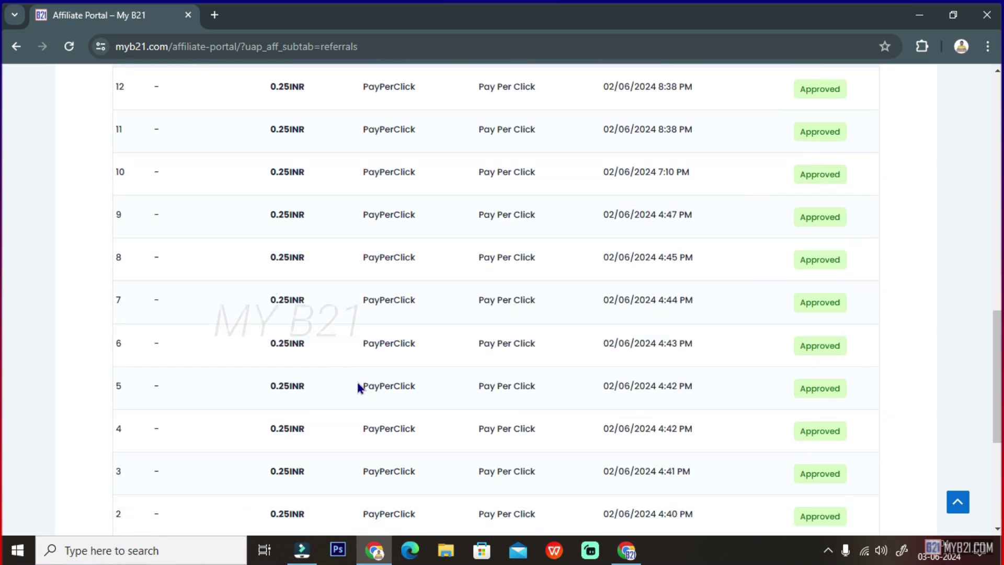
scroll(359, 393, "up", 3)
scroll(358, 393, "up", 5)
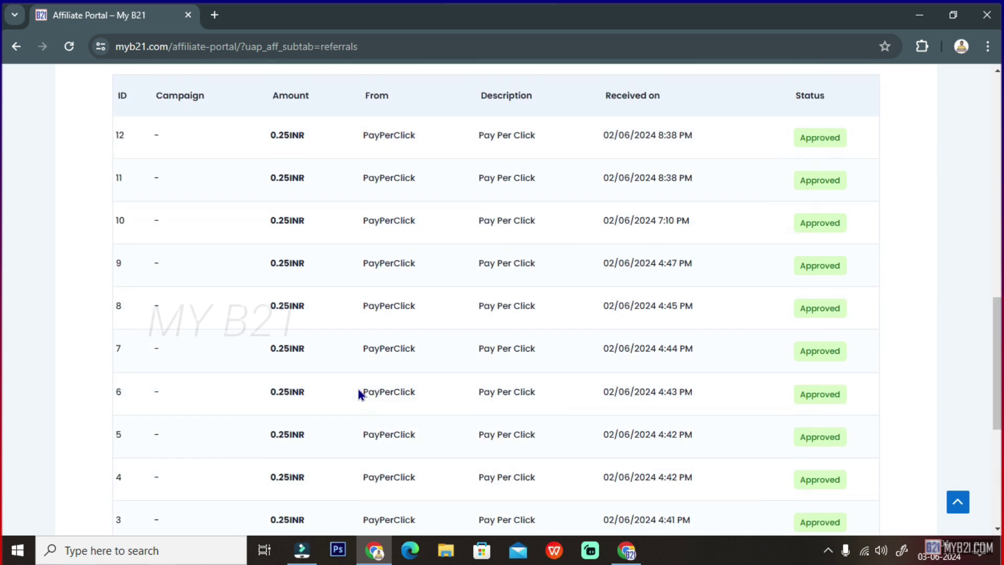
scroll(359, 393, "up", 5)
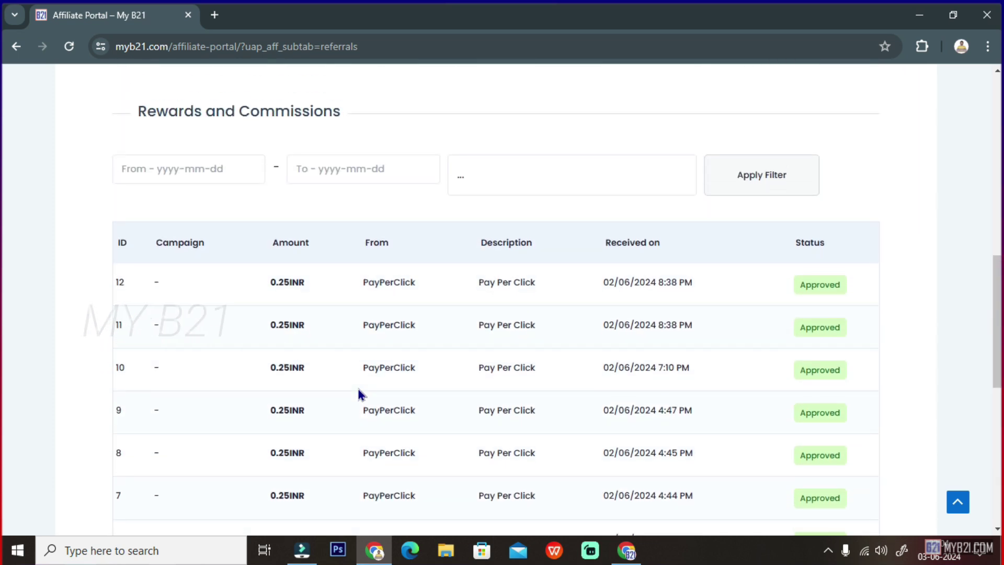
scroll(358, 393, "up", 2)
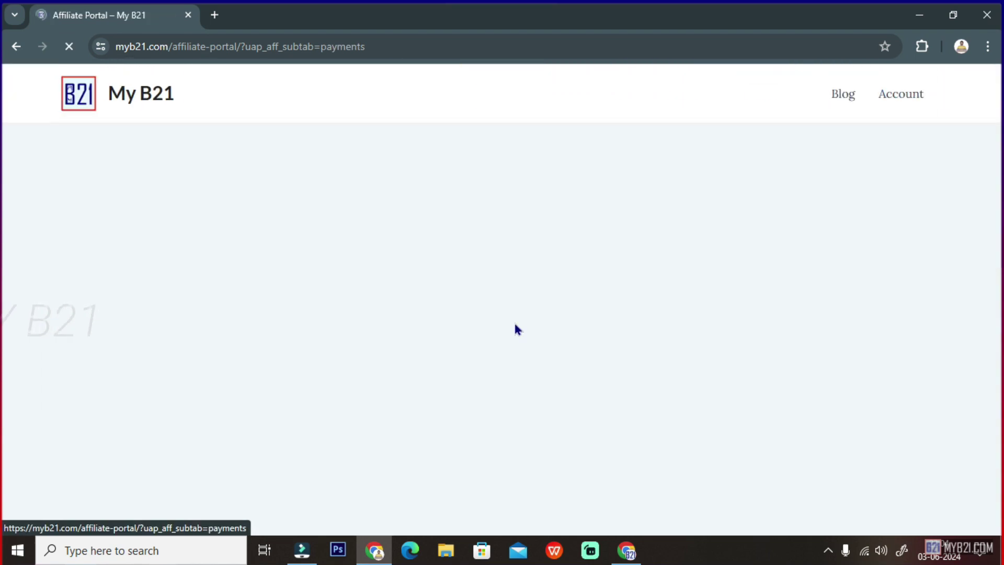
- Review Payments and Wallet Credit (2.75INR available), then go to the Reports page
scroll(455, 350, "down", 5)
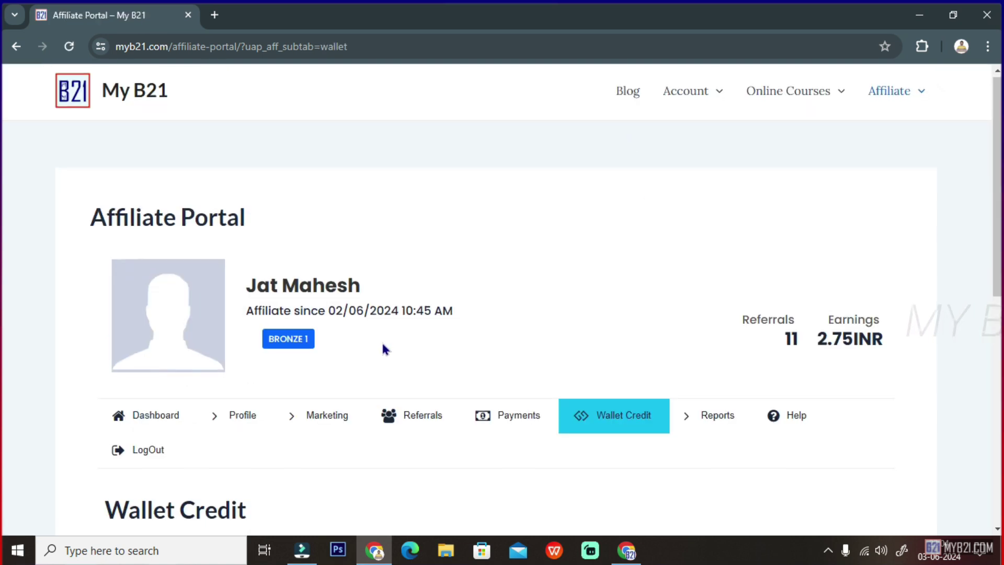
scroll(381, 347, "down", 6)
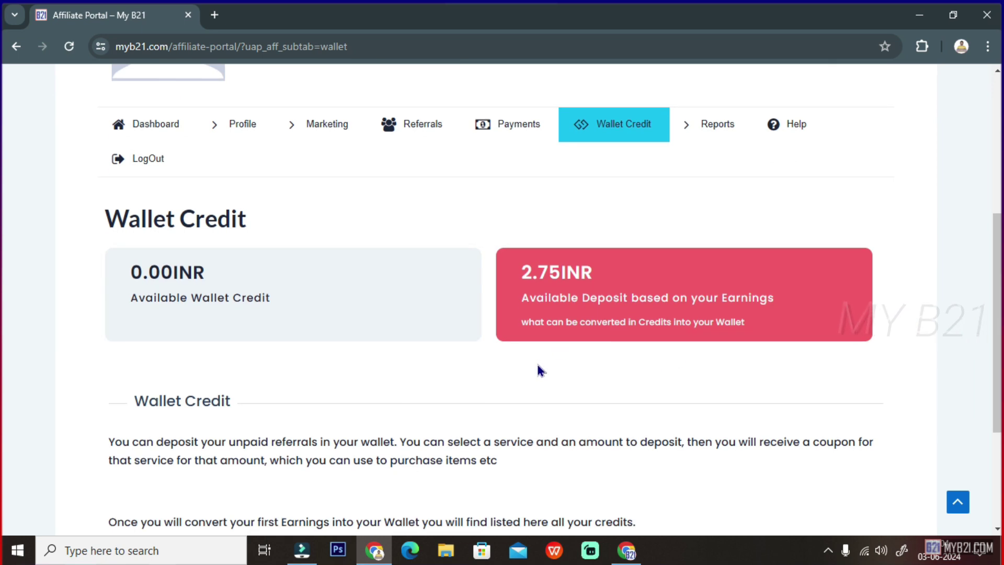
scroll(501, 351, "down", 2)
scroll(501, 352, "up", 5)
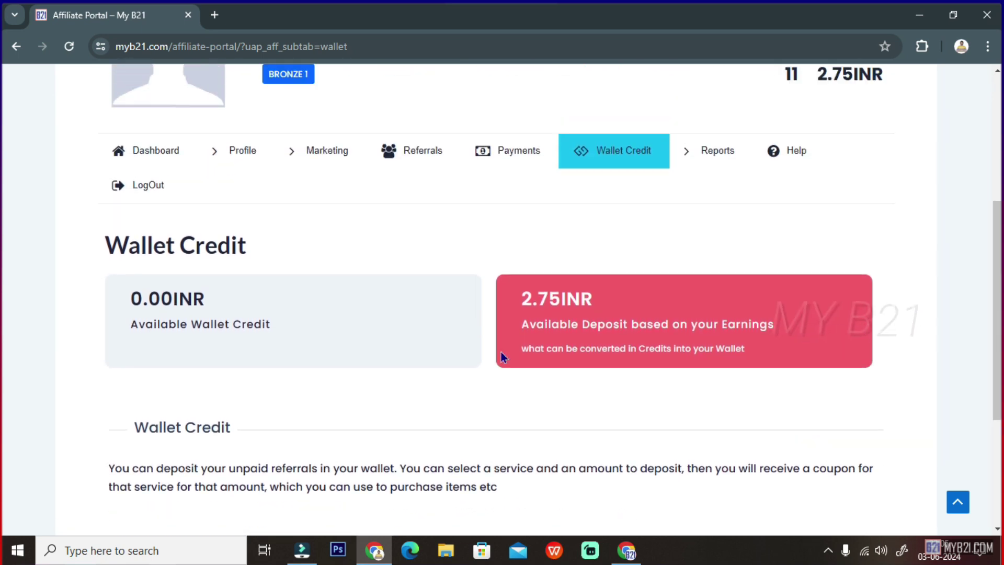
mouse_move(715, 287)
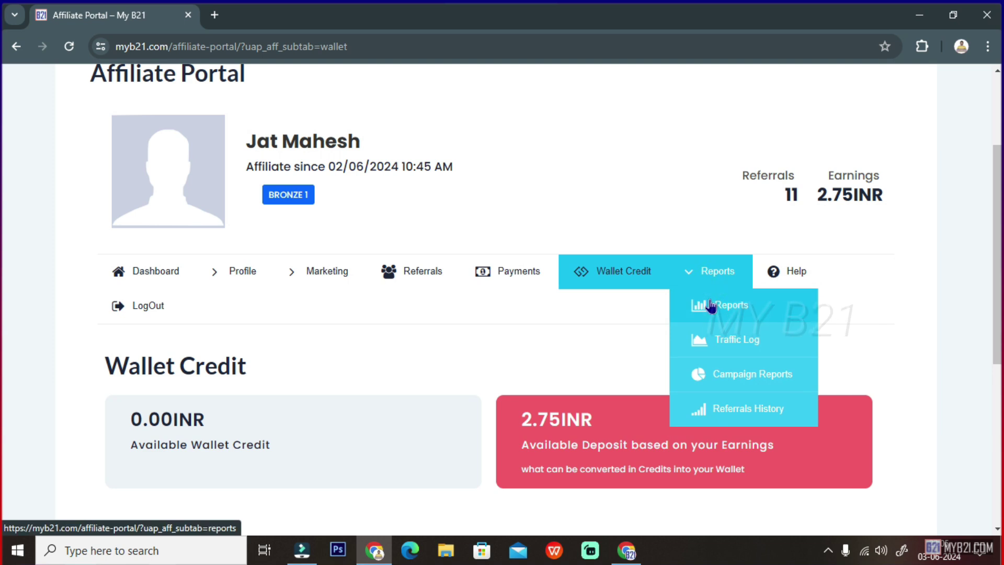
left_click(710, 310)
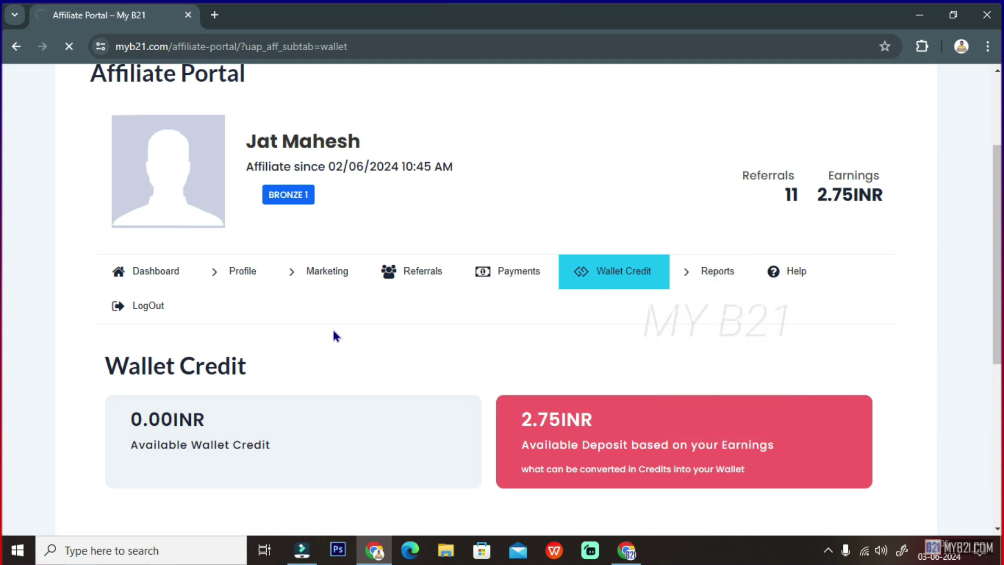
scroll(546, 338, "down", 2)
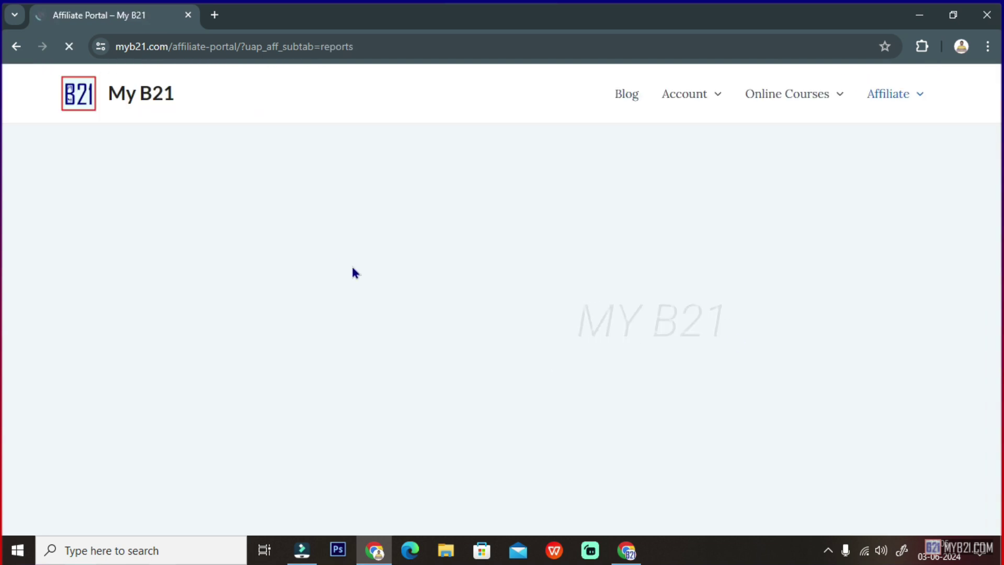
scroll(509, 374, "down", 5)
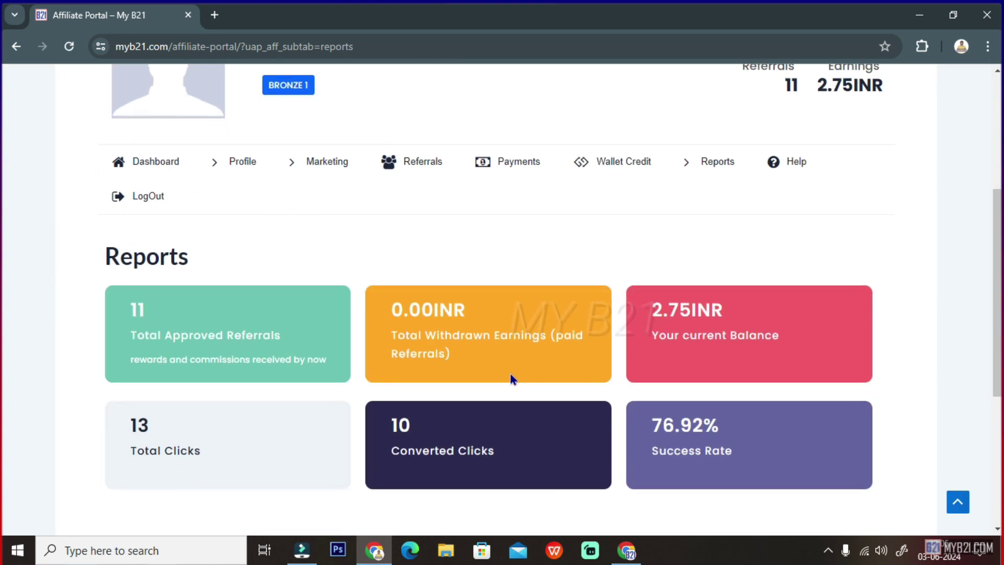
scroll(212, 364, "down", 2)
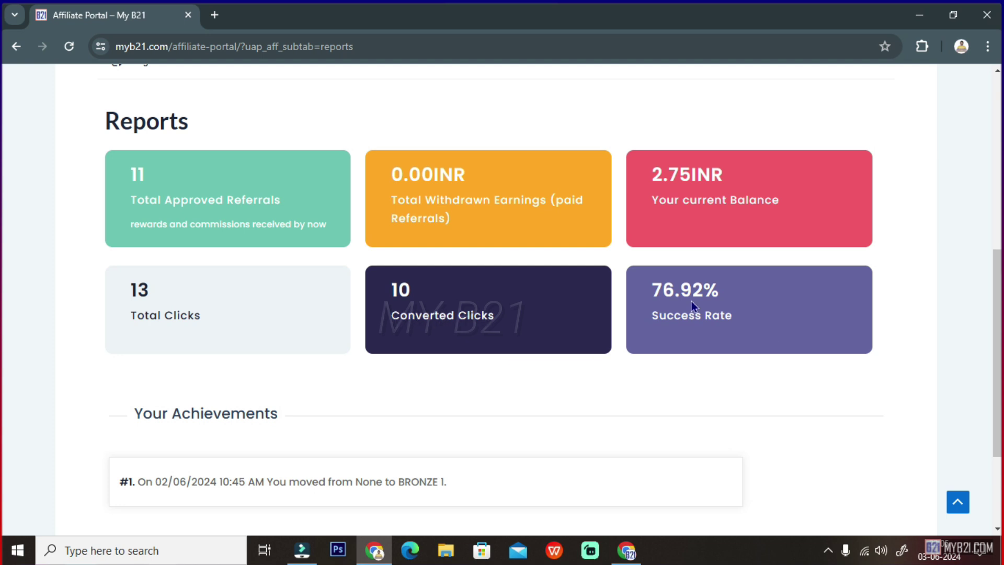
scroll(610, 324, "down", 3)
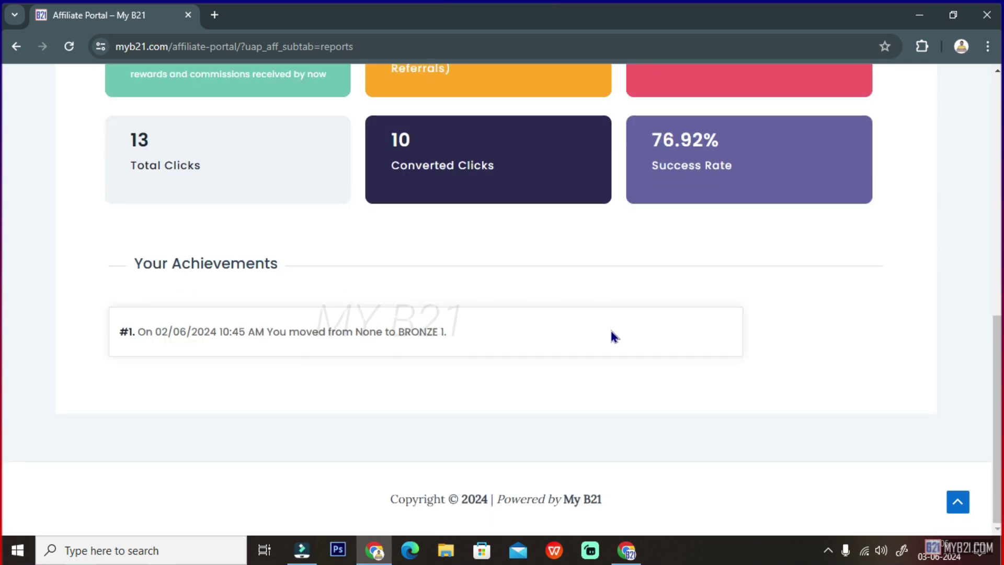
scroll(513, 325, "up", 3)
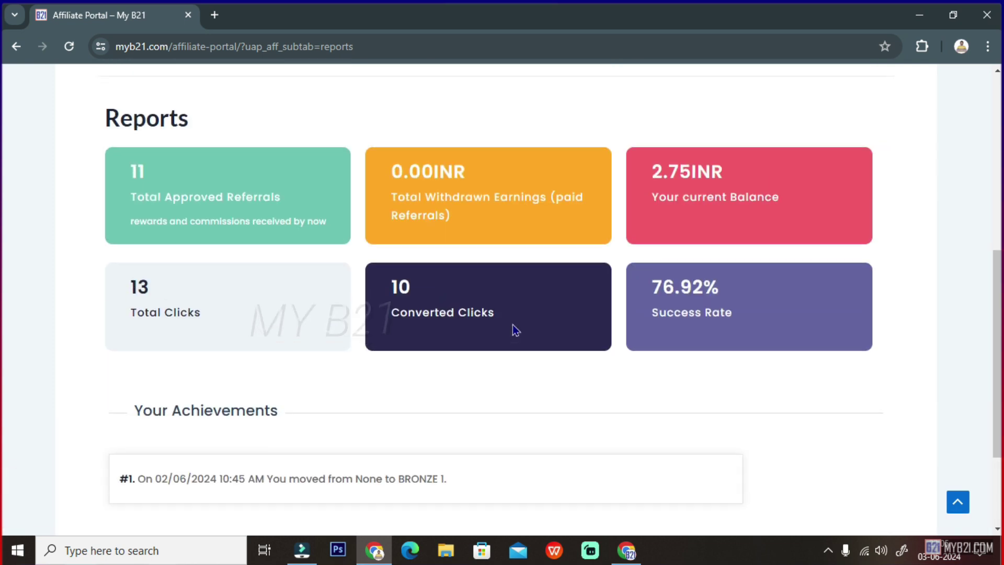
scroll(513, 326, "up", 3)
scroll(513, 325, "up", 5)
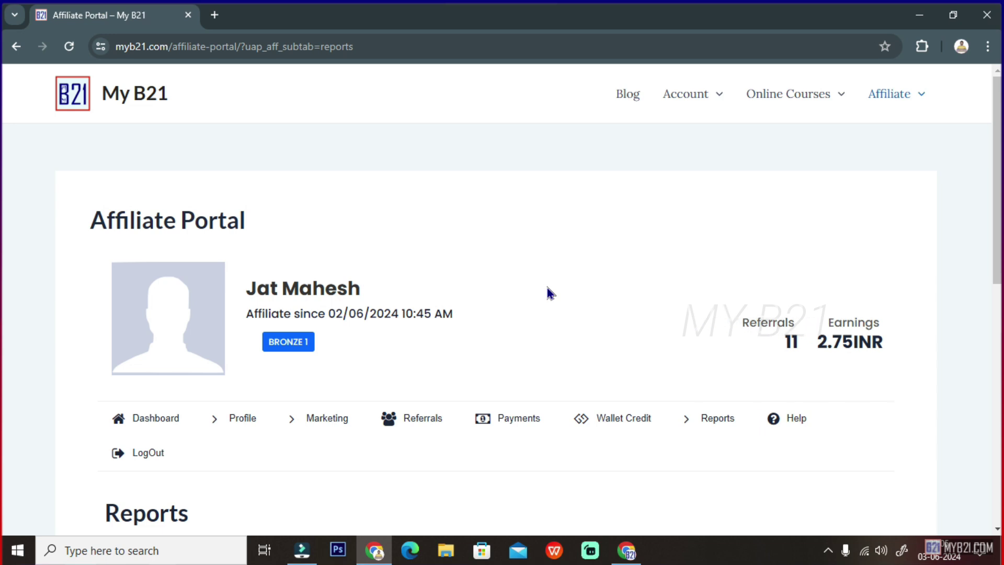
- Sign out of My B21 through Account > Logout
mouse_move(880, 105)
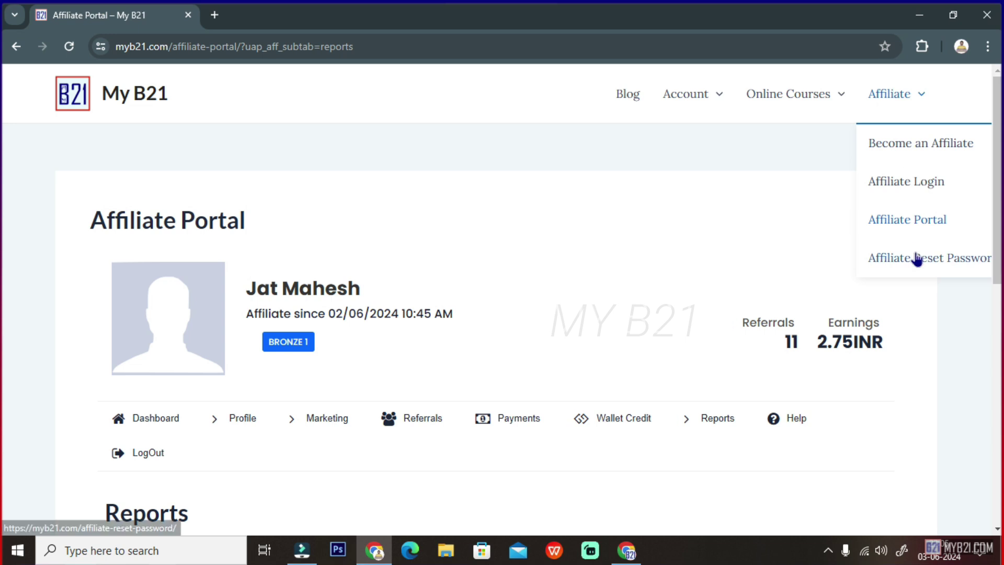
left_click(924, 183)
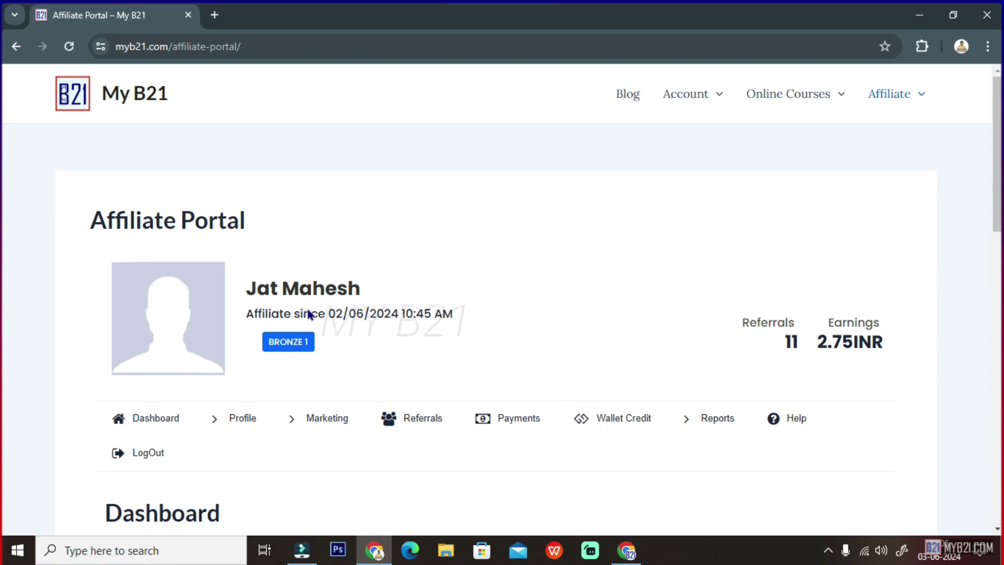
scroll(335, 375, "down", 3)
scroll(359, 378, "down", 3)
scroll(502, 343, "up", 6)
mouse_move(902, 93)
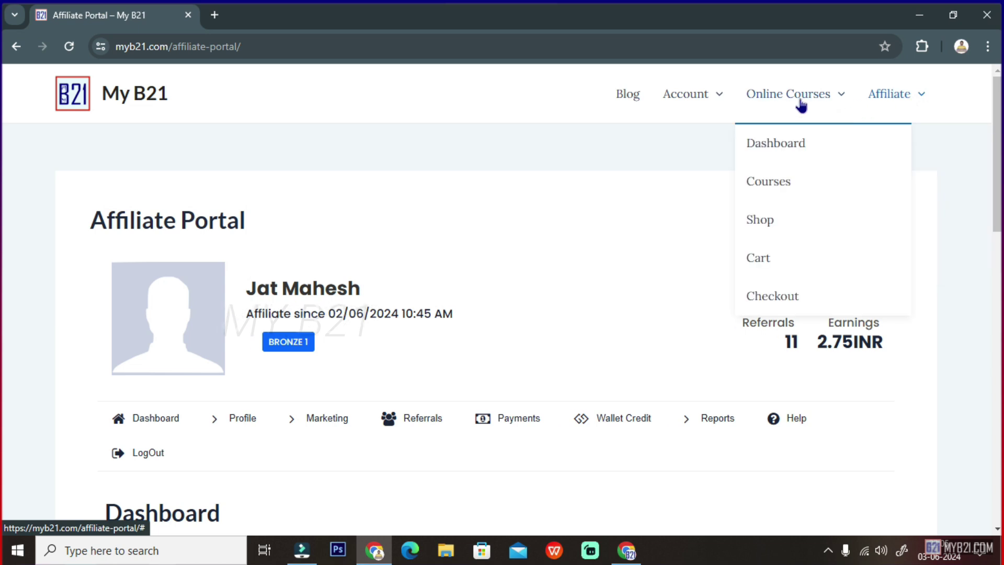
mouse_move(697, 102)
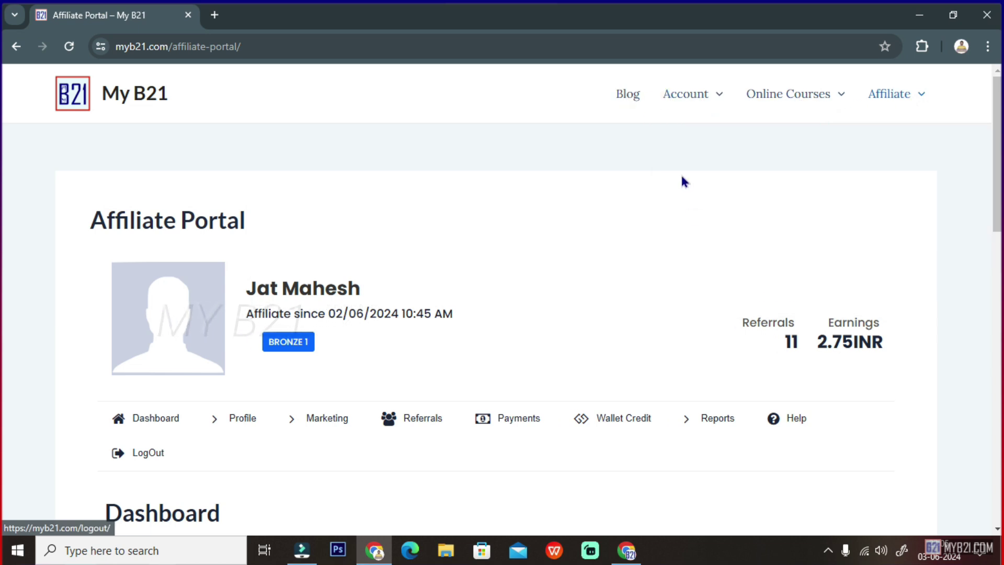
left_click(686, 182)
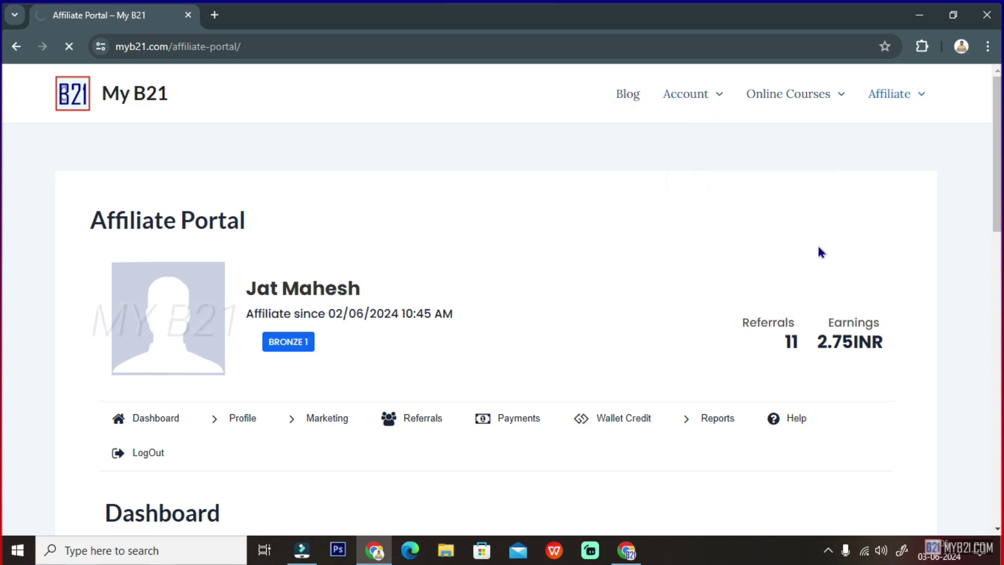
- Log back in on the Affiliate Login page using the saved affiliate credentials
mouse_move(899, 94)
left_click(900, 189)
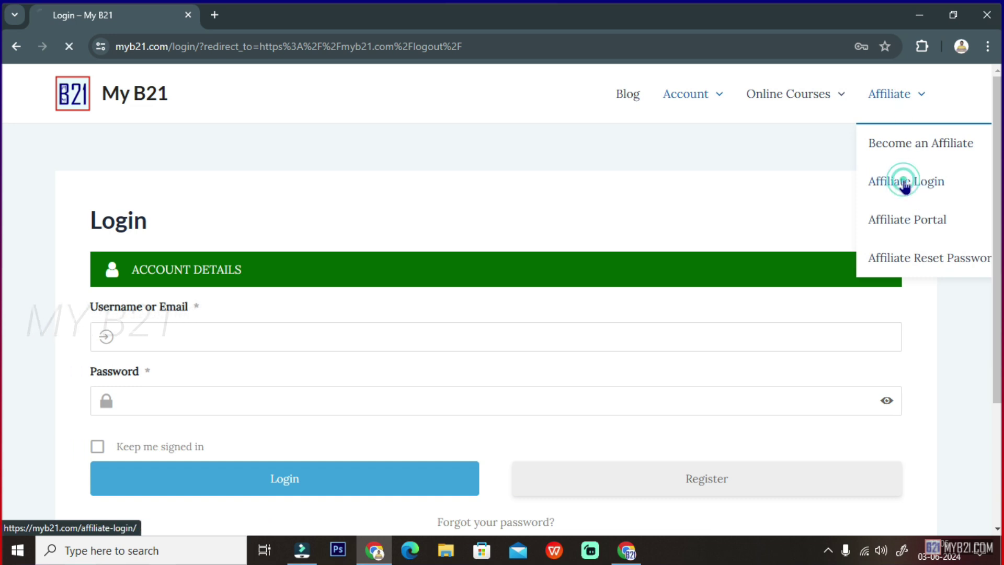
left_click(157, 340)
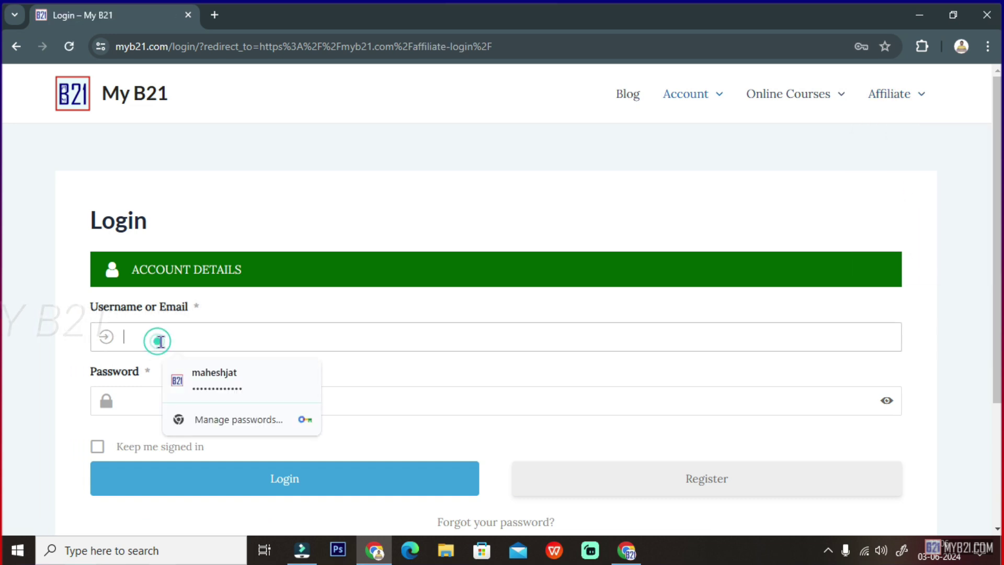
left_click(239, 397)
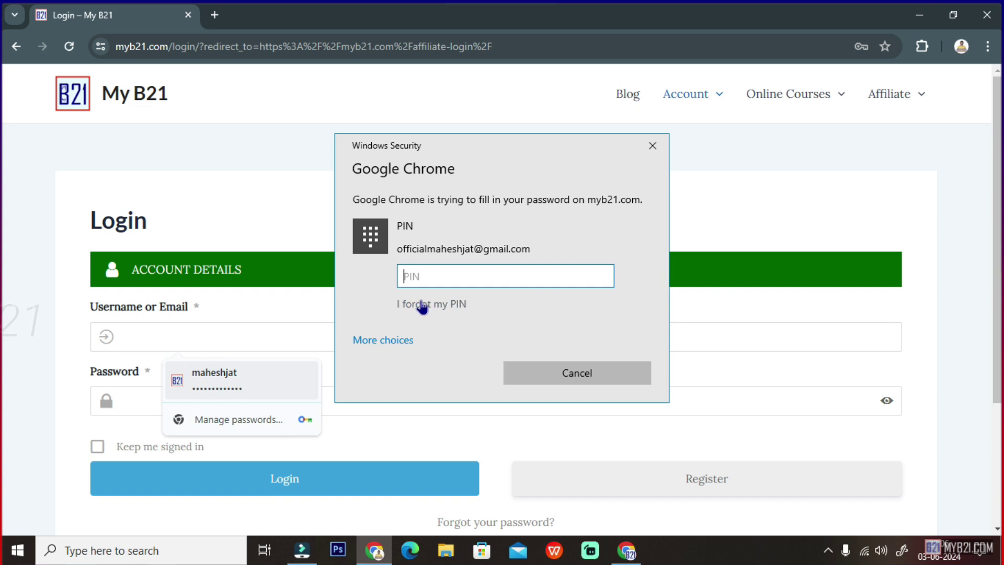
key("Return")
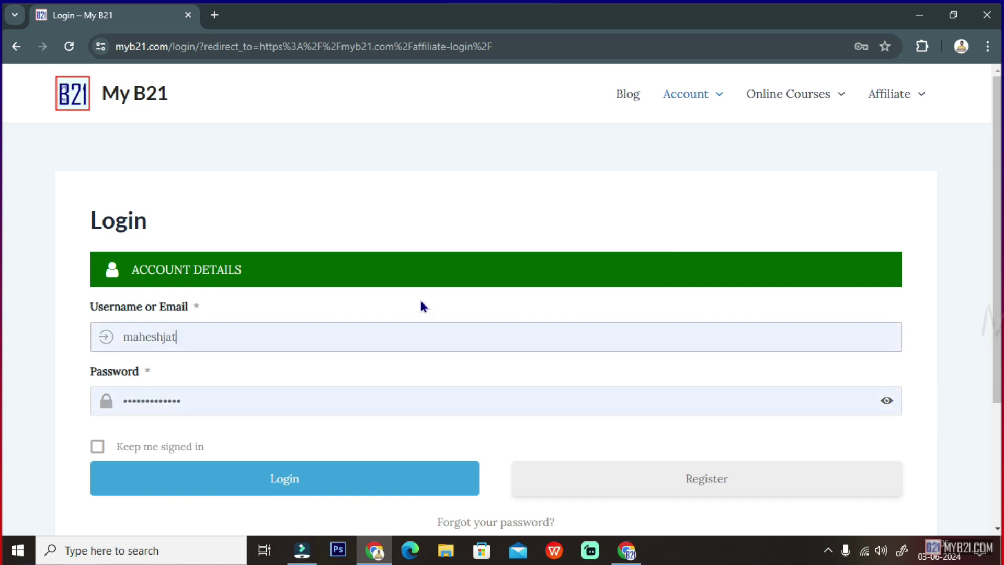
left_click(246, 486)
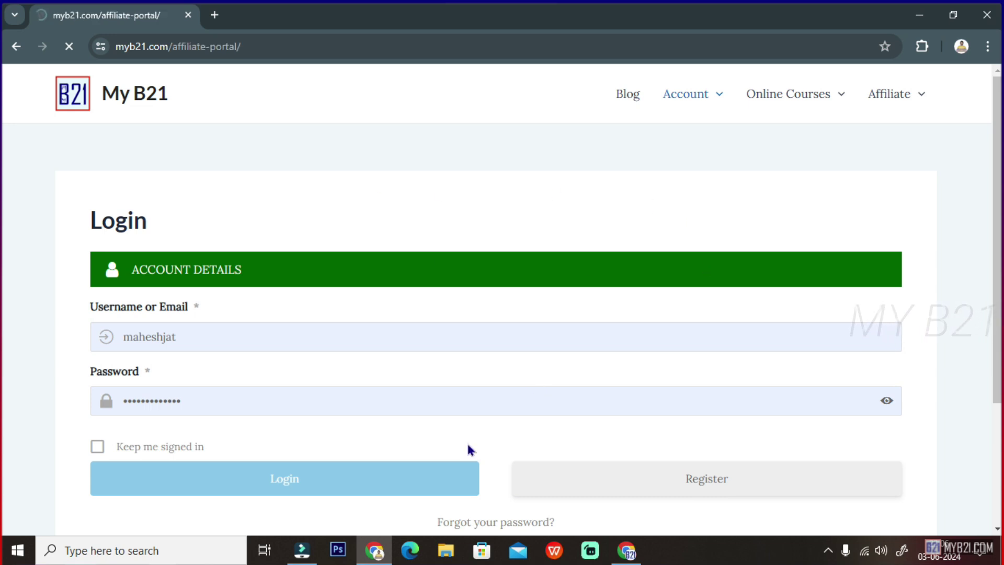
- Scroll the Affiliate Portal dashboard (11 referrals, 2.75INR balance), then bring up the Speechnotes window
scroll(491, 310, "down", 2)
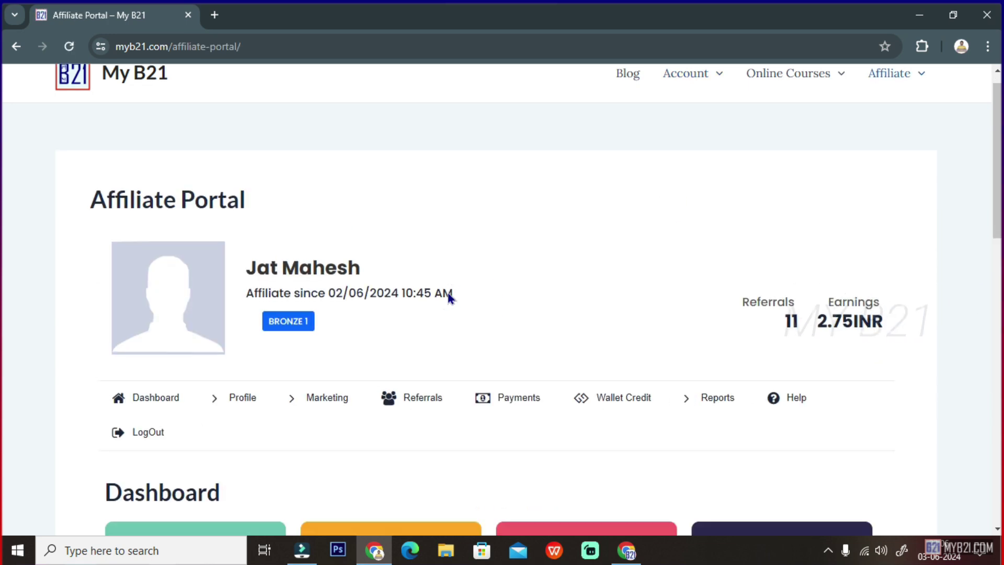
scroll(501, 386, "up", 2)
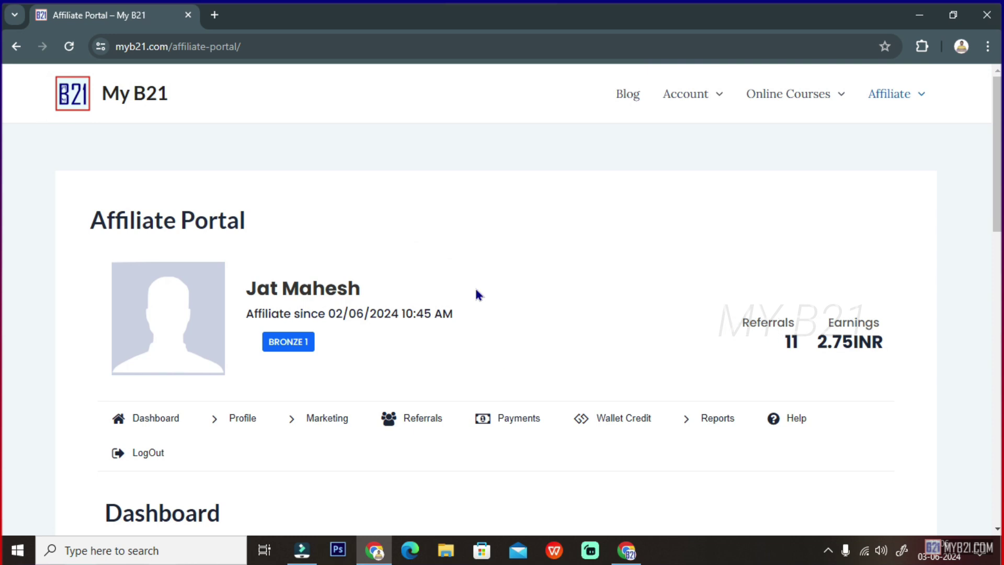
scroll(474, 293, "down", 4)
scroll(576, 397, "down", 1)
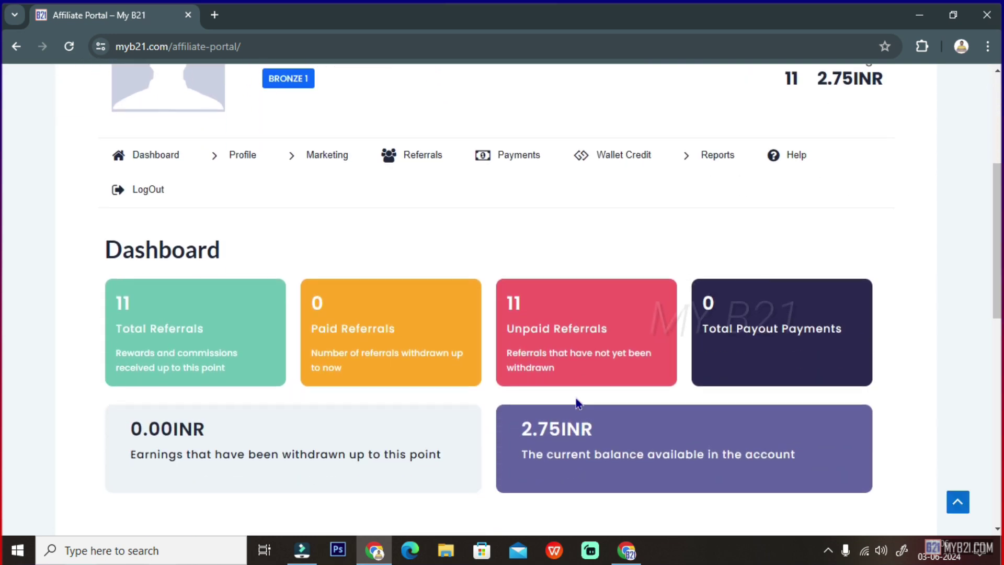
scroll(575, 397, "up", 4)
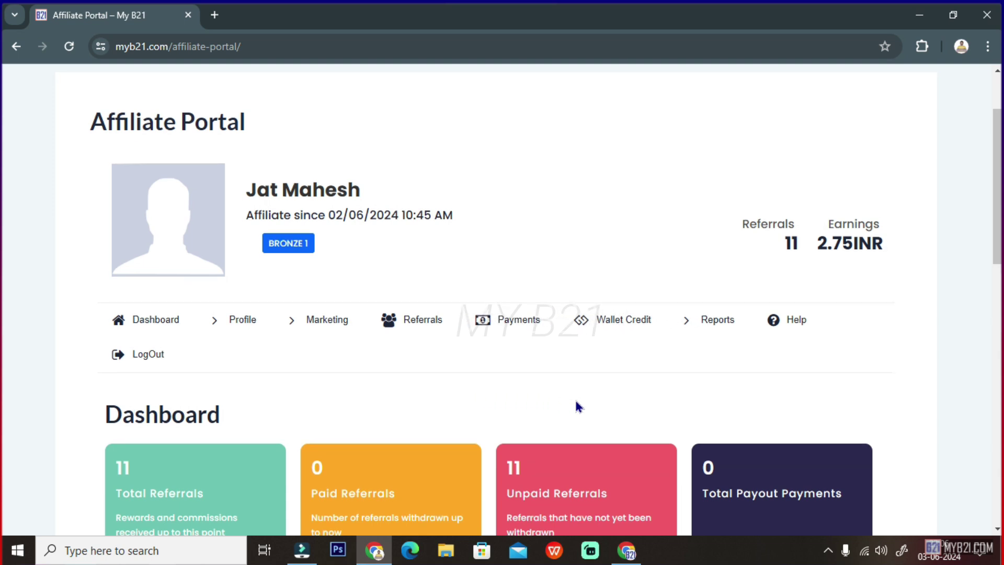
scroll(576, 401, "down", 2)
scroll(575, 402, "down", 2)
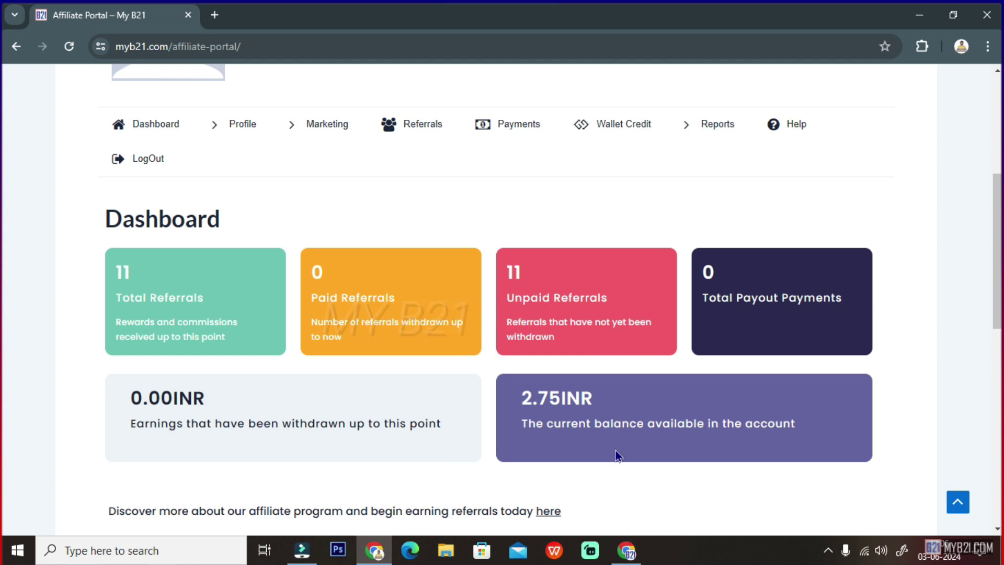
left_click(626, 550)
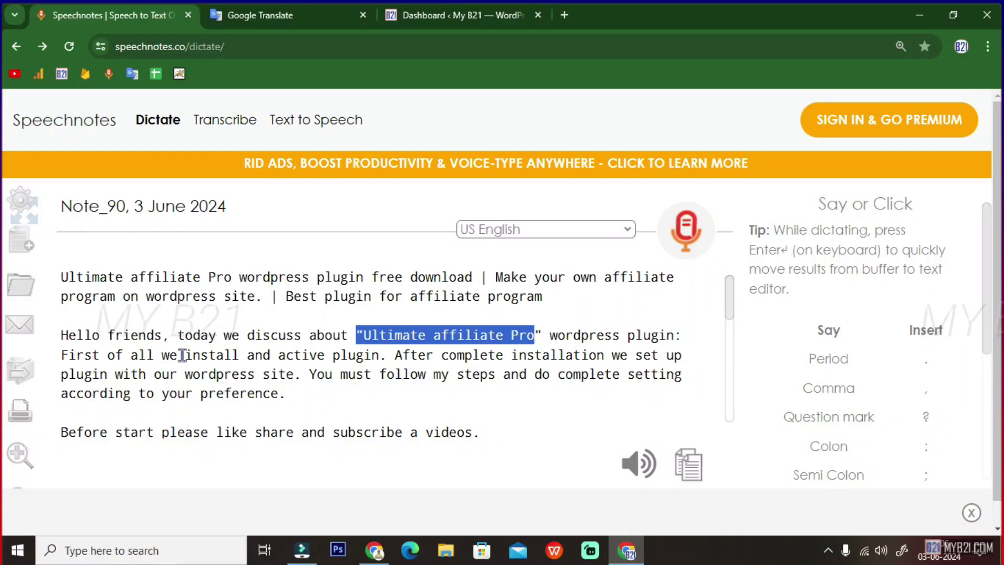
- Select the plugin install-and-activate line in Speechnotes, then return to the My B21 Dashboard tab
left_click_drag(182, 355, 386, 355)
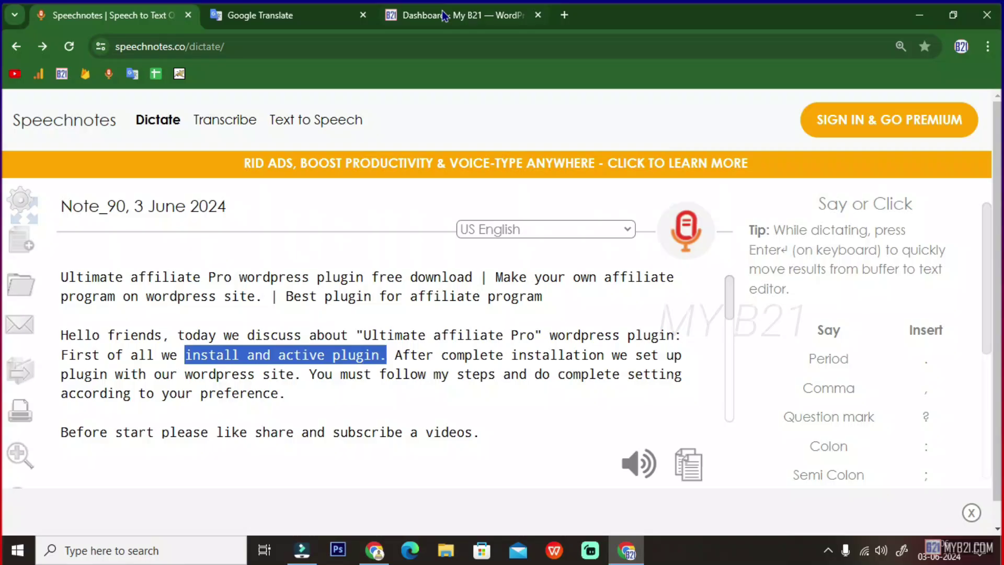
left_click(443, 16)
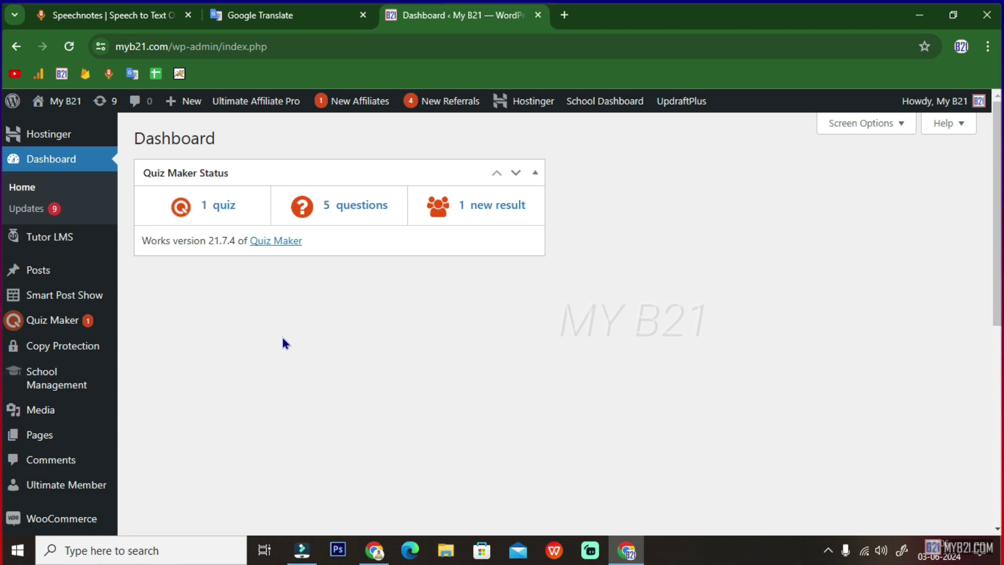
- Go to the Add Plugins page and show the Upload Plugin panel
scroll(76, 372, "down", 7)
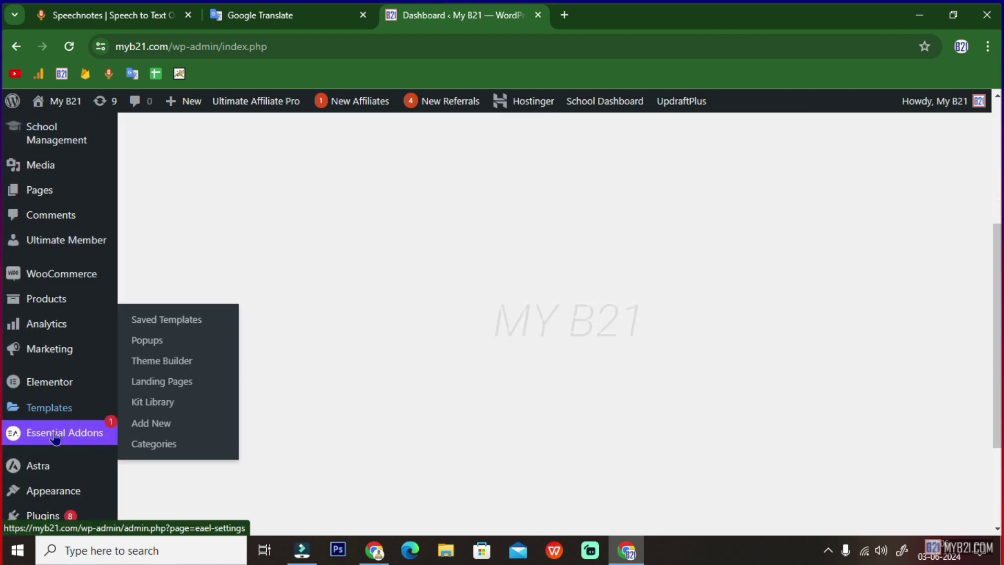
left_click(43, 418)
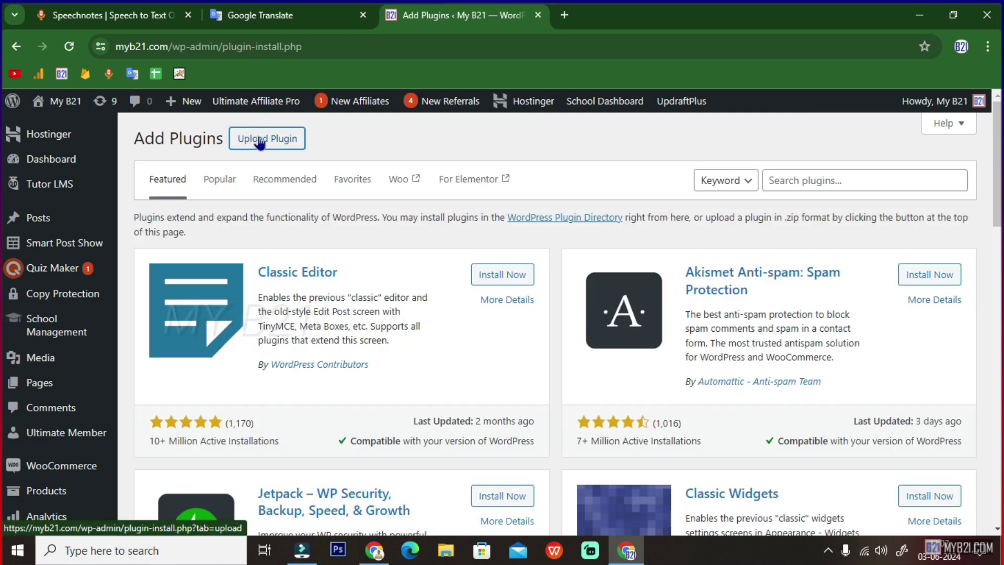
left_click(246, 146)
- Choose indeed-affiliate-pro.8.8.1.zip from Downloads > Plug in > Other Site > affi and install it
left_click(442, 272)
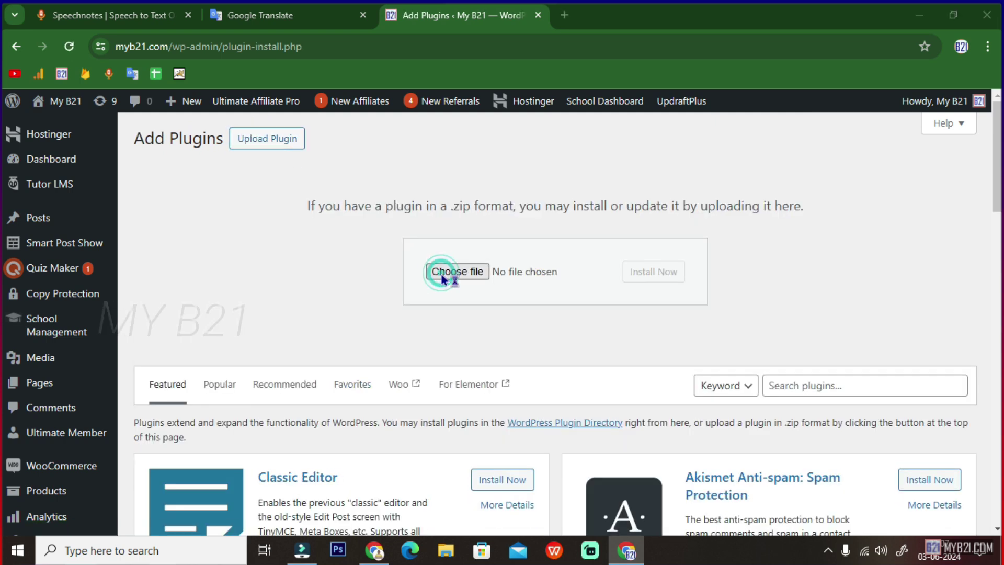
key("alt+Up")
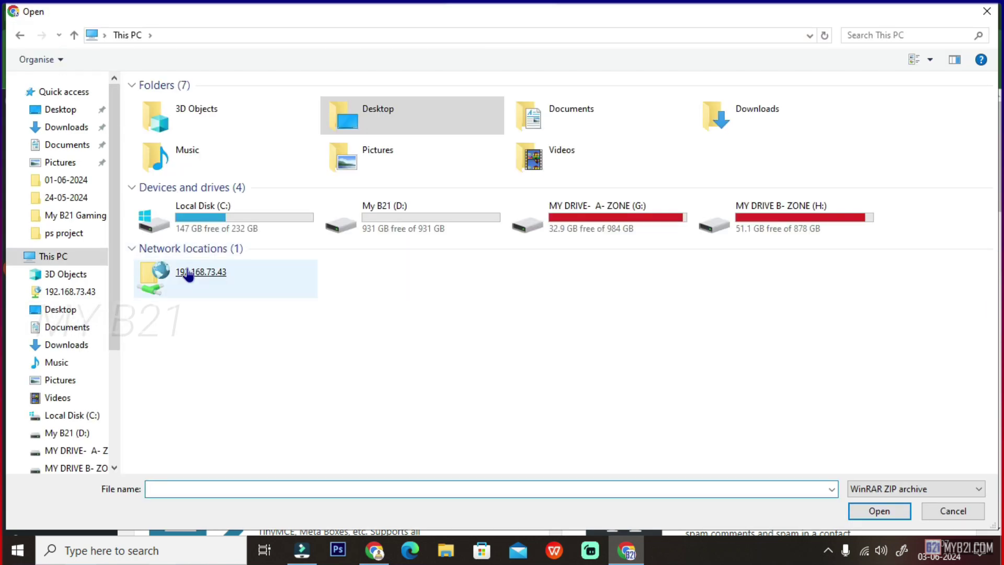
double_click(740, 118)
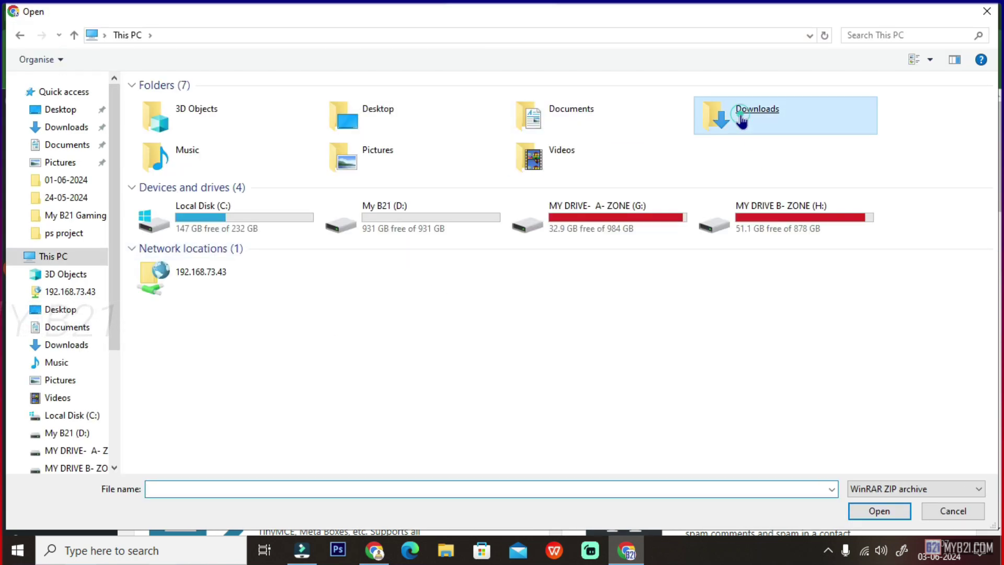
double_click(292, 204)
double_click(170, 103)
left_click(166, 107)
double_click(165, 103)
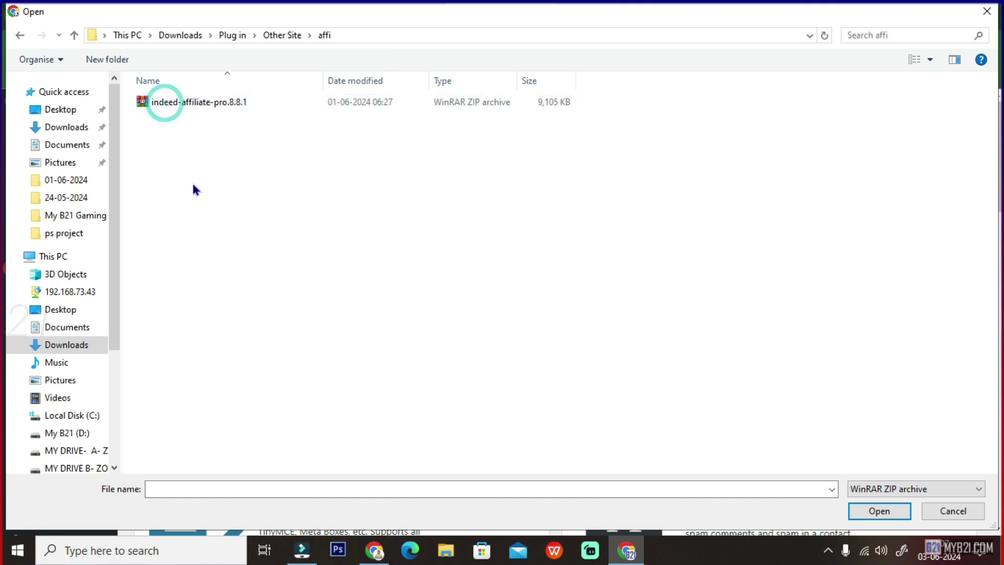
left_click(238, 114)
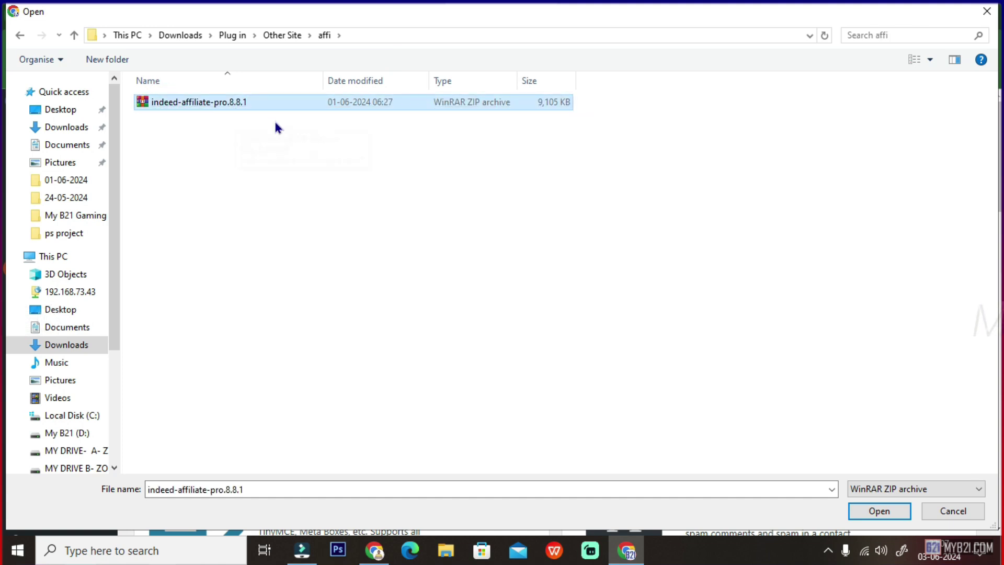
double_click(174, 104)
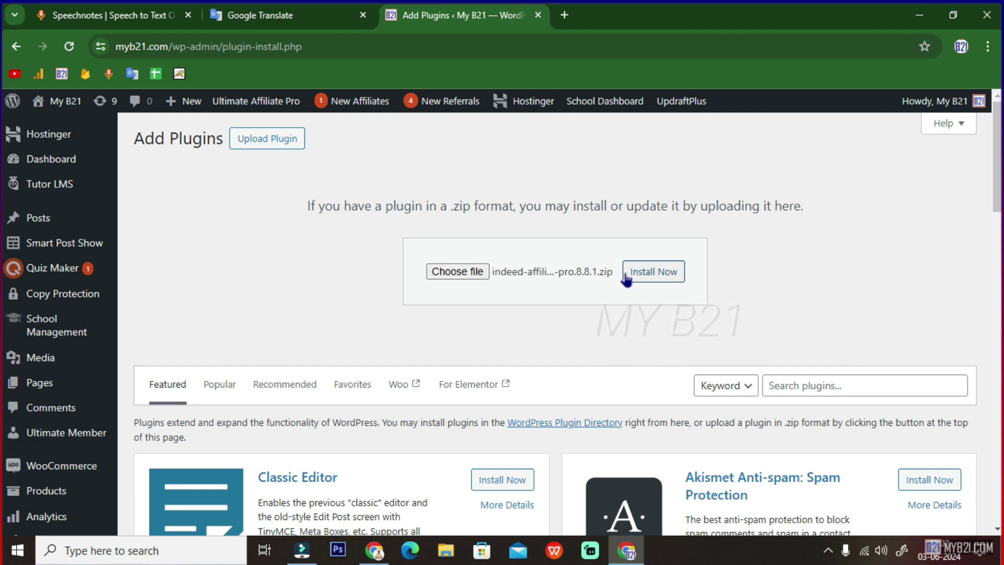
left_click(69, 46)
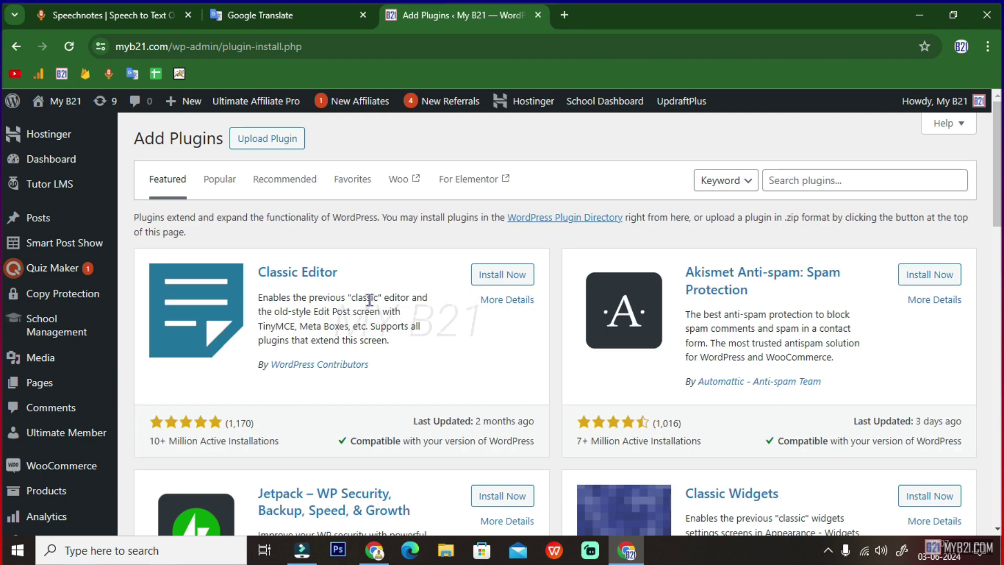
- Open the Ultimate Affiliate Pro Dashboard from the admin sidebar's flyout menu
scroll(5, 405, "down", 5)
scroll(5, 405, "down", 9)
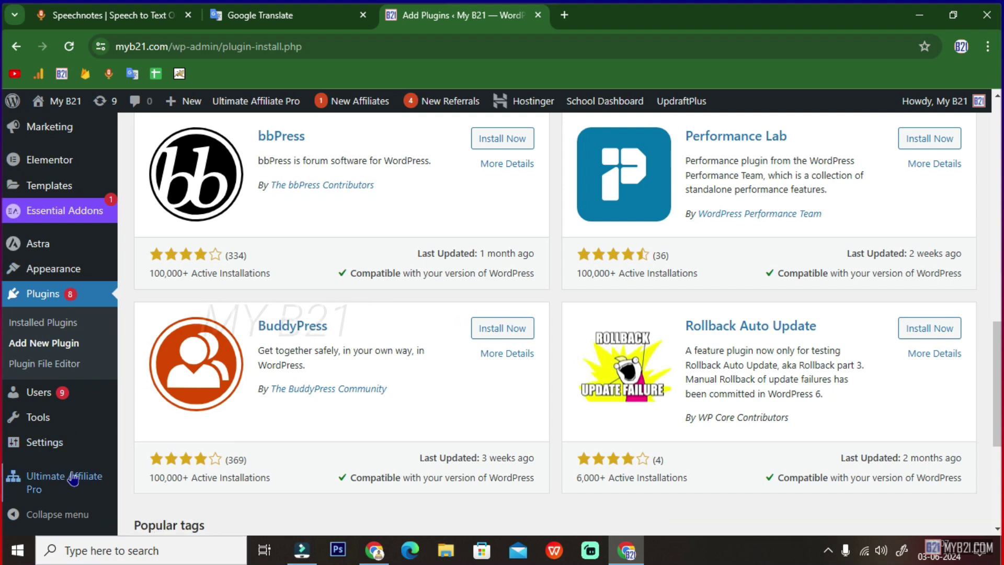
mouse_move(78, 480)
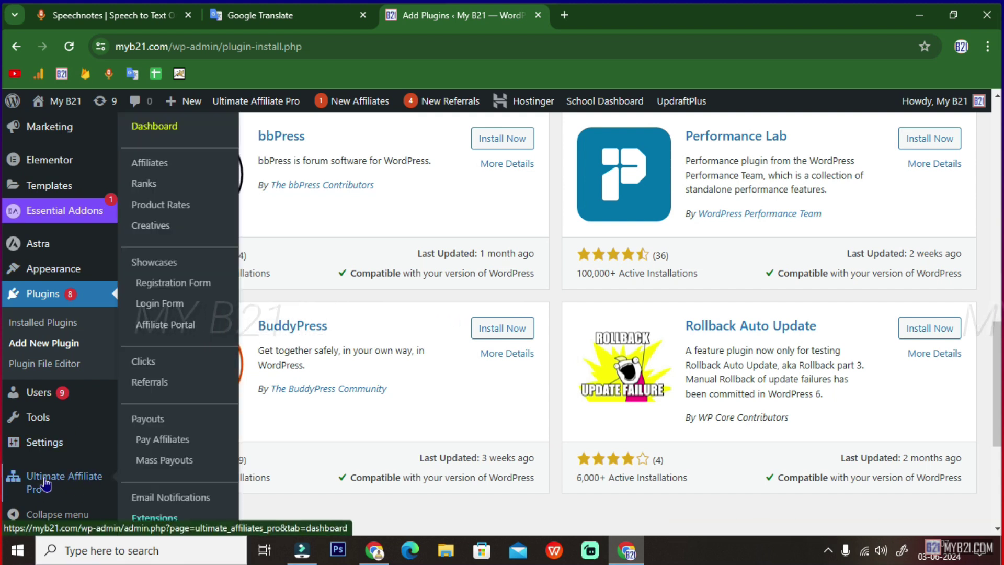
left_click(91, 487)
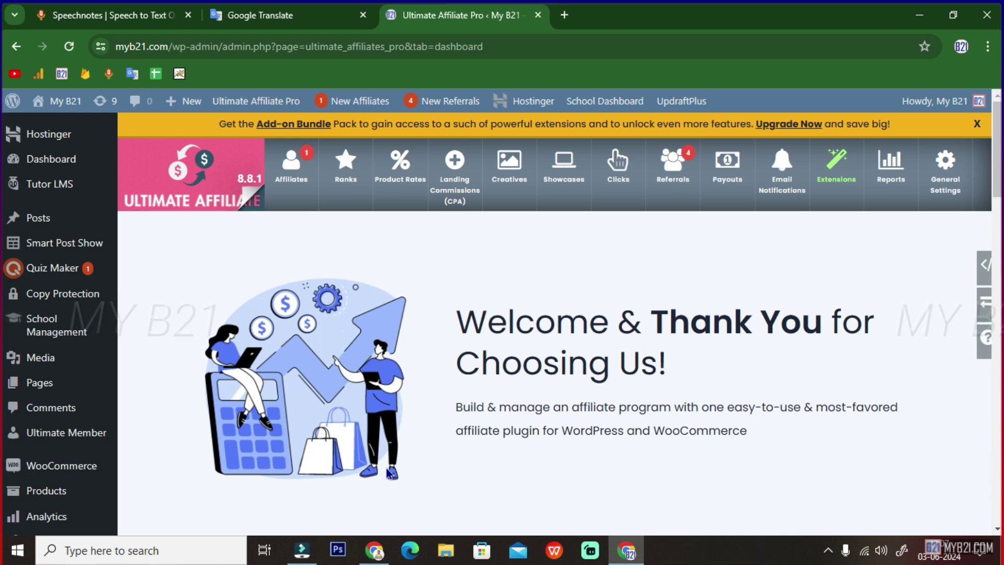
left_click(128, 17)
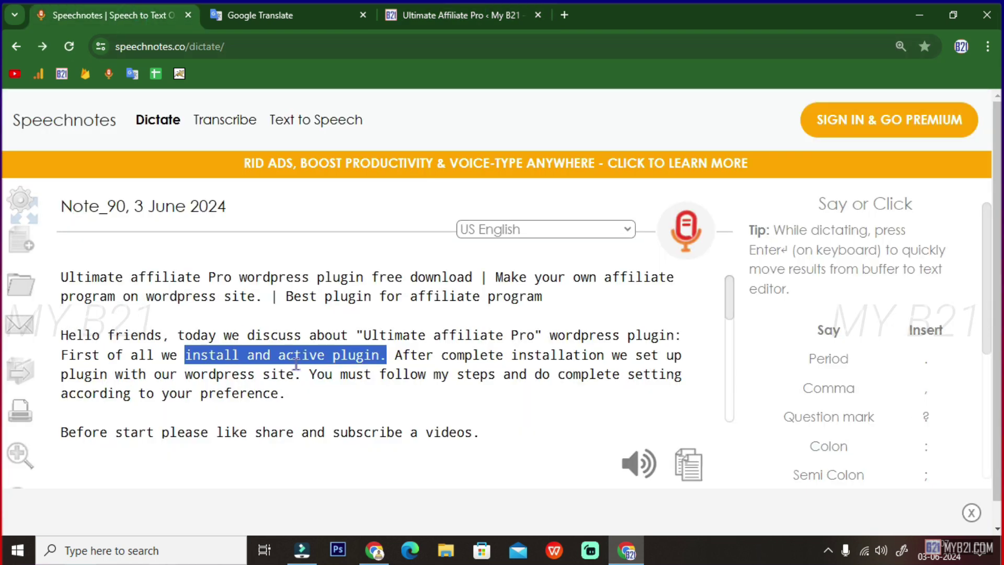
- In the note, highlight 'Ultimate affiliate Pro', 'affiliate program on' and the contact e-mail line
left_click(244, 421)
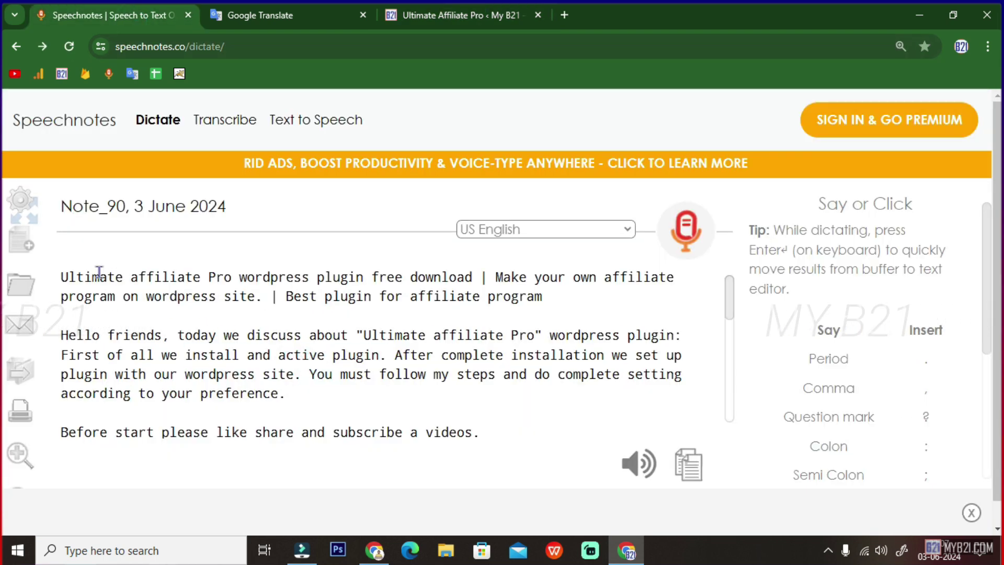
left_click_drag(61, 276, 234, 283)
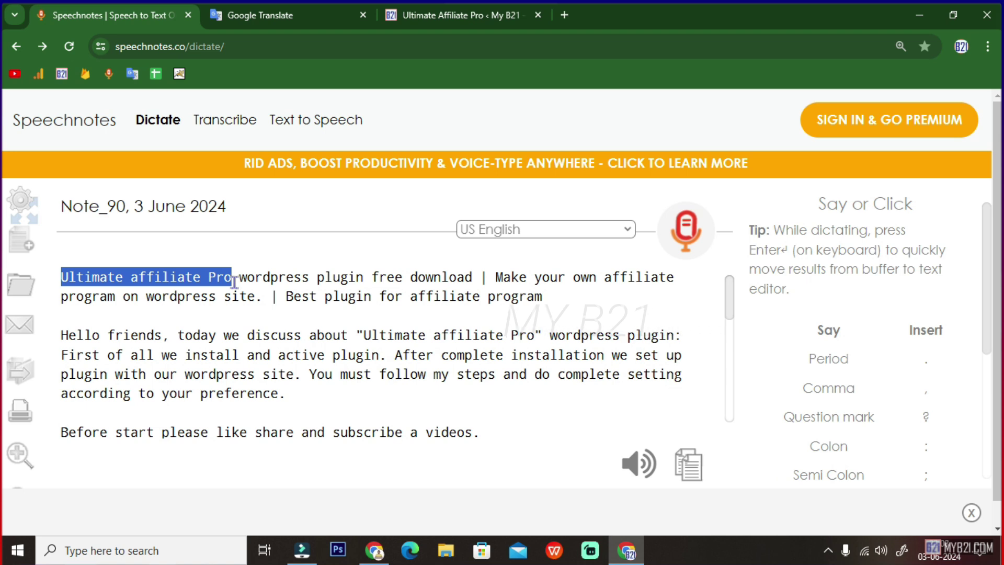
scroll(233, 314, "down", 10)
left_click(135, 407)
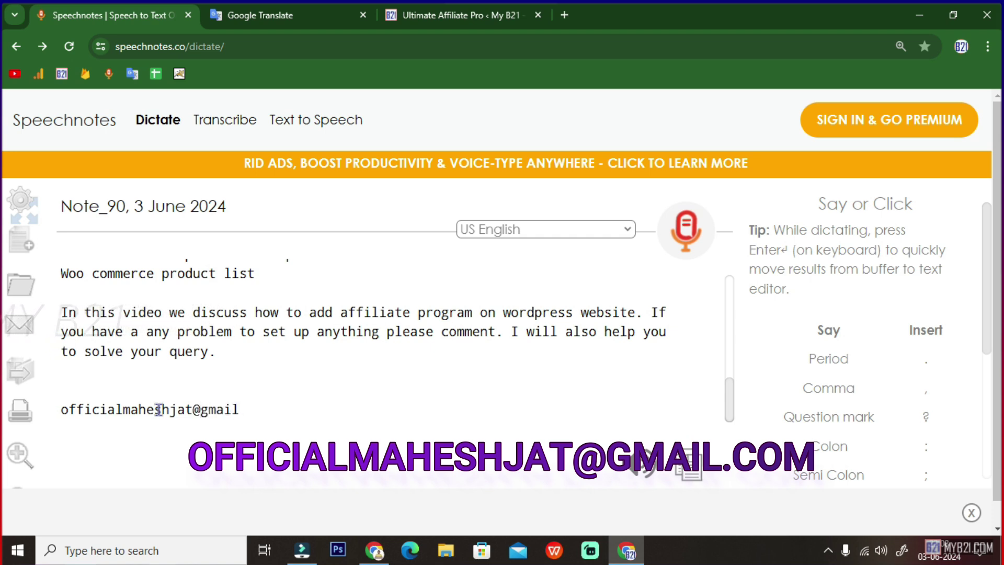
left_click_drag(287, 404, 68, 412)
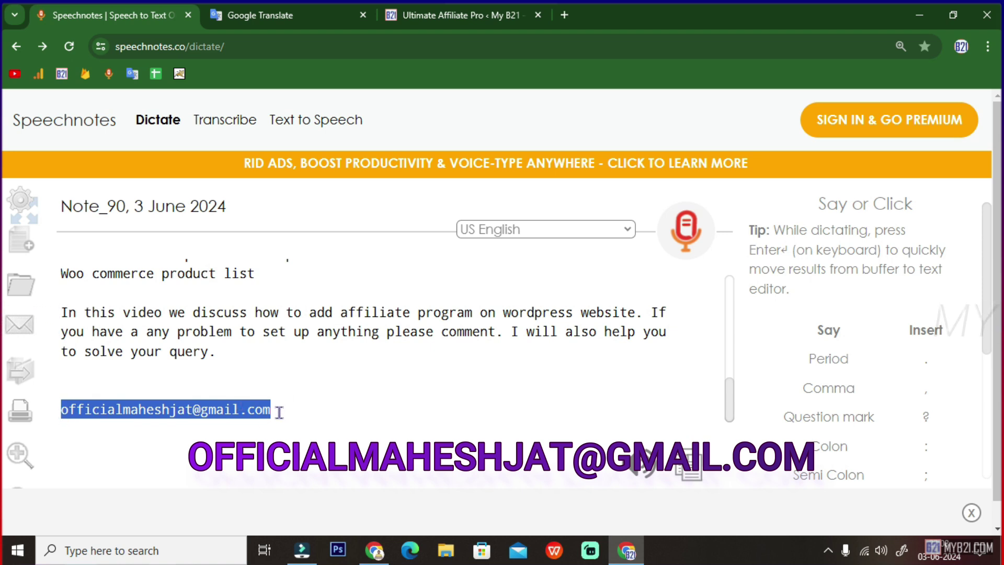
left_click(346, 313)
left_click_drag(371, 312, 494, 312)
left_click_drag(278, 409, 81, 417)
triple_click(63, 413)
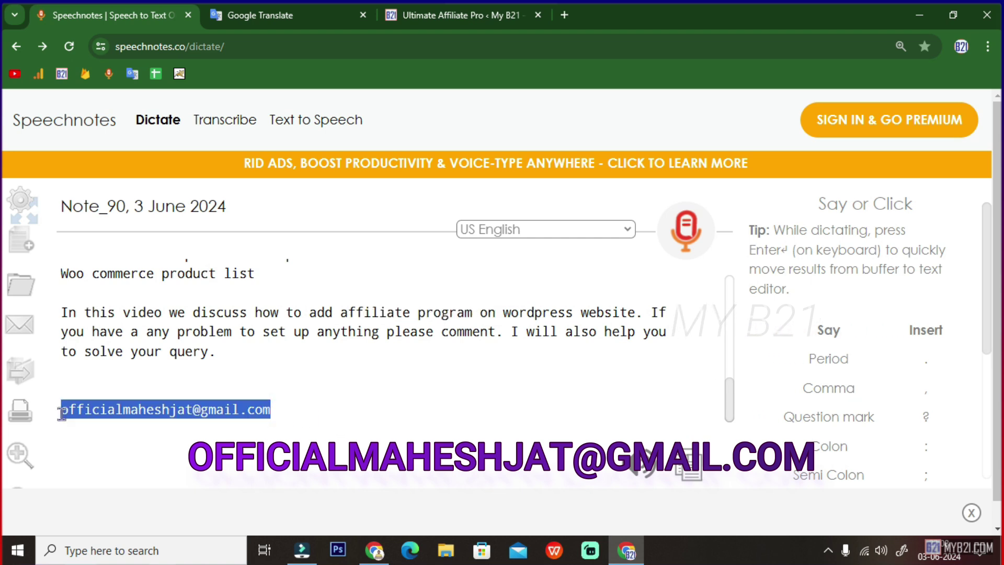
scroll(316, 425, "up", 2)
scroll(315, 426, "down", 2)
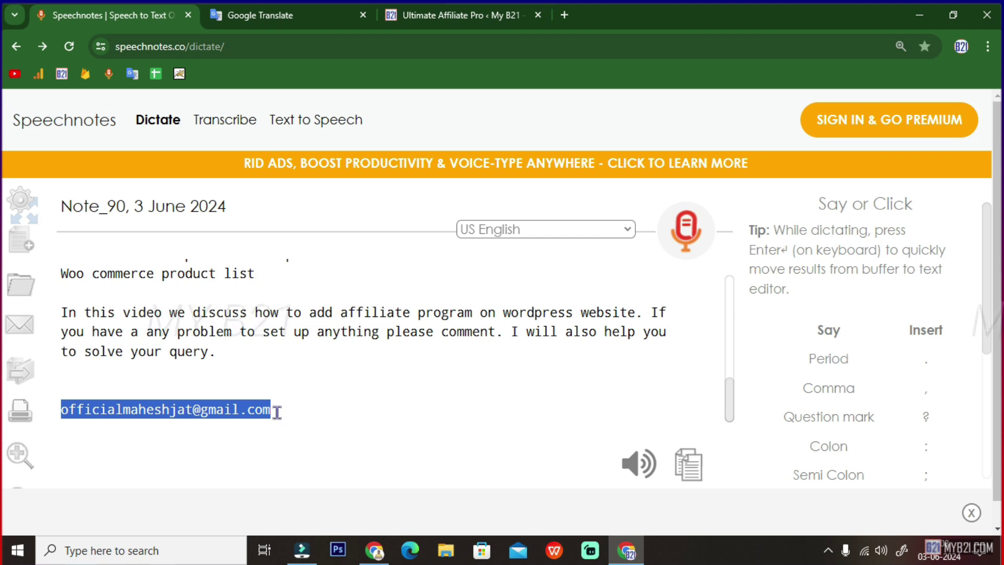
scroll(277, 413, "up", 1)
scroll(277, 413, "up", 10)
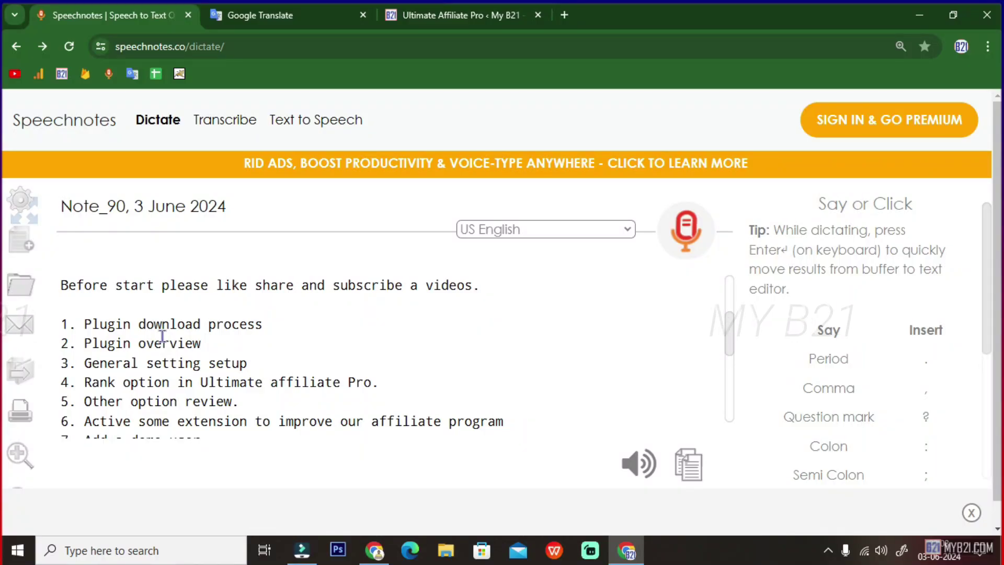
- Highlight the start of the topic list and the outline item '2. Plugin overview'
left_click_drag(83, 324, 273, 325)
left_click_drag(84, 343, 199, 343)
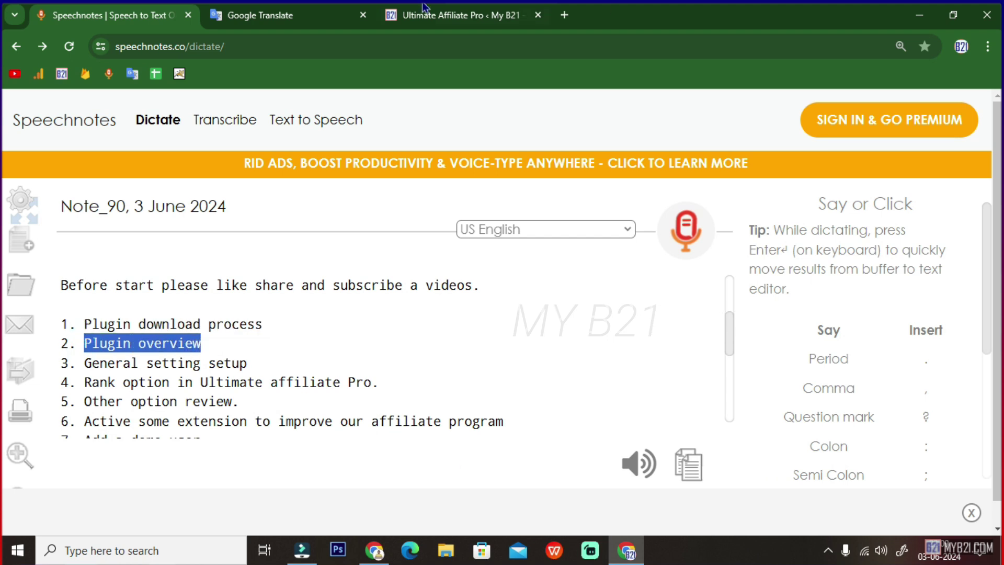
left_click(413, 16)
scroll(410, 317, "down", 8)
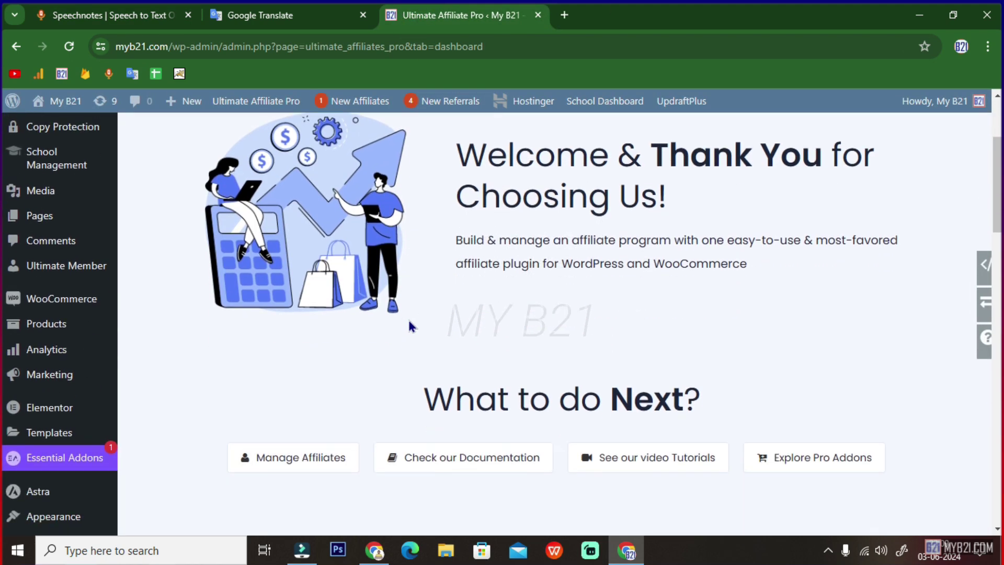
scroll(409, 326, "down", 15)
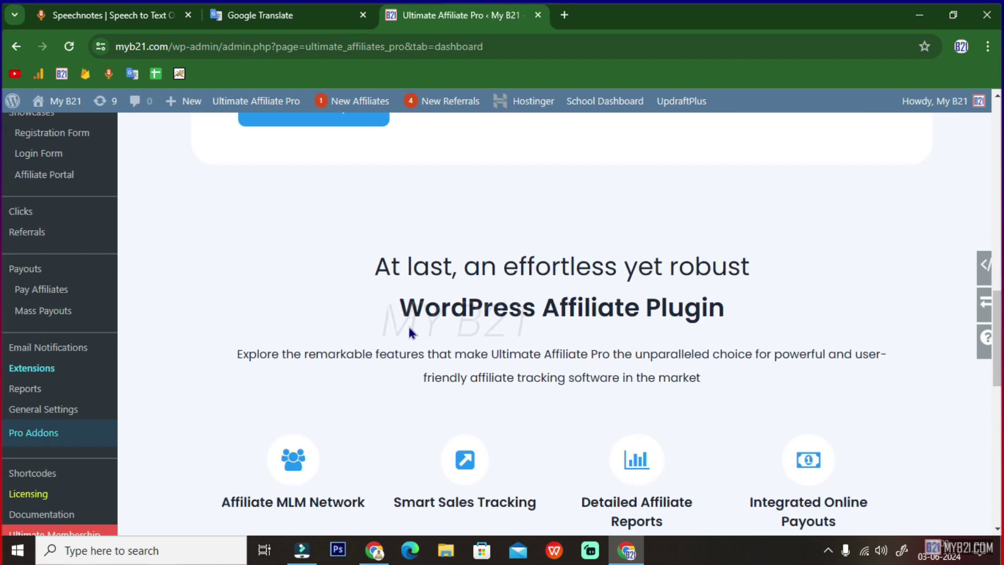
scroll(409, 333, "down", 6)
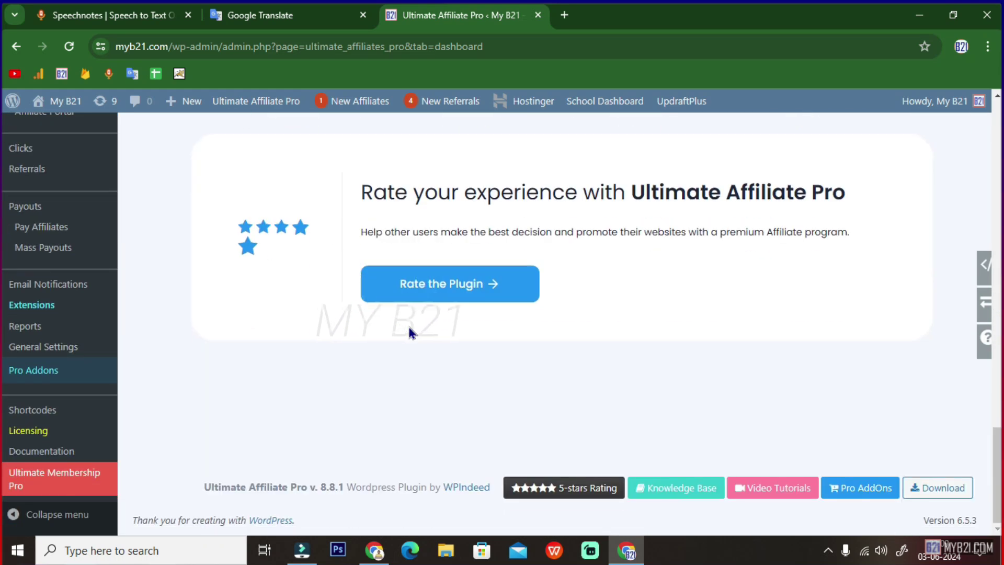
scroll(410, 332, "up", 20)
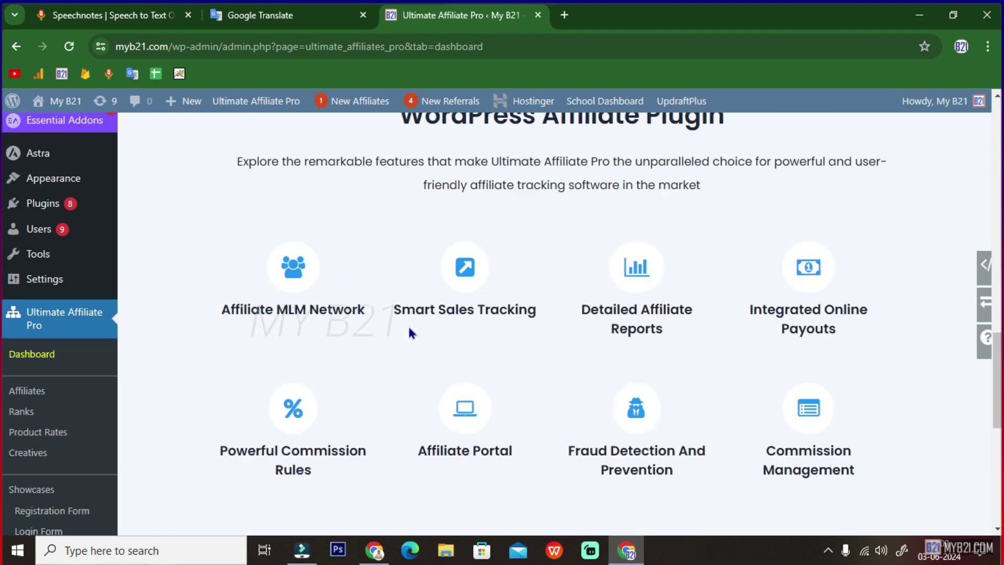
scroll(409, 333, "up", 6)
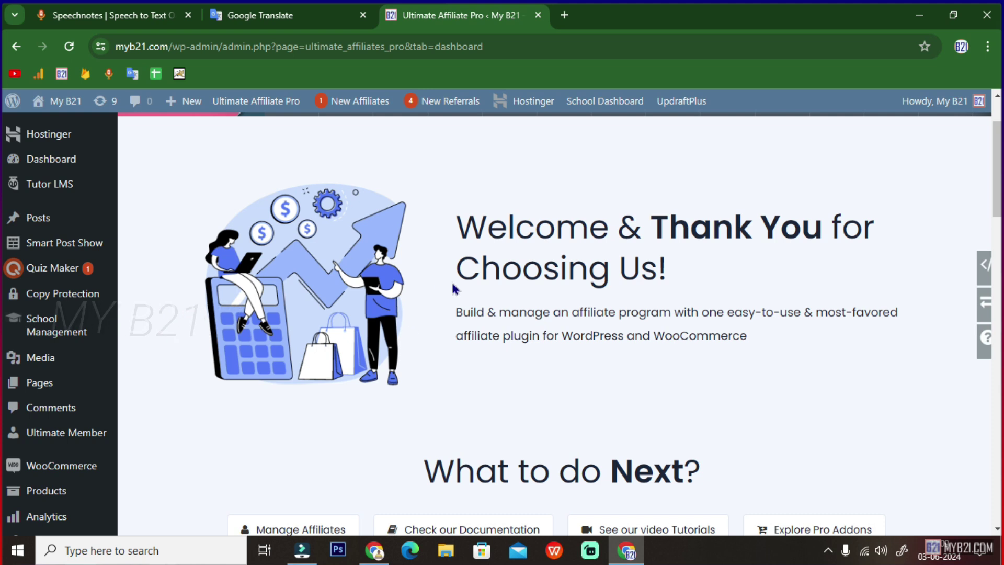
scroll(451, 282, "up", 3)
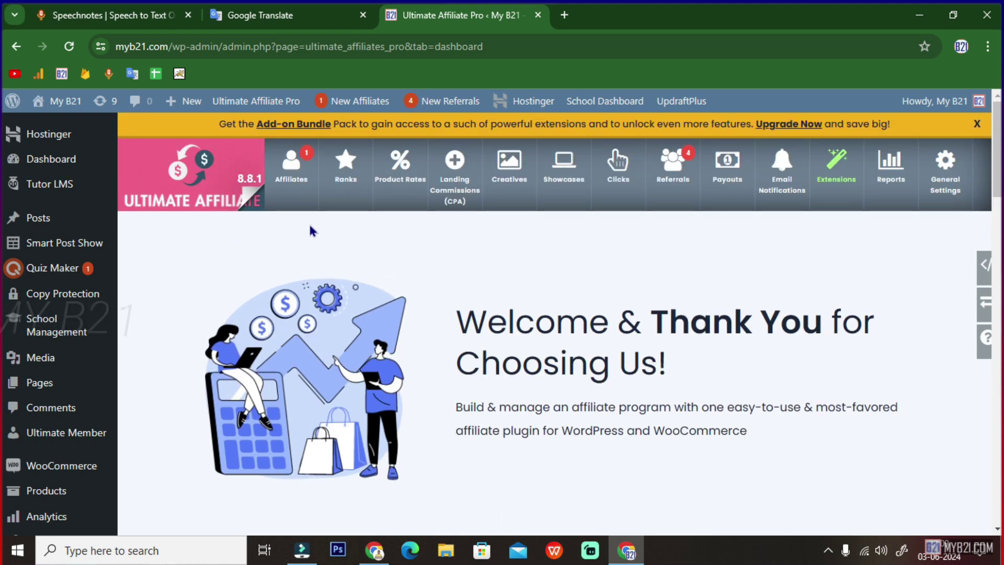
- Review Manage Affiliates, showing two Bronze 1 affiliates at 2.00%, then go to Ranks
left_click(300, 178)
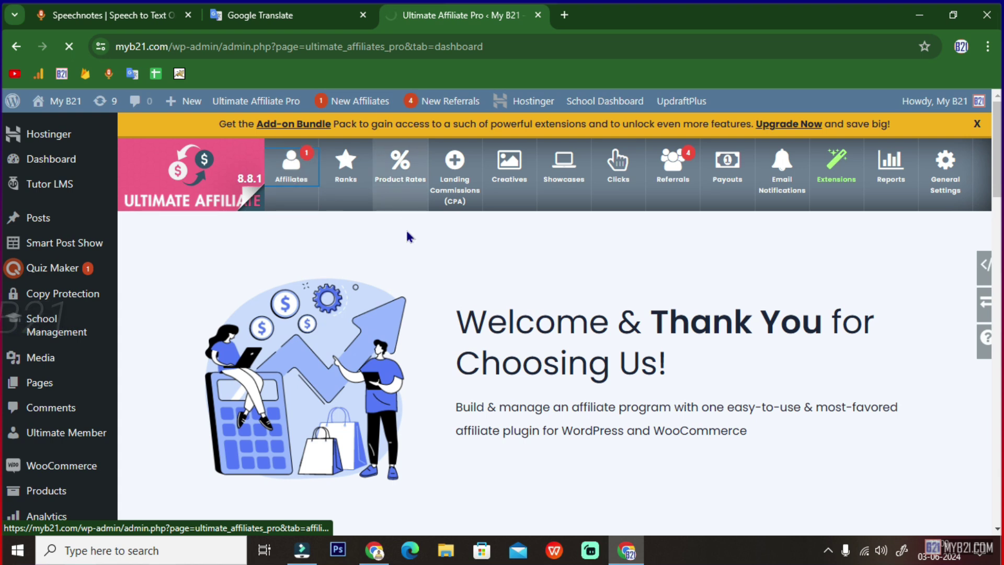
scroll(371, 297, "down", 4)
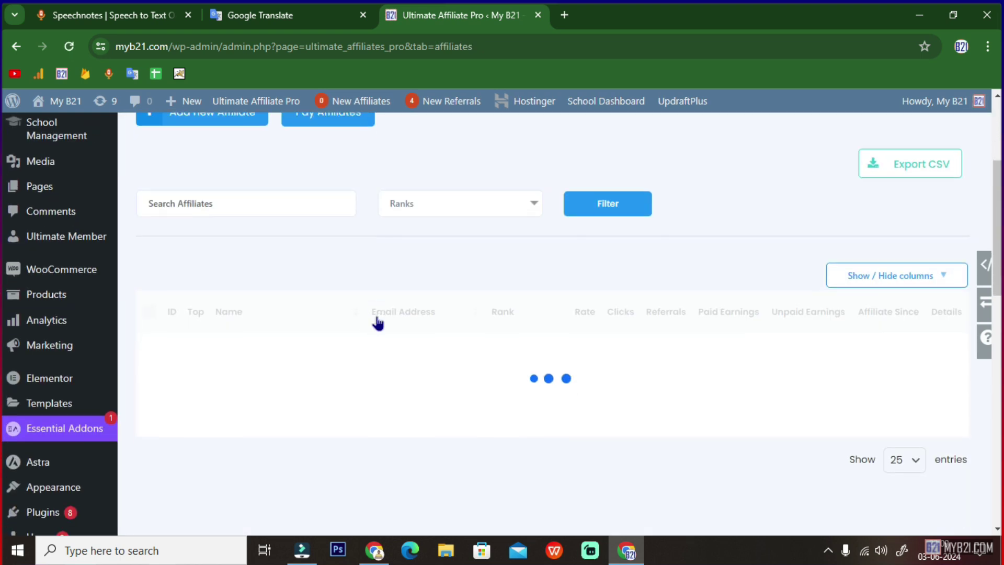
scroll(377, 320, "down", 2)
scroll(276, 312, "up", 1)
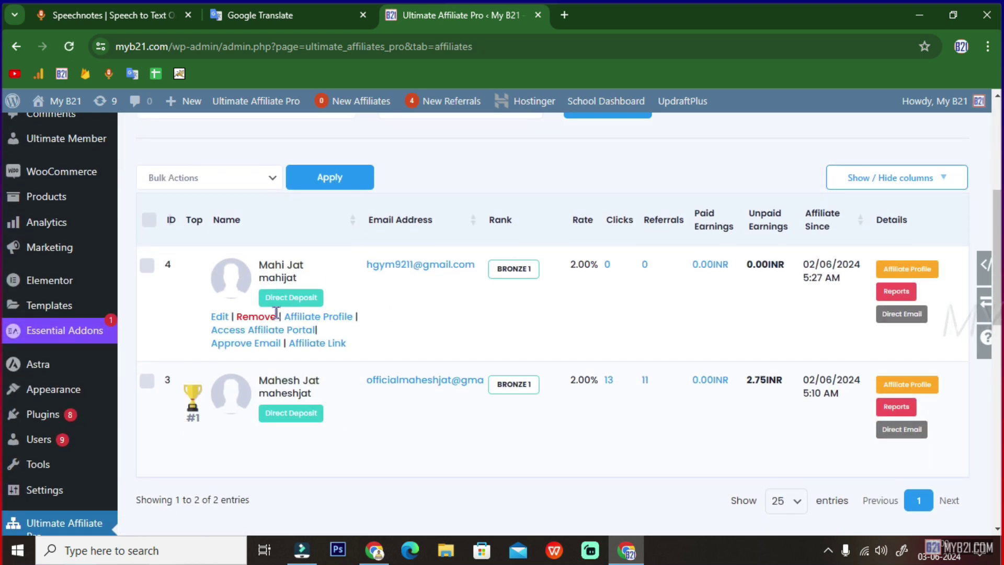
mouse_move(425, 453)
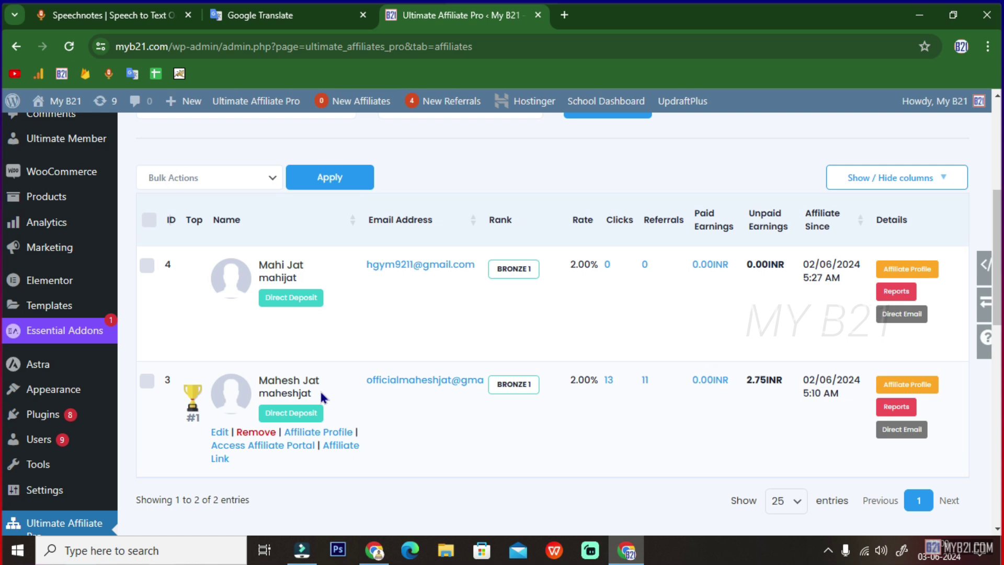
mouse_move(361, 322)
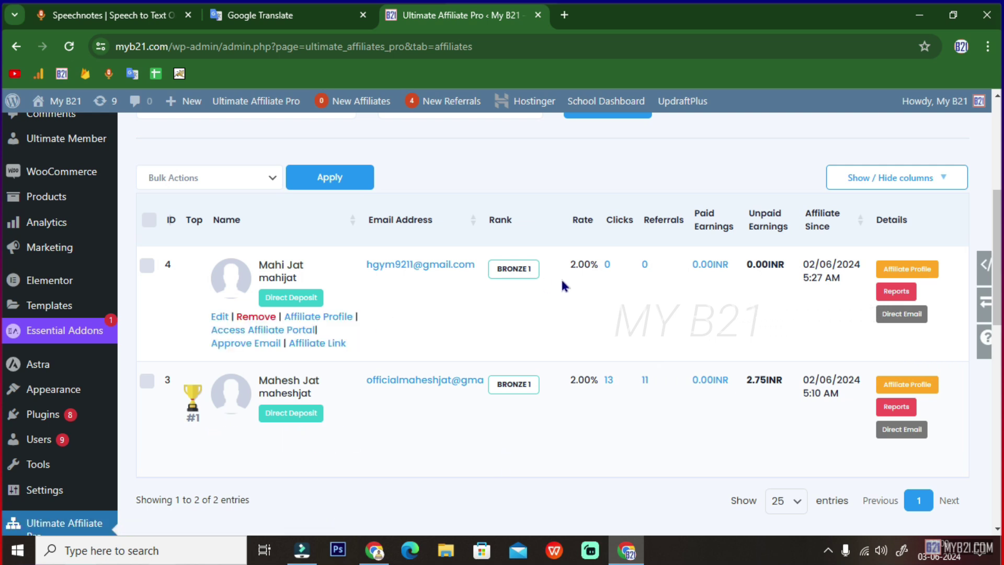
mouse_move(556, 276)
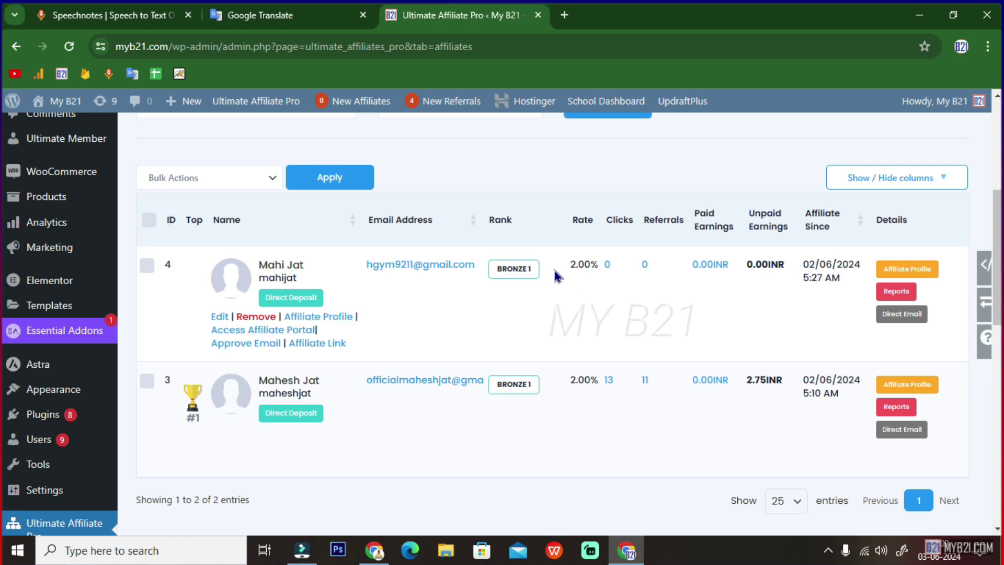
scroll(465, 275, "up", 3)
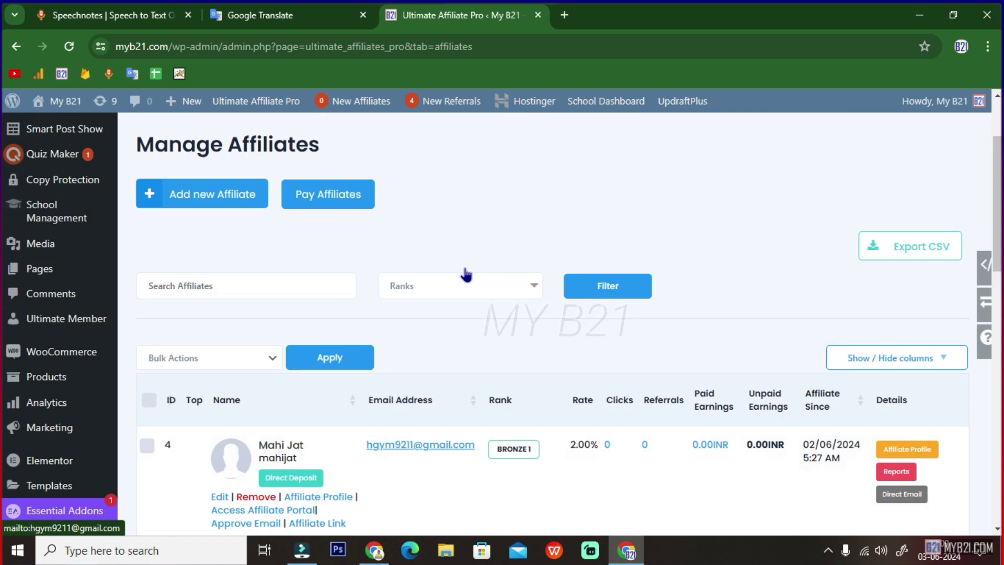
scroll(465, 275, "up", 2)
left_click(345, 167)
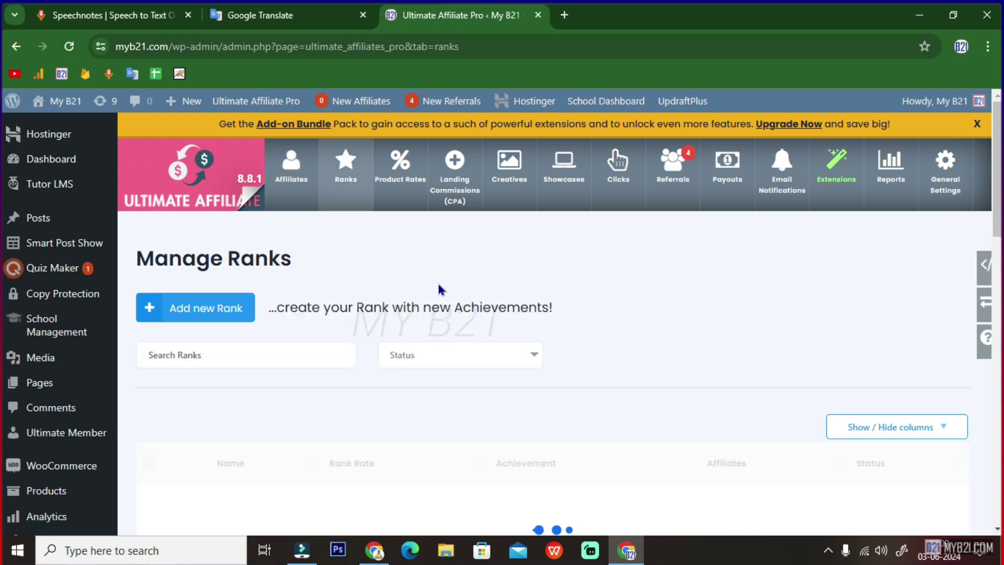
- Scroll through all 15 ranks and highlight Diamond 3's 32.00% rate
scroll(455, 282, "down", 1)
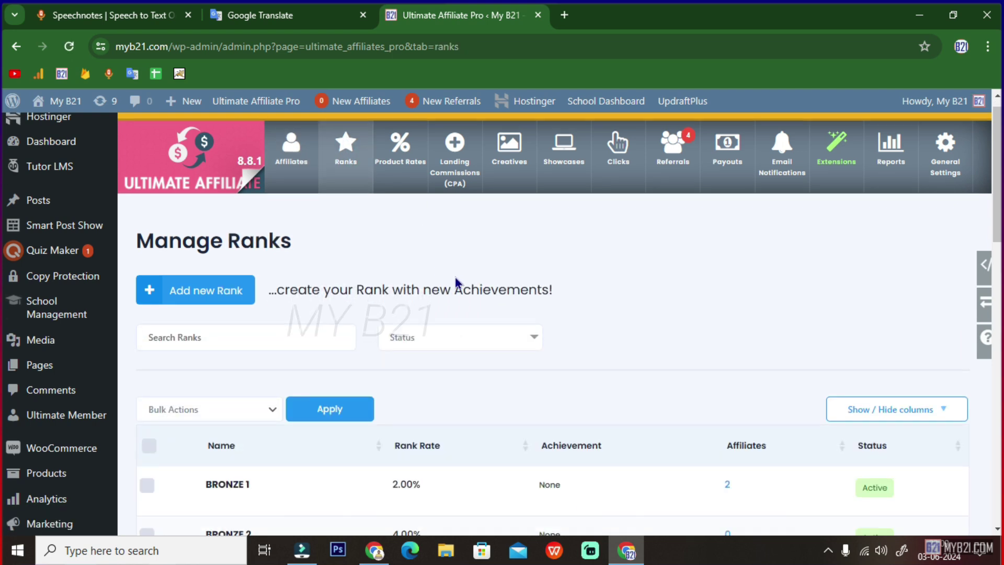
scroll(455, 282, "down", 1)
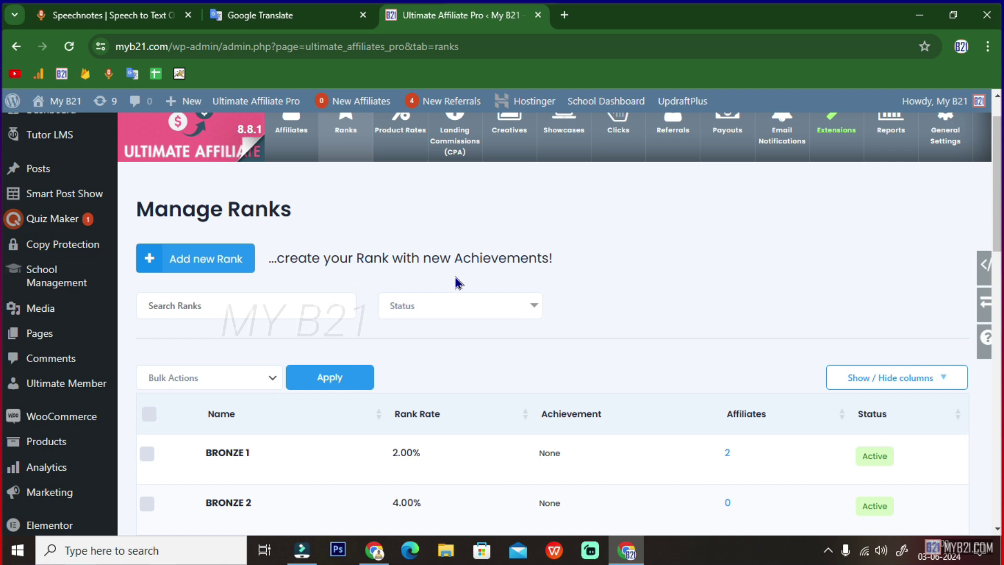
scroll(516, 347, "down", 5)
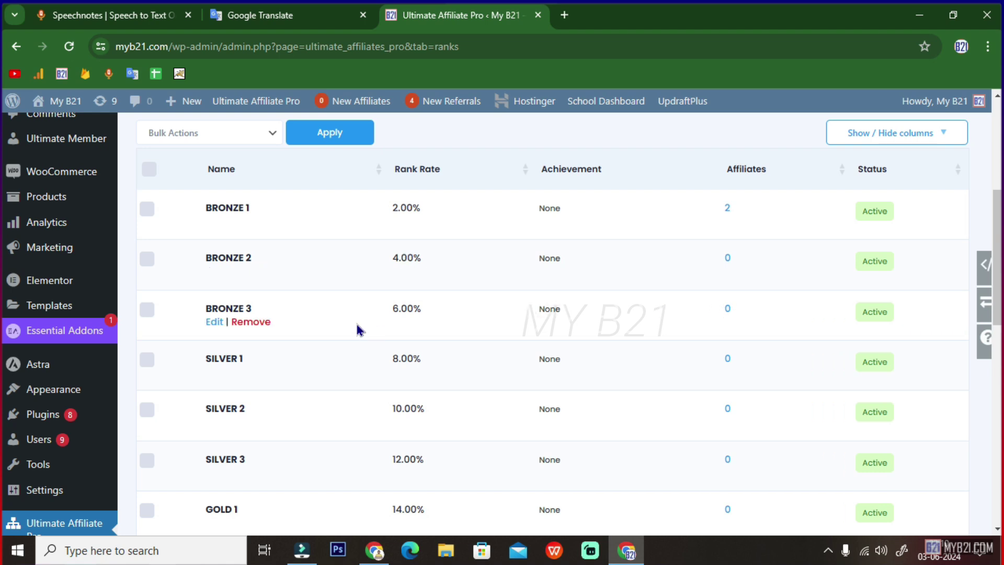
scroll(355, 330, "down", 5)
scroll(350, 342, "down", 6)
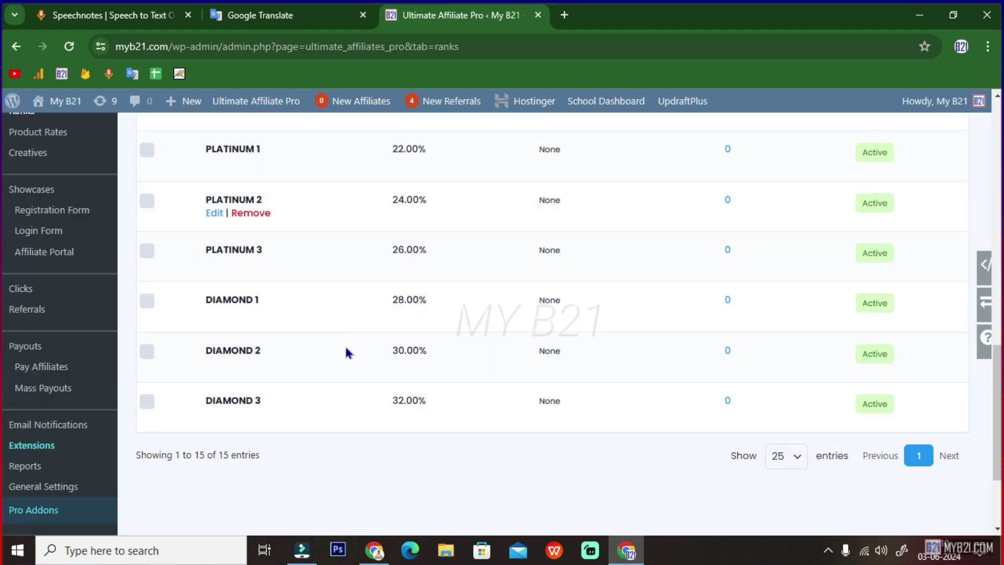
scroll(297, 371, "up", 1)
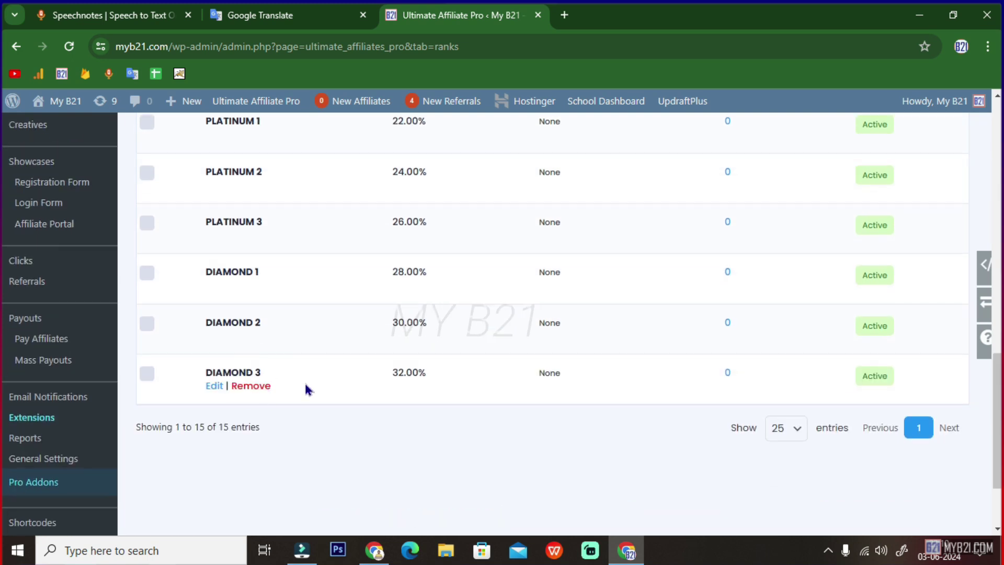
left_click_drag(391, 372, 426, 372)
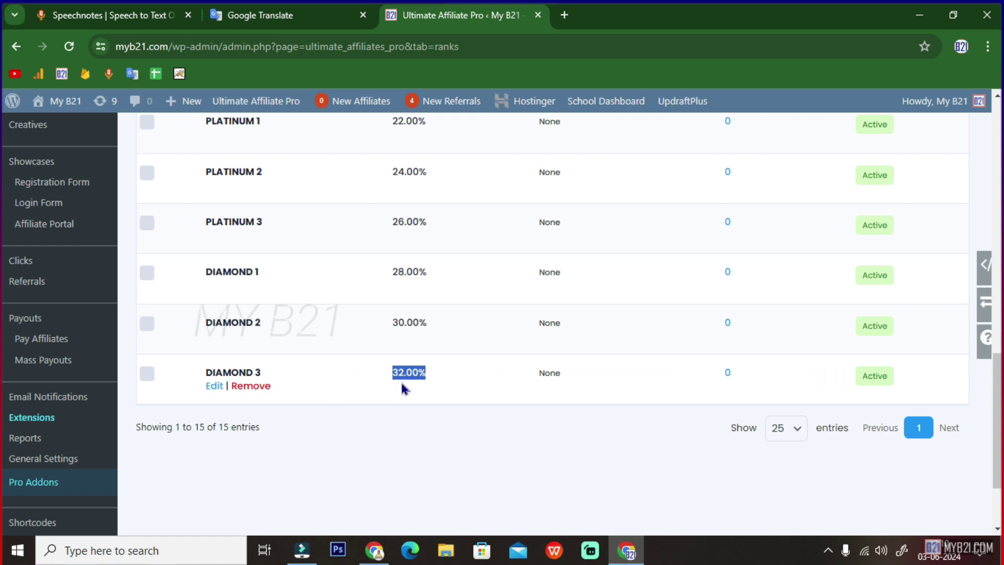
scroll(408, 386, "up", 3)
scroll(407, 386, "up", 8)
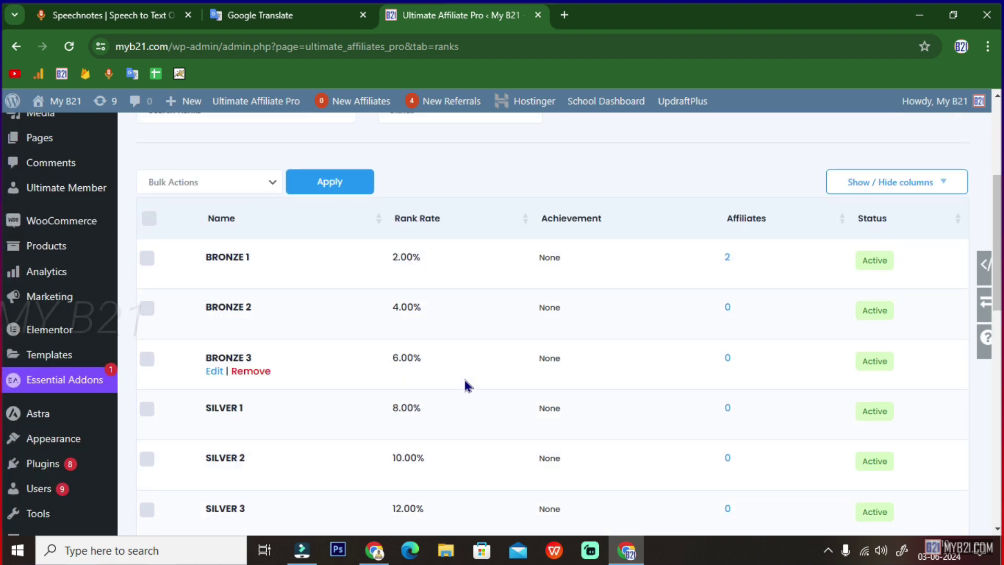
scroll(464, 386, "up", 5)
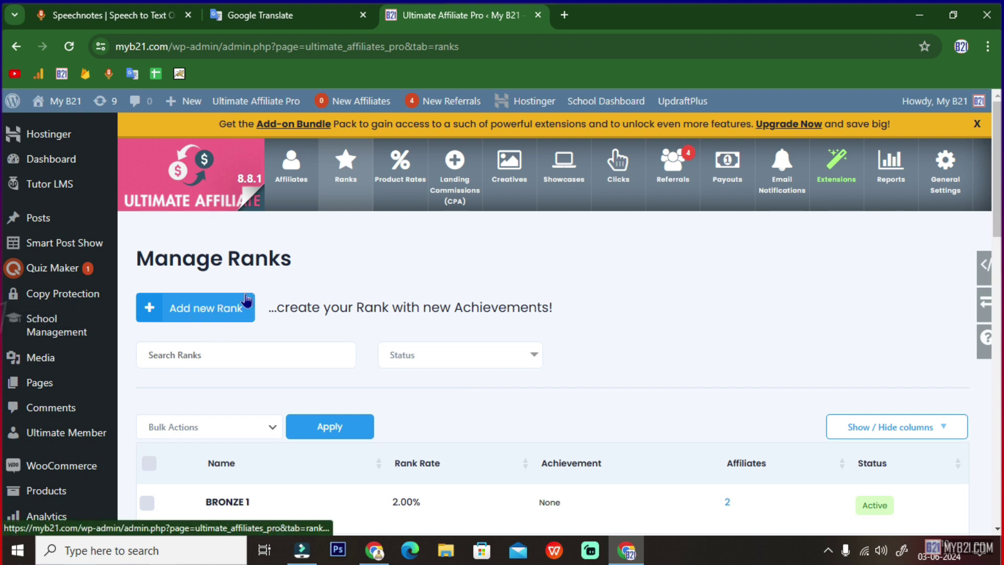
- Check the BIRTHDAY SPECIAL custom product rate of 20.00% on Product Rates
left_click(400, 168)
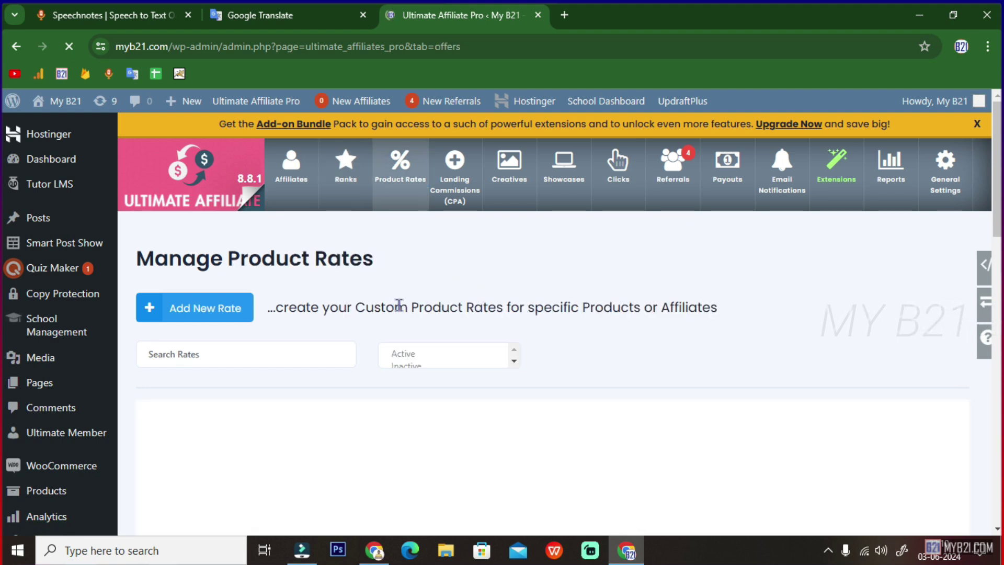
scroll(393, 334, "down", 3)
scroll(324, 397, "down", 1)
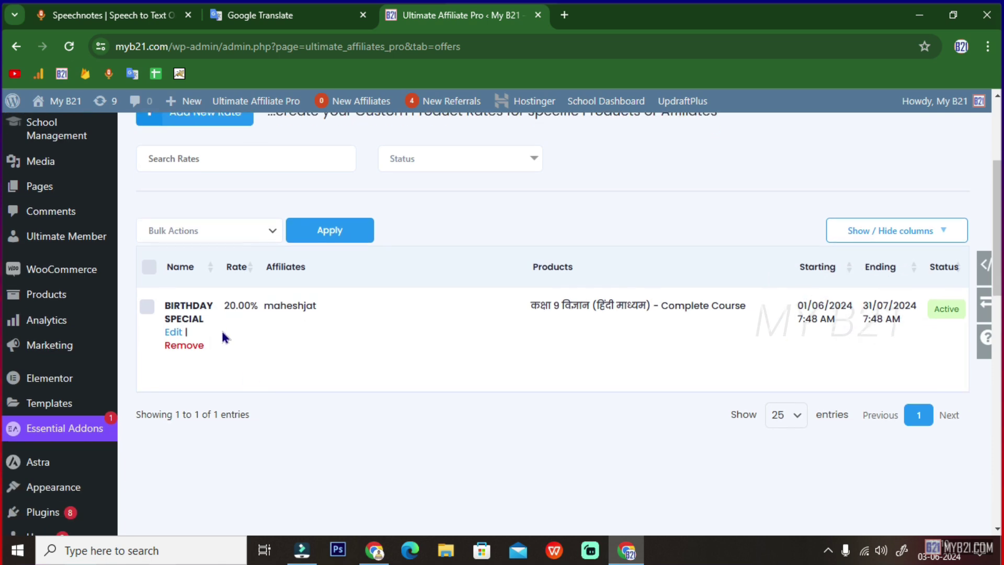
scroll(309, 345, "up", 4)
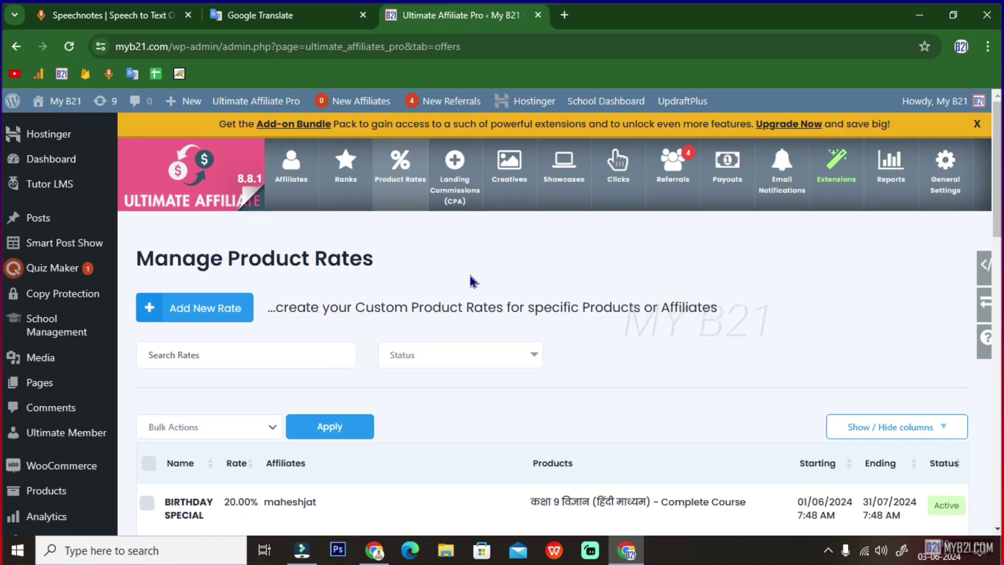
left_click(450, 206)
- Highlight the gift commission's shortcode [uap-landing-commission slug='gift'] and its 2.00INR rate
scroll(390, 301, "down", 5)
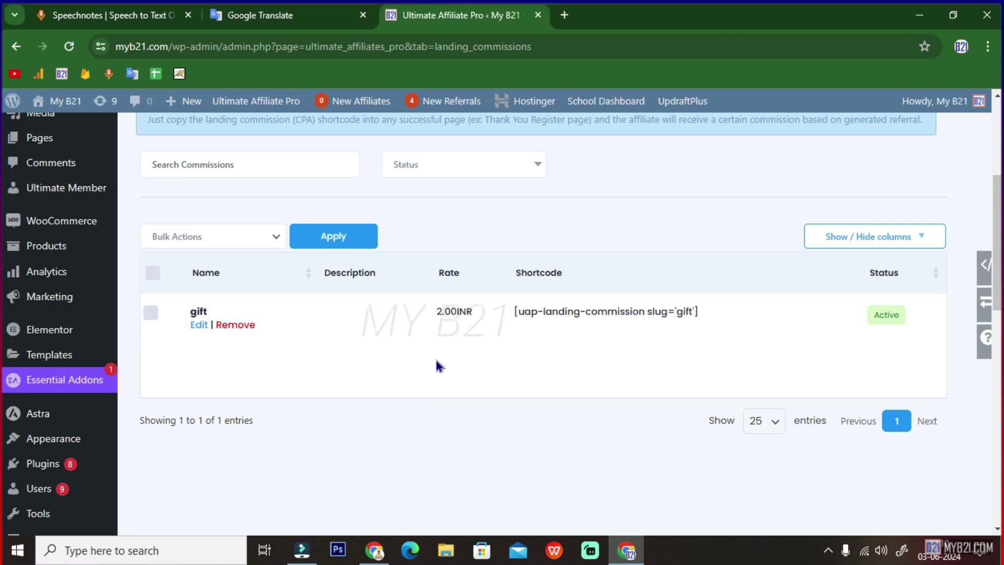
left_click_drag(513, 313, 703, 321)
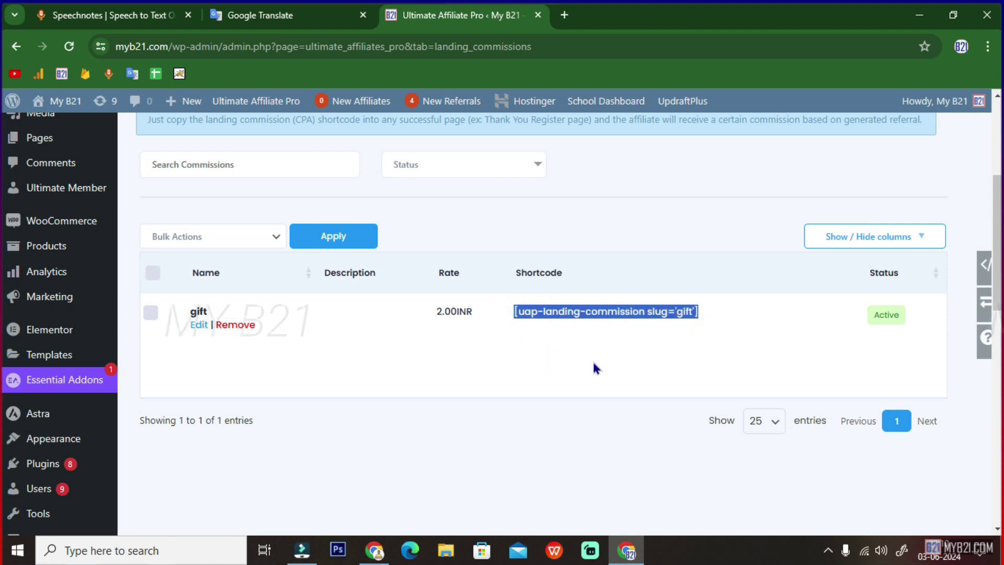
left_click(440, 312)
left_click_drag(441, 312, 466, 313)
scroll(473, 353, "up", 2)
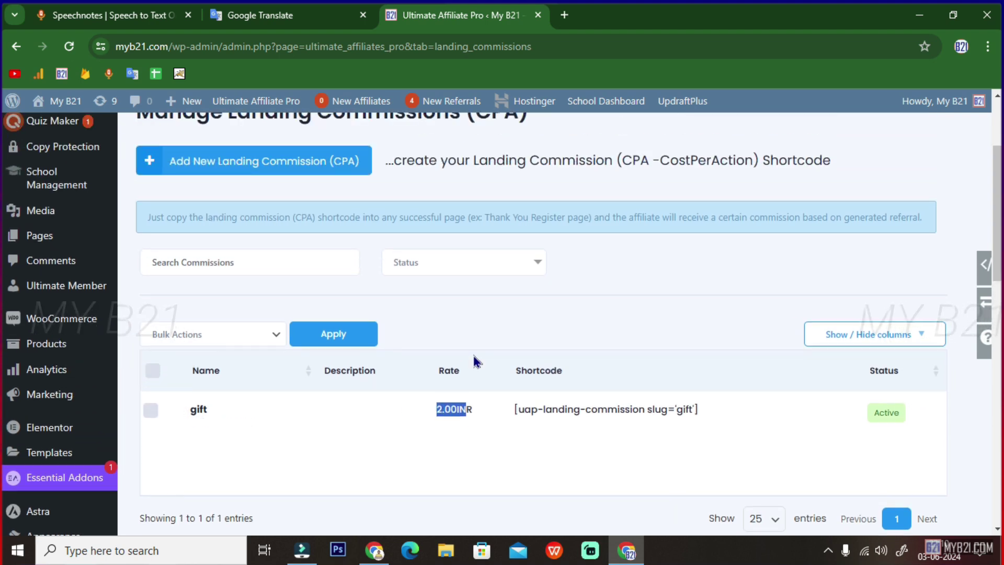
scroll(473, 355, "up", 3)
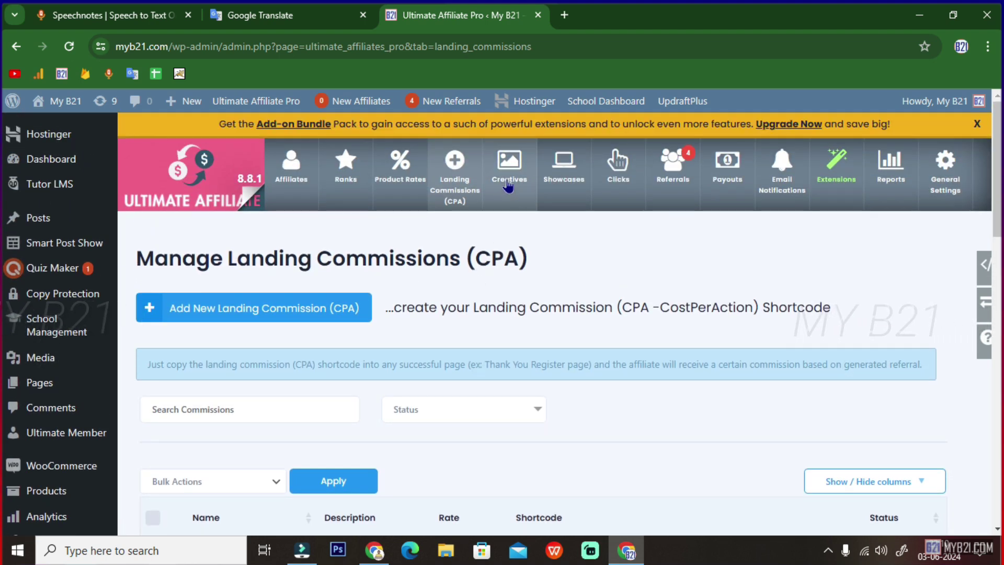
- Look over the Creatives table with the OnePlus earbuds creative
left_click(510, 178)
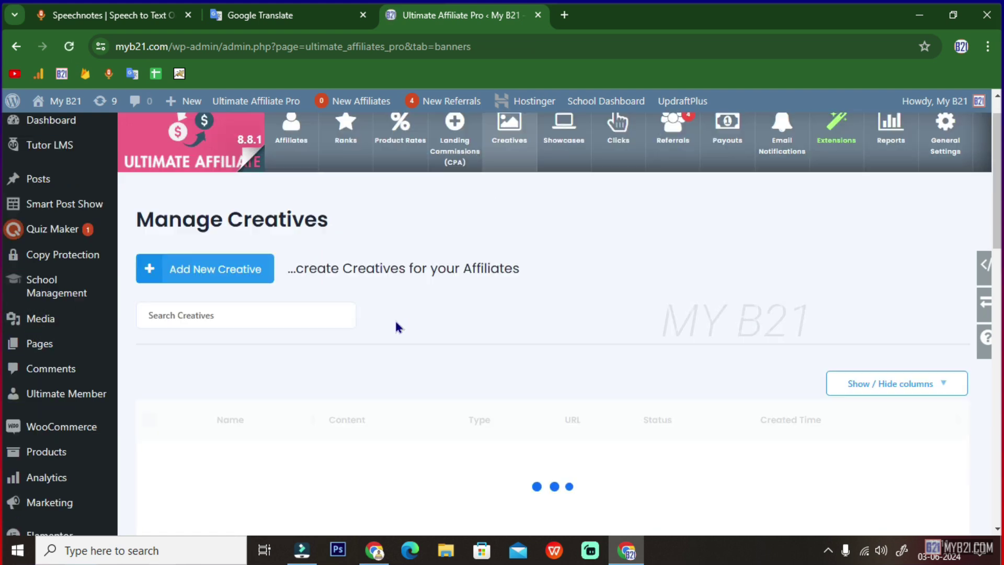
scroll(397, 328, "down", 2)
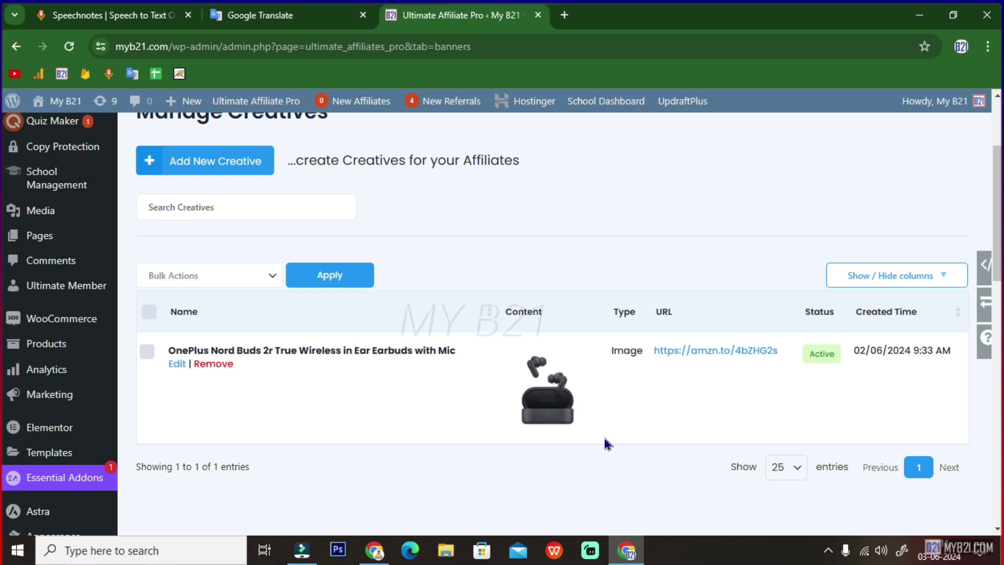
scroll(604, 439, "up", 3)
- Scroll through the Showcases overview of registration, login, portal and top-affiliates options
left_click(554, 170)
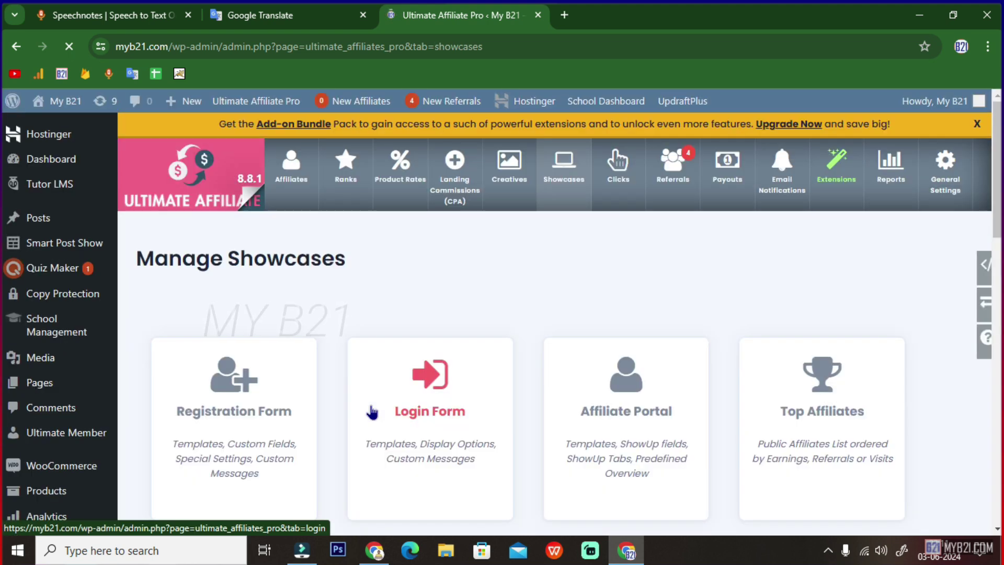
scroll(289, 437, "down", 2)
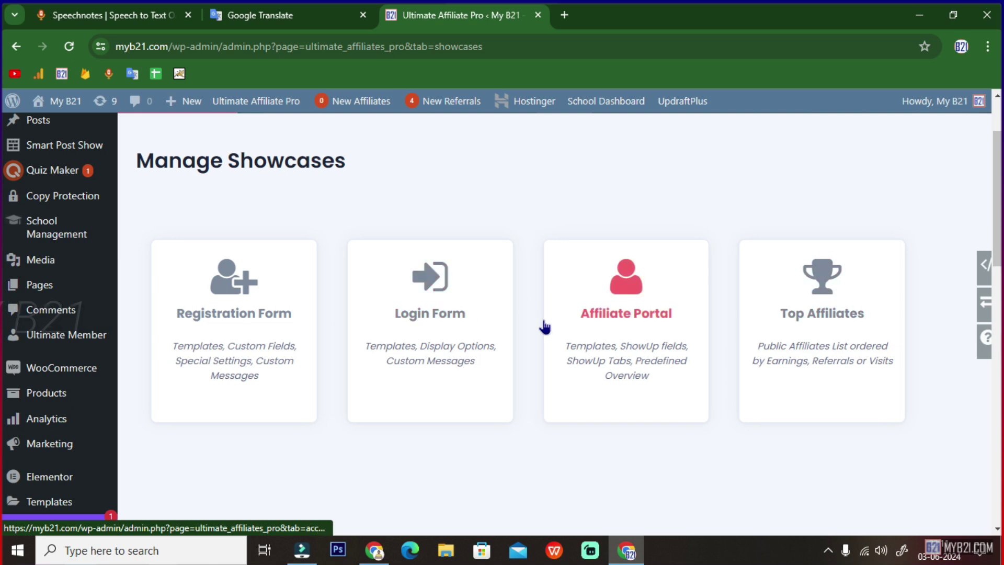
scroll(636, 333, "up", 2)
left_click(616, 162)
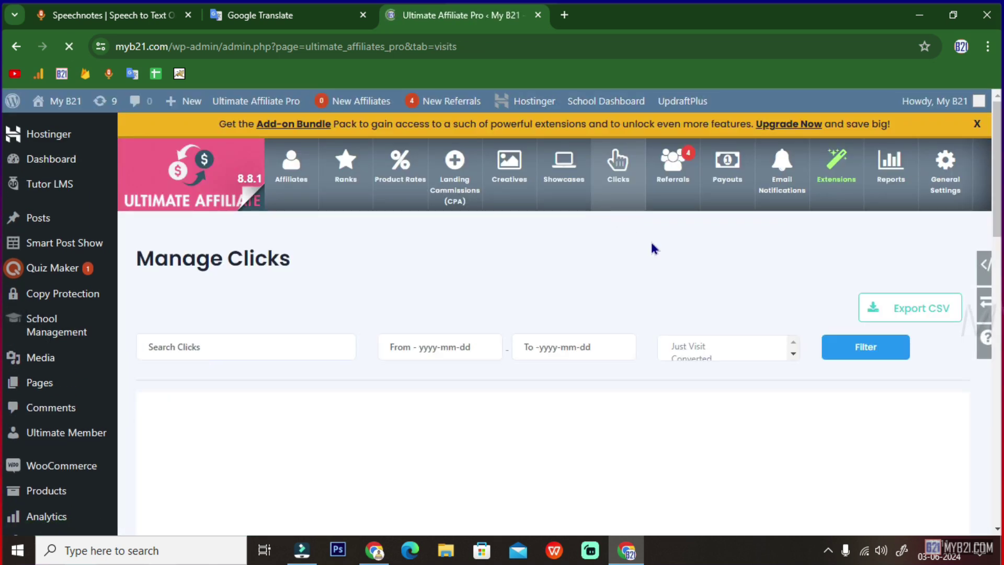
scroll(447, 369, "down", 3)
scroll(444, 371, "down", 1)
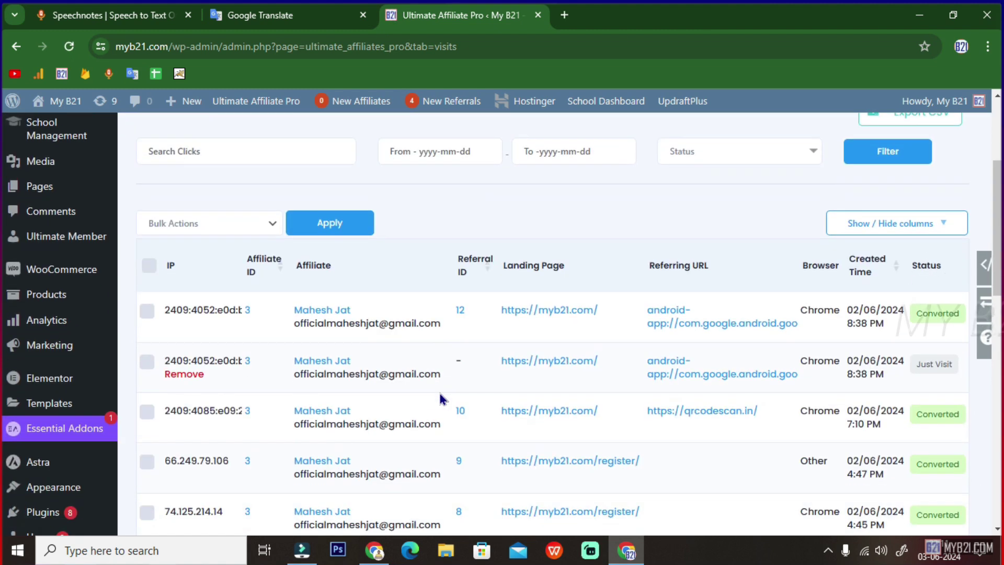
scroll(438, 391, "down", 2)
scroll(393, 345, "down", 1)
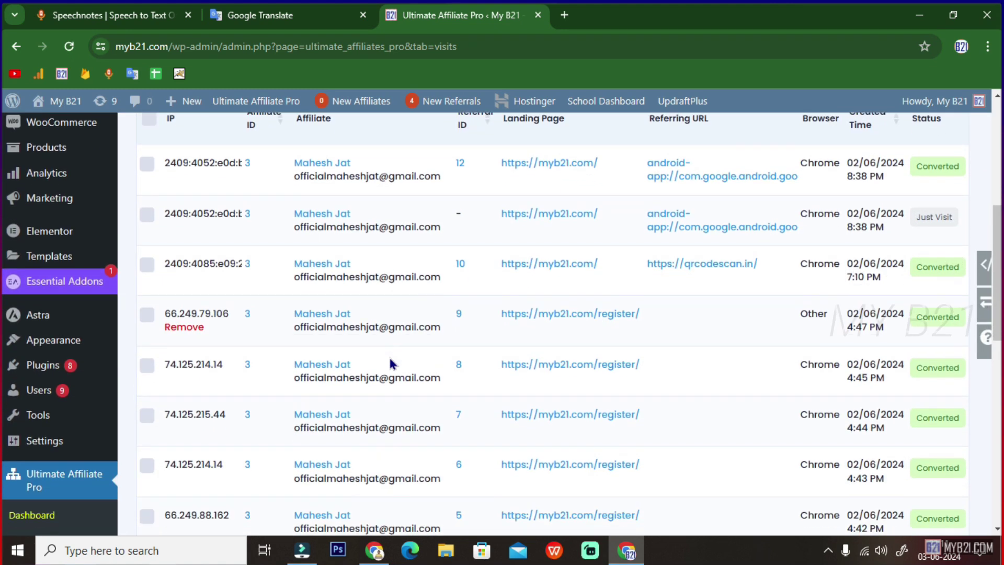
scroll(392, 363, "up", 6)
scroll(353, 408, "up", 1)
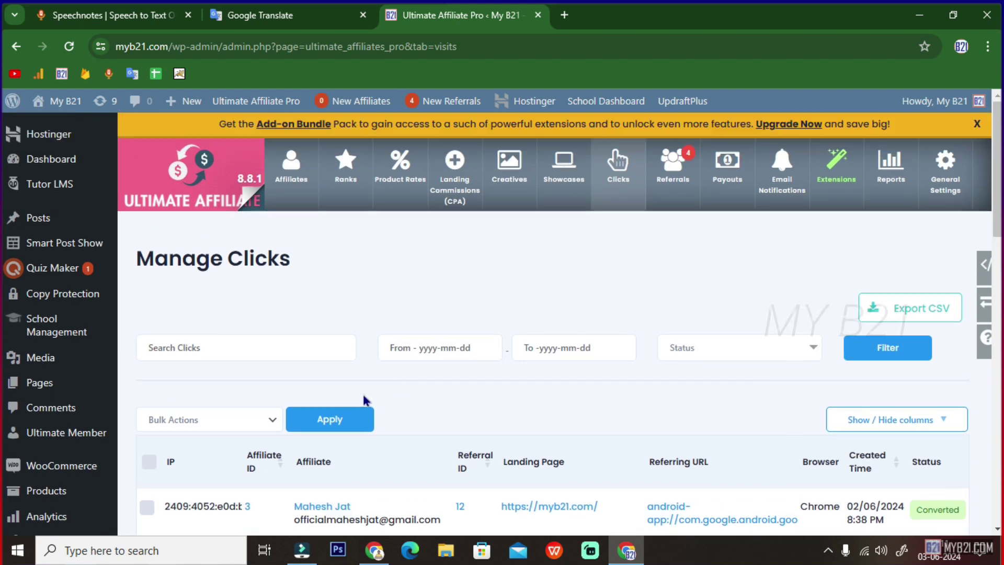
left_click(682, 176)
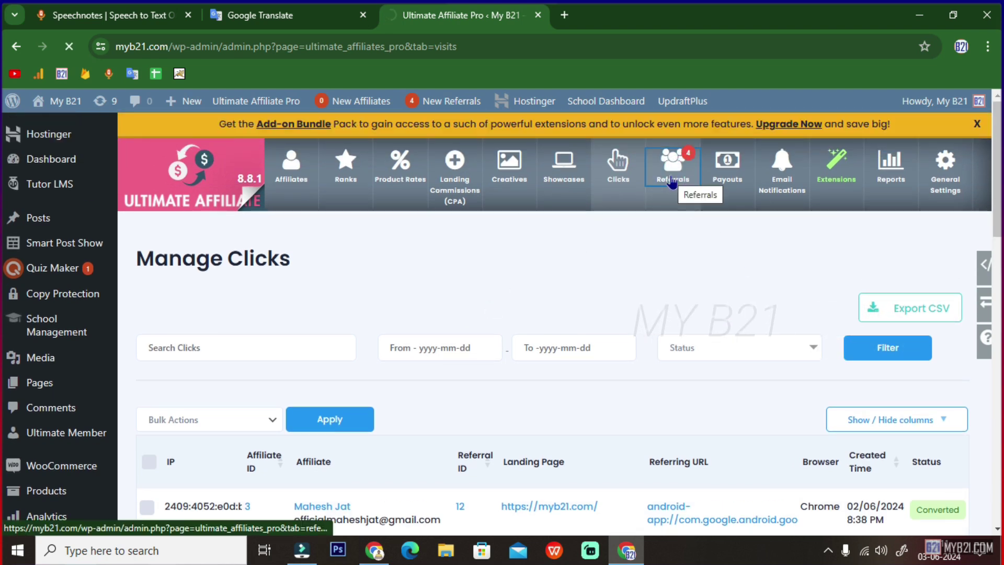
scroll(525, 335, "down", 6)
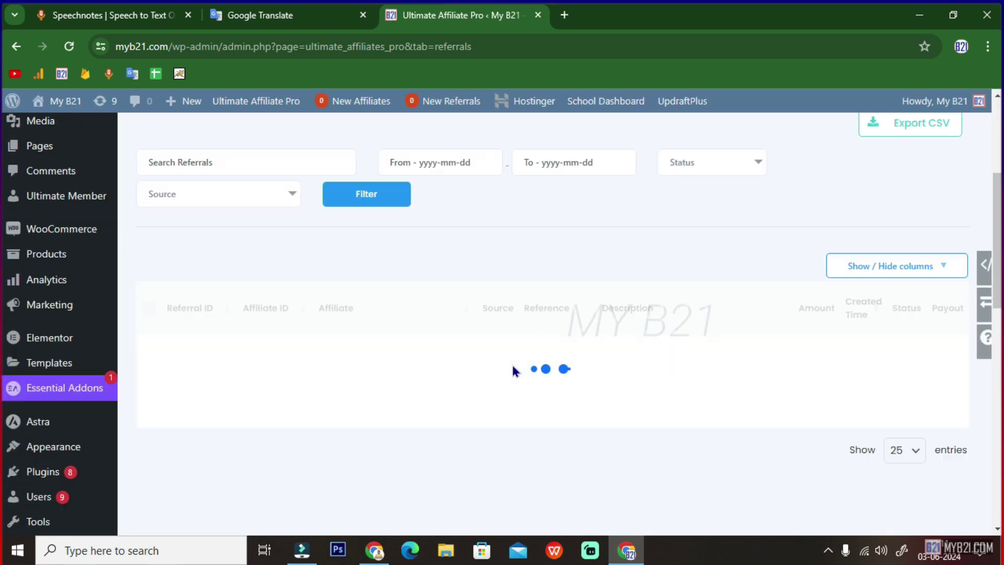
scroll(514, 370, "down", 3)
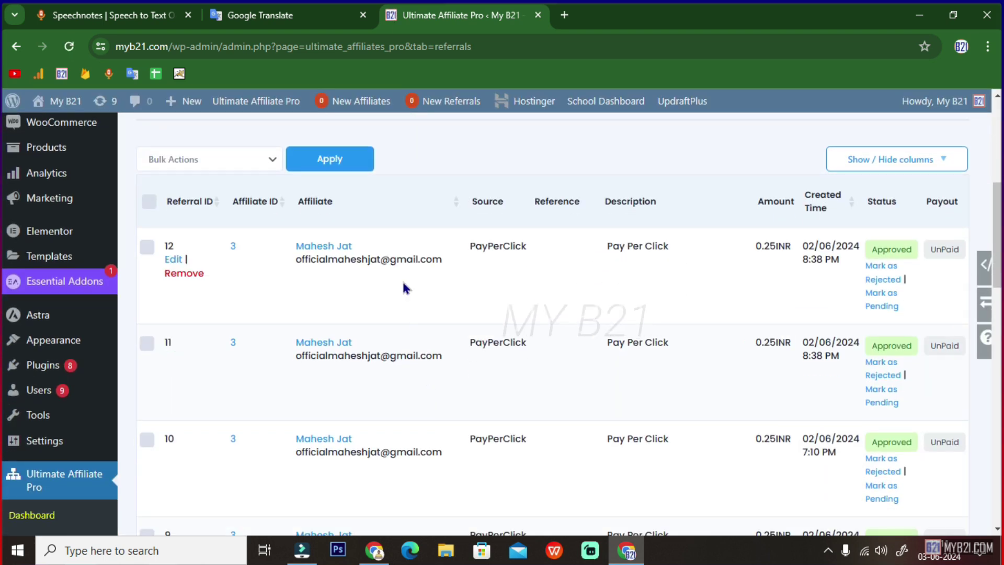
scroll(377, 183, "down", 5)
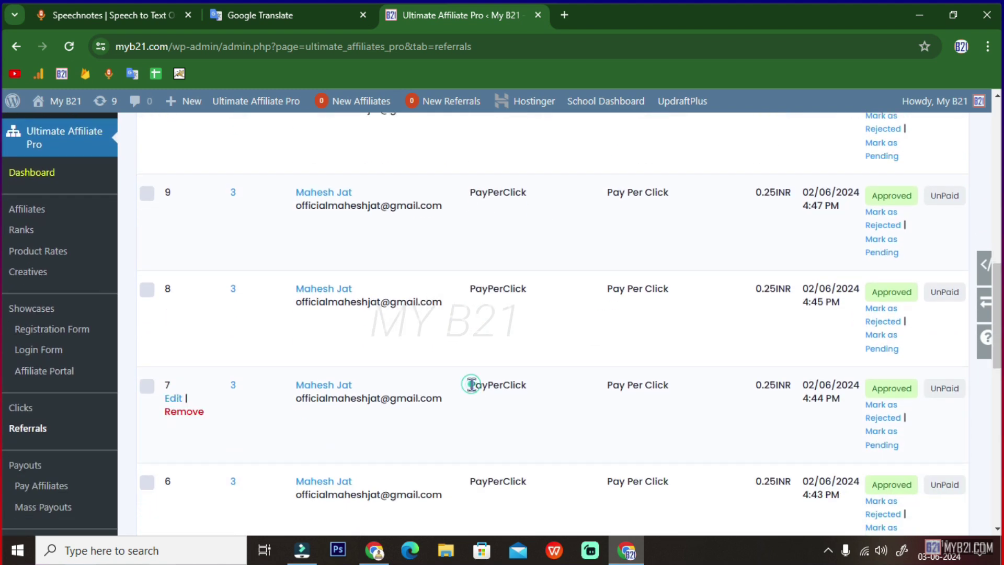
left_click_drag(470, 385, 525, 385)
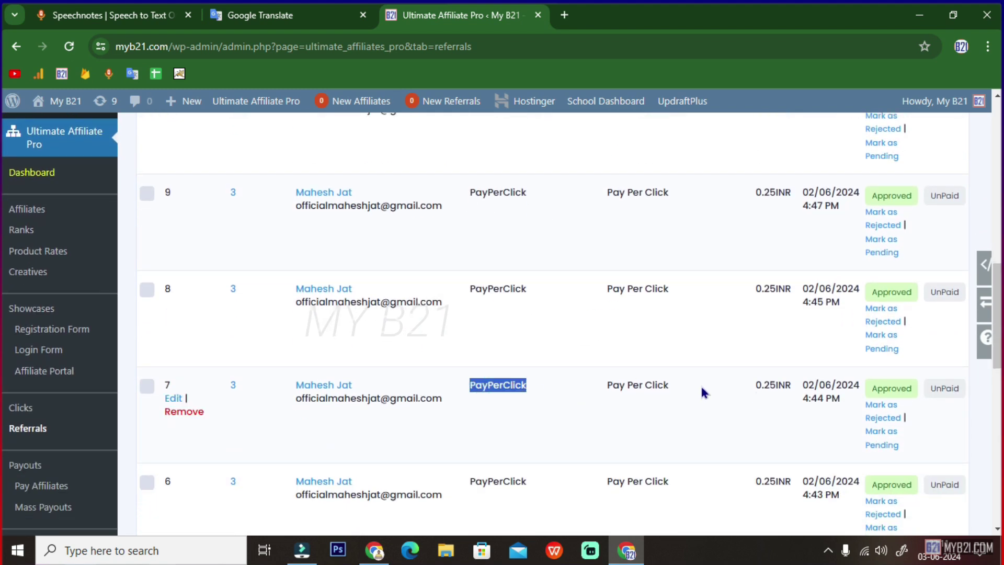
scroll(497, 433, "down", 5)
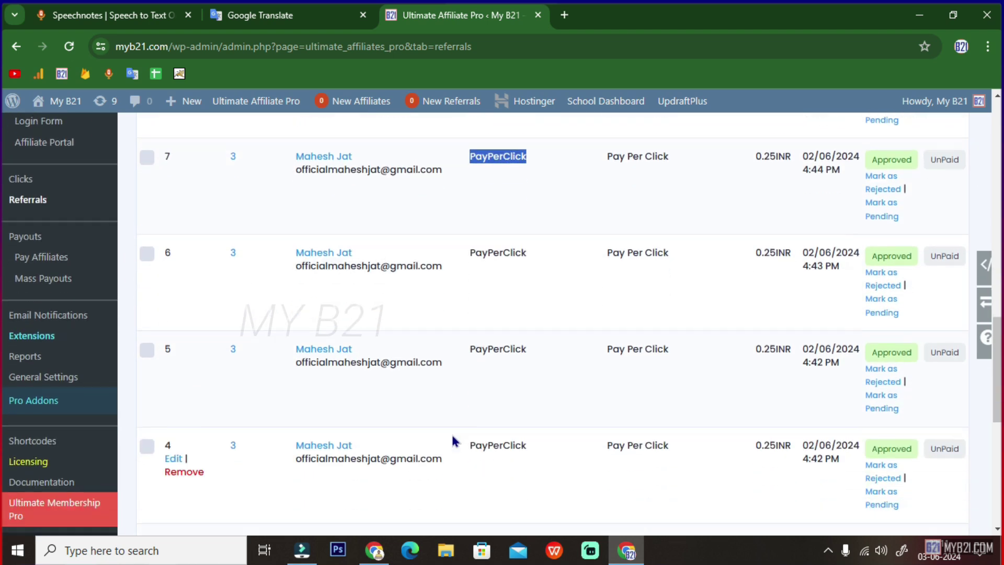
scroll(452, 435, "down", 8)
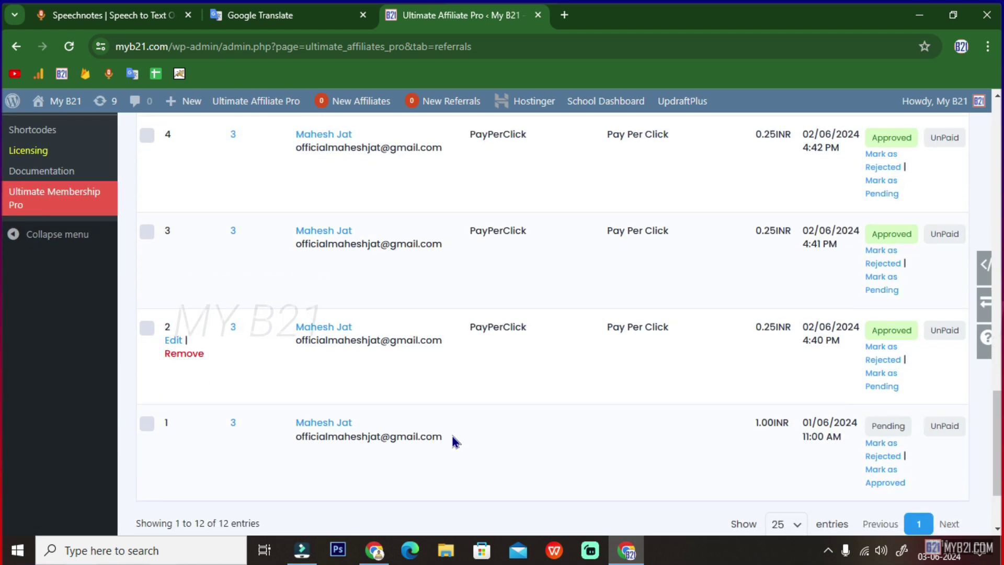
scroll(451, 442, "up", 17)
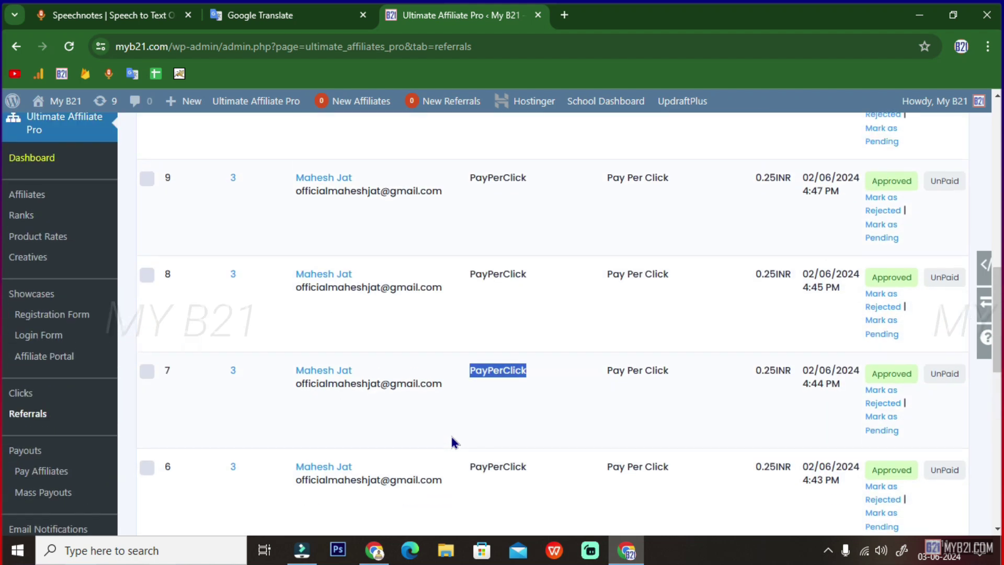
scroll(452, 439, "up", 8)
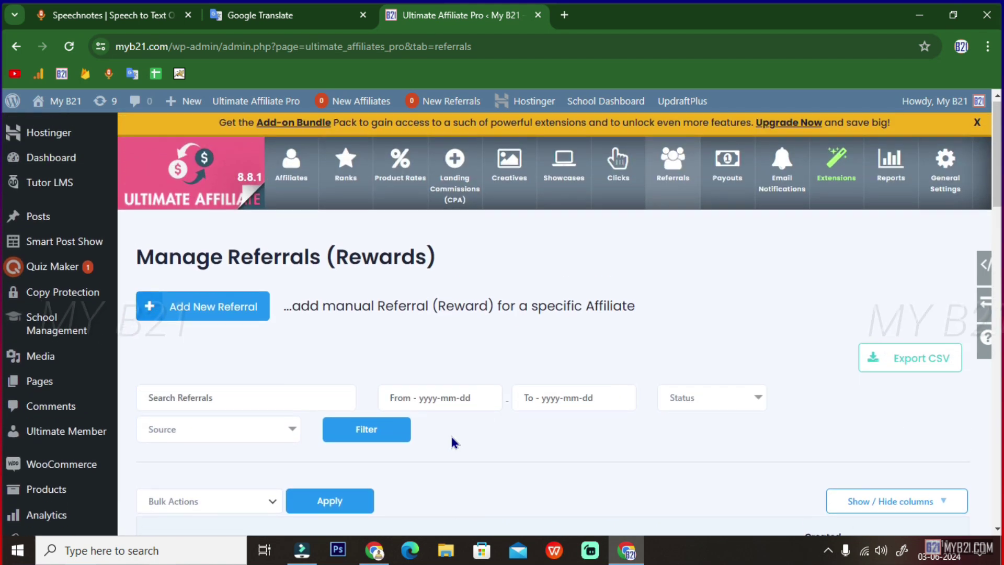
- Check the Payouts page, which shows no payments
left_click(727, 165)
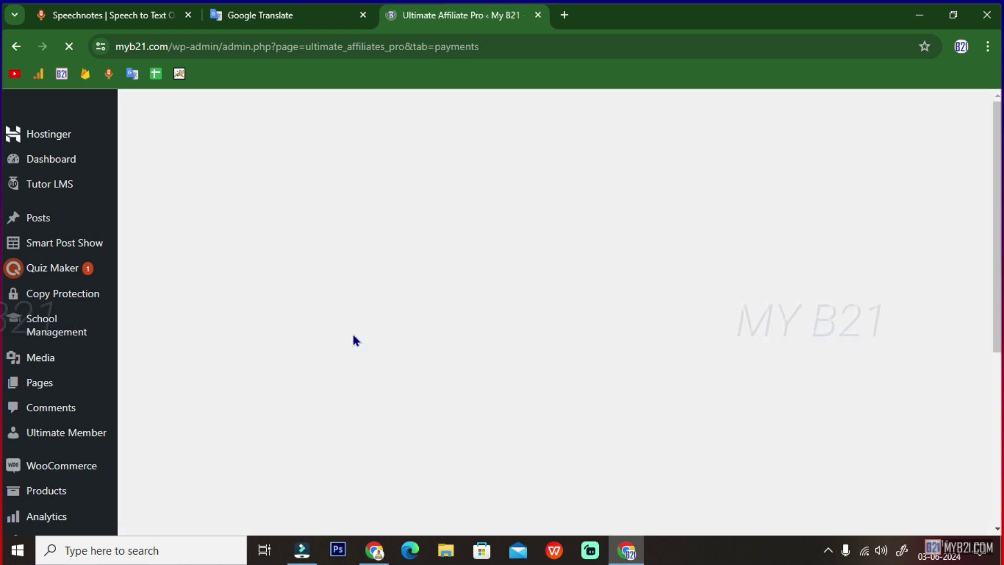
scroll(350, 341, "down", 3)
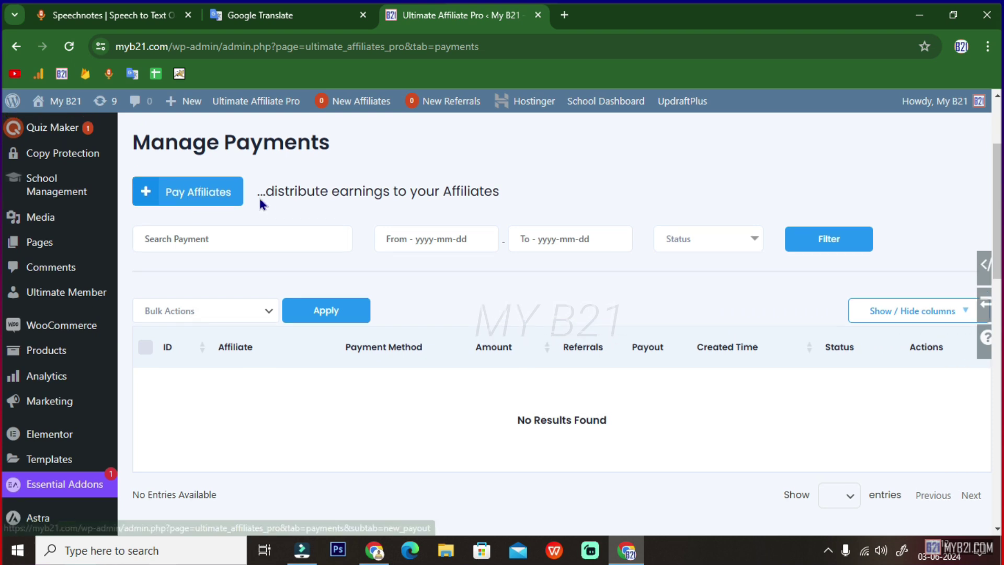
scroll(258, 198, "up", 3)
- Check the Email Notifications page, which has no notification templates
left_click(785, 192)
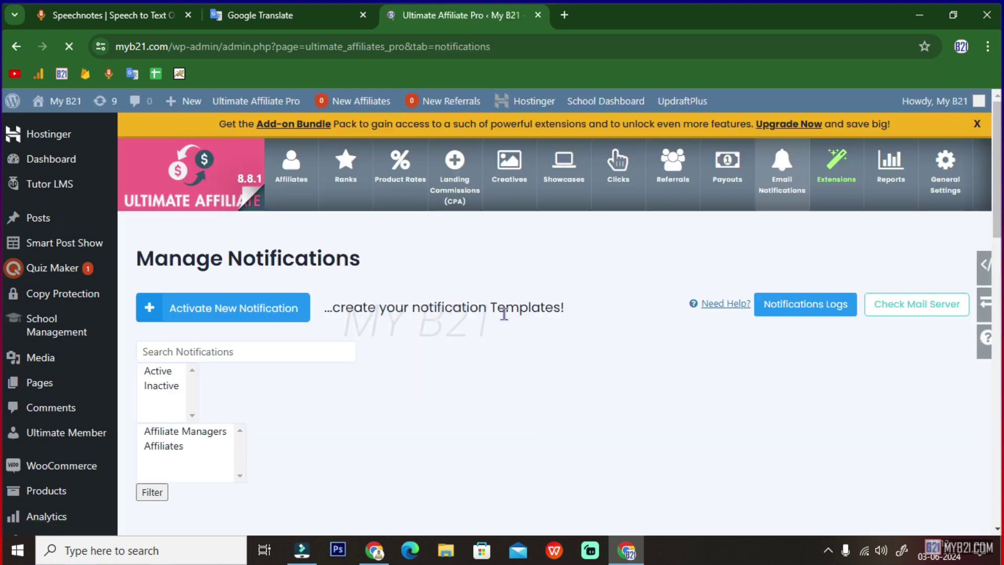
scroll(459, 429, "down", 5)
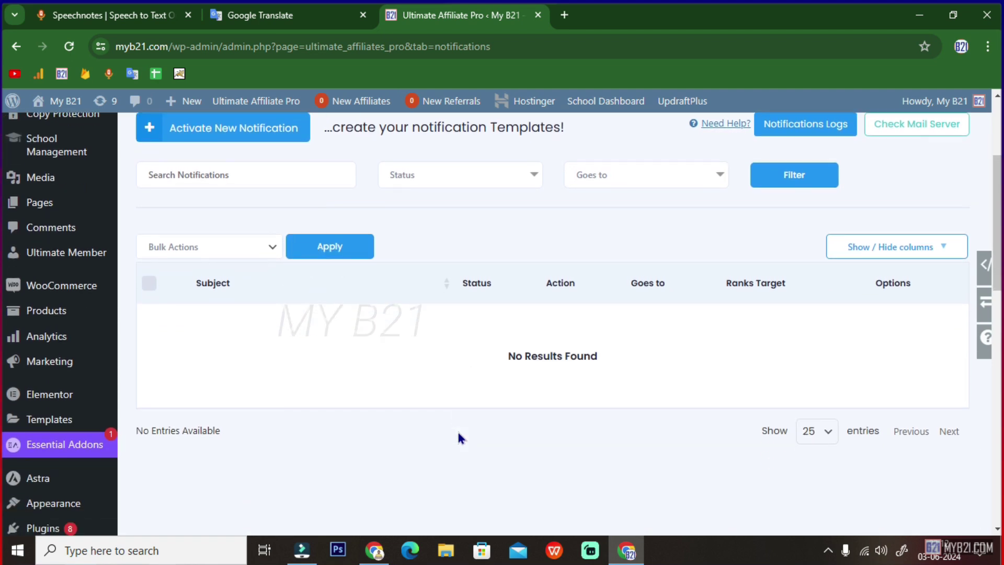
scroll(459, 438, "up", 3)
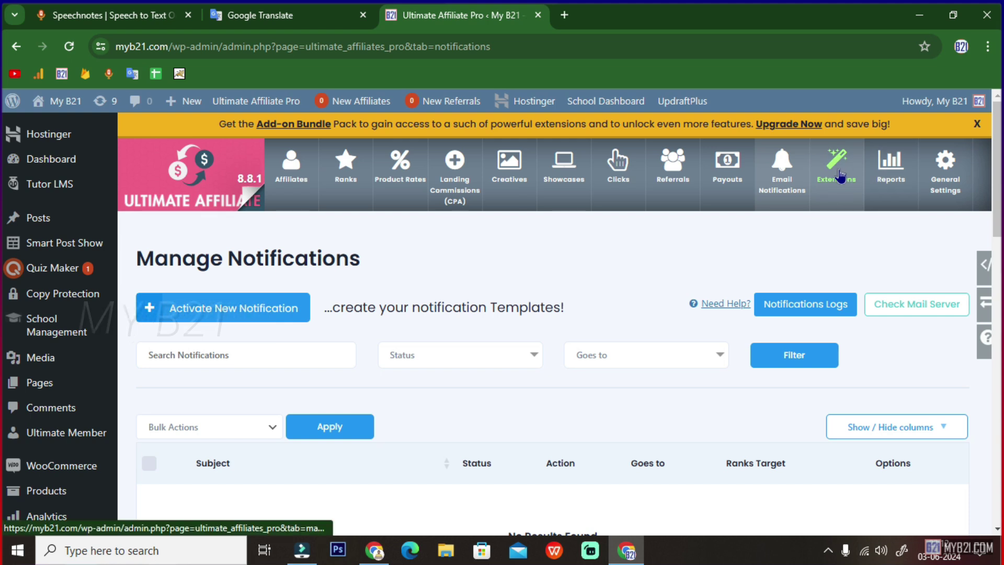
- Open Reports and highlight the Total Affiliates count of 2 and Total Referrals figure
left_click(888, 172)
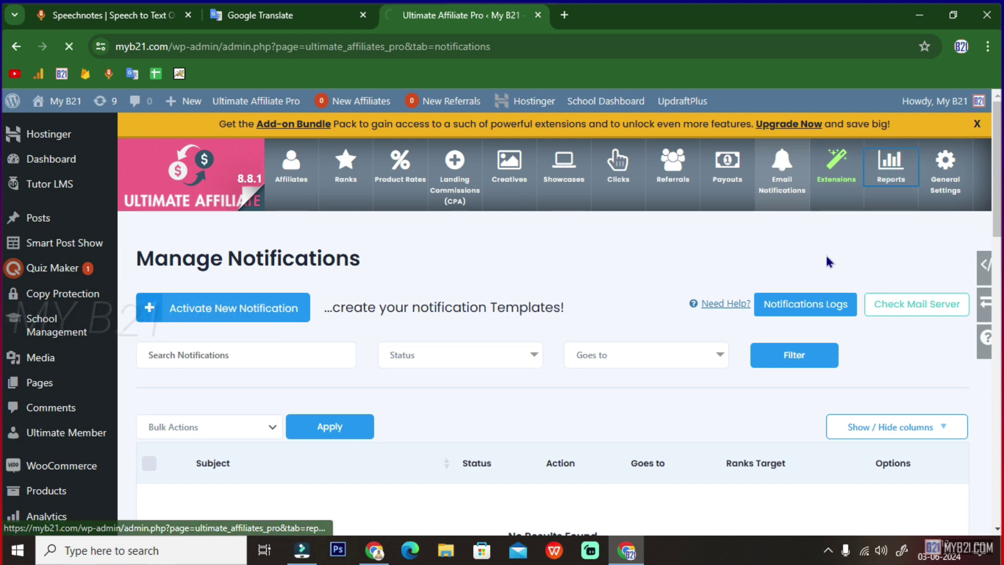
scroll(361, 409, "down", 2)
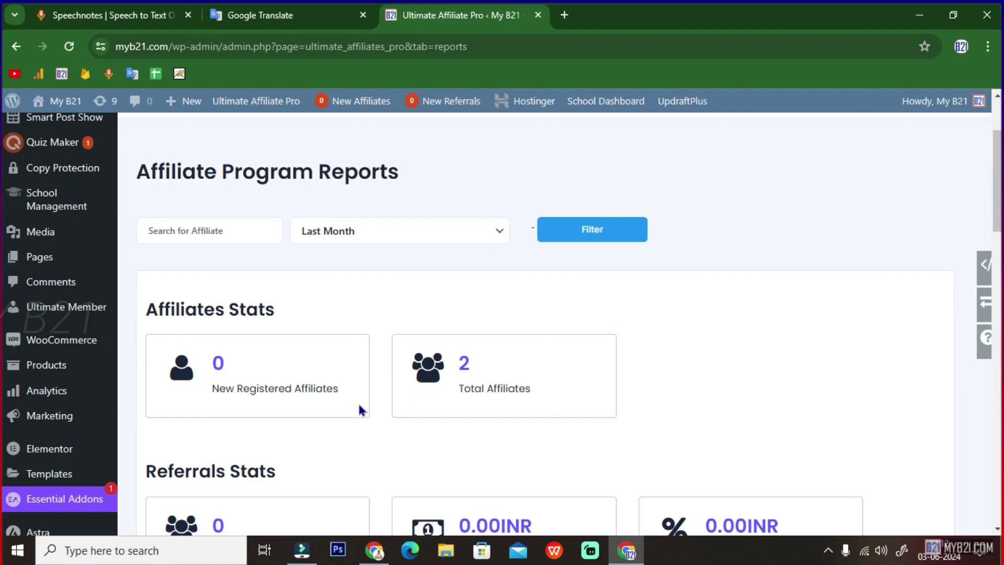
scroll(361, 409, "down", 3)
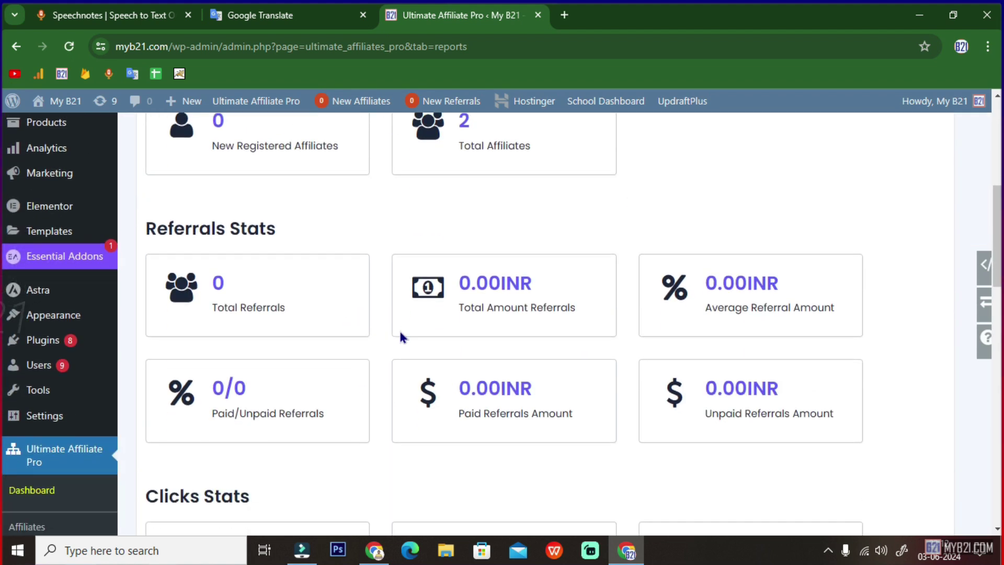
scroll(504, 283, "up", 2)
scroll(510, 253, "up", 2)
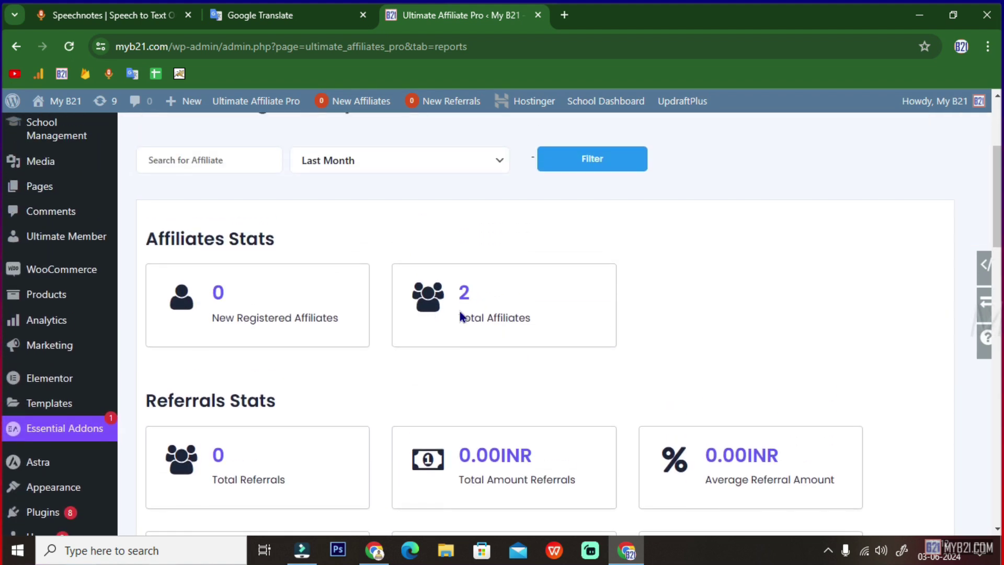
left_click_drag(454, 319, 530, 320)
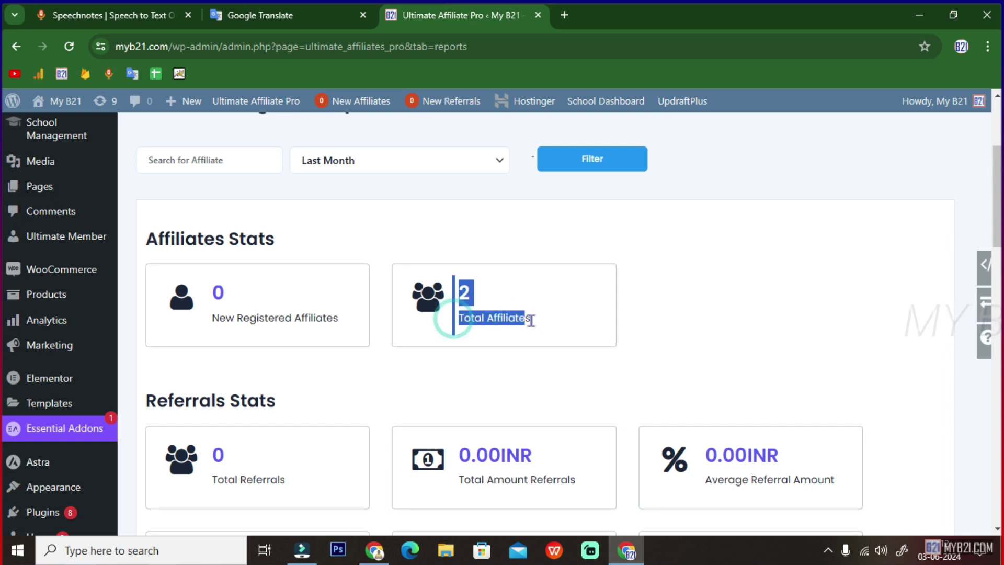
scroll(520, 336, "down", 2)
left_click_drag(211, 381, 300, 391)
scroll(598, 377, "up", 3)
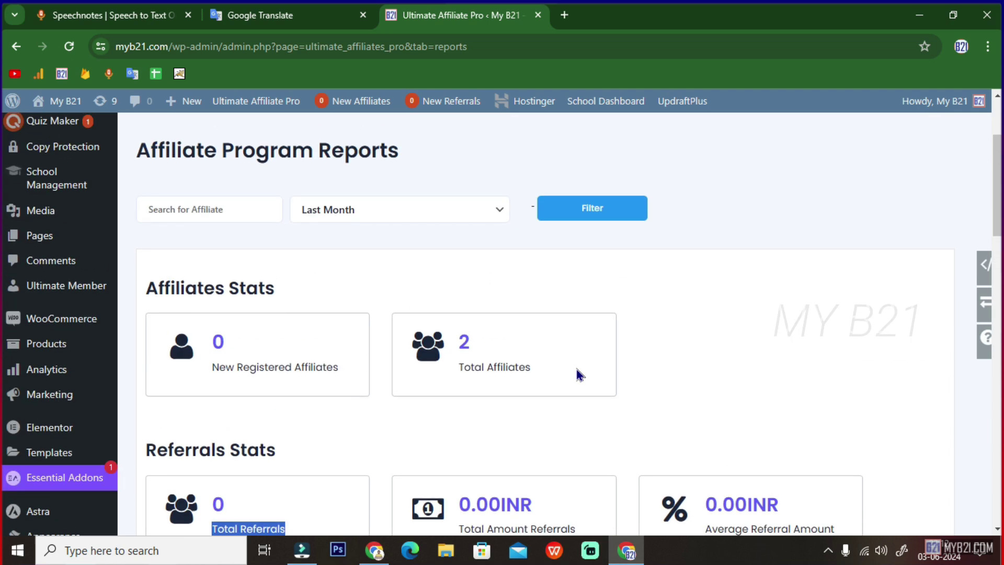
scroll(579, 375, "up", 3)
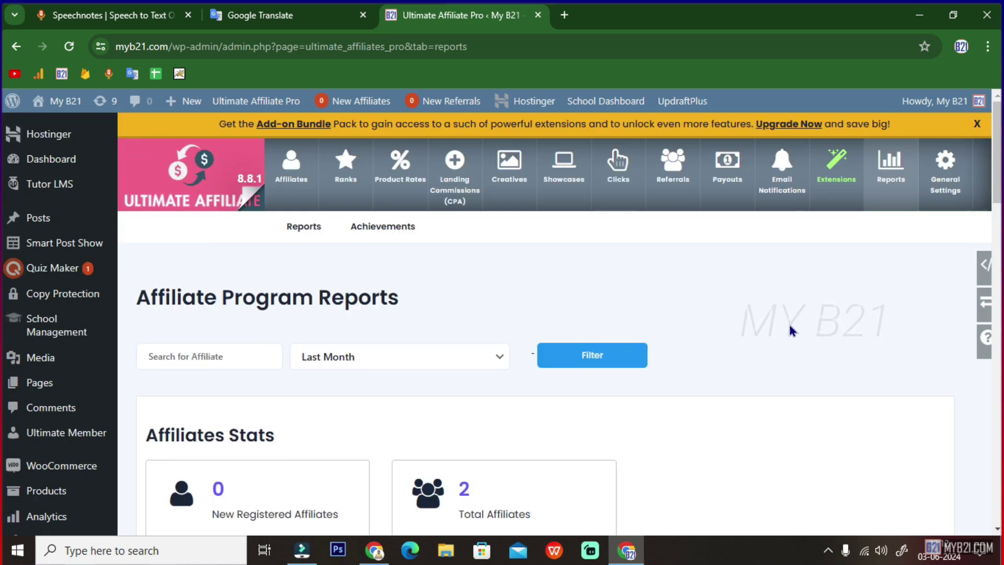
- Open the plugin's General Settings page, with Biggest Amount referral rate, and scroll through it
left_click(945, 172)
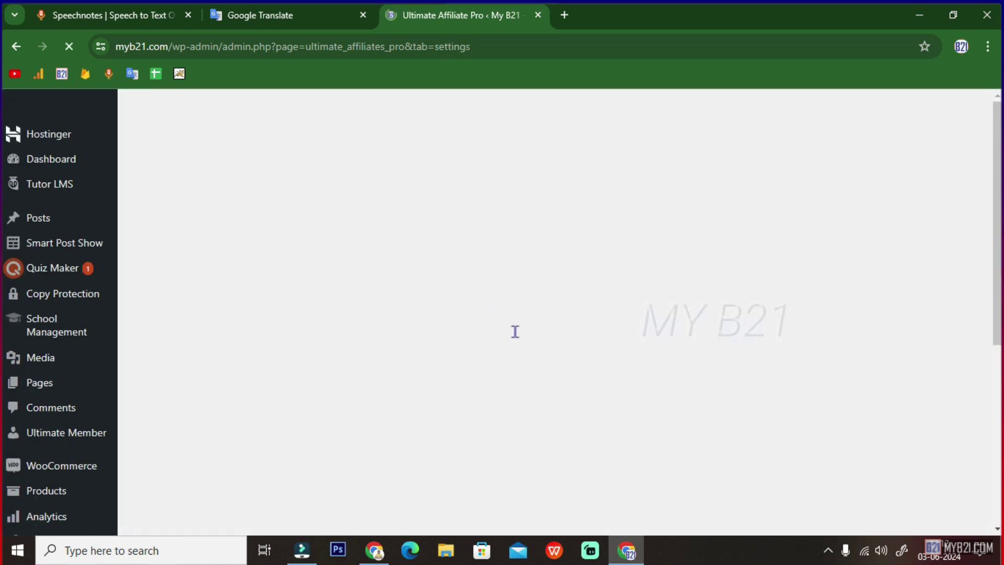
scroll(411, 331, "down", 8)
scroll(412, 334, "up", 3)
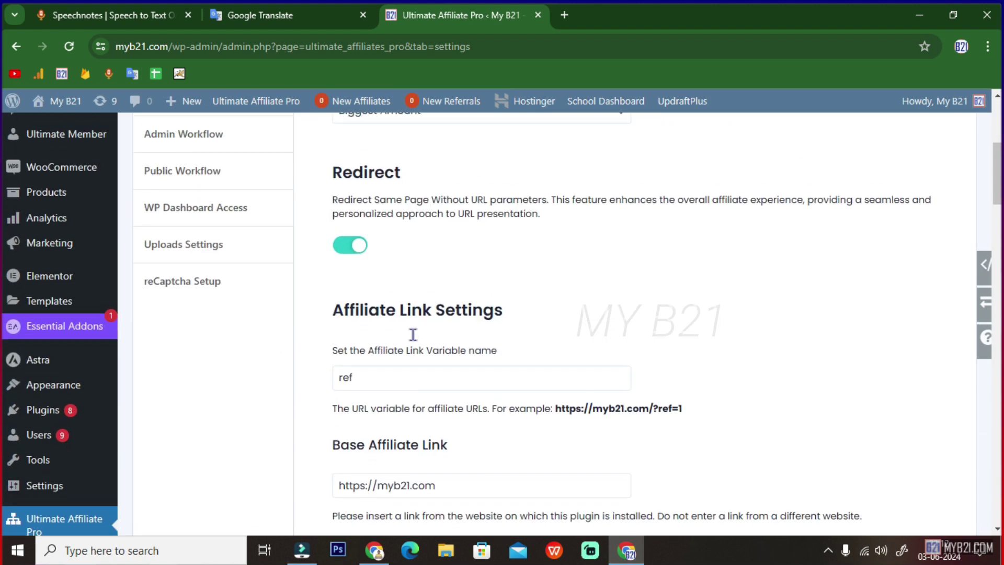
scroll(413, 335, "up", 5)
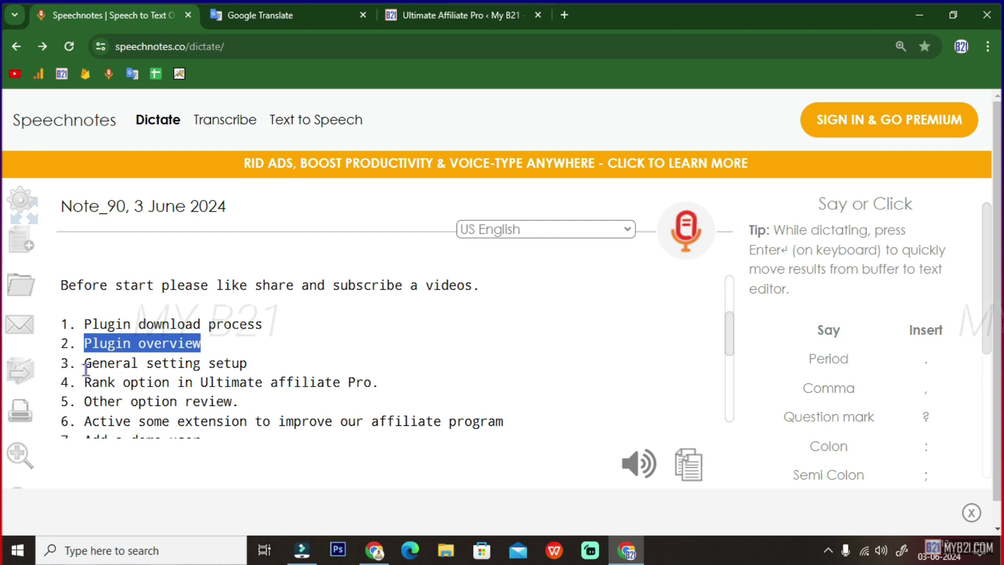
- Select the 'General setting setup' outline line in Speechnotes, then return to Ultimate Affiliate Pro General Settings
left_click_drag(85, 363, 307, 374)
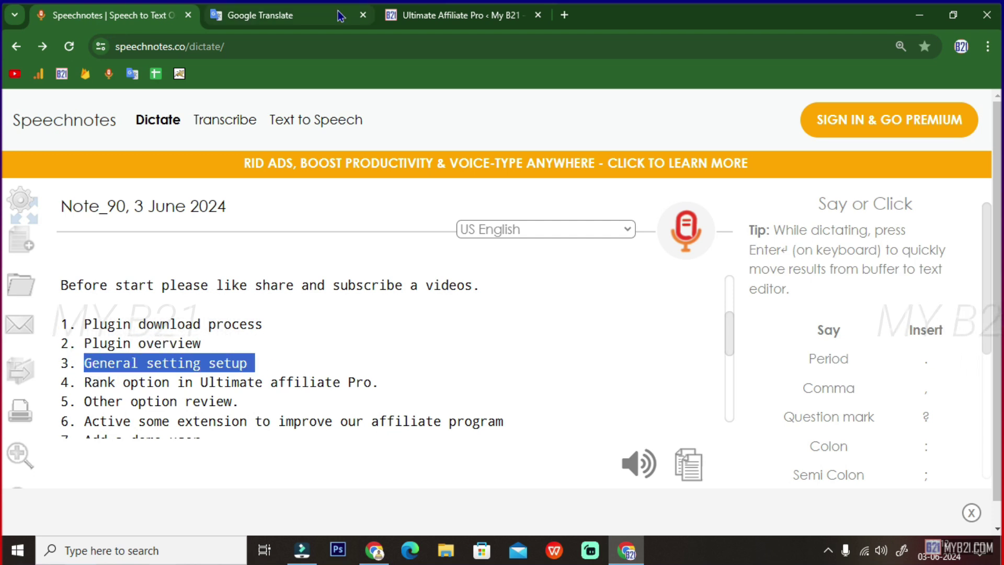
left_click(450, 16)
left_click(946, 168)
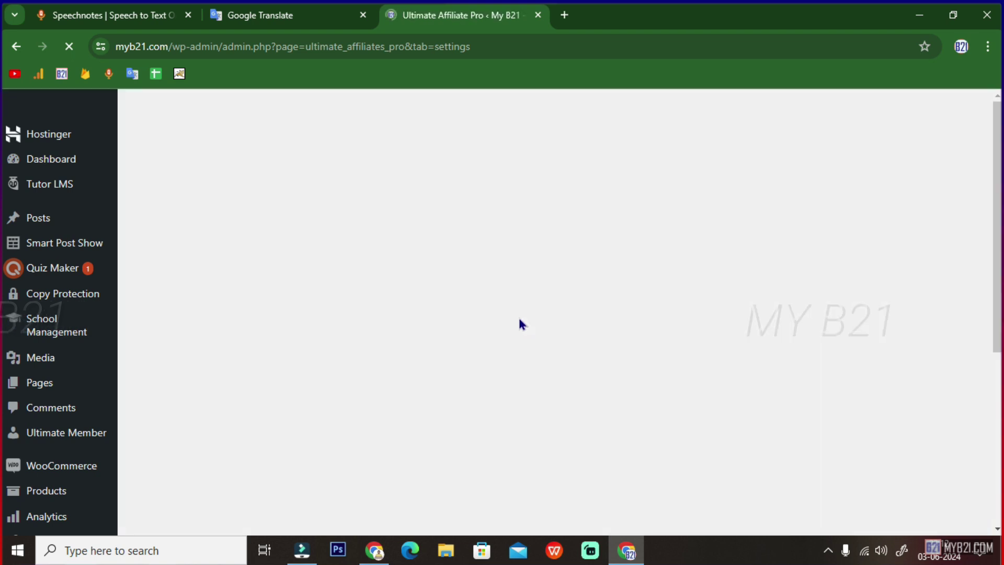
- Keep Biggest Amount as the referral rate and highlight the Redirect setting description
scroll(478, 375, "down", 2)
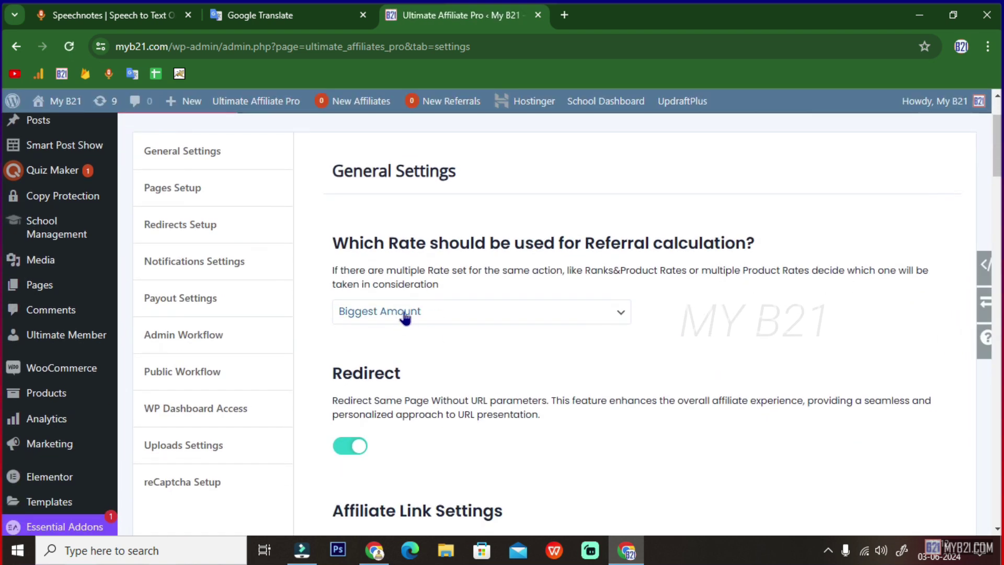
left_click(430, 316)
left_click(430, 319)
scroll(477, 346, "down", 1)
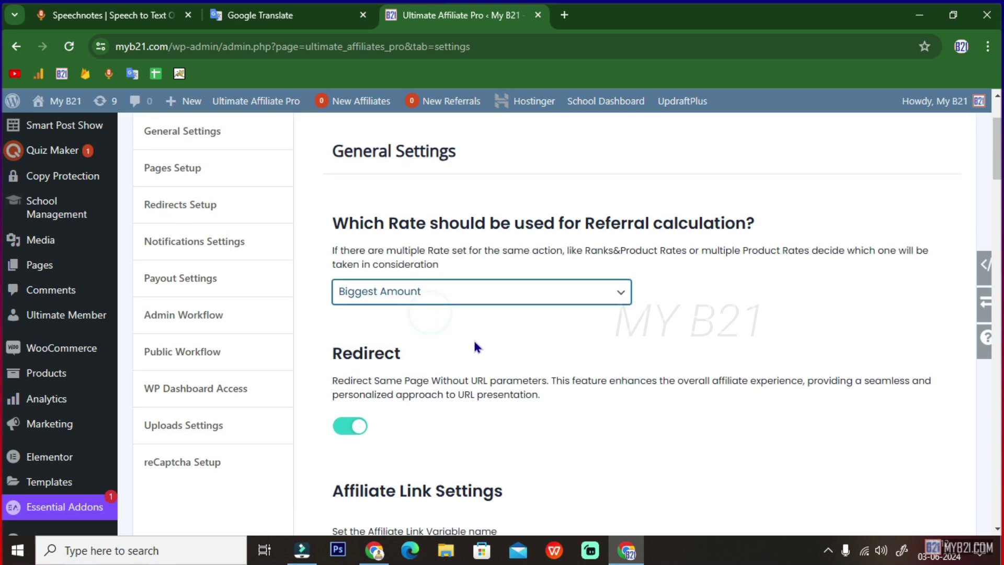
scroll(475, 344, "down", 3)
left_click_drag(335, 228, 448, 230)
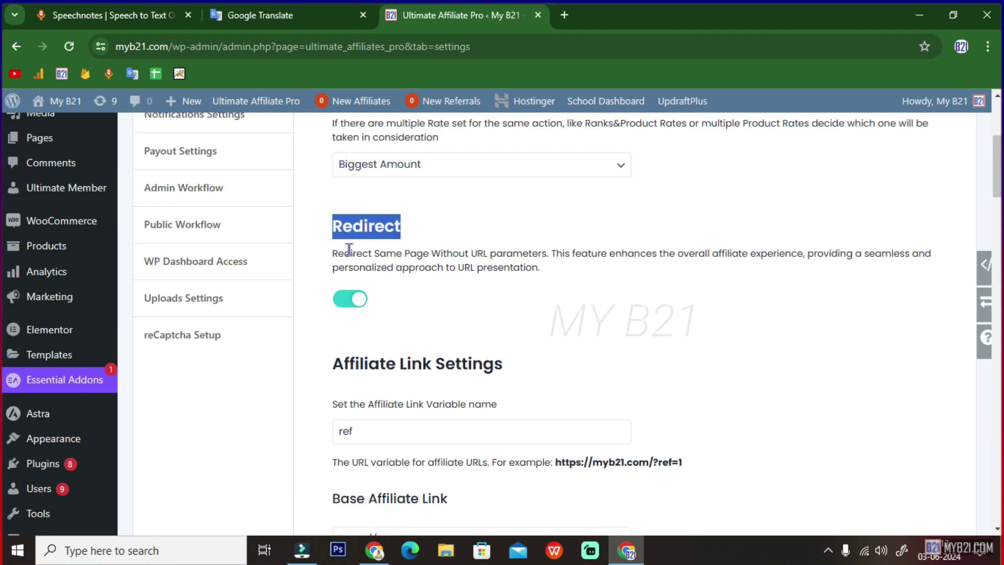
left_click_drag(337, 253, 929, 260)
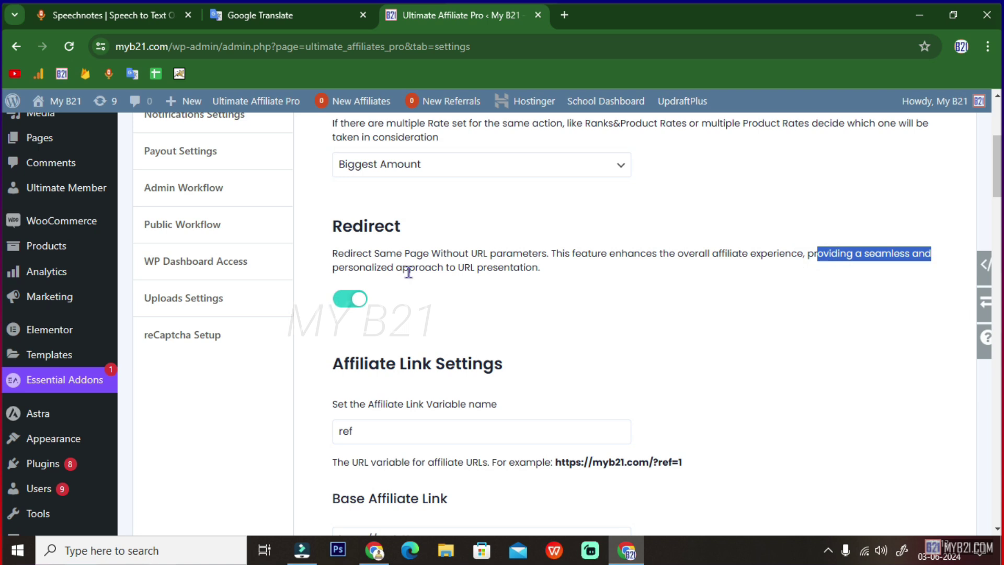
left_click(359, 267)
left_click_drag(359, 267, 326, 265)
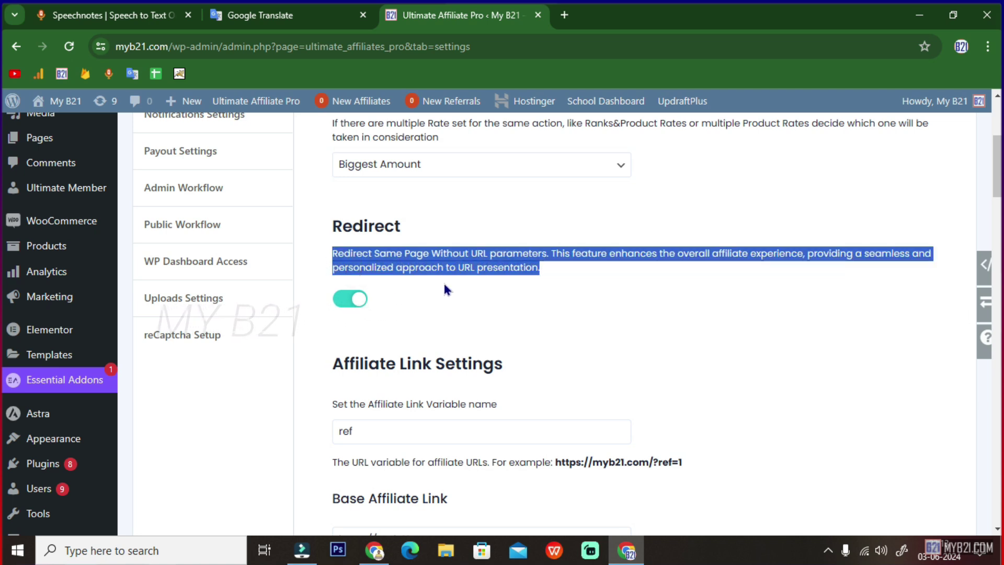
- Highlight the affiliate link URL variable value 'ref' and its help text
scroll(443, 281, "down", 3)
left_click_drag(332, 169, 506, 185)
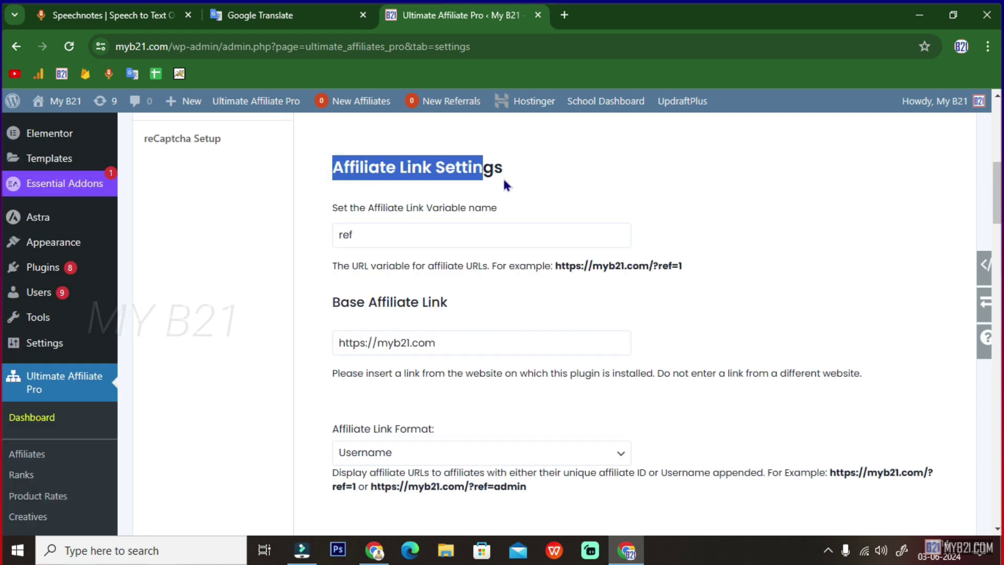
left_click_drag(383, 233, 332, 235)
scroll(492, 268, "down", 1)
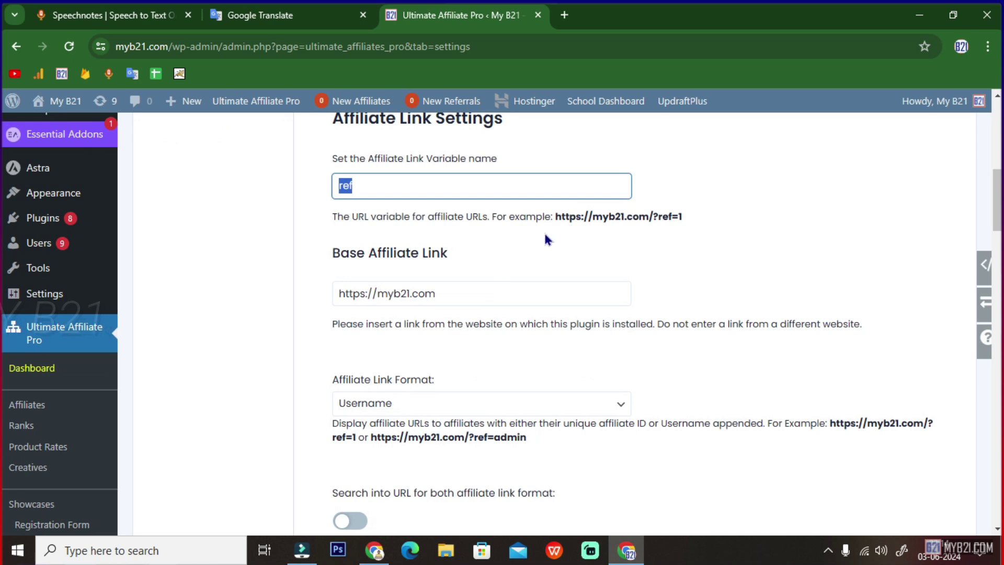
left_click(333, 216)
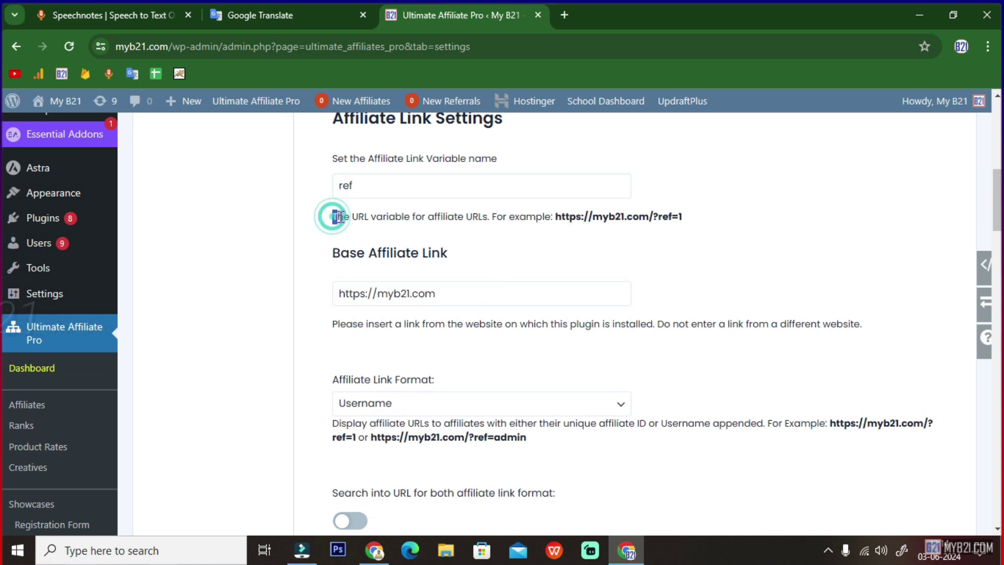
left_click(559, 219)
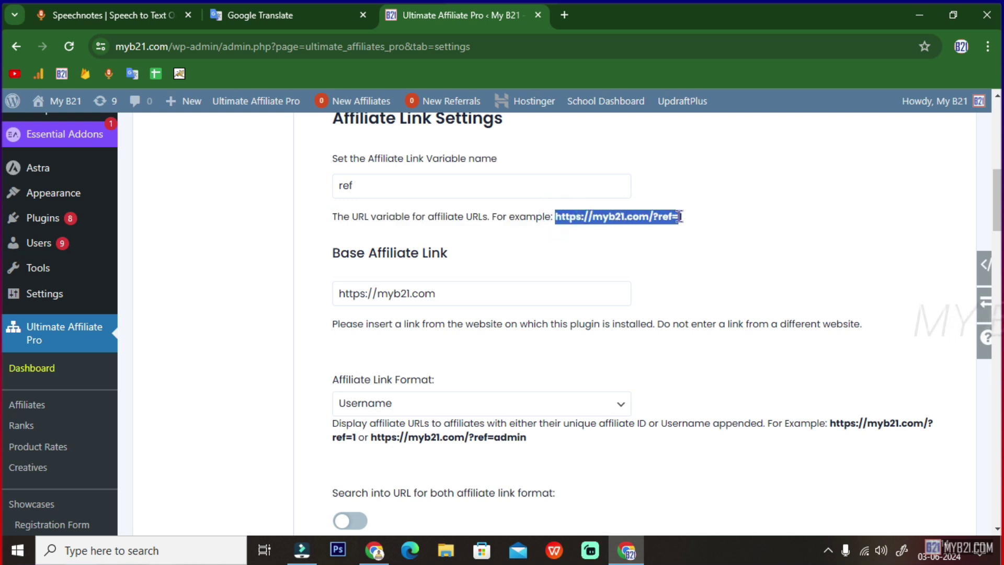
scroll(724, 253, "down", 1)
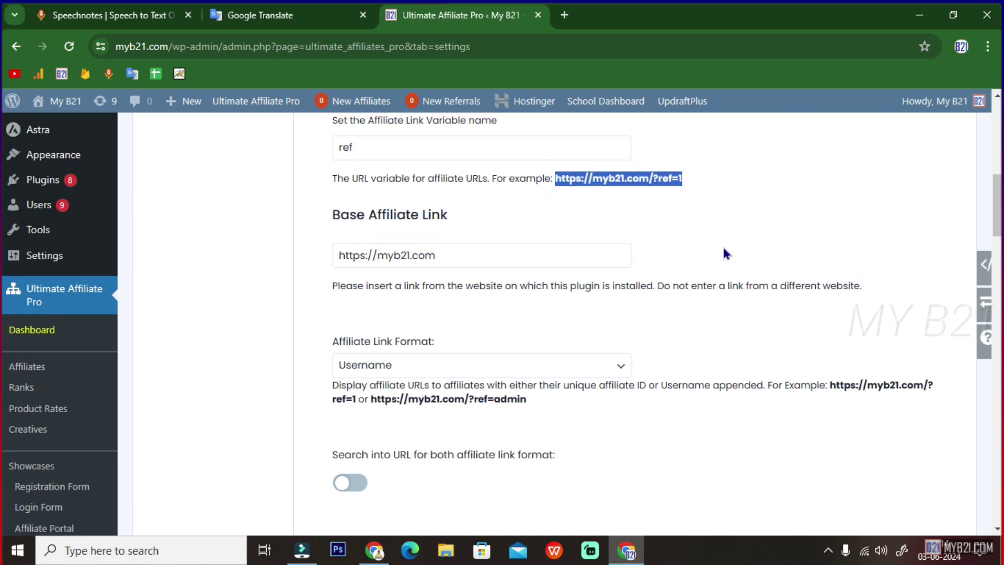
left_click_drag(455, 244, 340, 253)
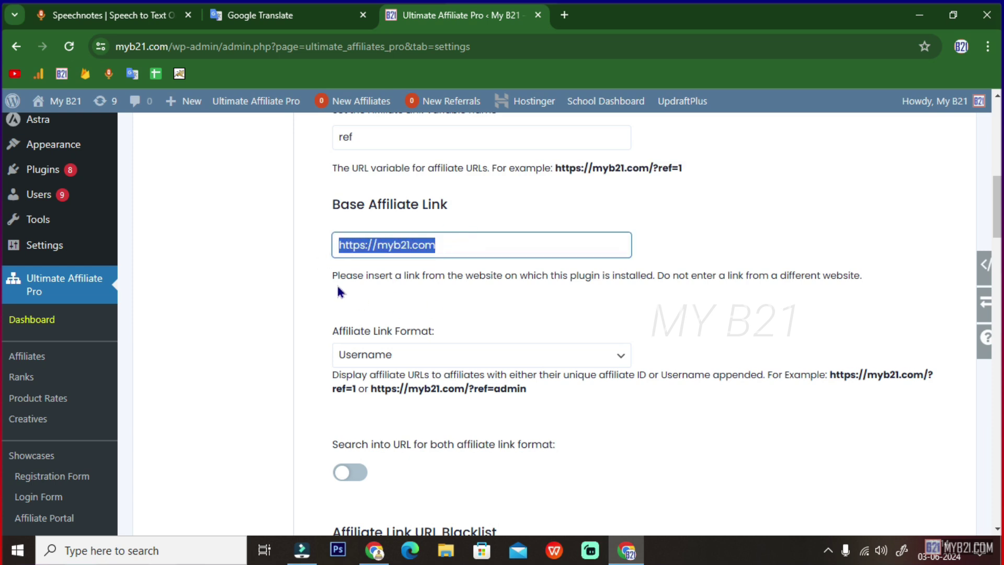
left_click_drag(338, 276, 821, 281)
left_click(438, 276)
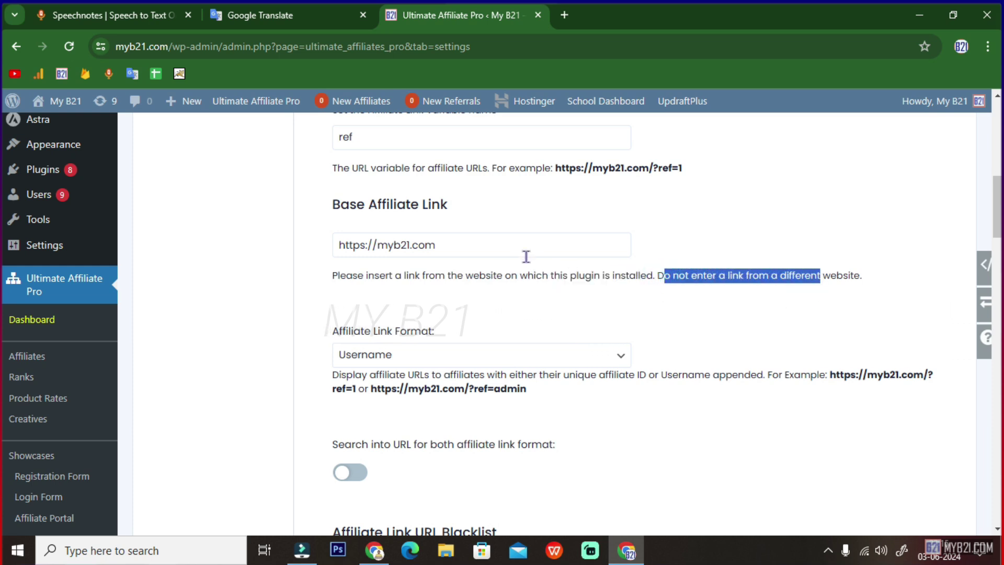
left_click(473, 244)
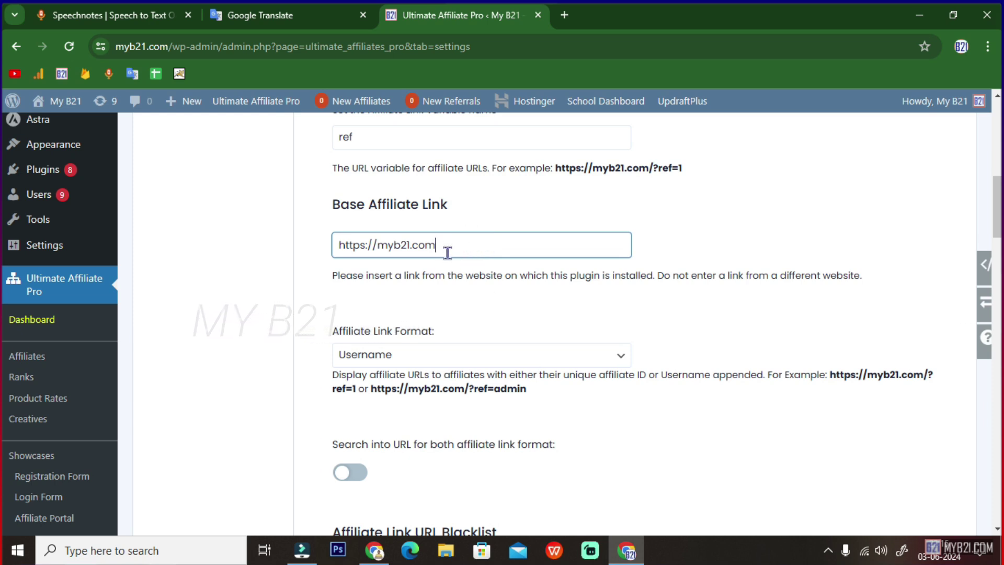
type("/")
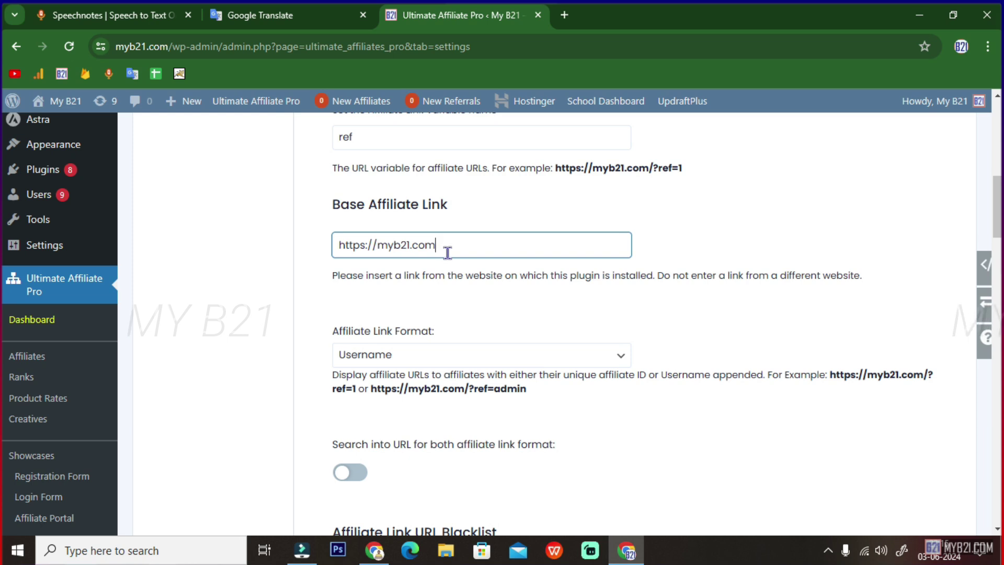
type("regi")
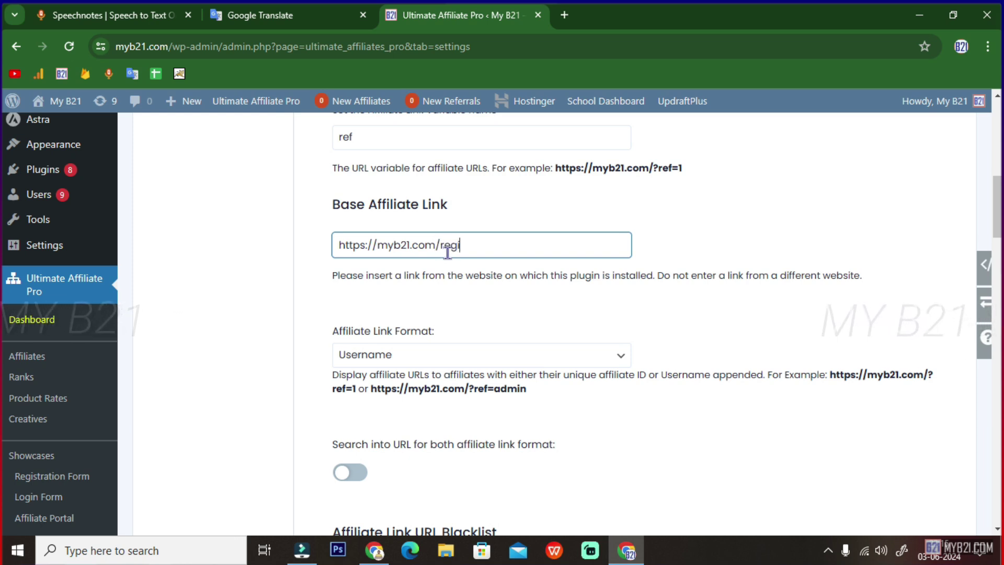
type("ster")
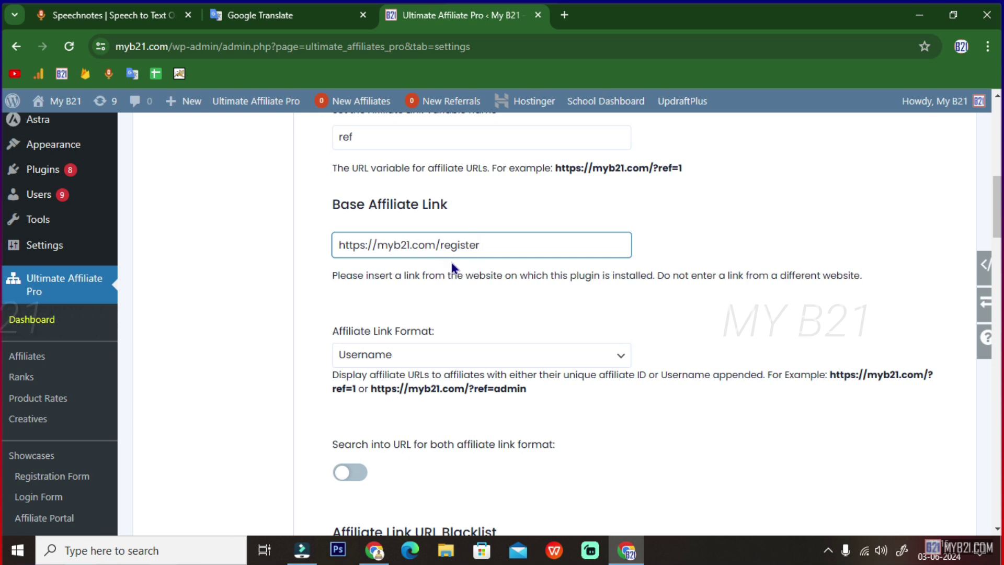
- Try Affiliate ID as the affiliate link format and check the example affiliate URL
scroll(451, 262, "down", 2)
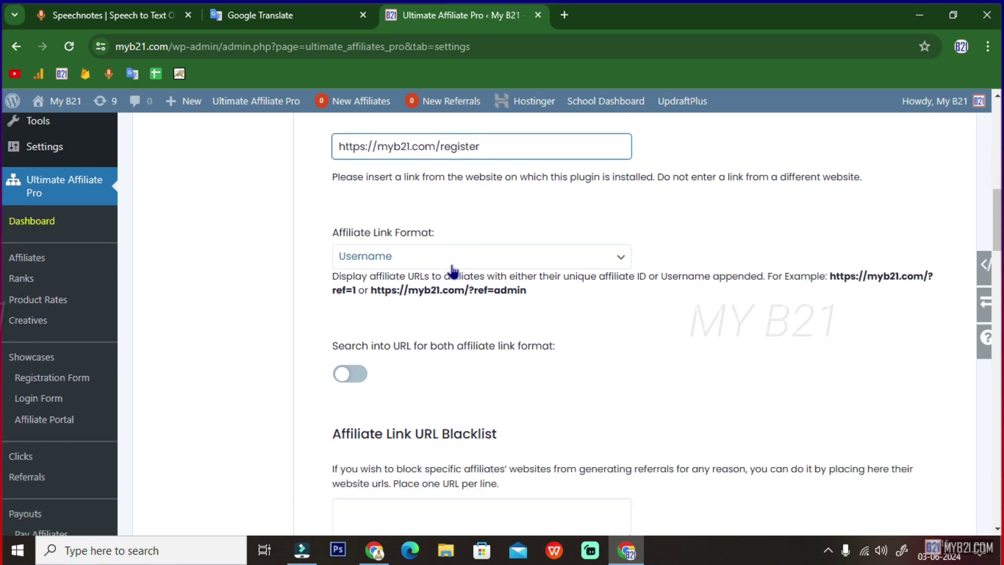
scroll(452, 271, "up", 1)
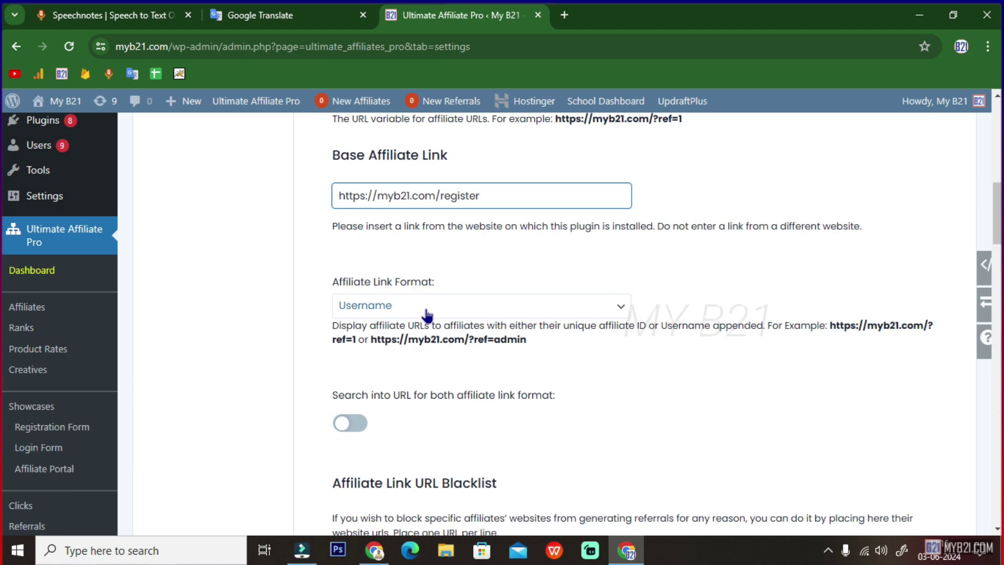
left_click(453, 307)
left_click(457, 266)
left_click(410, 304)
scroll(410, 306, "down", 1)
left_click(383, 258)
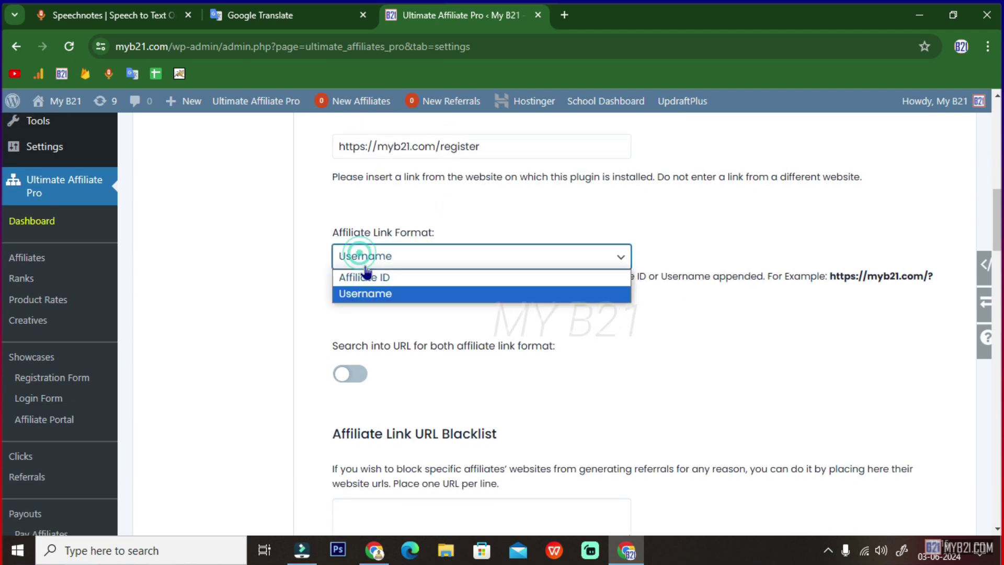
left_click(361, 277)
scroll(366, 283, "up", 2)
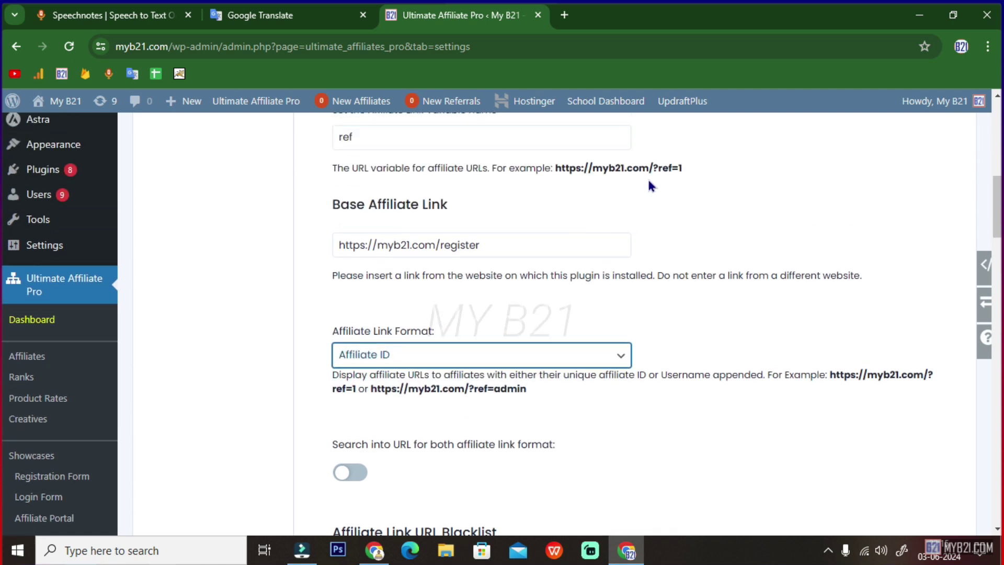
left_click(679, 169)
- Switch the link format back to Username and highlight the example URLs and search-into-URL option
left_click(421, 355)
left_click(366, 392)
scroll(448, 388, "down", 1)
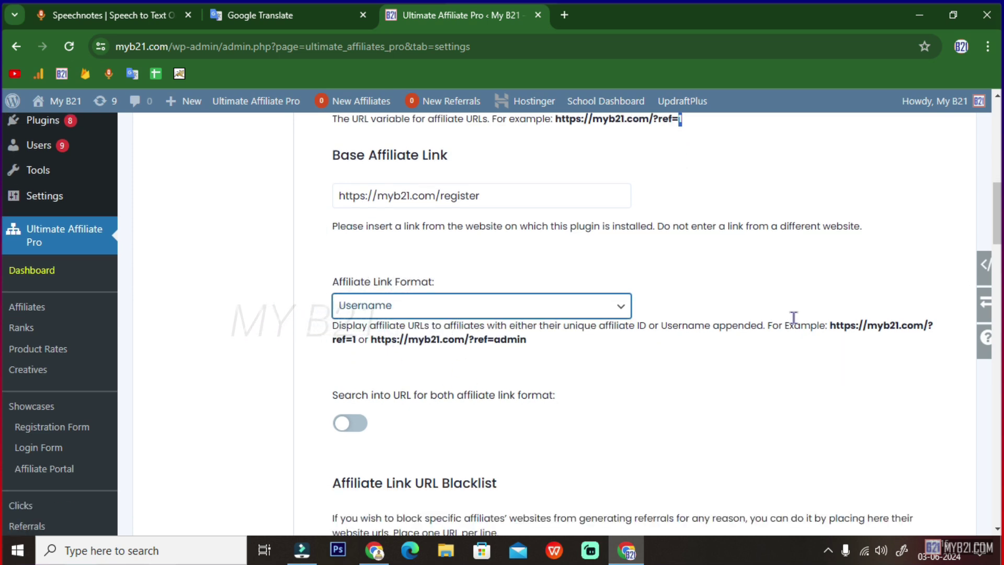
left_click_drag(834, 328, 577, 337)
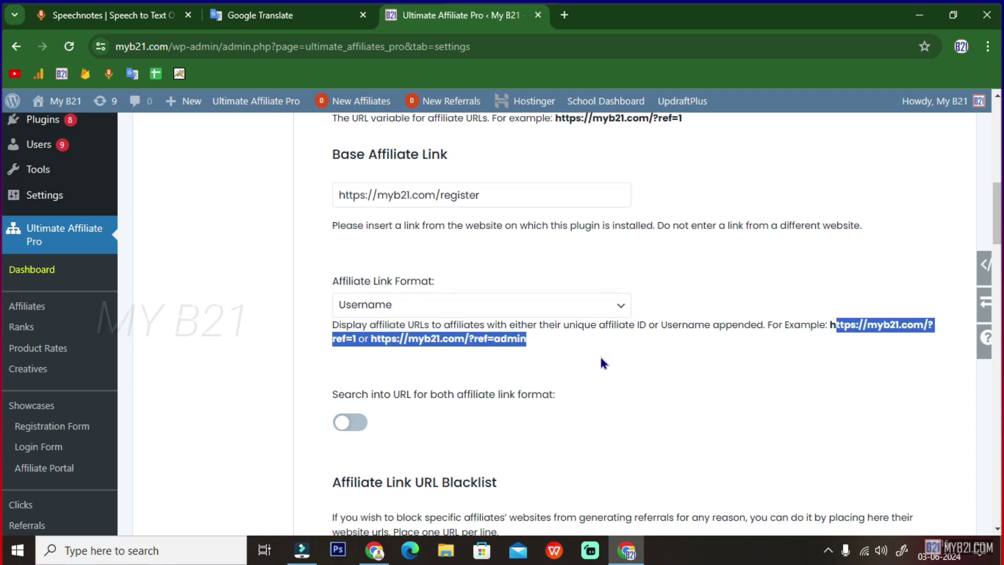
scroll(600, 361, "down", 1)
left_click_drag(333, 347, 511, 345)
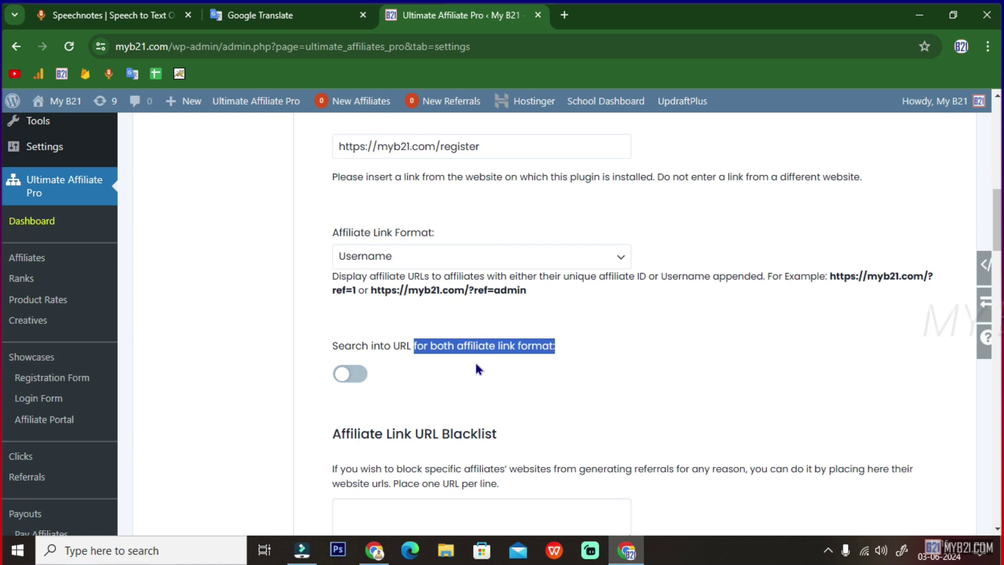
scroll(479, 369, "down", 3)
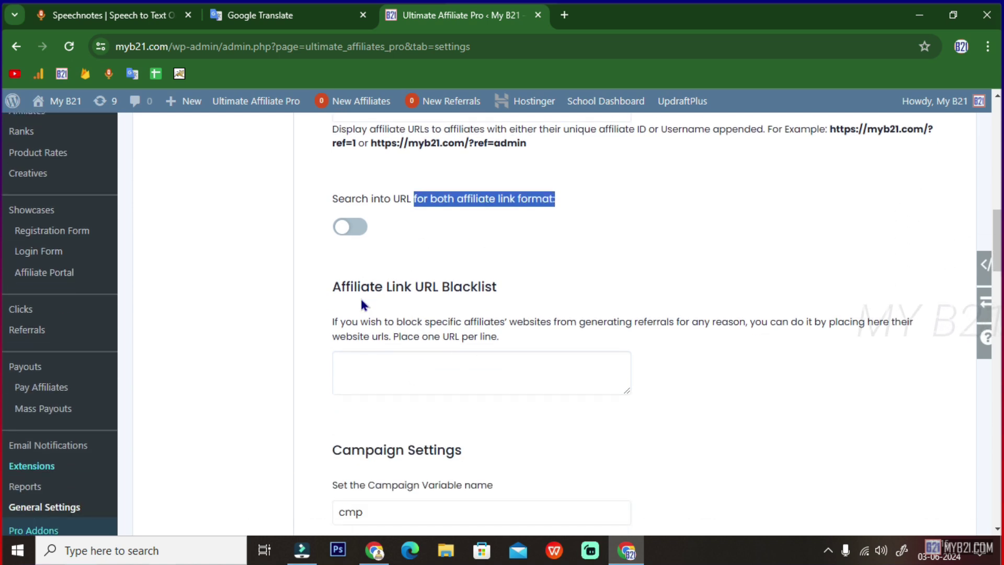
left_click_drag(329, 286, 504, 288)
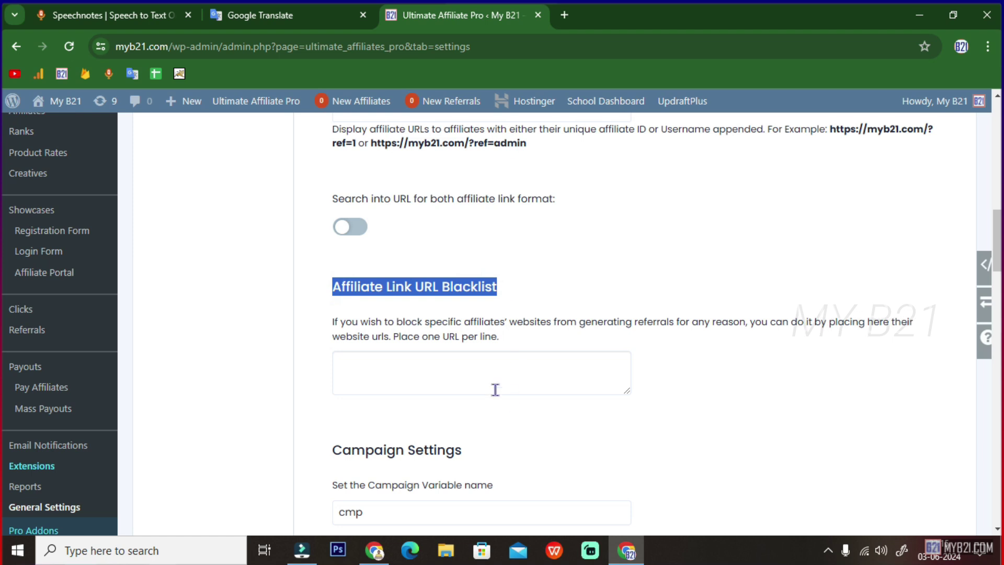
scroll(549, 352, "down", 1)
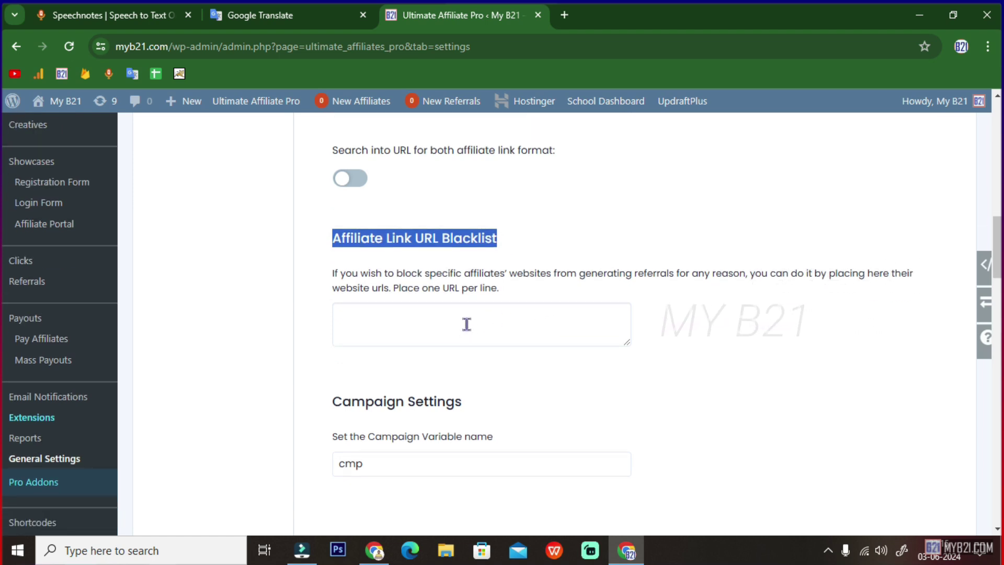
scroll(495, 321, "down", 2)
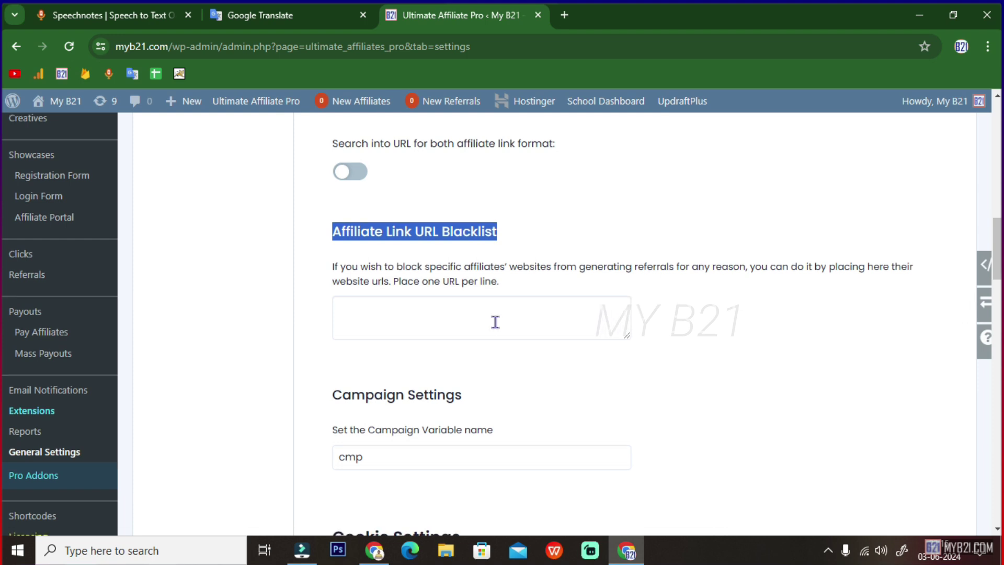
left_click_drag(337, 304, 468, 307)
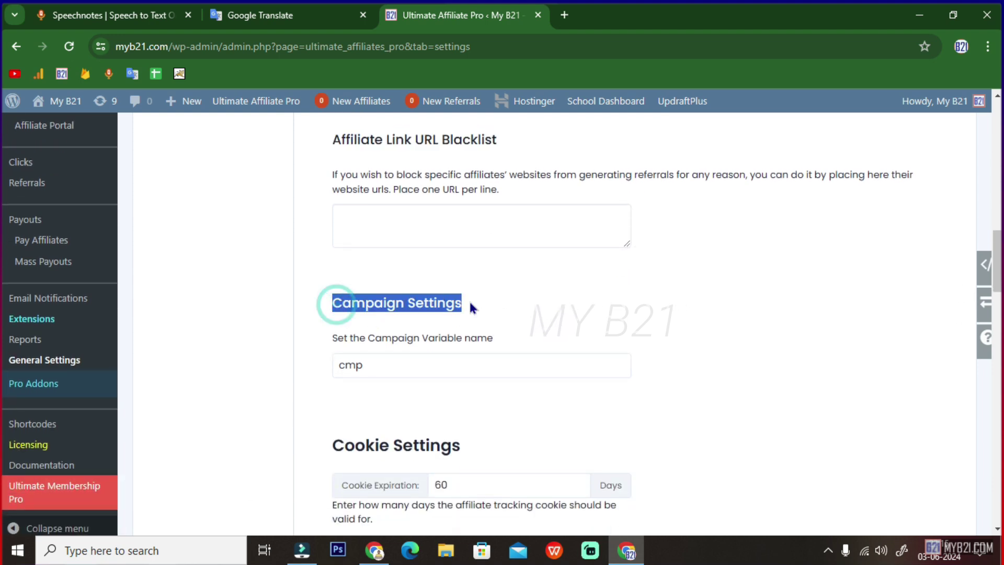
left_click_drag(389, 365, 331, 367)
scroll(329, 367, "down", 2)
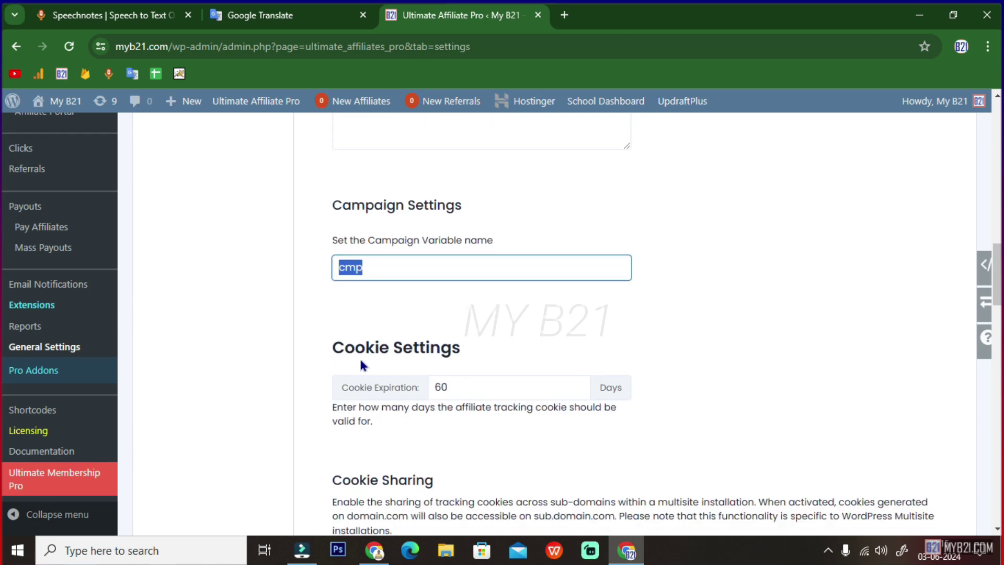
left_click_drag(329, 351, 473, 353)
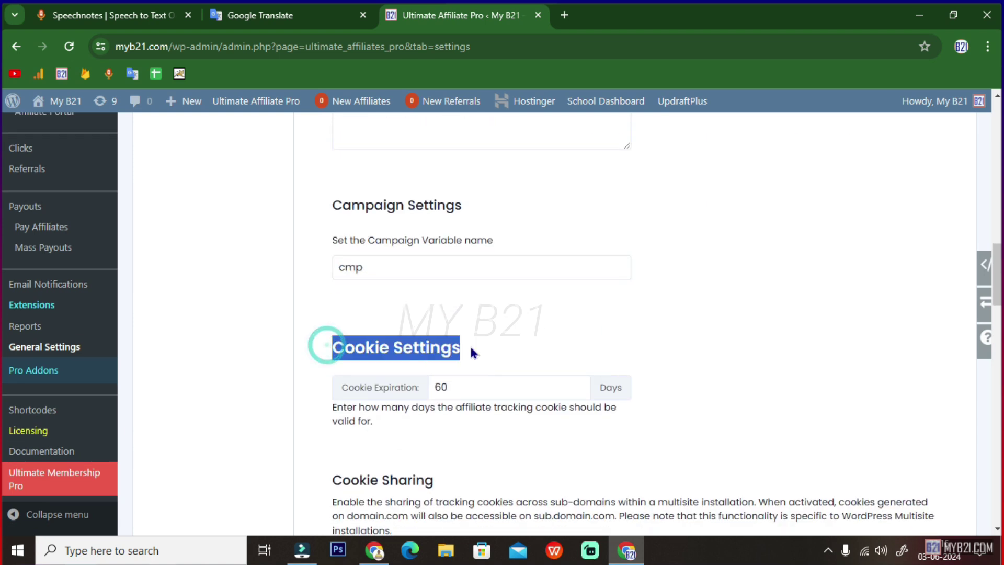
double_click(469, 384)
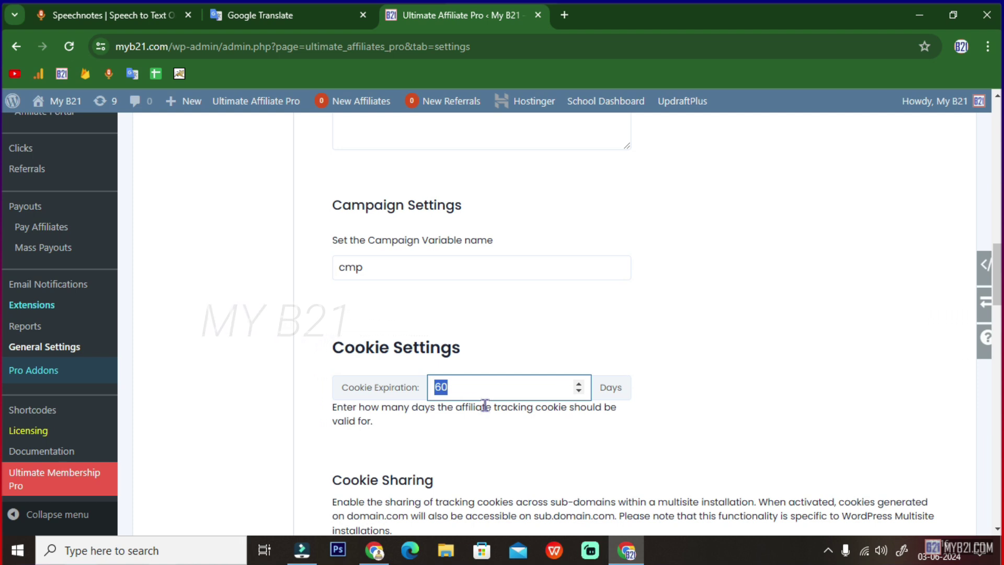
scroll(483, 404, "down", 3)
left_click_drag(435, 335, 331, 335)
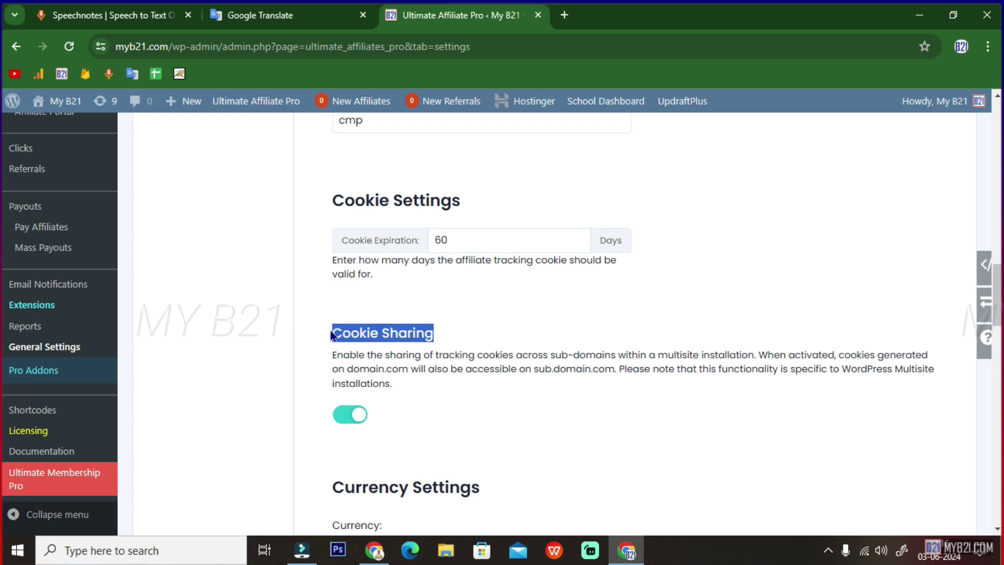
scroll(356, 413, "down", 4)
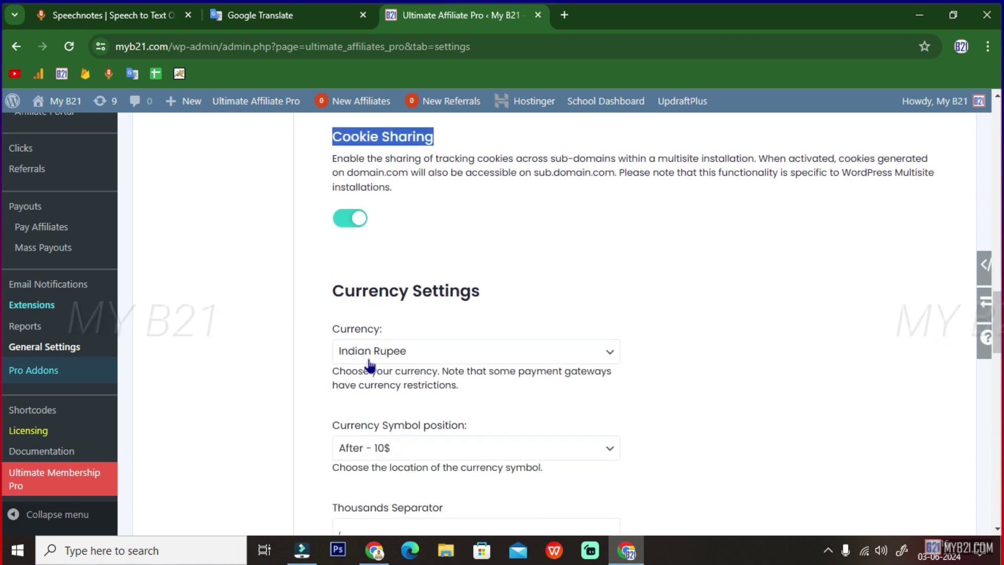
left_click_drag(345, 291, 478, 294)
left_click(399, 349)
left_click(393, 351)
scroll(414, 358, "down", 2)
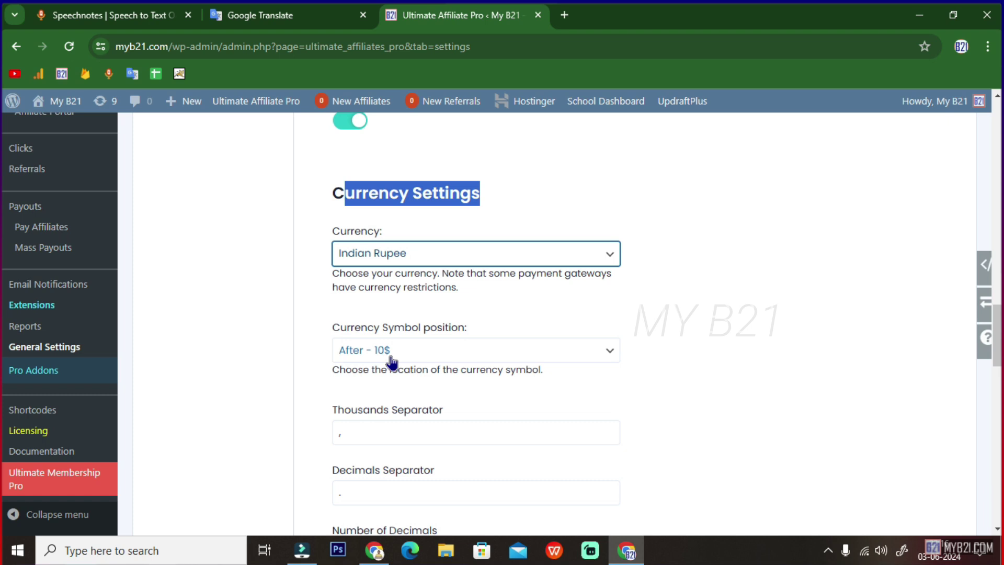
scroll(475, 345, "down", 1)
scroll(448, 369, "down", 5)
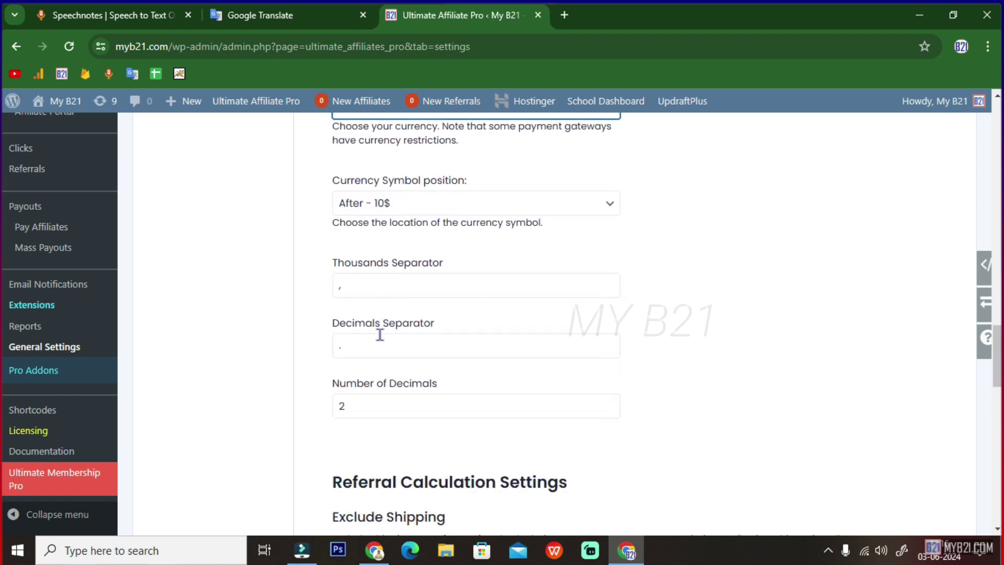
scroll(472, 387, "down", 2)
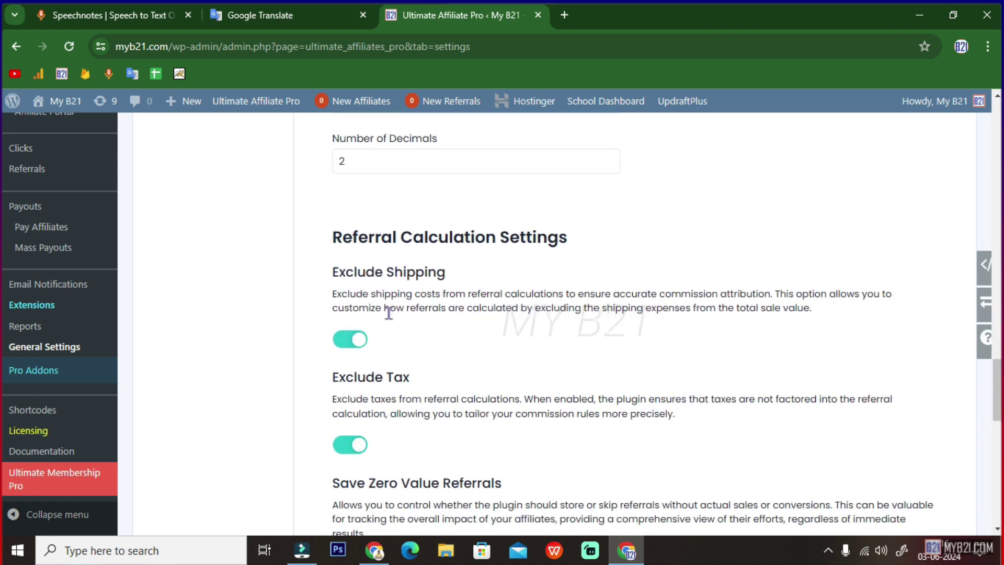
left_click_drag(343, 240, 539, 261)
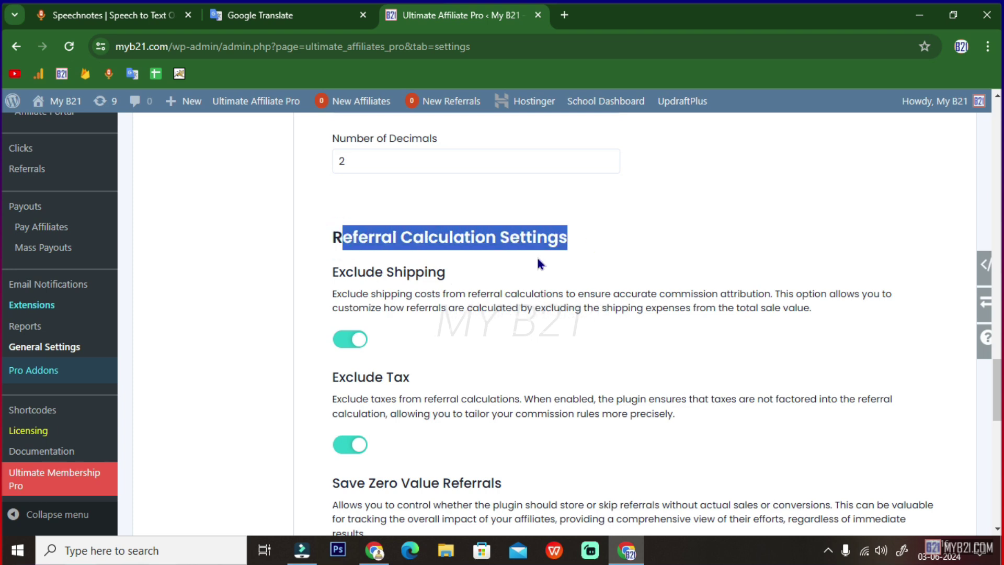
scroll(388, 346, "down", 2)
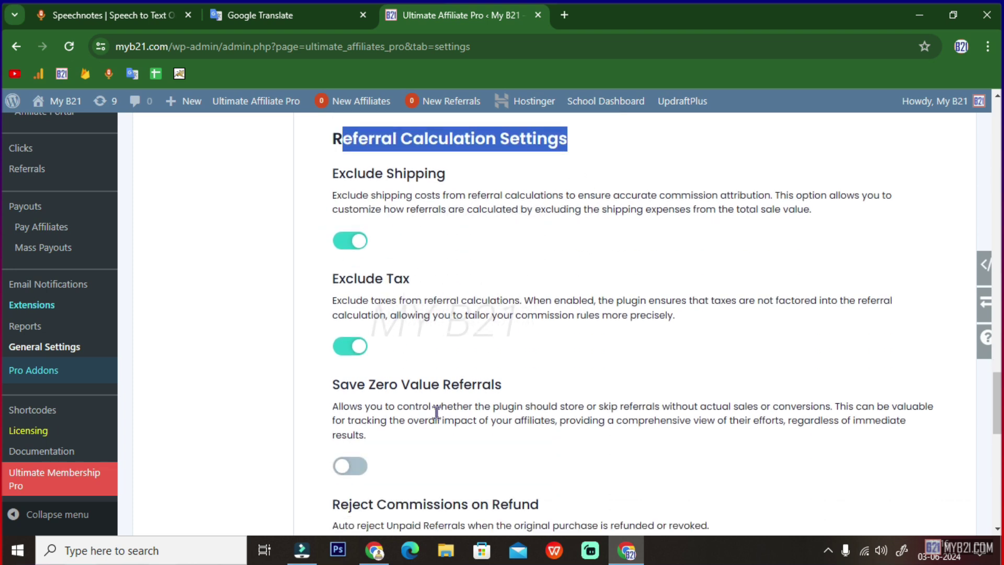
scroll(437, 412, "down", 3)
left_click_drag(337, 353, 554, 361)
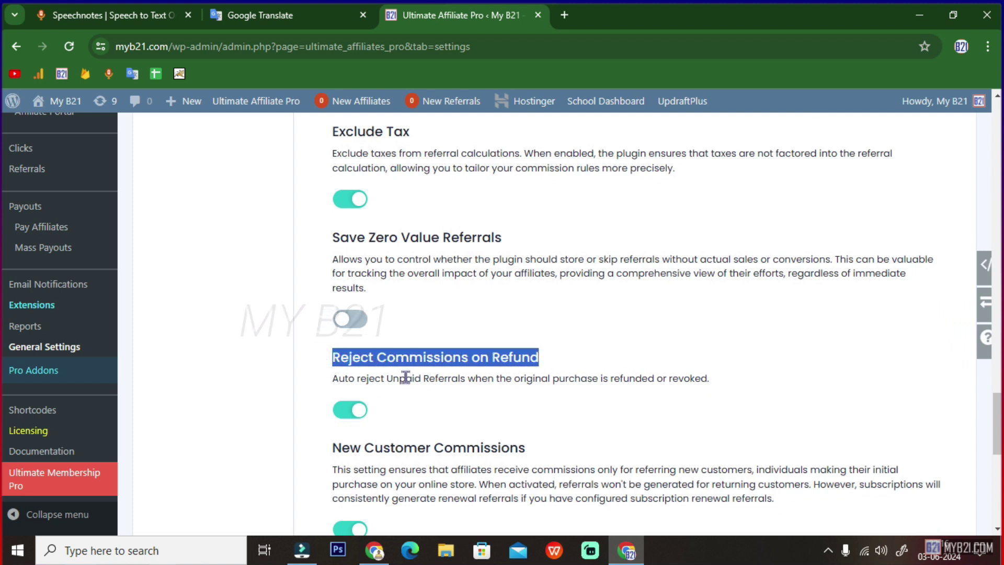
left_click_drag(335, 378, 724, 380)
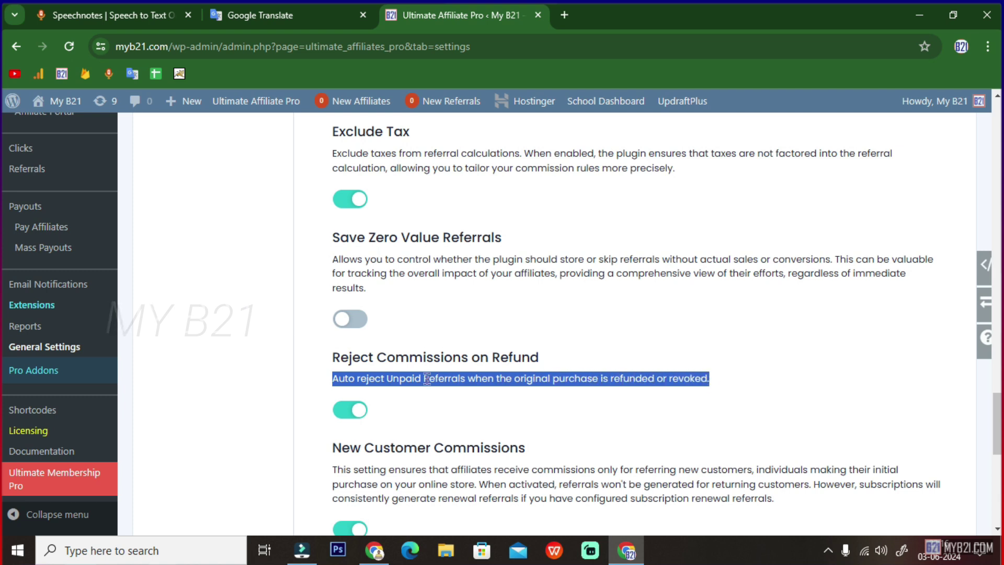
left_click(438, 355)
left_click_drag(334, 357, 543, 358)
scroll(557, 381, "down", 2)
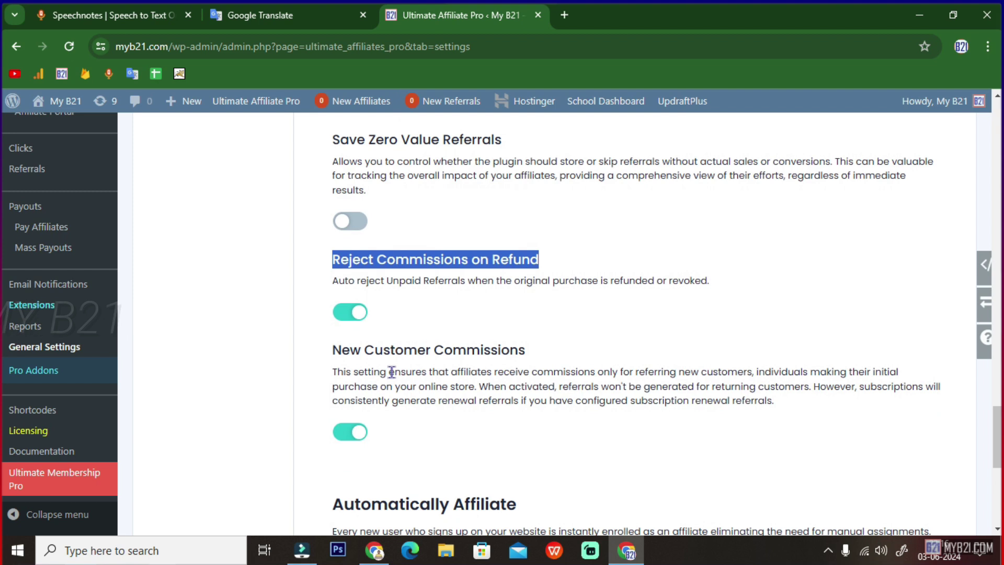
left_click_drag(337, 354, 613, 349)
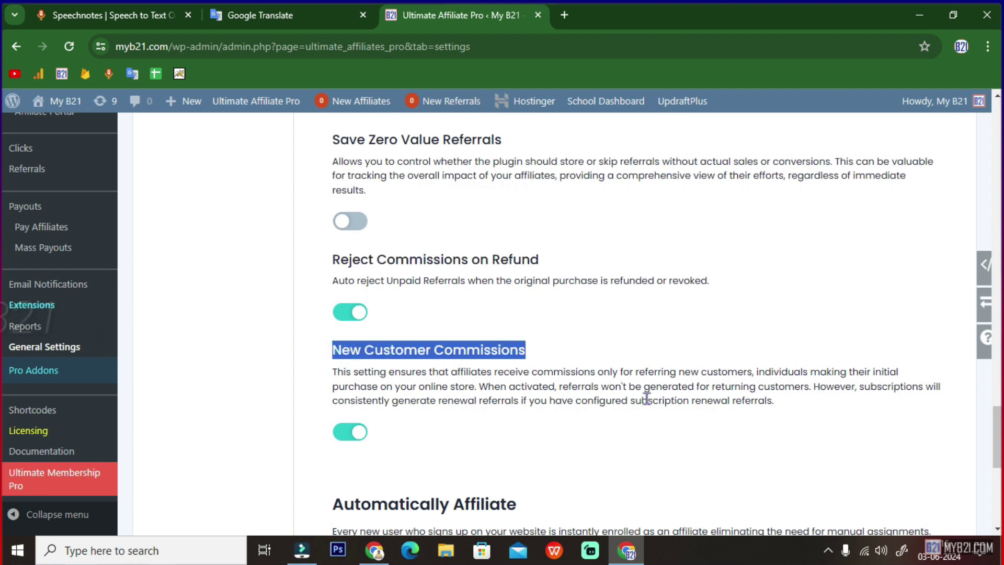
scroll(566, 405, "down", 5)
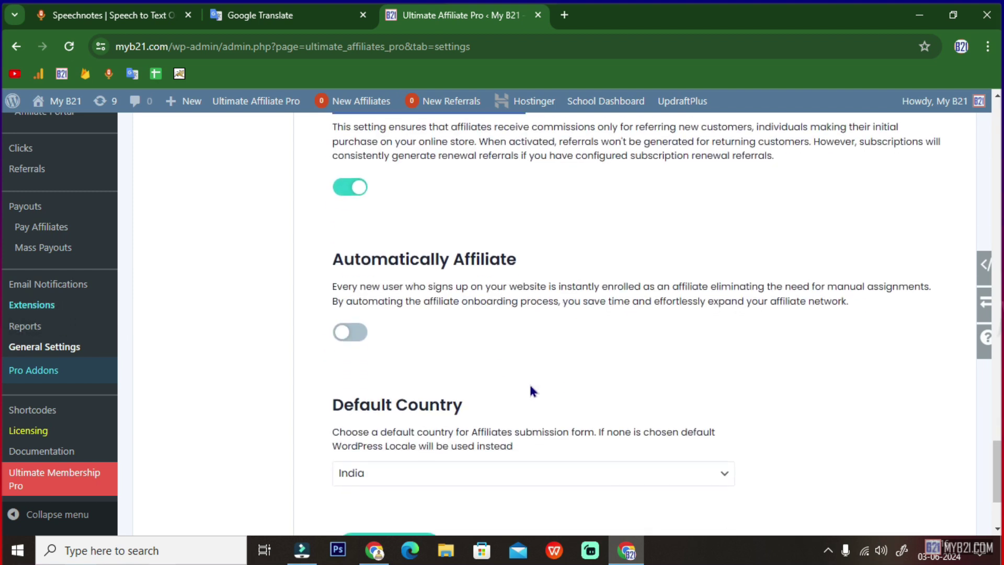
left_click_drag(333, 259, 523, 262)
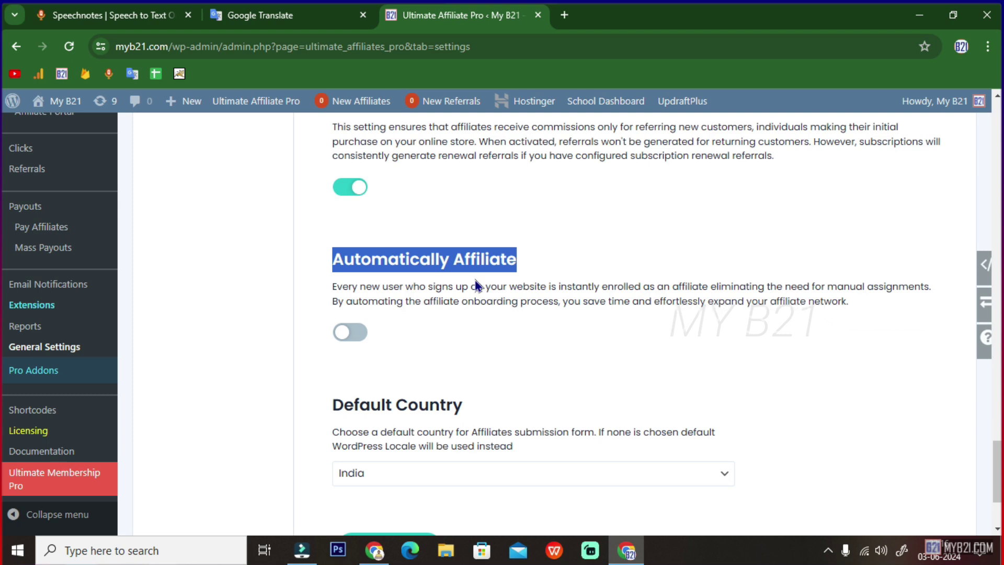
scroll(474, 277, "down", 3)
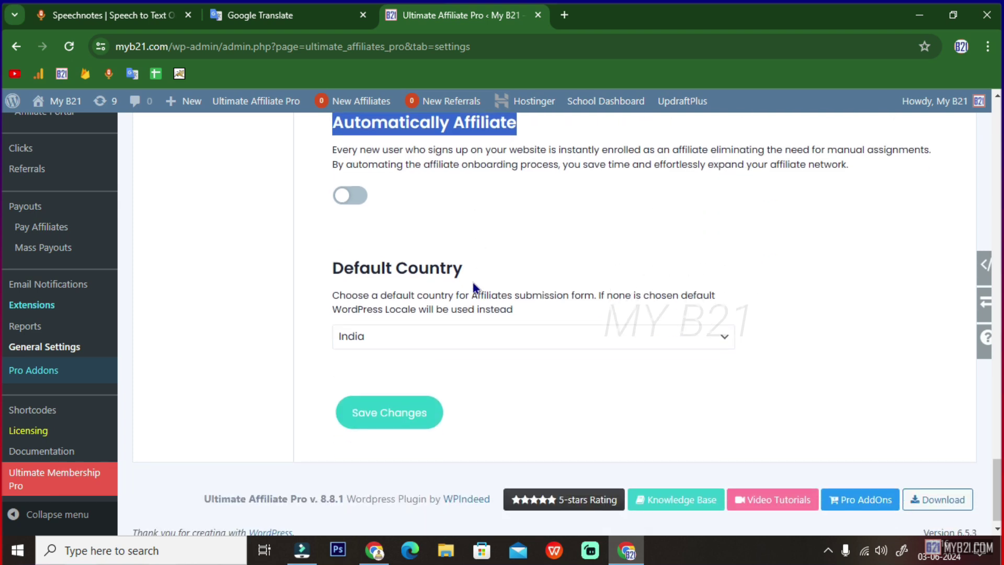
left_click_drag(372, 257, 471, 262)
left_click(441, 326)
left_click(441, 325)
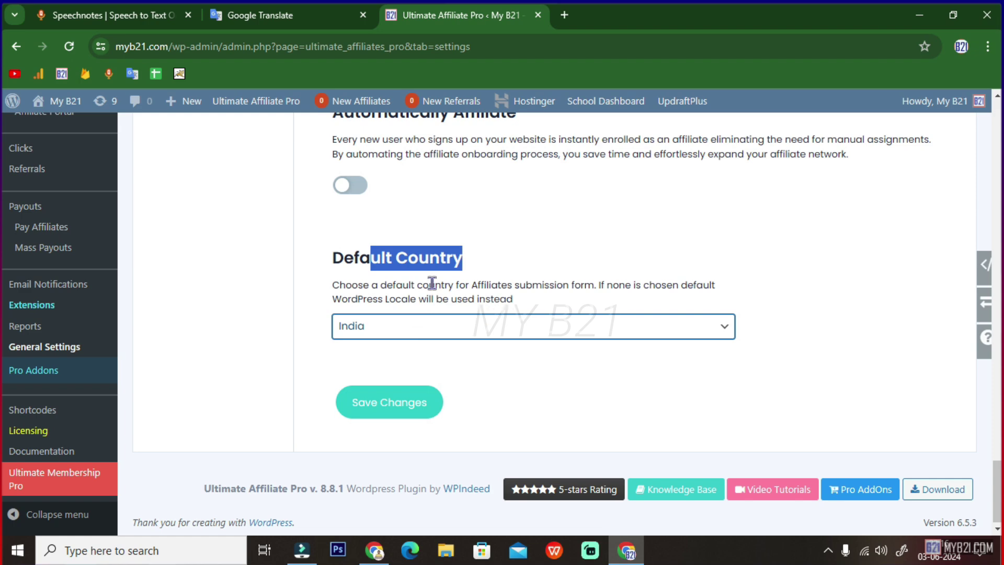
scroll(481, 355, "up", 10)
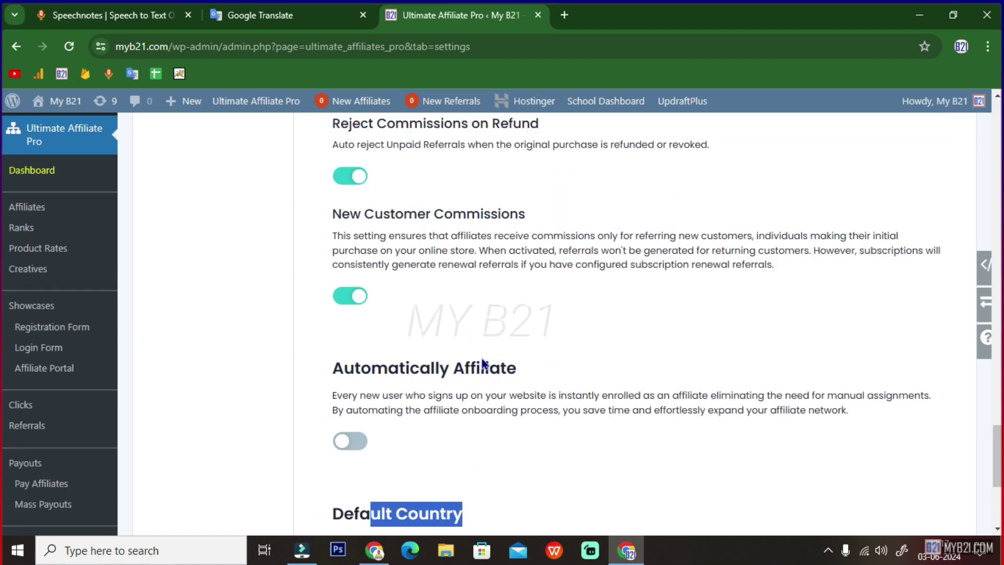
scroll(481, 357, "up", 5)
scroll(478, 356, "down", 15)
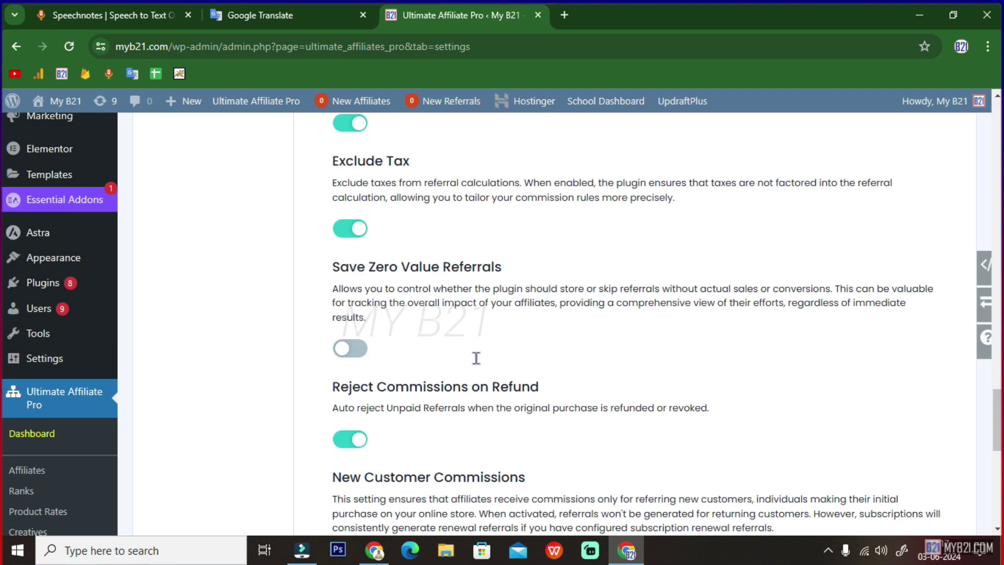
scroll(482, 378, "down", 3)
- Save the general settings with India as default country, review them, and reload General Settings
left_click(401, 413)
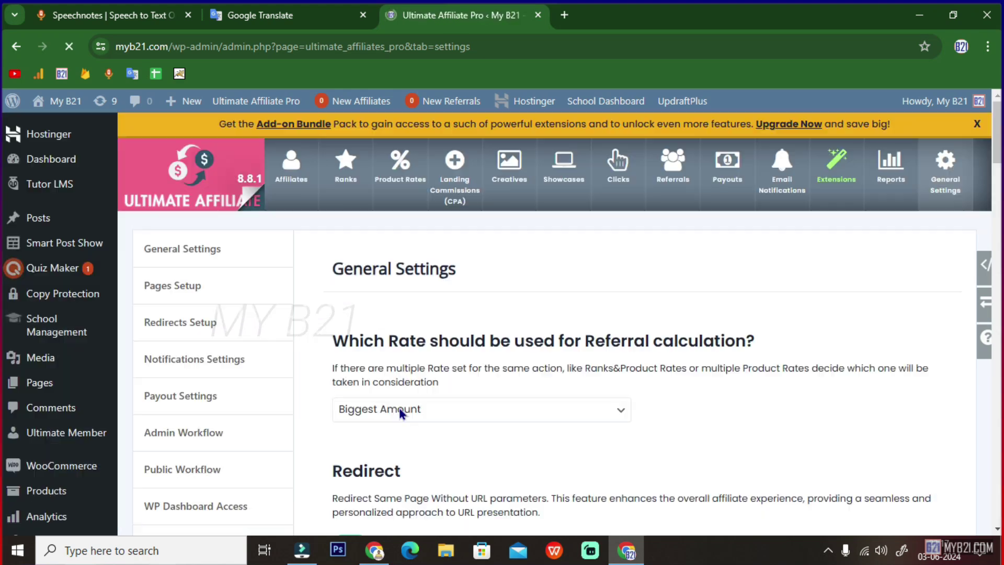
scroll(401, 413, "down", 7)
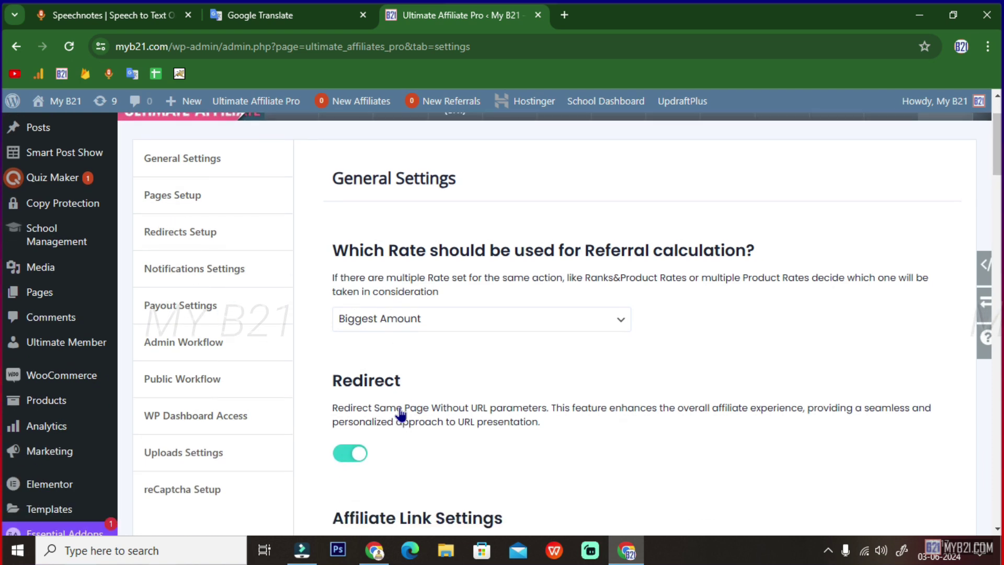
scroll(400, 413, "down", 10)
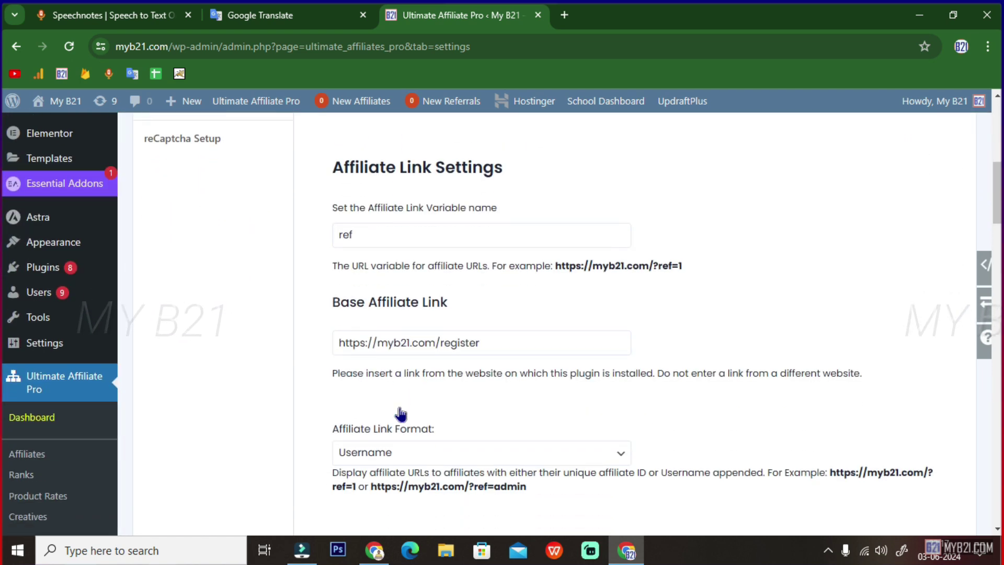
scroll(400, 413, "down", 15)
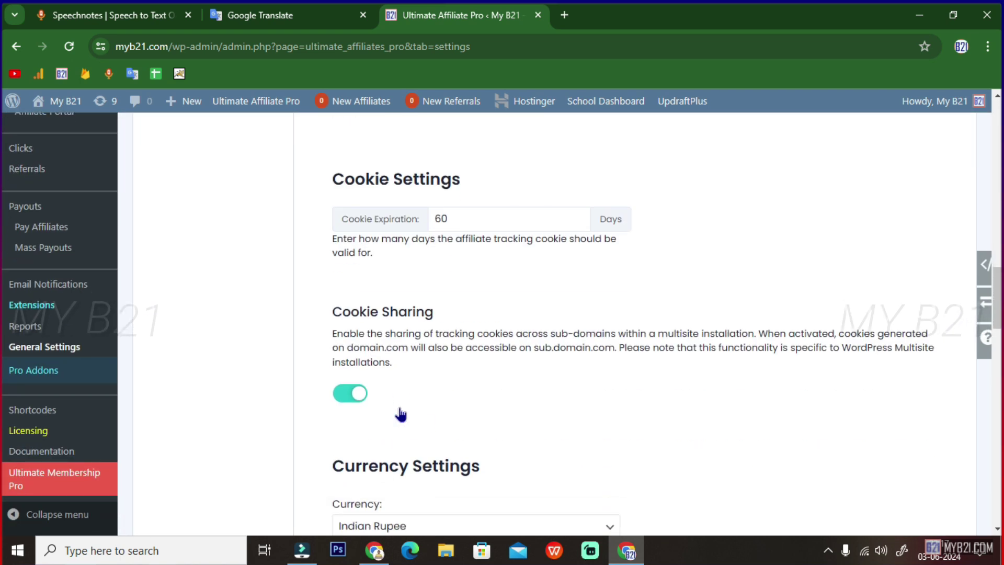
scroll(400, 413, "down", 8)
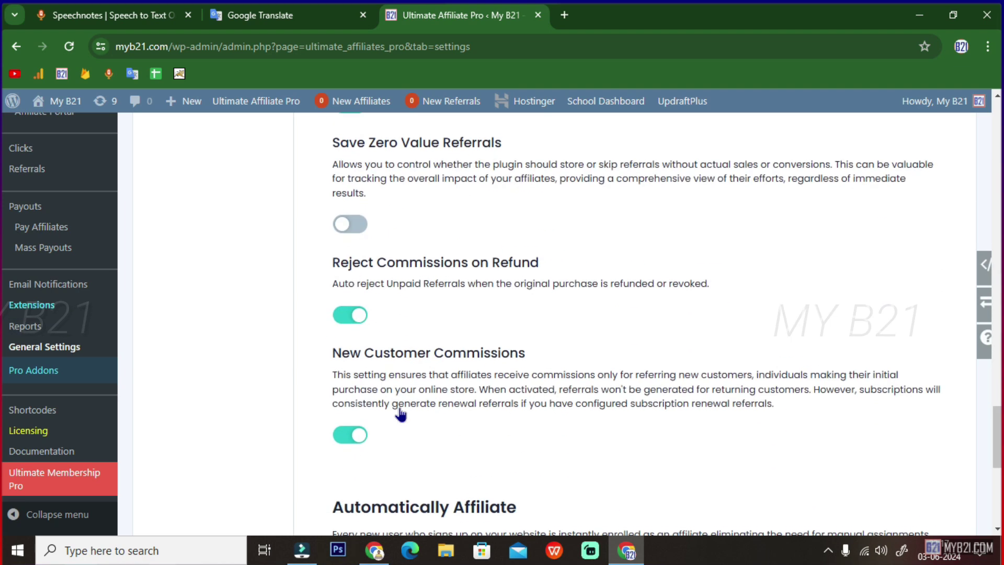
scroll(400, 413, "up", 11)
scroll(400, 413, "up", 20)
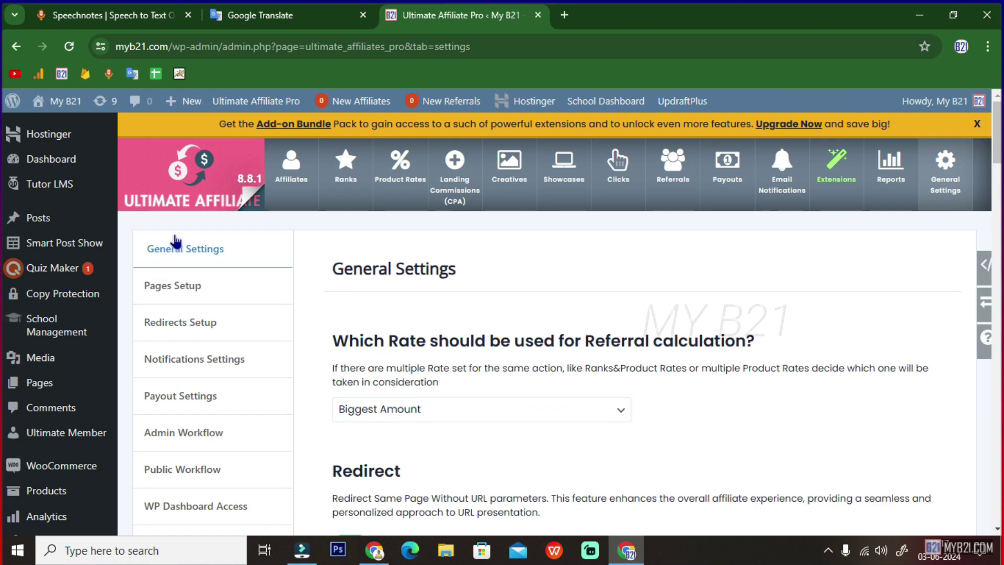
left_click(177, 246)
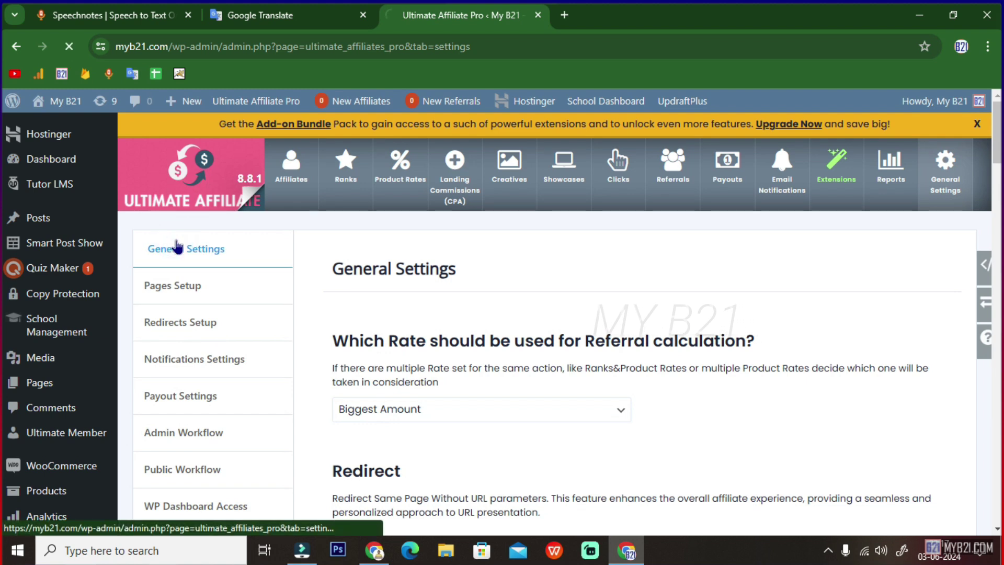
- Open Pages Setup and review the Registration, Login and Lost Password page settings
left_click(203, 288)
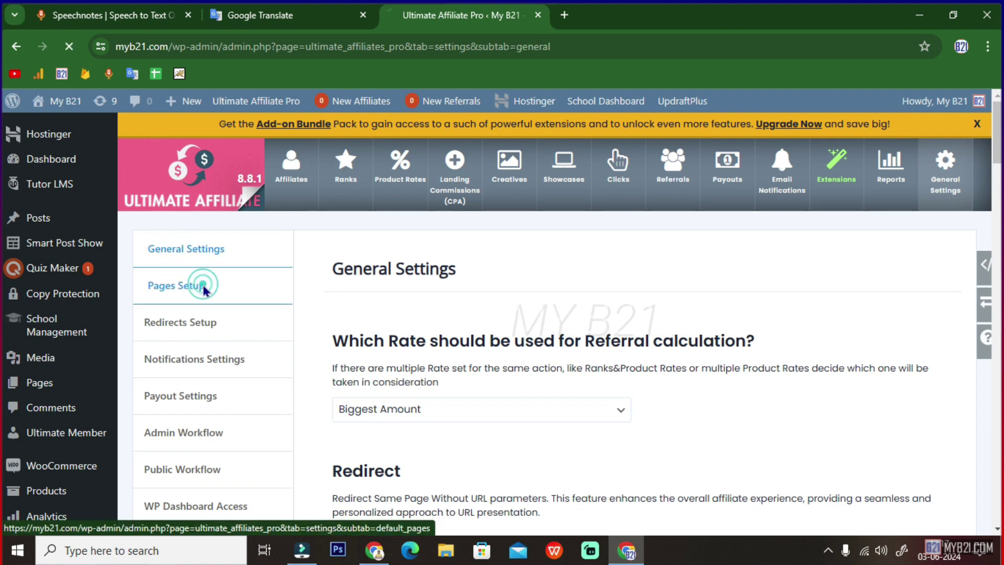
scroll(445, 326, "down", 2)
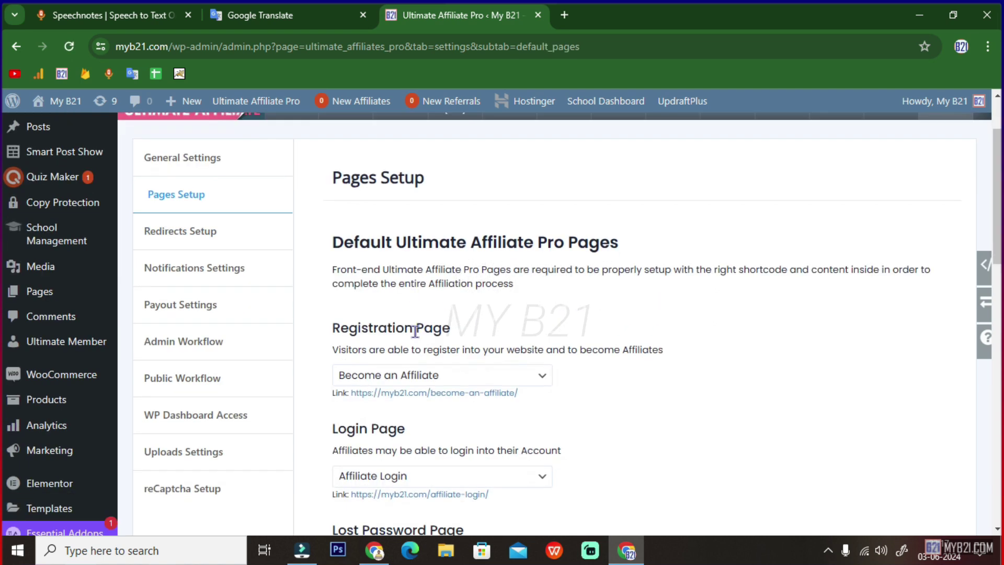
left_click_drag(340, 271, 451, 272)
scroll(513, 294, "down", 1)
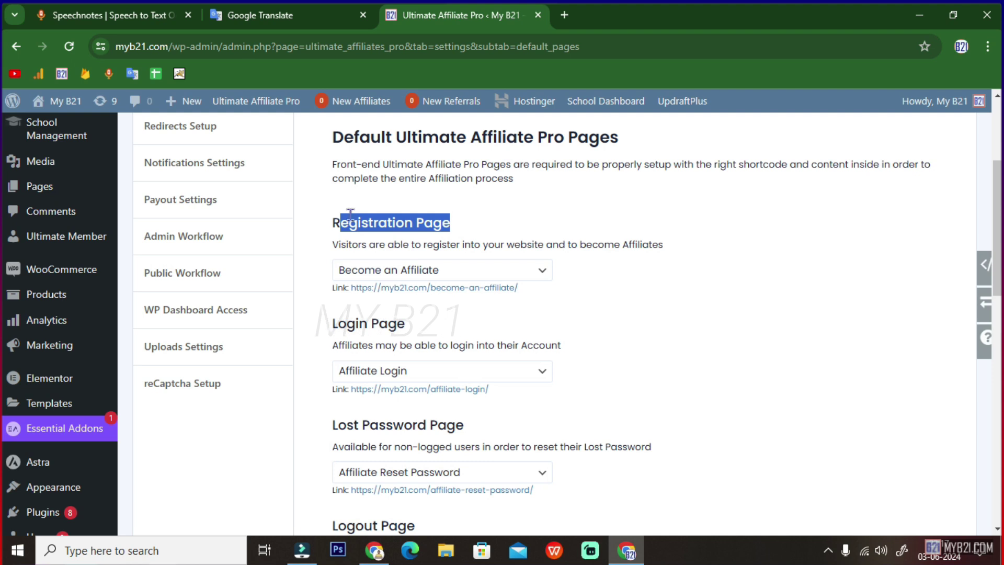
left_click(486, 230)
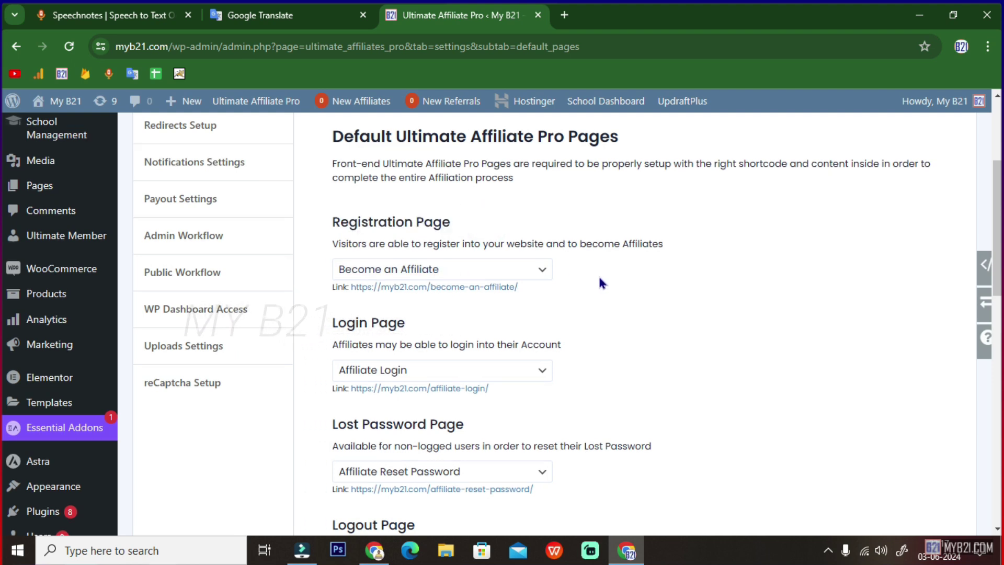
scroll(364, 247, "down", 2)
left_click_drag(330, 231, 430, 231)
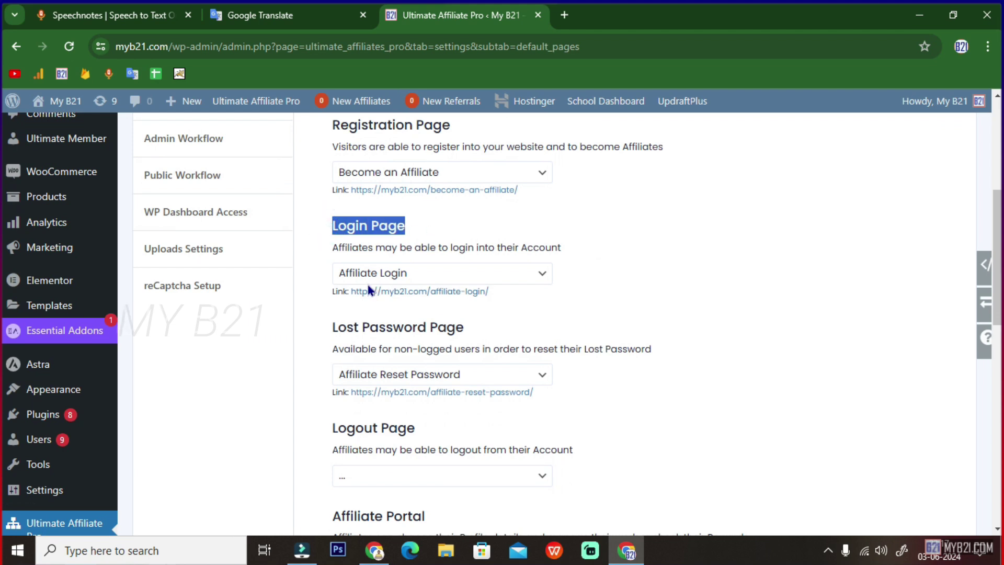
scroll(476, 284, "down", 2)
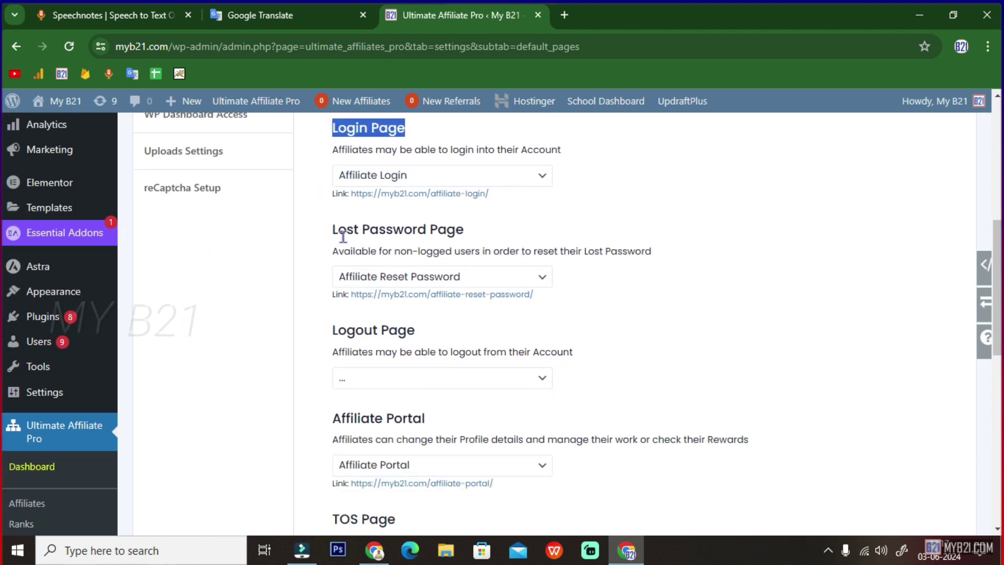
left_click_drag(331, 230, 414, 232)
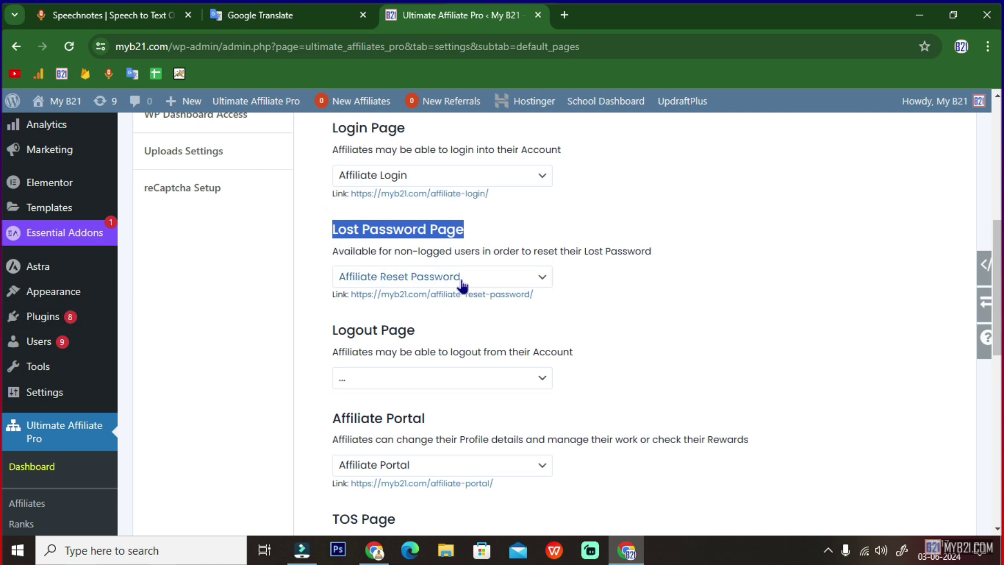
left_click(412, 233)
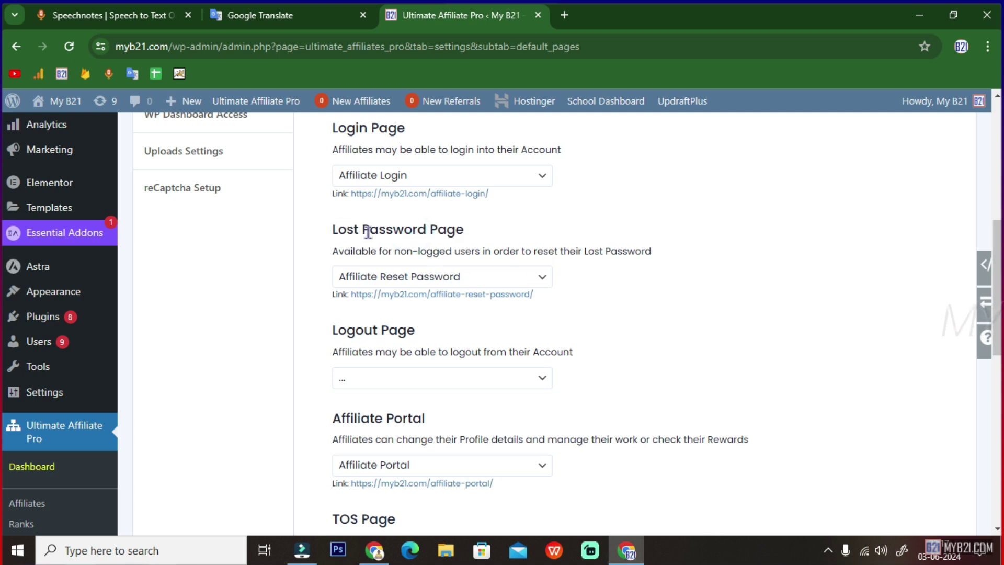
triple_click(368, 231)
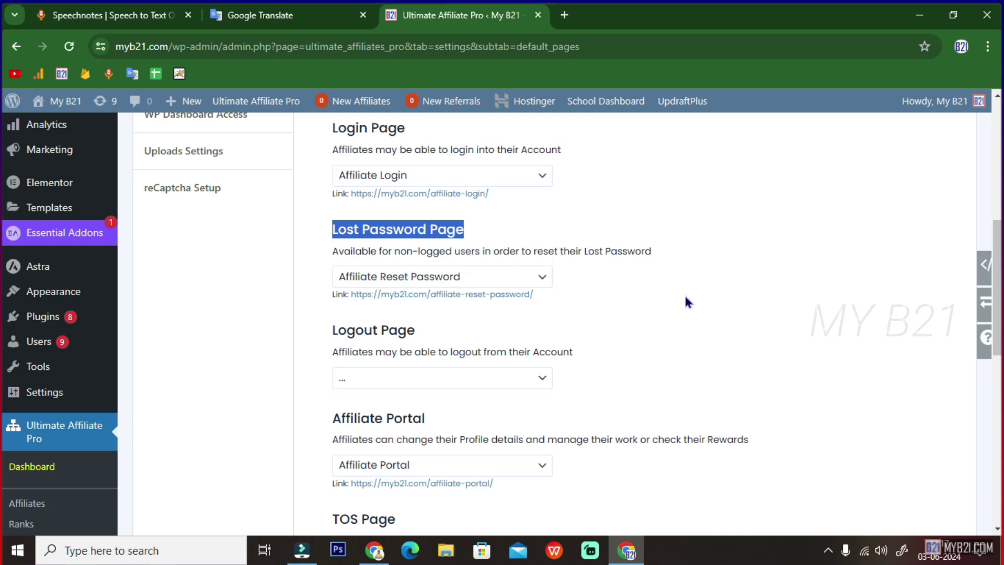
- Set the Logout Page to Home, review the TOS Page, and save the pages setup
left_click(433, 379)
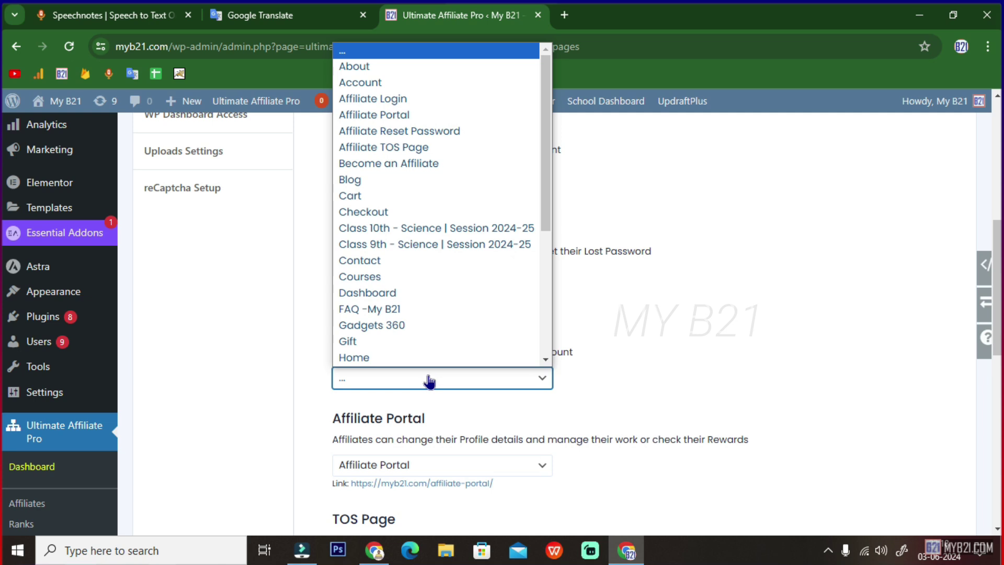
left_click(350, 358)
scroll(370, 262, "down", 3)
left_click_drag(424, 270, 331, 271)
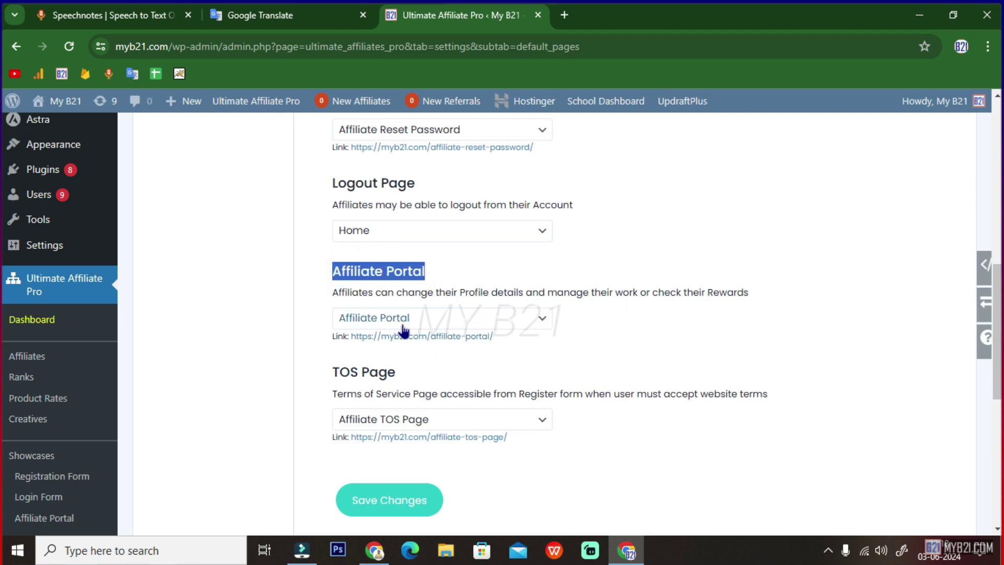
scroll(432, 331, "down", 1)
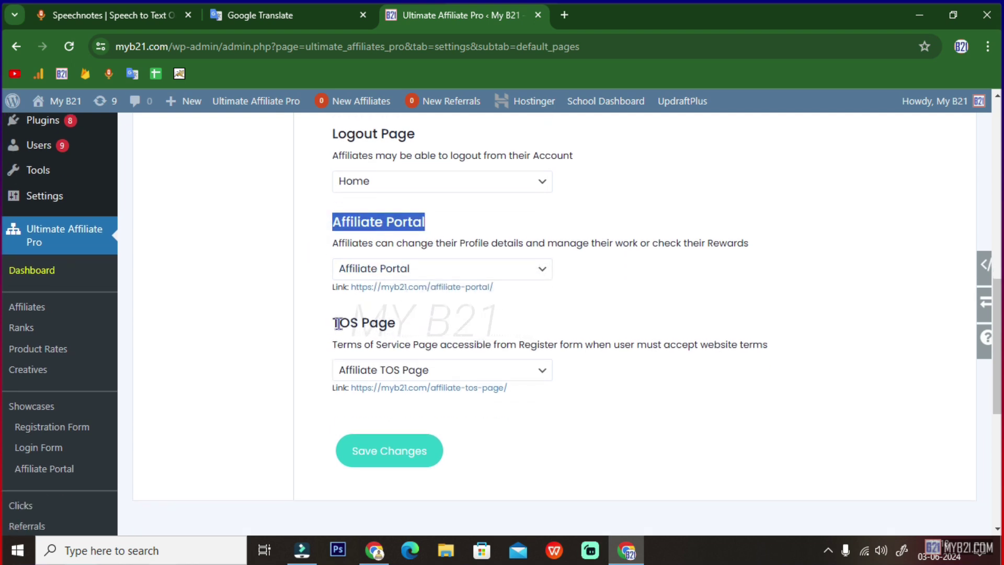
left_click_drag(338, 323, 410, 331)
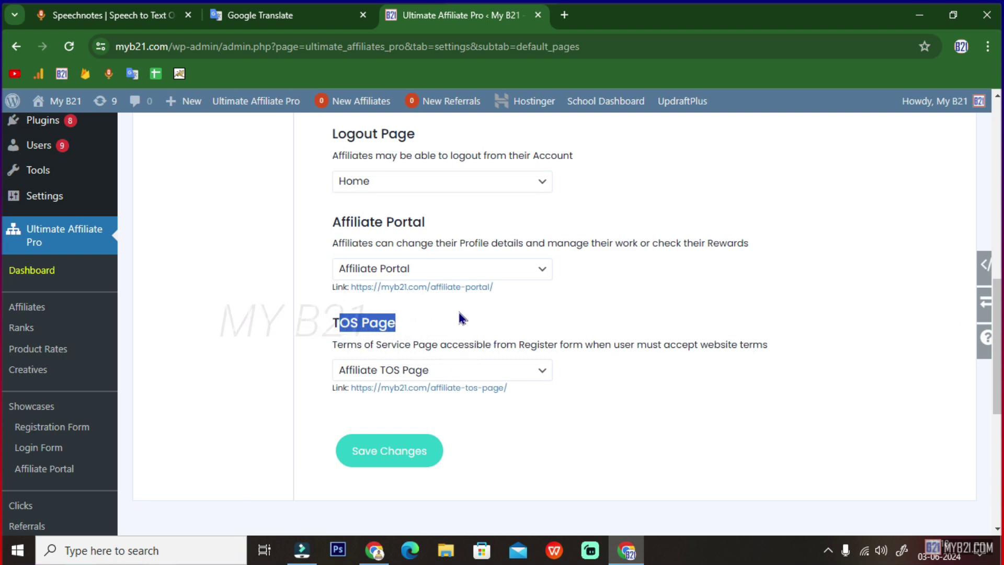
scroll(387, 381, "down", 2)
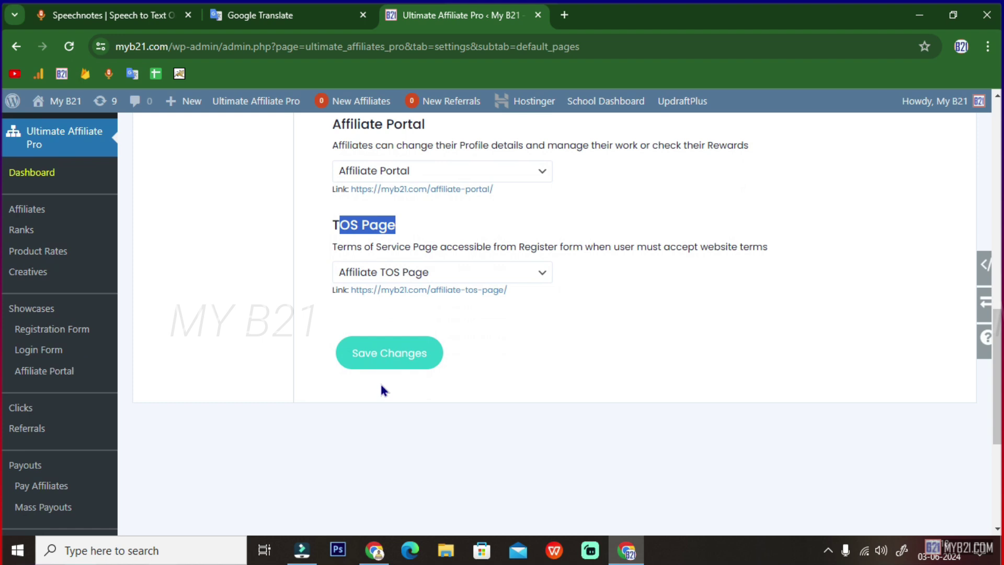
left_click(404, 357)
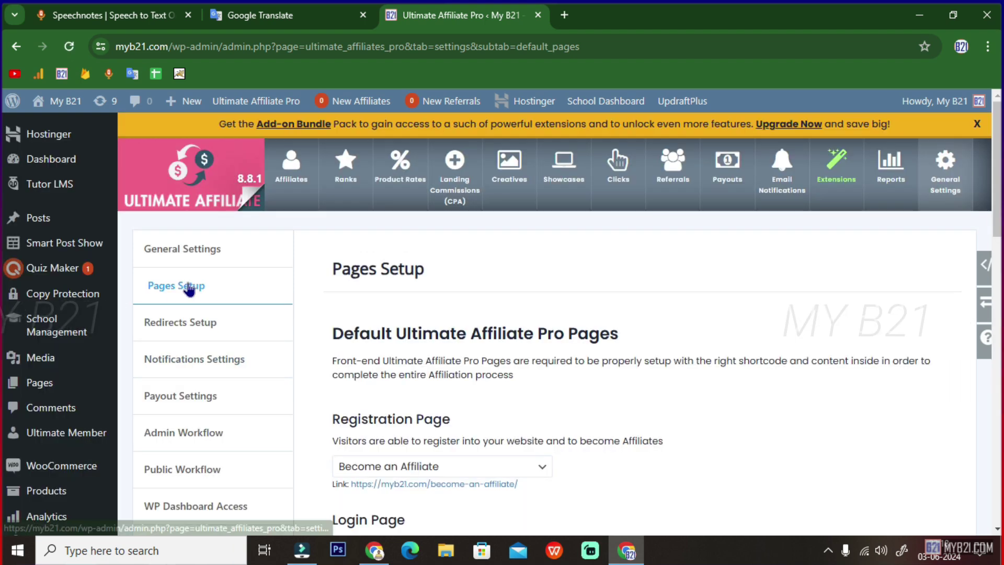
- Open Redirects Setup and review the Default, After Registration and After Reset Password redirects
left_click(205, 323)
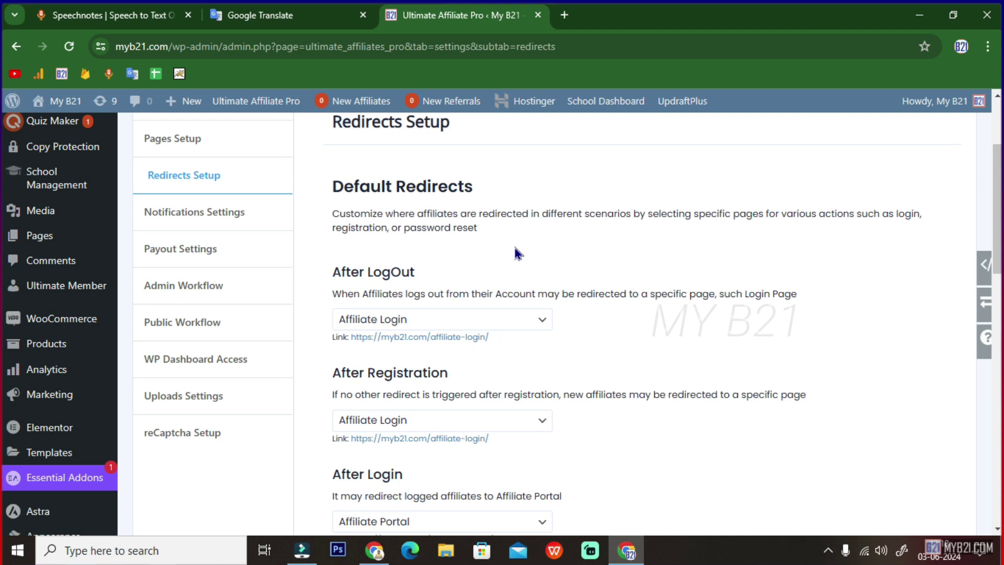
left_click_drag(332, 186, 481, 193)
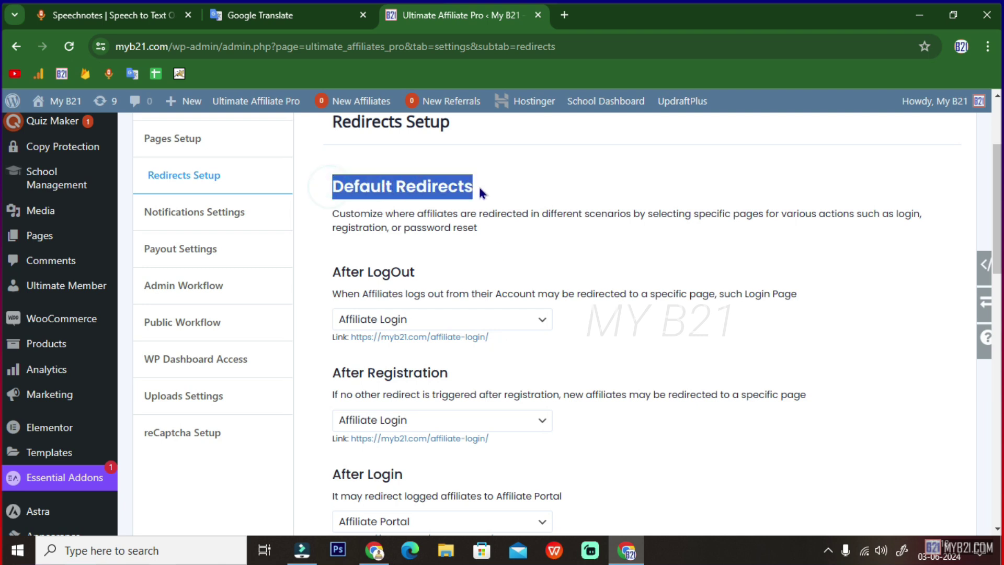
scroll(547, 296, "down", 2)
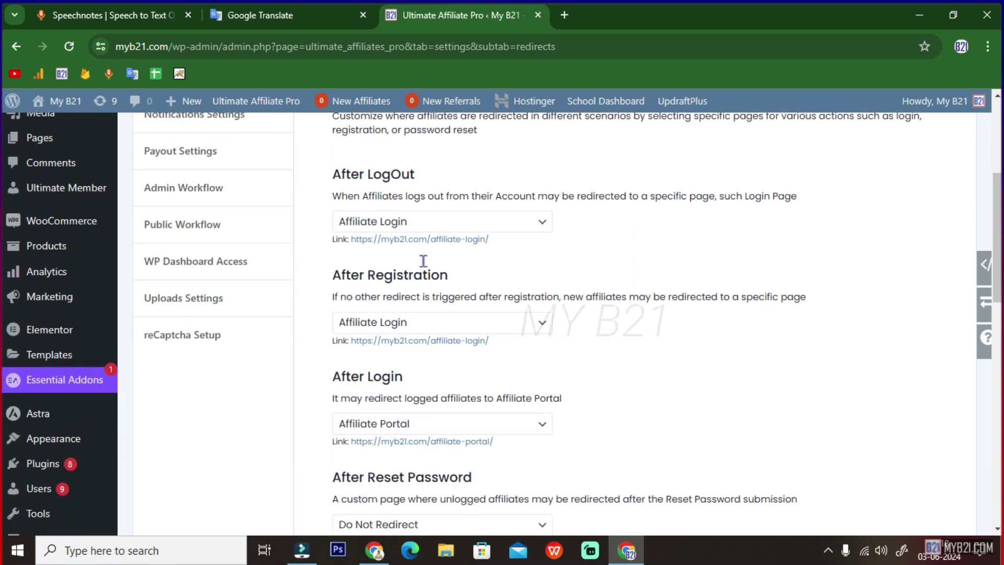
left_click_drag(334, 175, 415, 176)
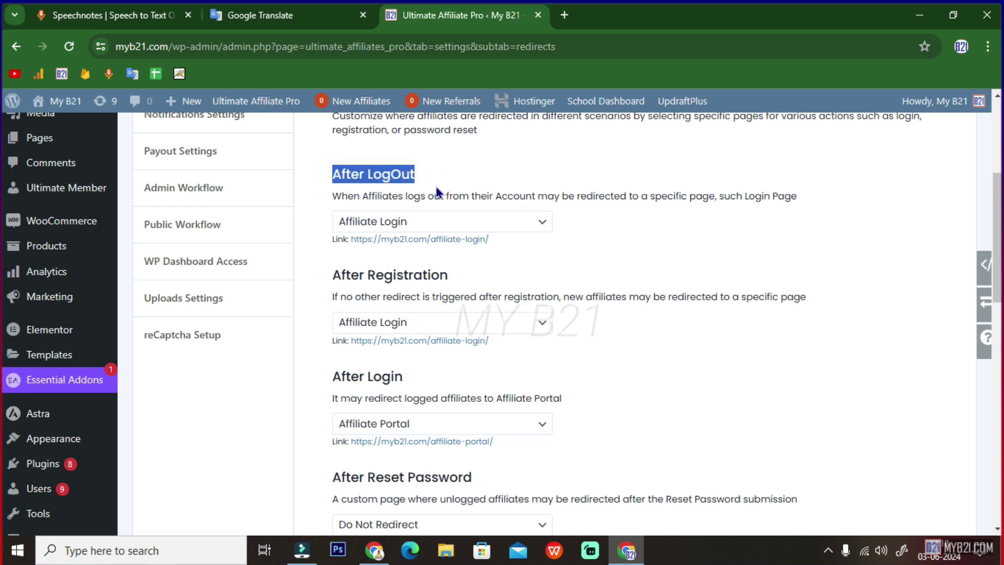
scroll(406, 222, "down", 1)
scroll(405, 223, "down", 2)
left_click_drag(352, 178, 464, 197)
scroll(439, 208, "down", 2)
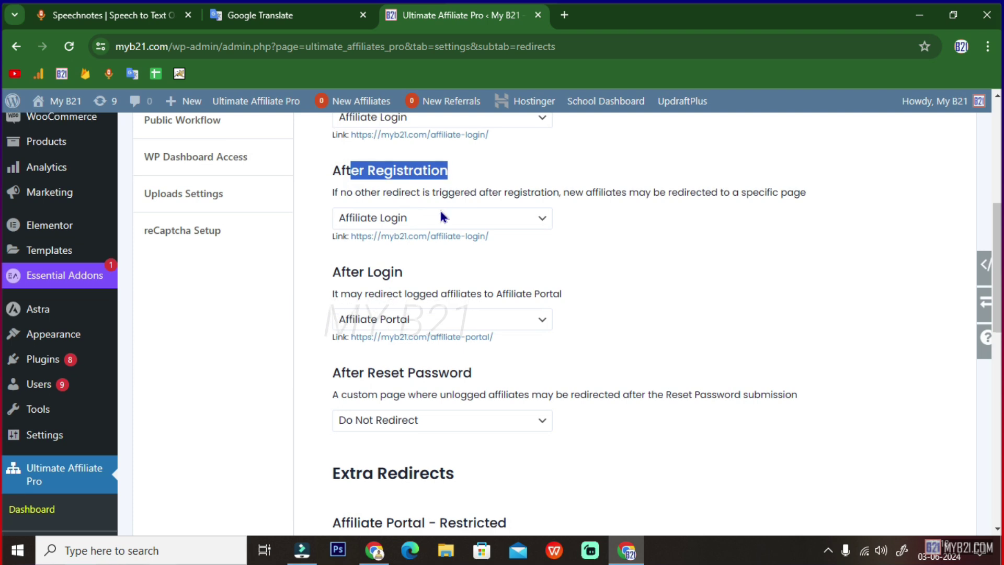
left_click_drag(342, 180, 416, 186)
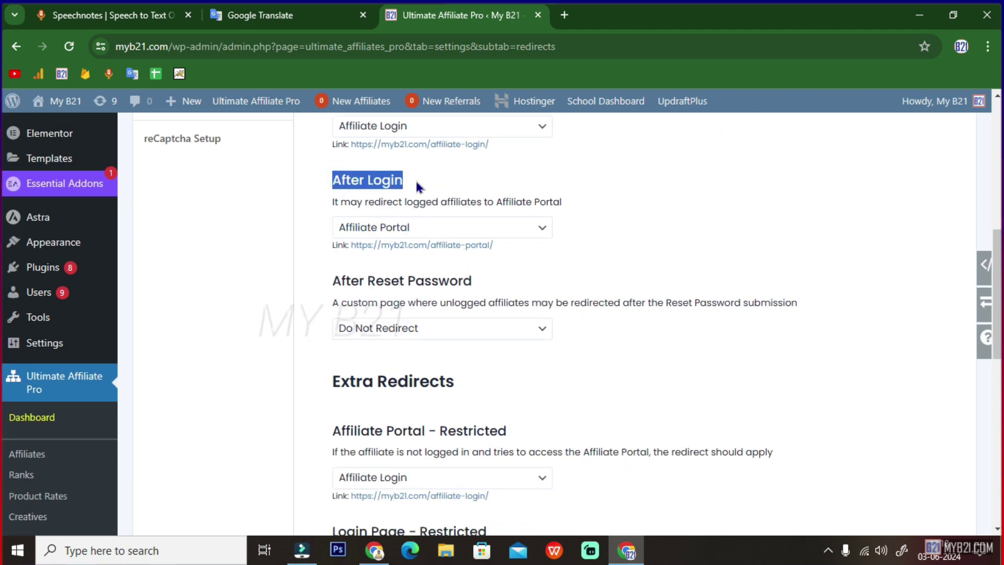
scroll(488, 238, "down", 2)
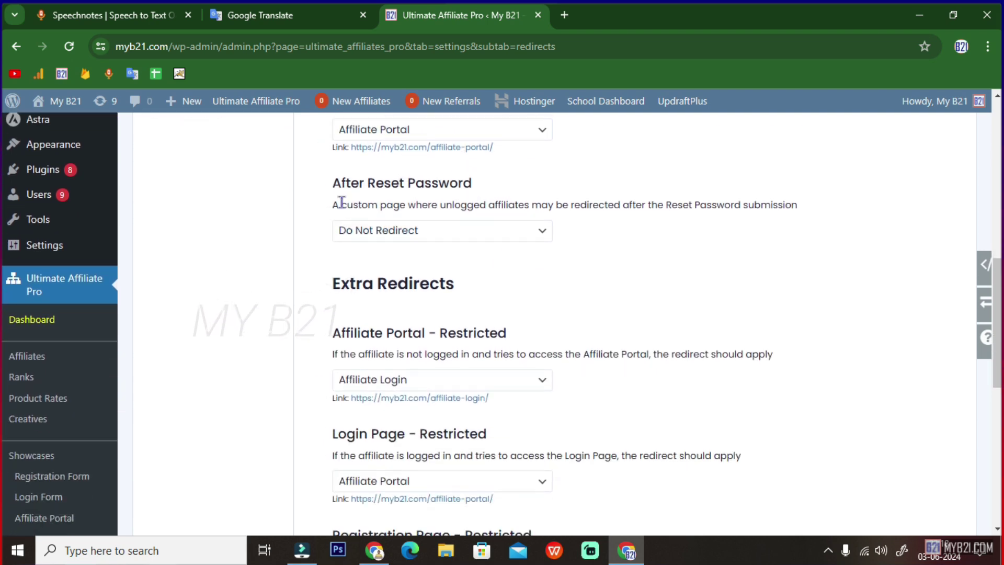
left_click_drag(333, 183, 491, 188)
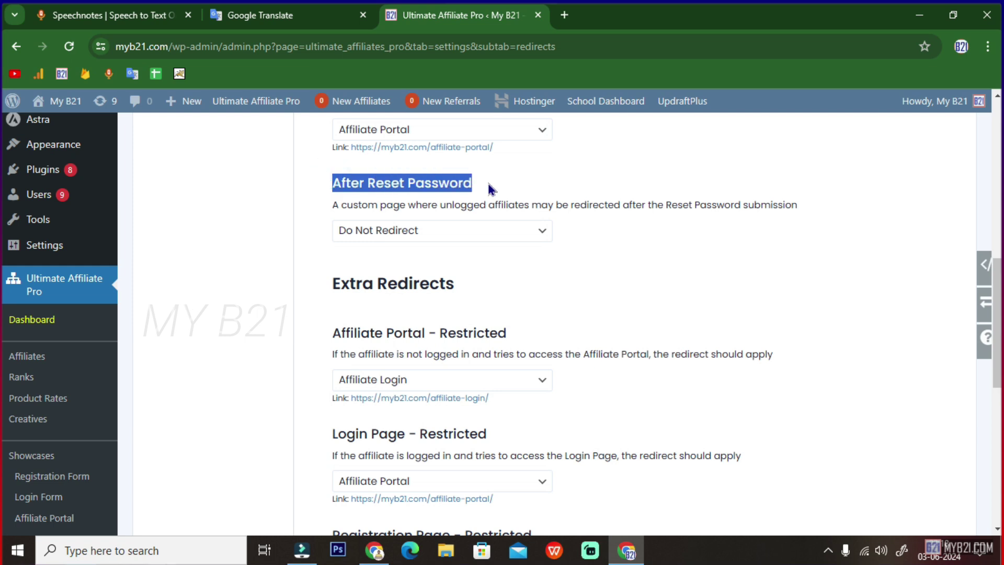
- Set the After Reset Password redirect to Affiliate Portal and save the redirects
left_click(426, 230)
scroll(421, 395, "down", 5)
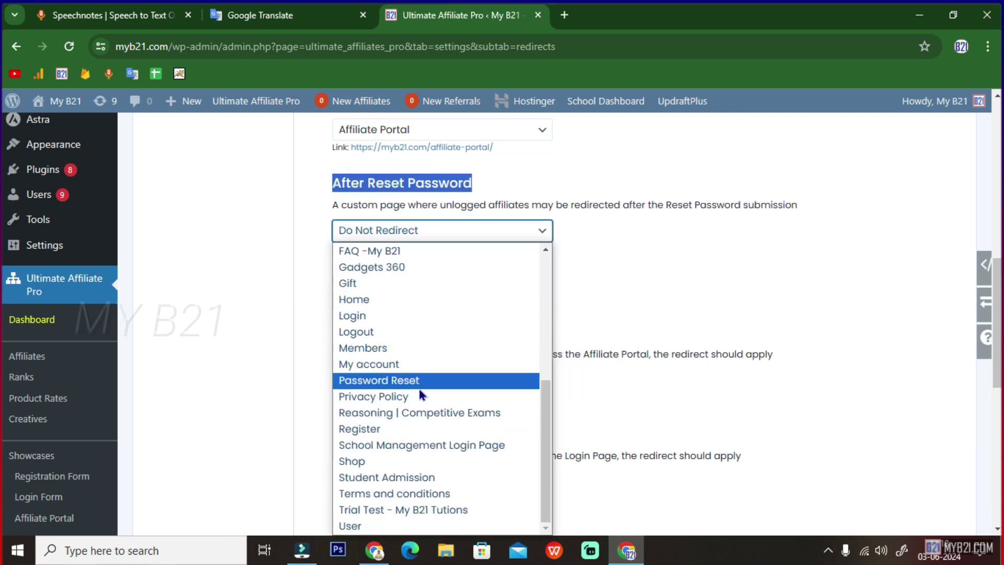
left_click(356, 299)
scroll(454, 335, "down", 1)
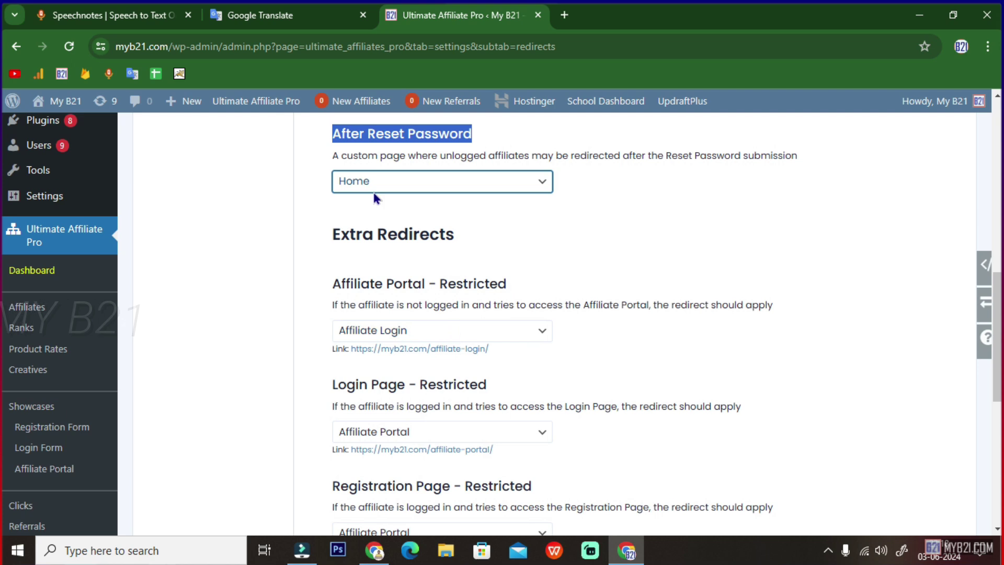
left_click(358, 178)
scroll(395, 397, "down", 4)
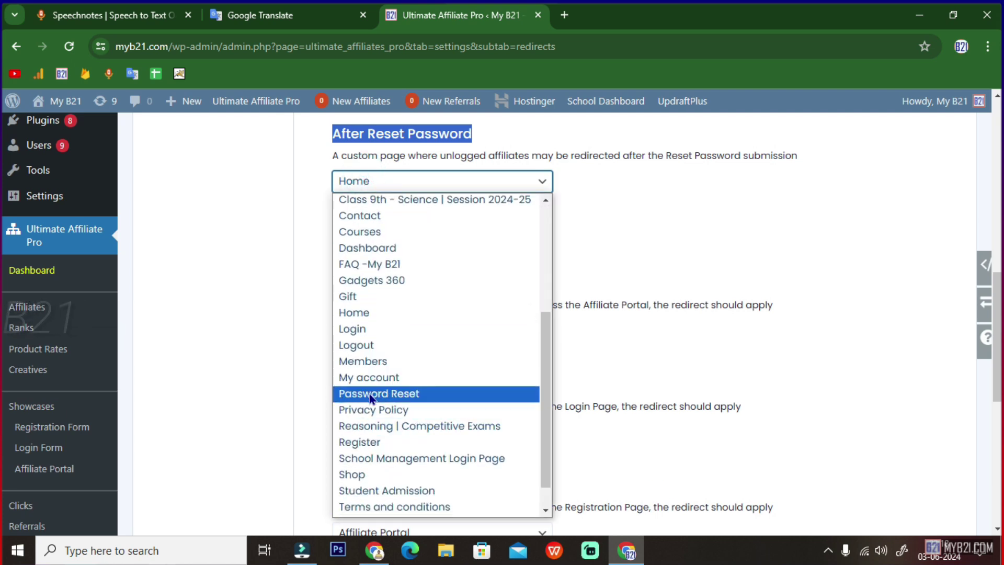
scroll(376, 429, "up", 4)
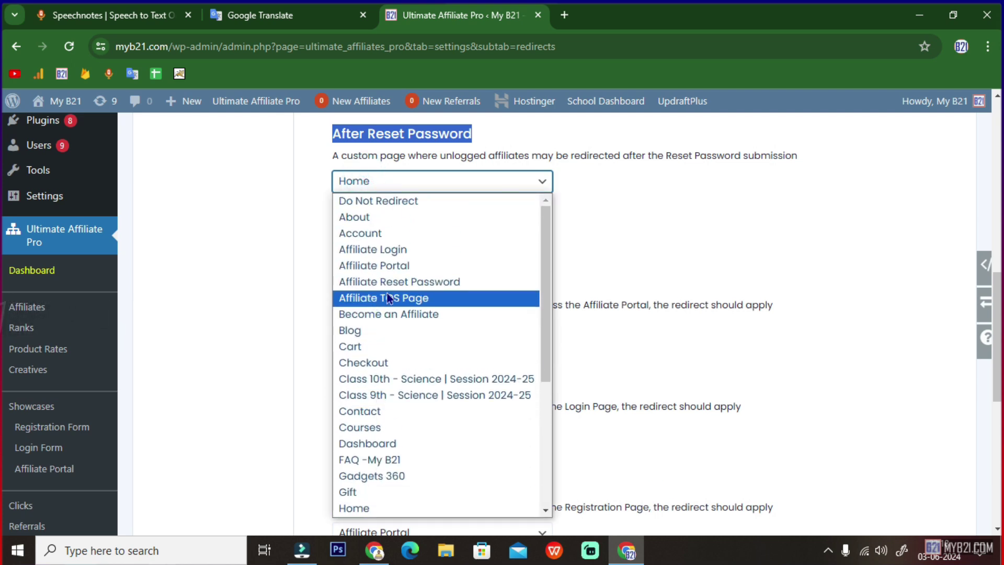
left_click(385, 265)
scroll(499, 307, "down", 1)
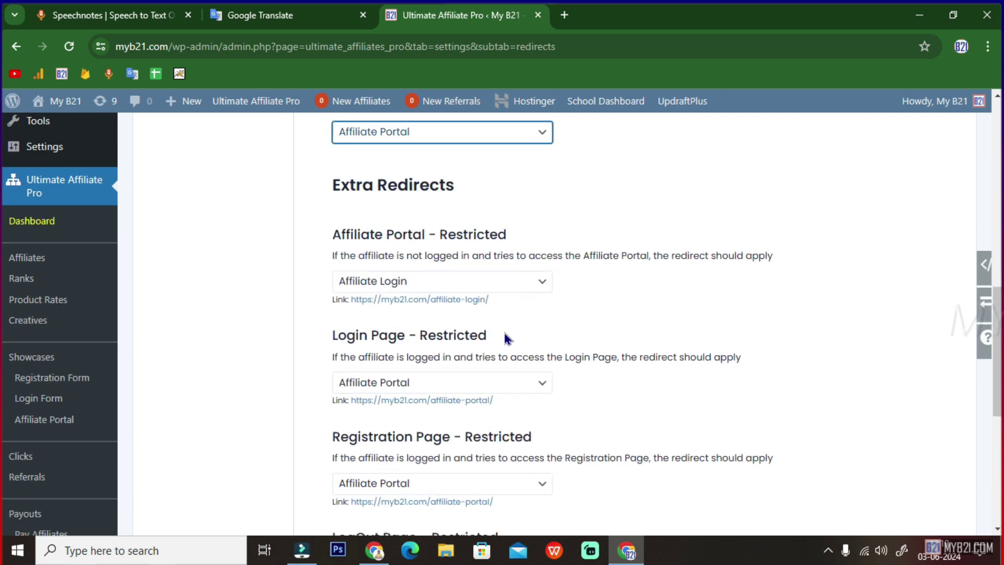
scroll(426, 253, "down", 6)
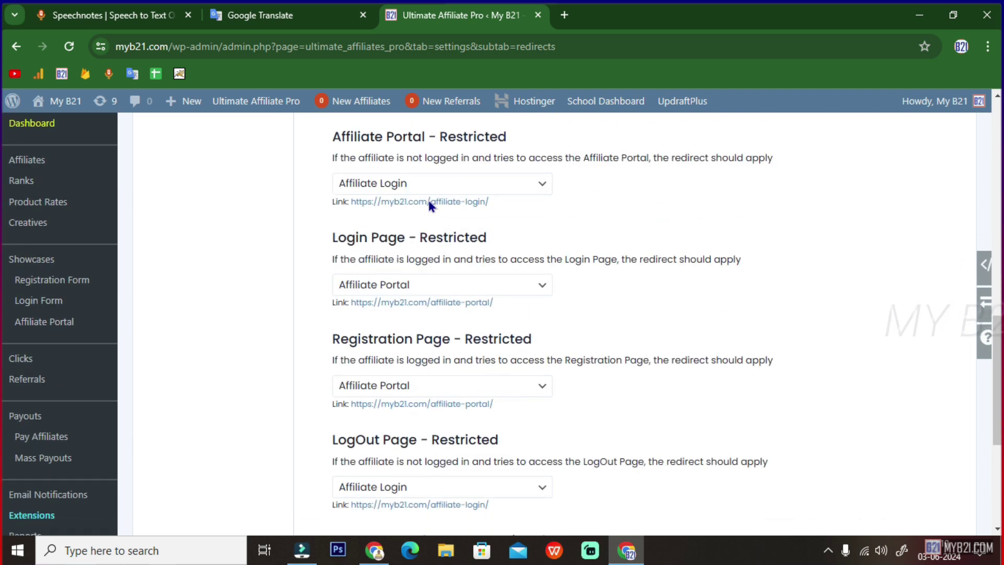
scroll(439, 443, "down", 1)
left_click(402, 403)
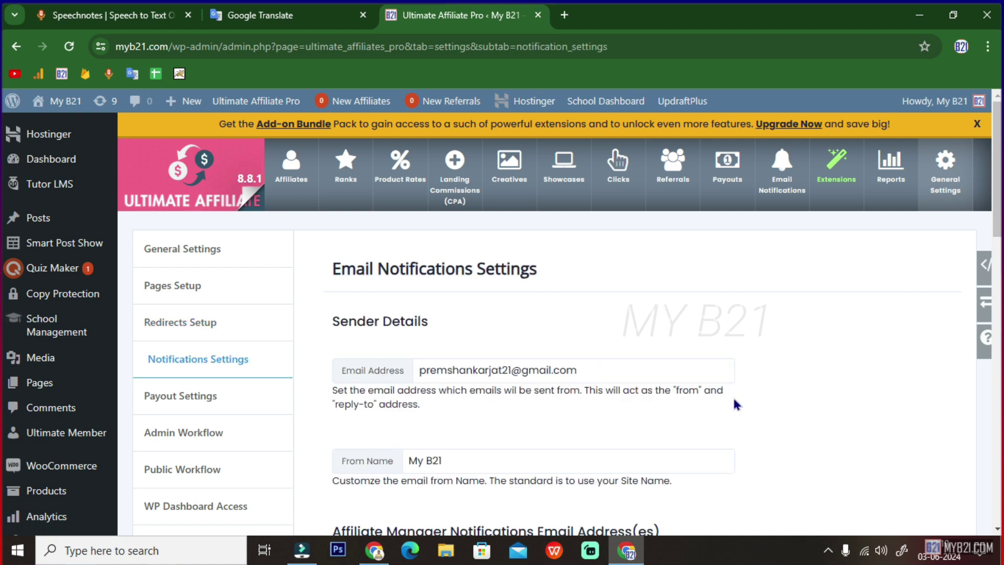
- Check the sender email address and the From Name 'My B21' in Notifications Settings
scroll(706, 399, "down", 3)
scroll(501, 250, "down", 2)
scroll(492, 268, "up", 2)
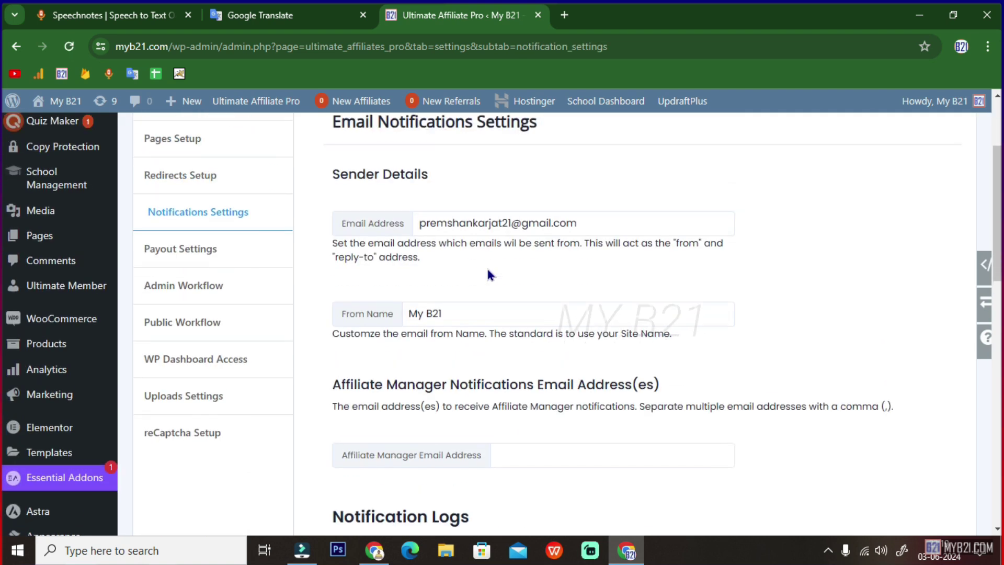
left_click(512, 223)
triple_click(536, 223)
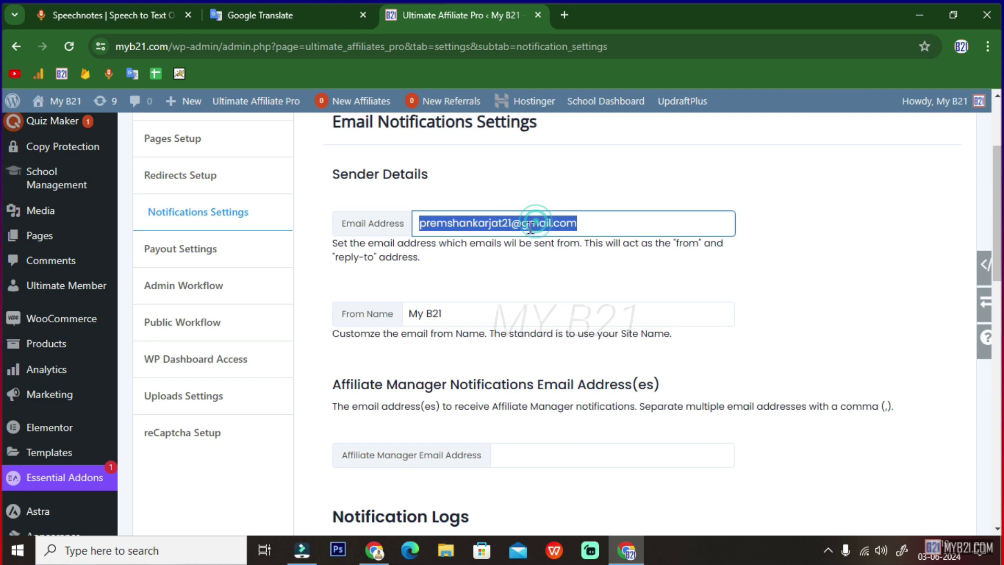
left_click(438, 315)
triple_click(434, 314)
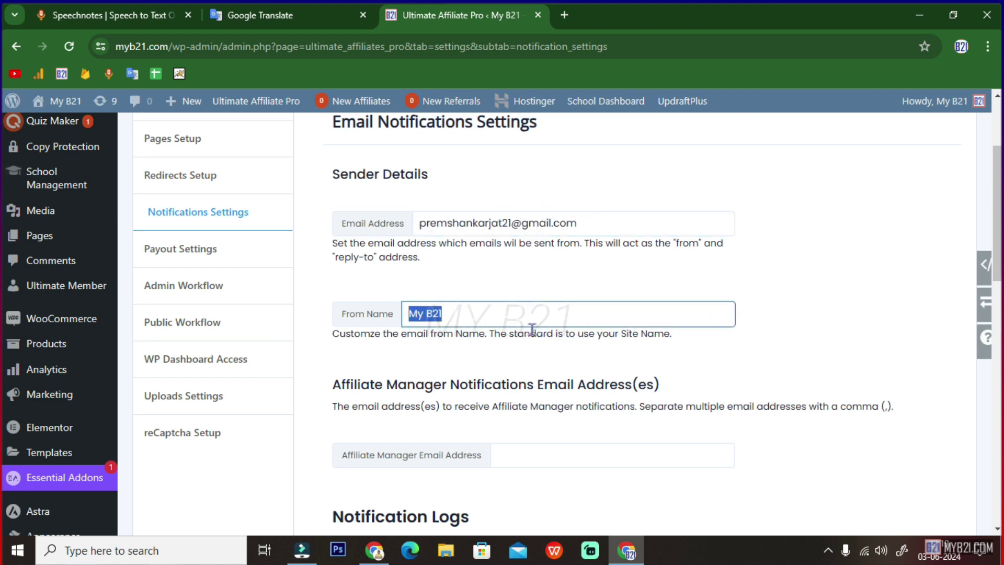
- Look at the notification log cleanup periods without choosing one, then save the notification settings
scroll(514, 340, "down", 2)
scroll(514, 340, "down", 2)
scroll(518, 341, "down", 2)
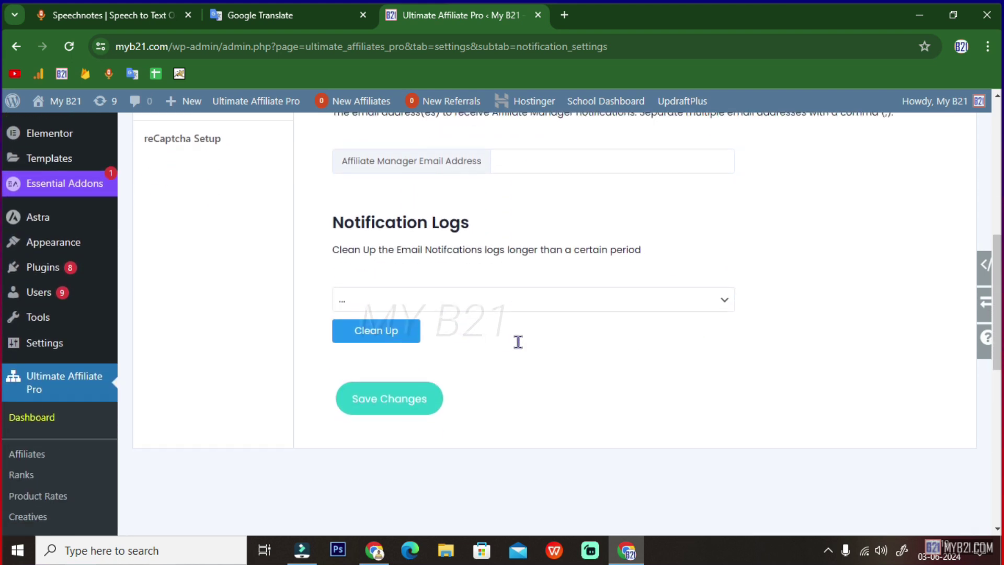
left_click(377, 310)
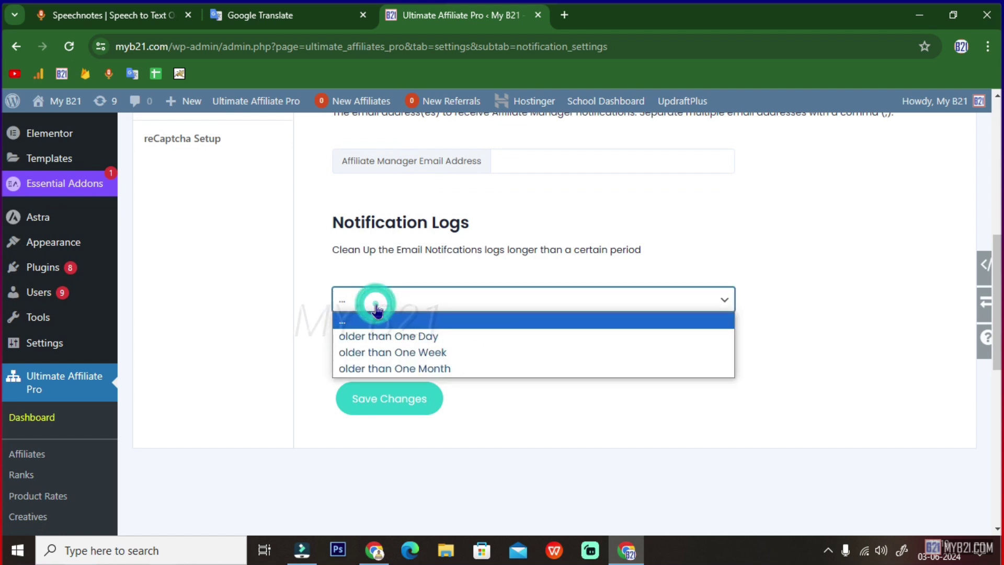
left_click(791, 400)
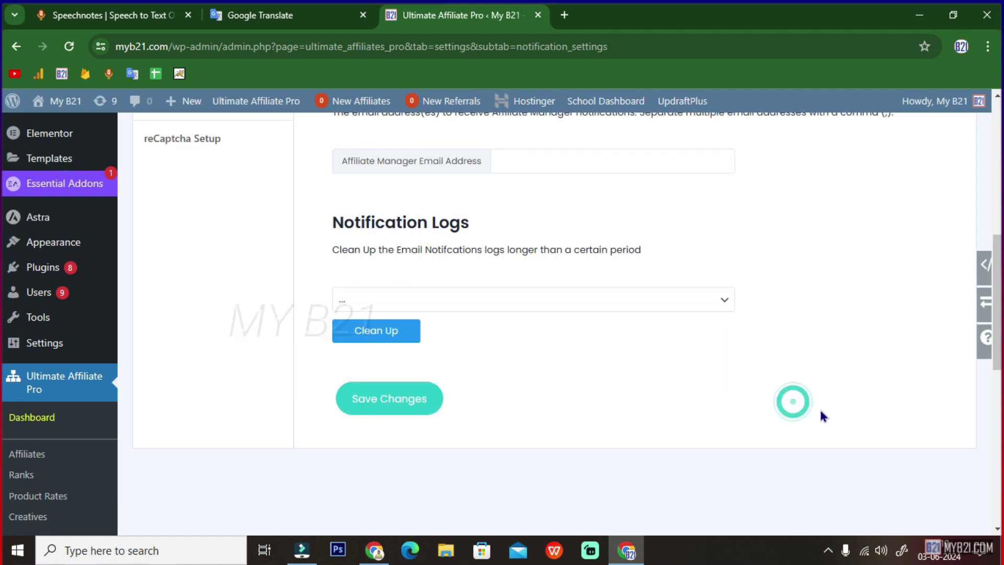
left_click(400, 398)
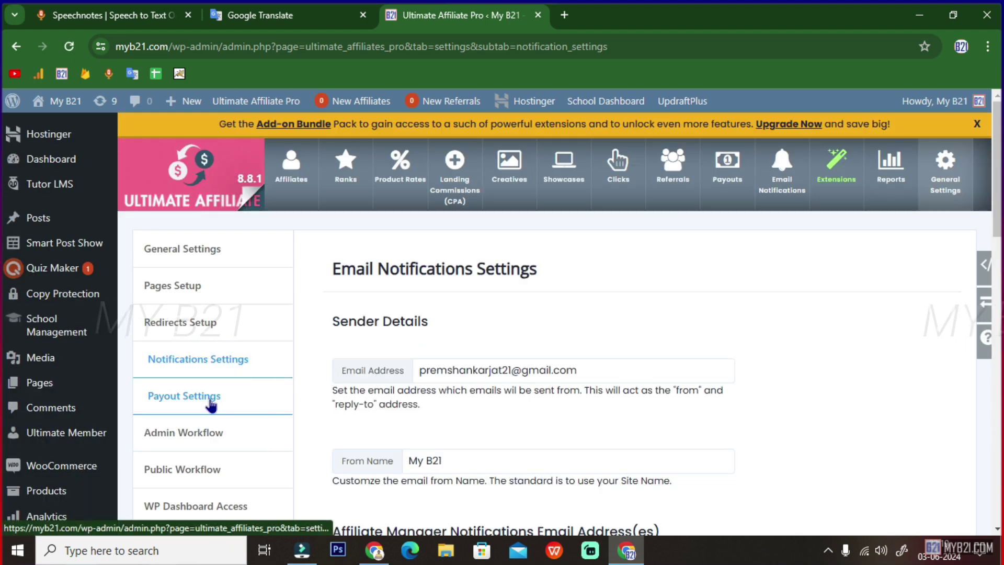
- Open Payout Settings and expand the Default Payment System list showing Direct Deposit and PayPal
left_click(212, 398)
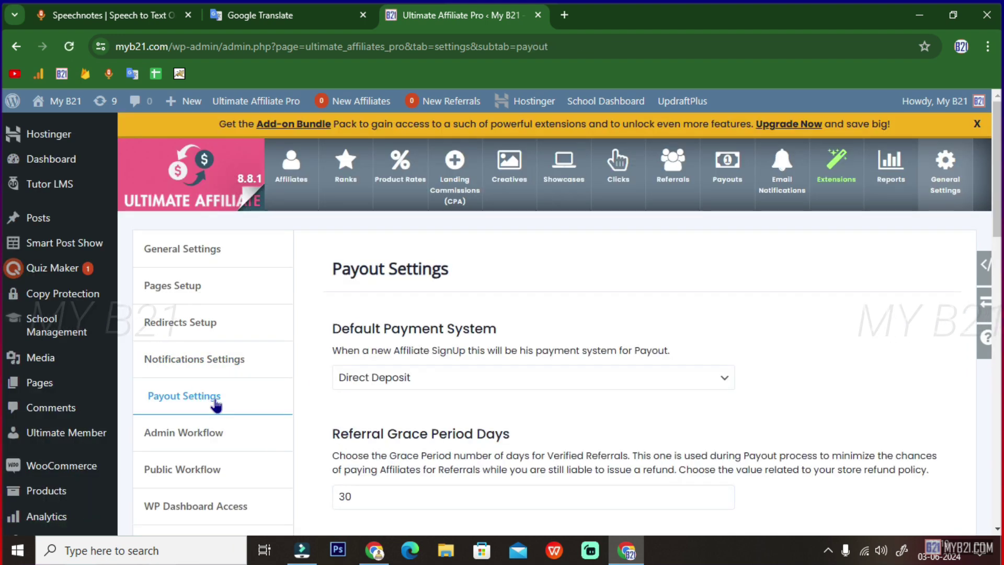
scroll(457, 318, "down", 2)
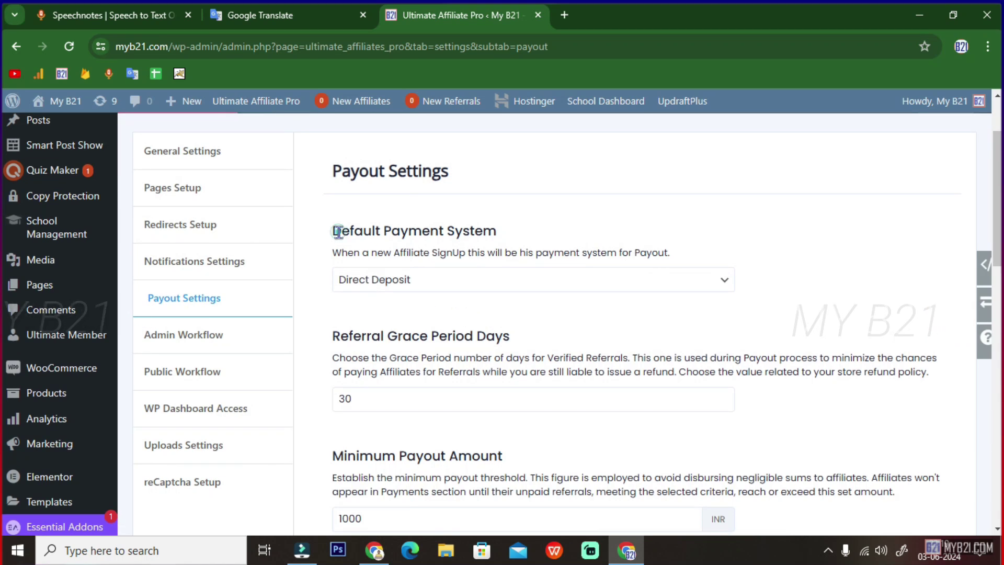
left_click_drag(342, 230, 495, 231)
left_click(411, 283)
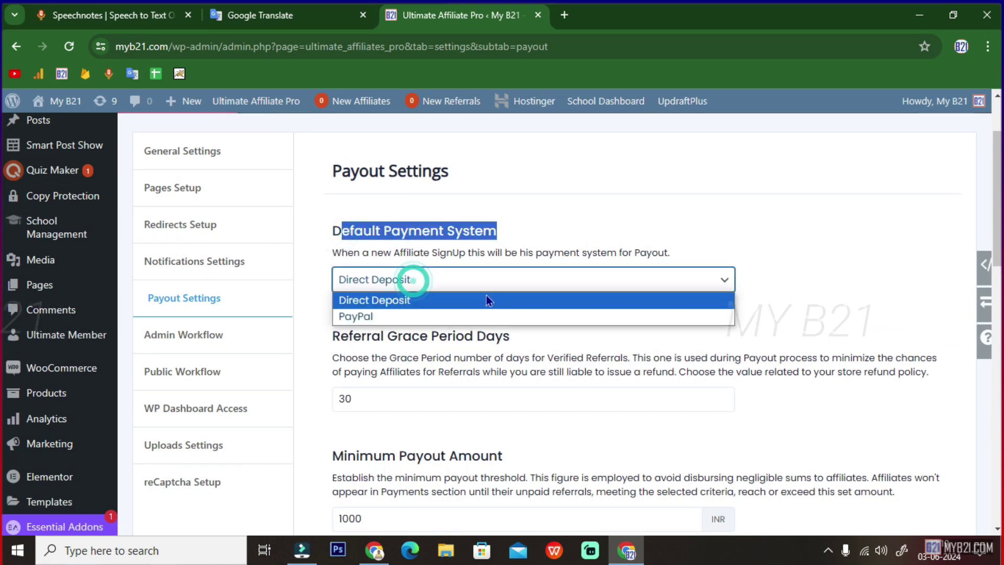
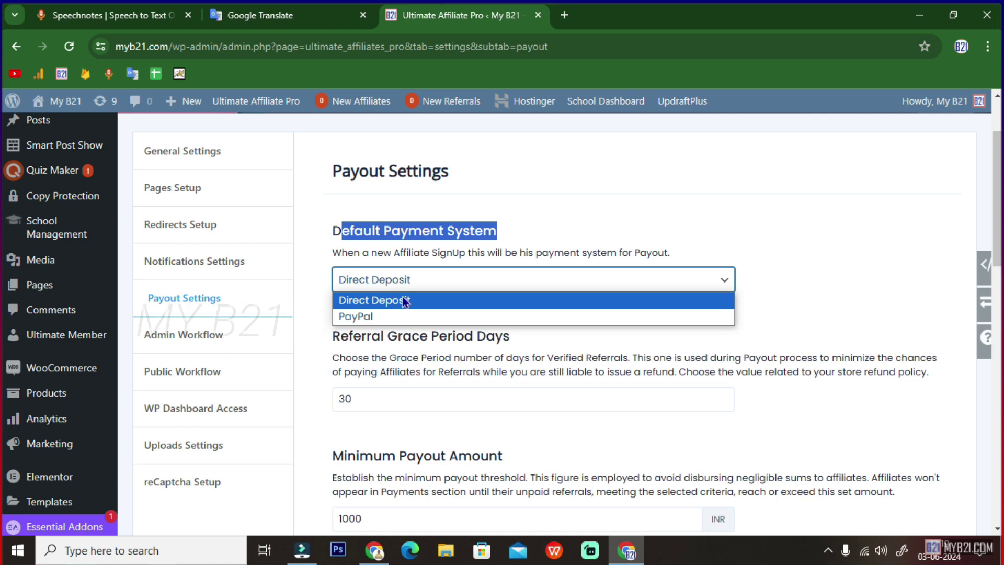
- Keep Direct Deposit as the default payment system and change Minimum Payout Amount from 1000 to 500
left_click(366, 283)
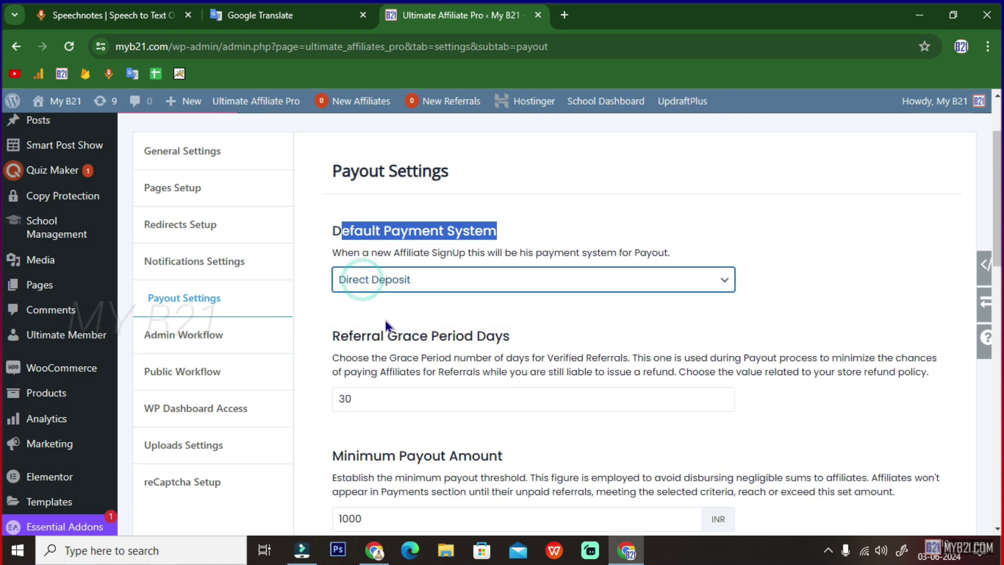
scroll(387, 320, "down", 1)
left_click_drag(332, 285, 511, 287)
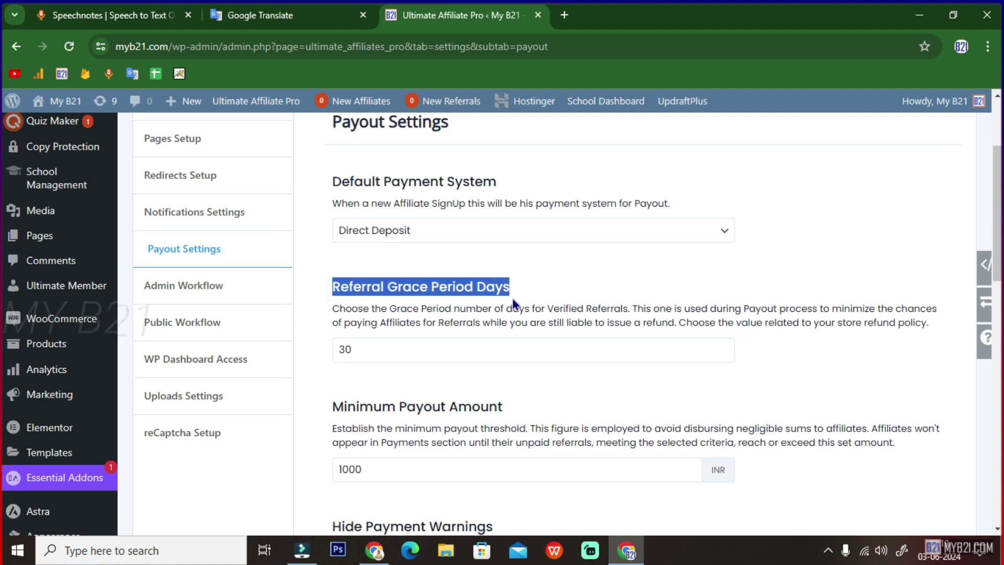
double_click(375, 354)
scroll(312, 359, "down", 2)
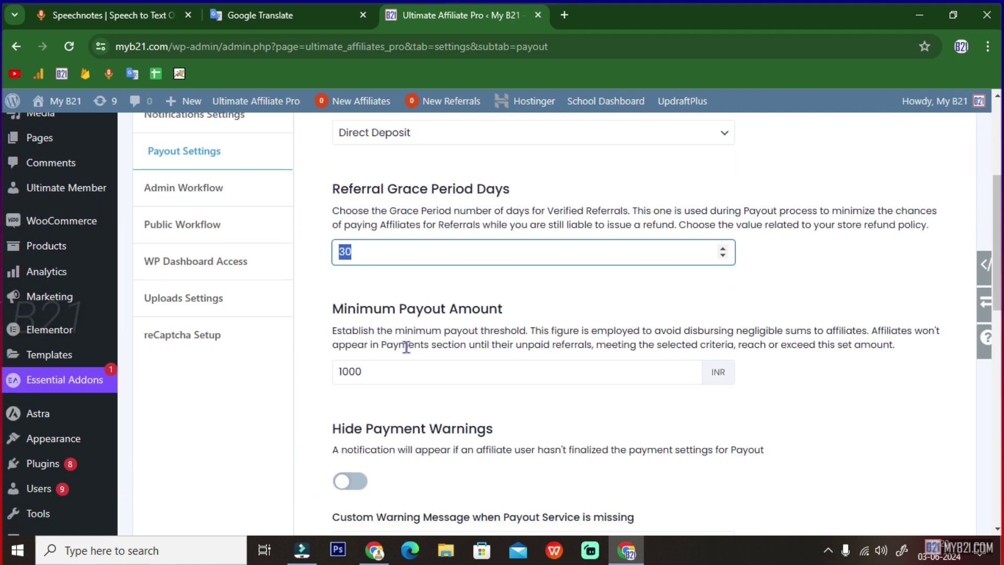
left_click_drag(333, 312, 505, 310)
double_click(386, 370)
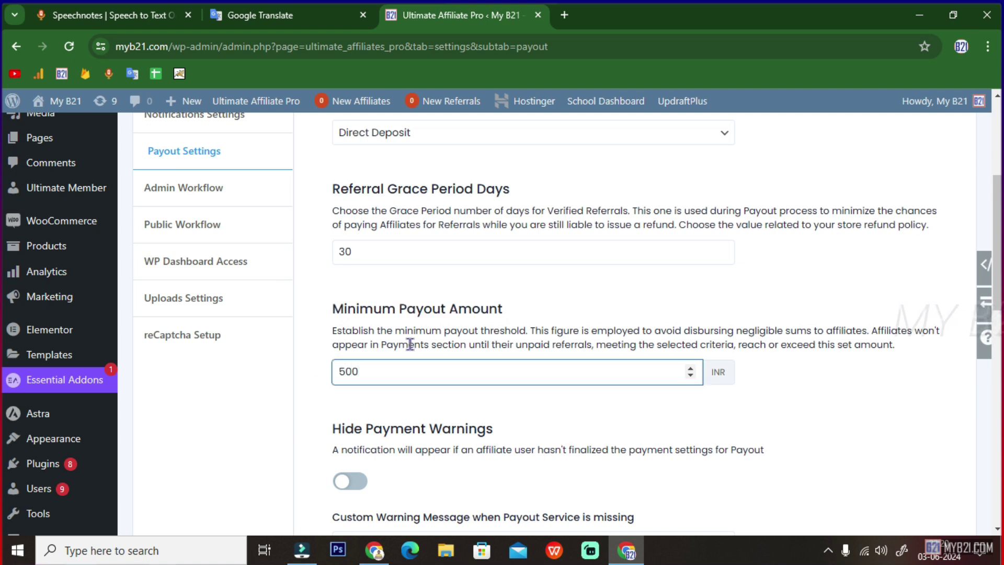
- Review the Hide Payment Warnings and Disable Direct Deposit toggles, leaving both off
scroll(398, 348, "down", 2)
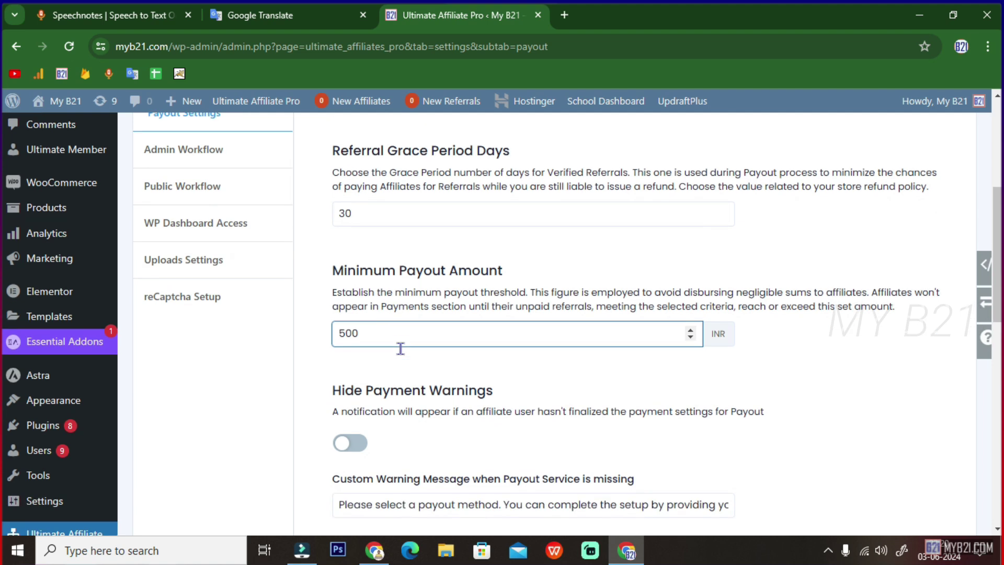
left_click_drag(407, 273, 502, 211)
scroll(632, 401, "down", 1)
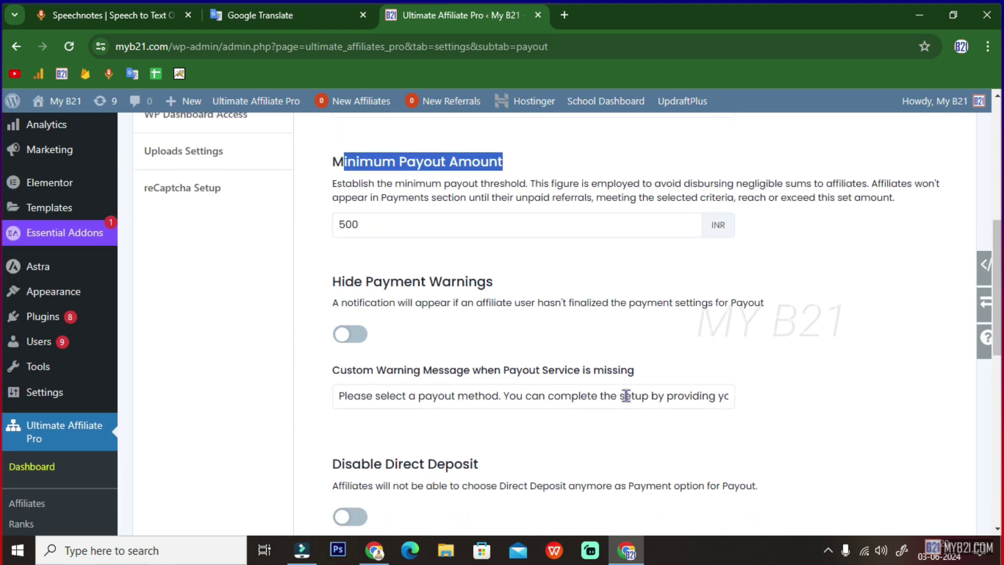
left_click_drag(326, 285, 490, 281)
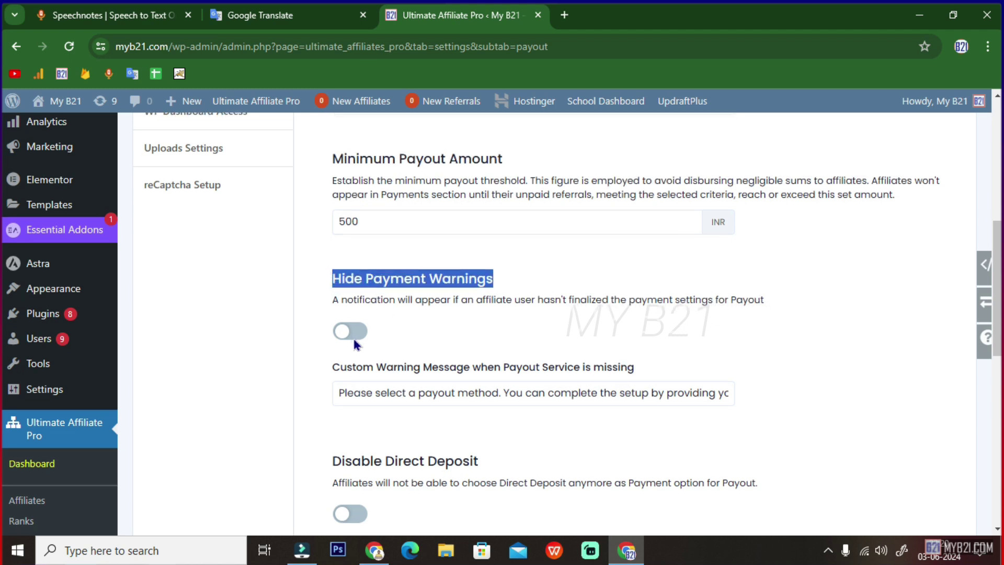
scroll(496, 369, "down", 4)
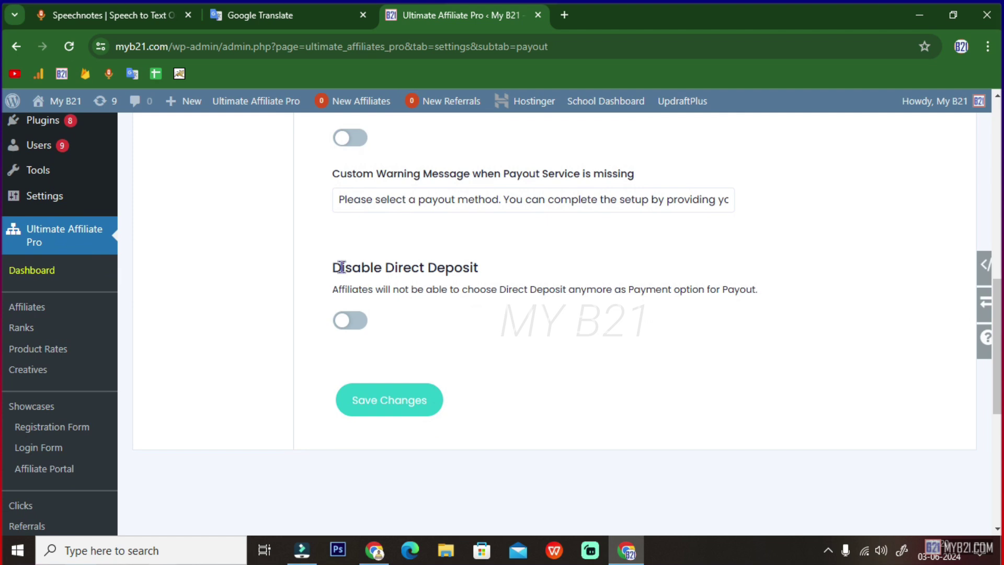
left_click_drag(341, 267, 517, 266)
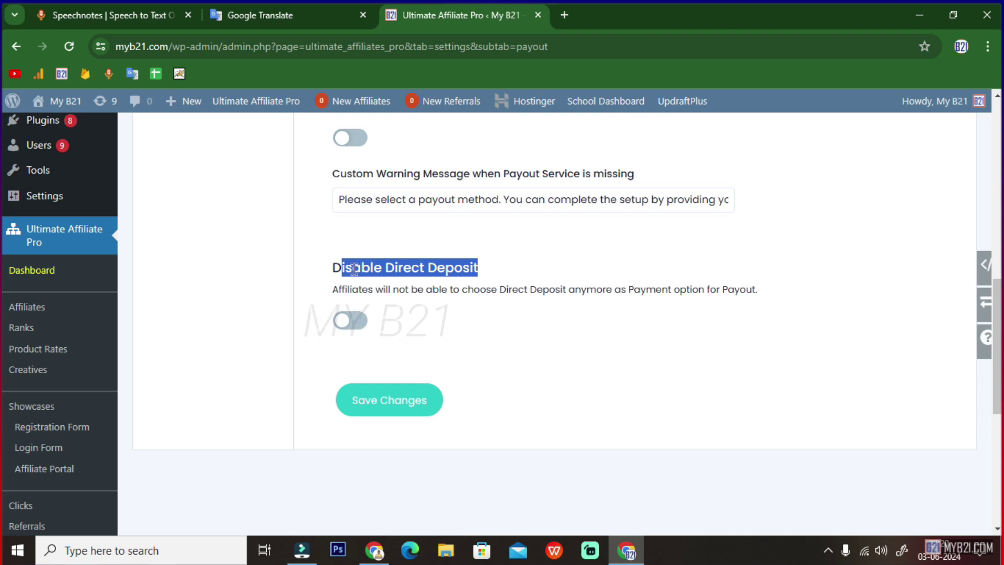
left_click(380, 269)
left_click_drag(385, 267, 477, 267)
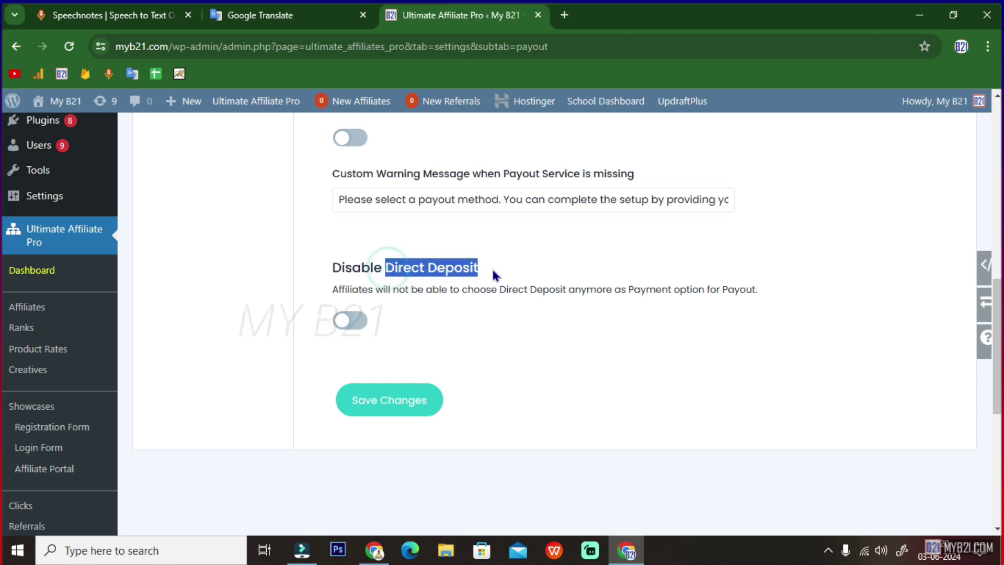
- Save the payout settings, then set both Admin Workflow update frequencies to Hourly
left_click(397, 414)
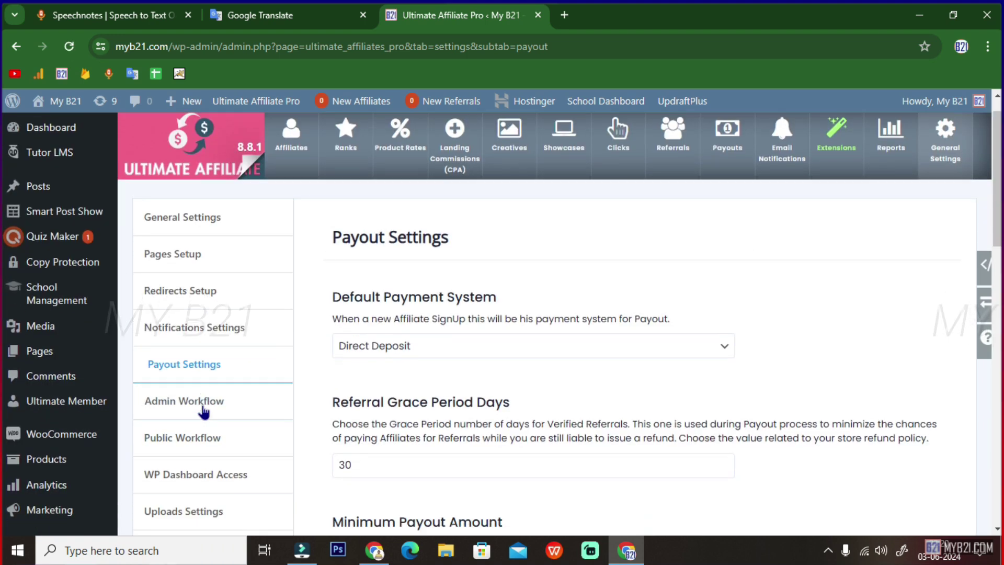
left_click(207, 387)
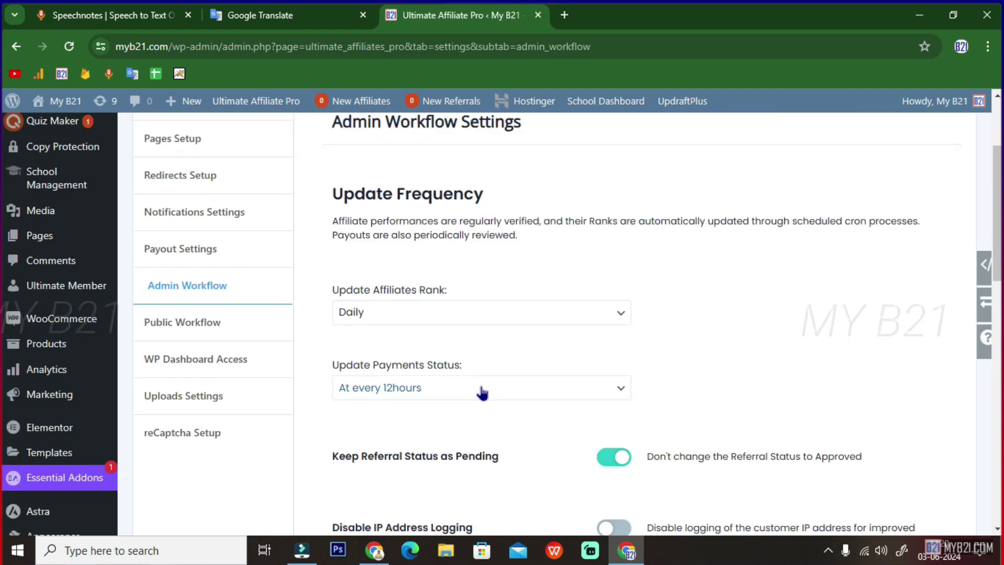
left_click_drag(343, 195, 488, 194)
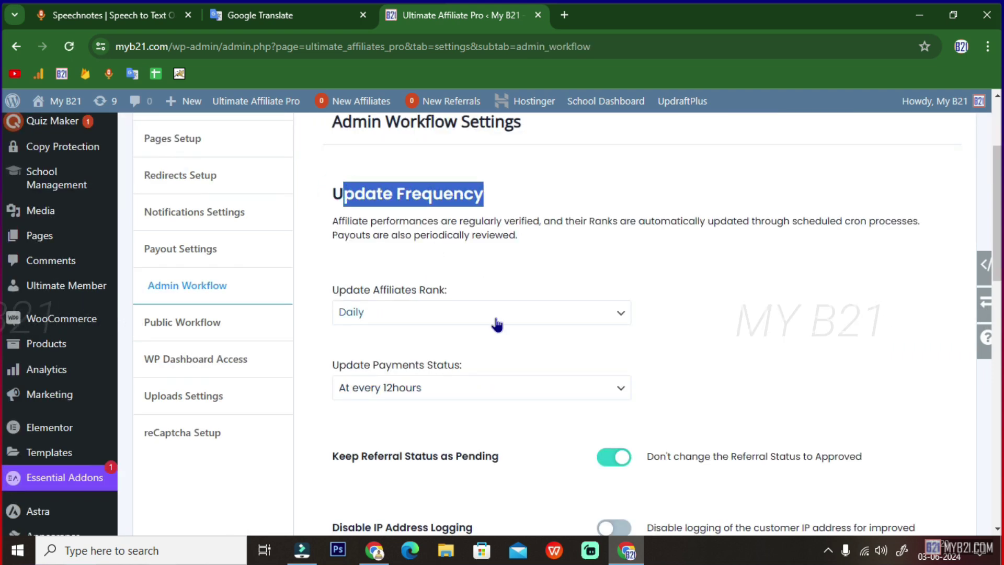
left_click(413, 311)
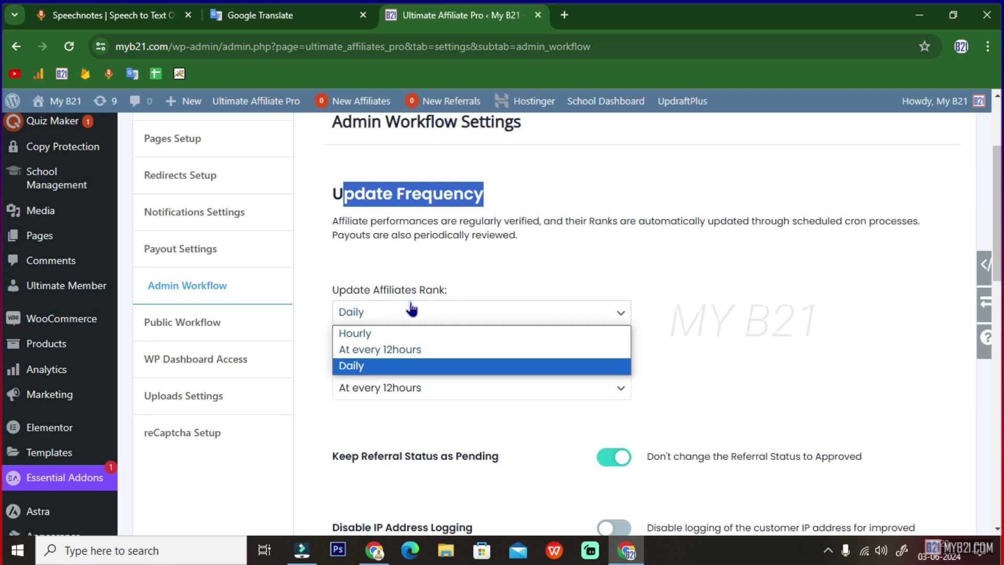
left_click(351, 332)
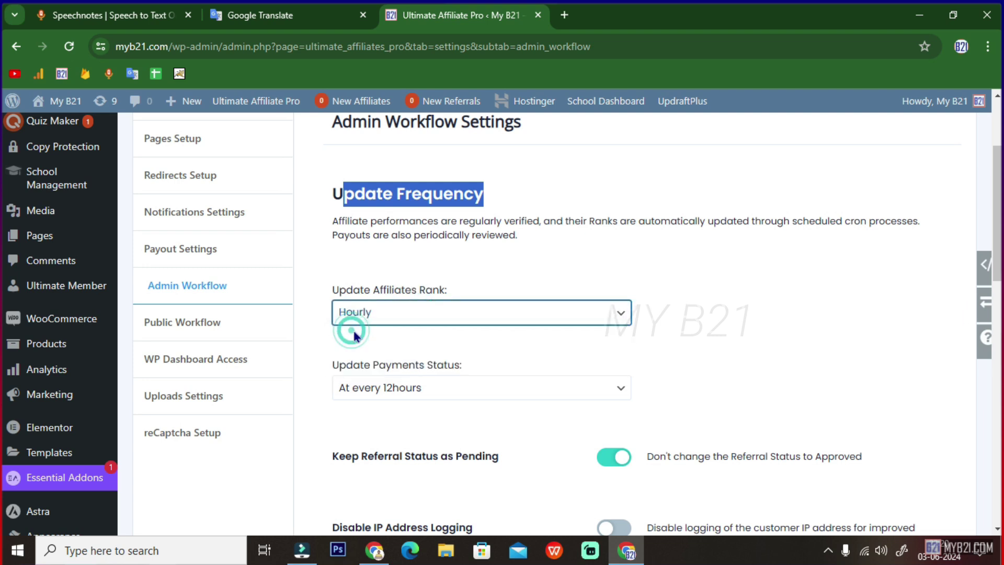
left_click(370, 387)
left_click(366, 409)
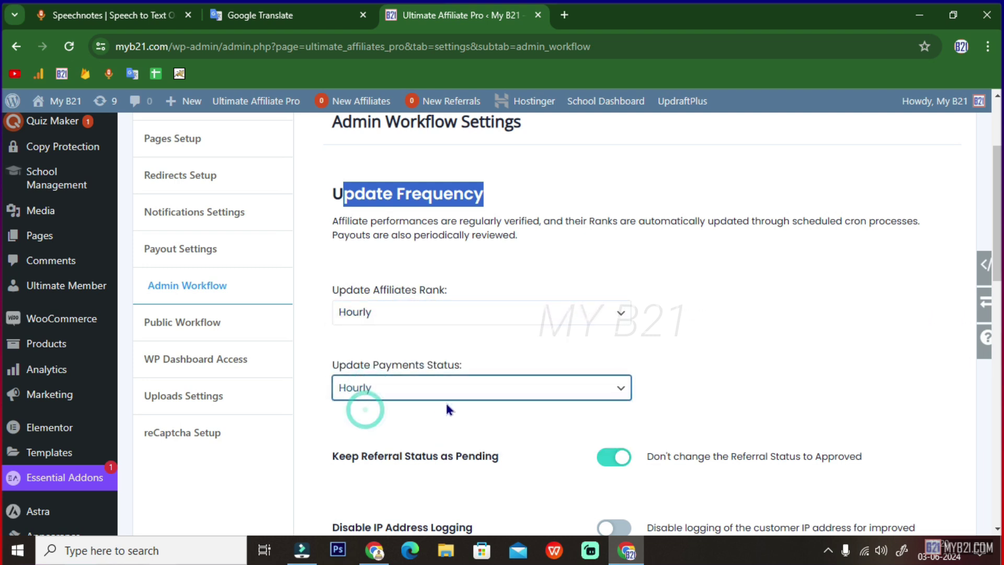
- Change Update Affiliates Rank and Update Payments Status to At every 12hours
left_click_drag(334, 290, 455, 299)
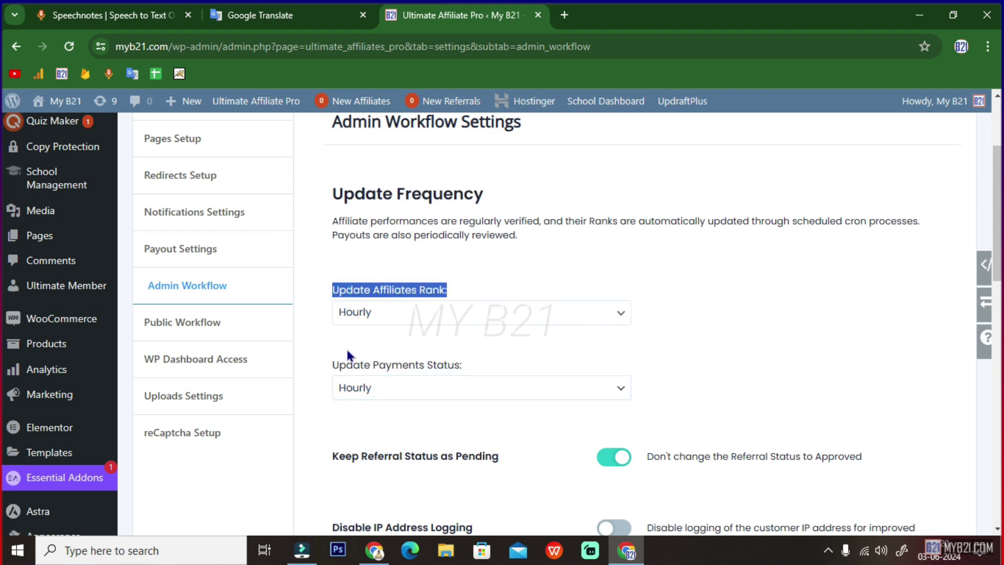
left_click_drag(332, 364, 445, 362)
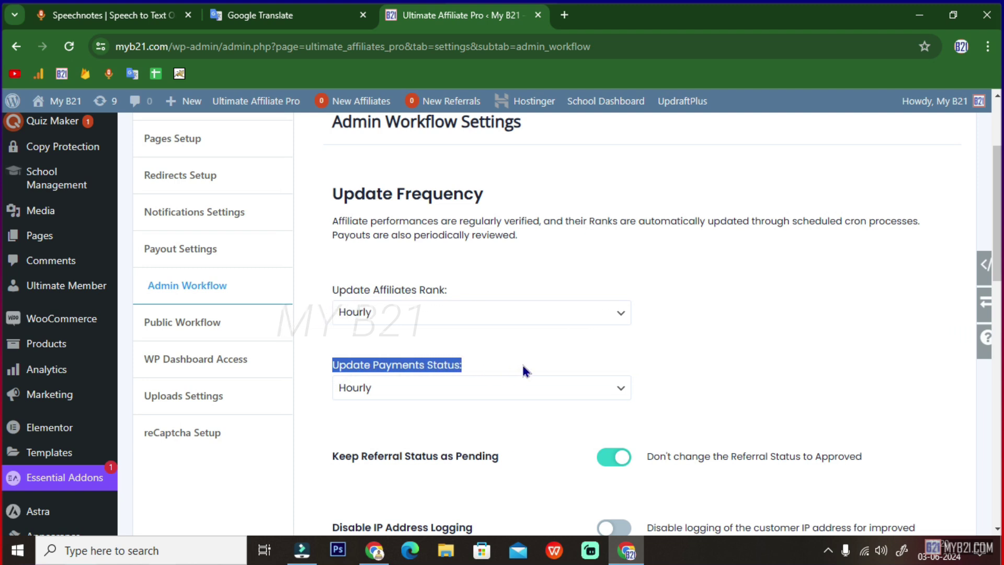
left_click(378, 312)
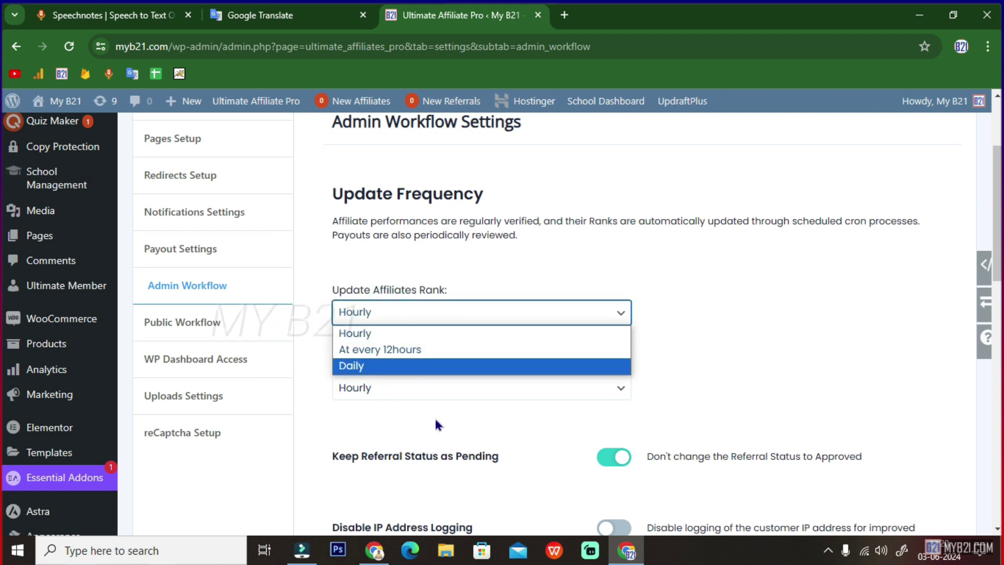
left_click(377, 349)
left_click(376, 393)
left_click(377, 425)
- Review the Keep Referral Status as Pending, Disable IP Address Logging and Show Dashboard Notifications options unchanged
scroll(460, 392, "down", 2)
left_click(386, 314)
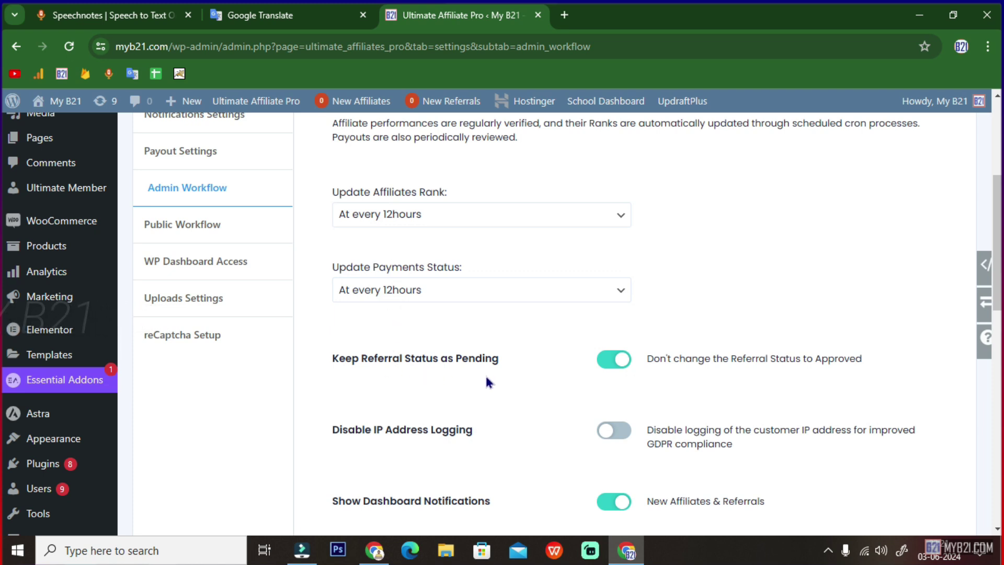
left_click_drag(336, 366, 499, 360)
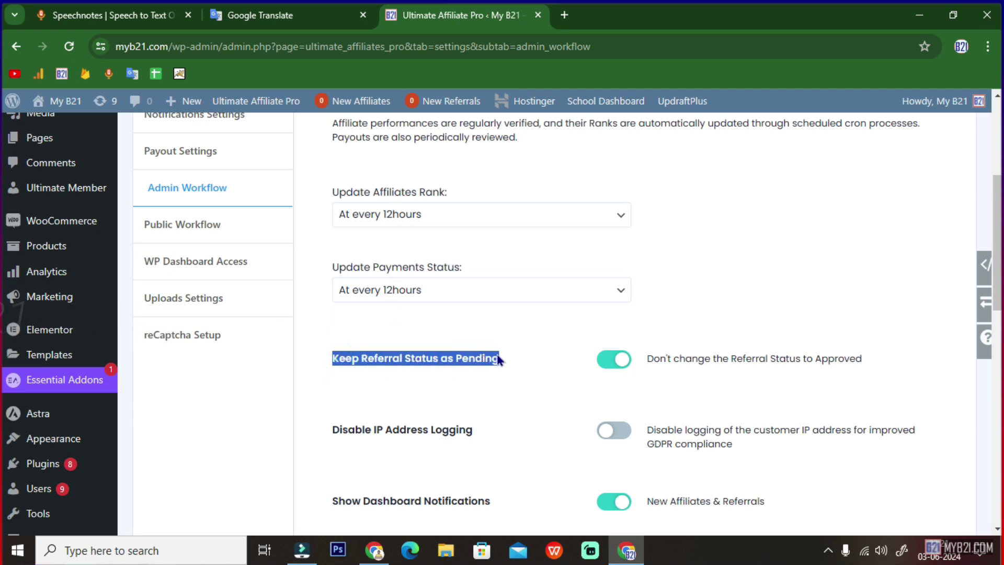
left_click_drag(648, 358, 766, 353)
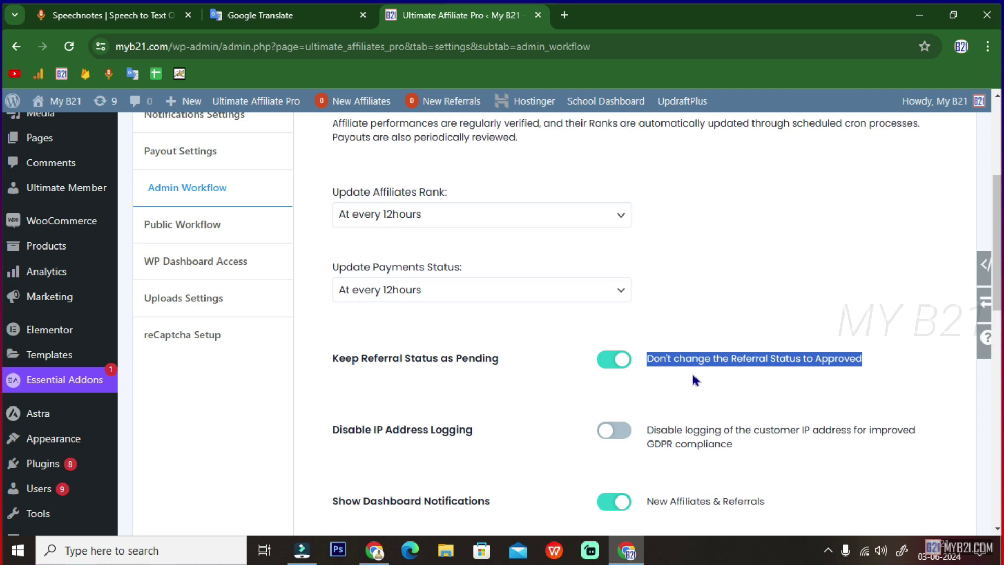
scroll(711, 372, "down", 1)
left_click_drag(331, 381, 488, 381)
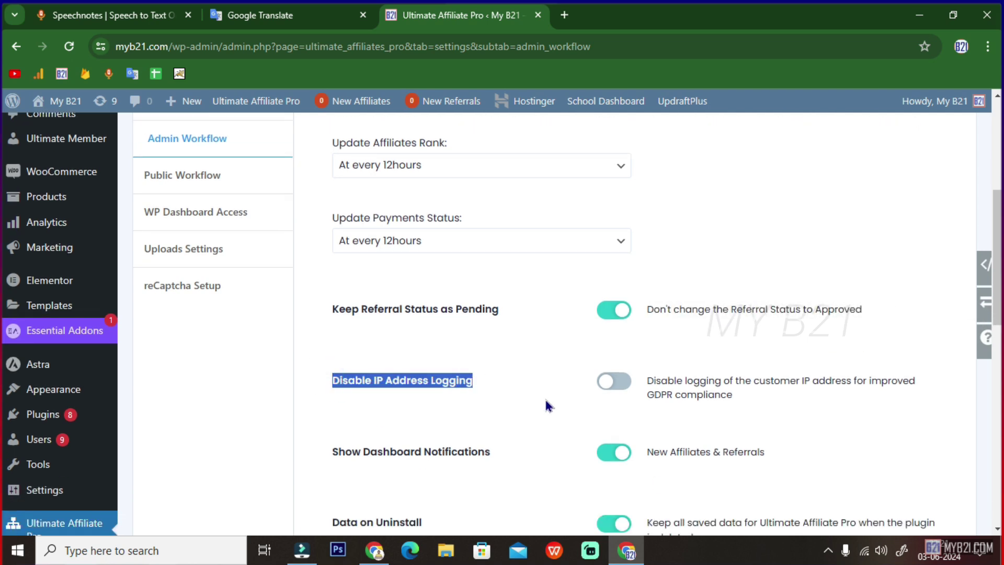
left_click_drag(661, 381, 790, 398)
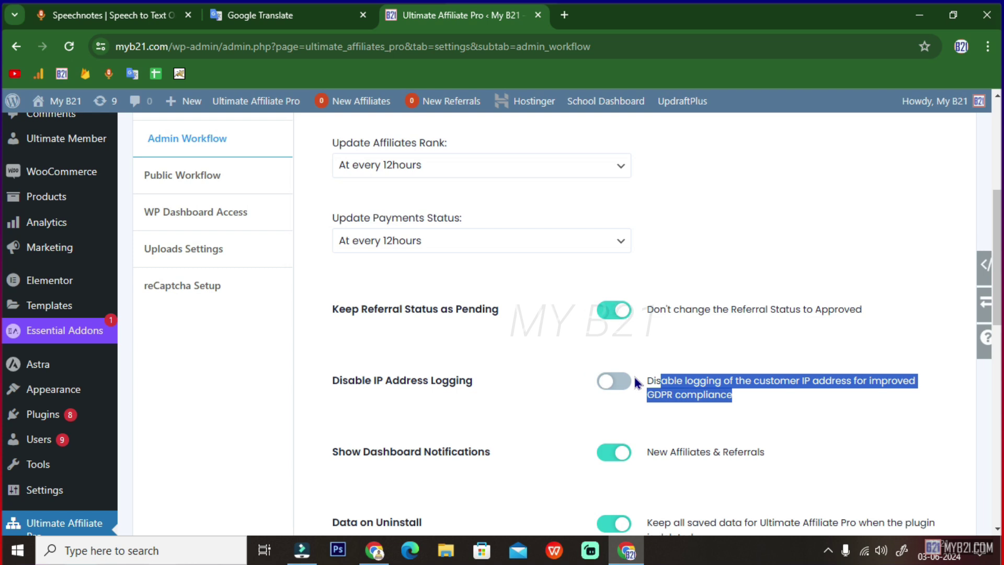
scroll(557, 418, "down", 2)
left_click_drag(325, 358, 764, 347)
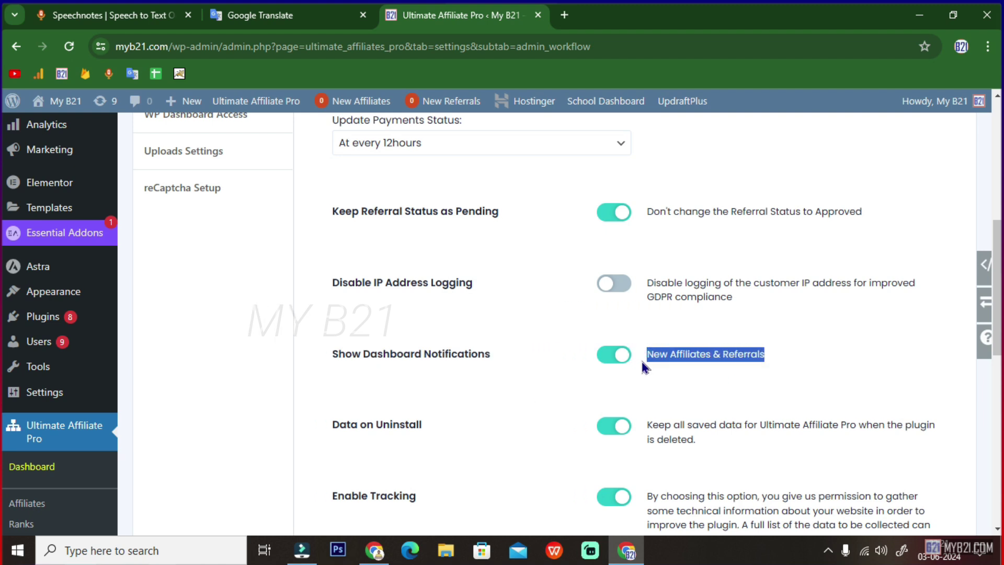
- Leave Data on Uninstall and Enable Tracking as they are and save the admin workflow settings
scroll(512, 372, "down", 2)
left_click_drag(335, 325, 423, 325)
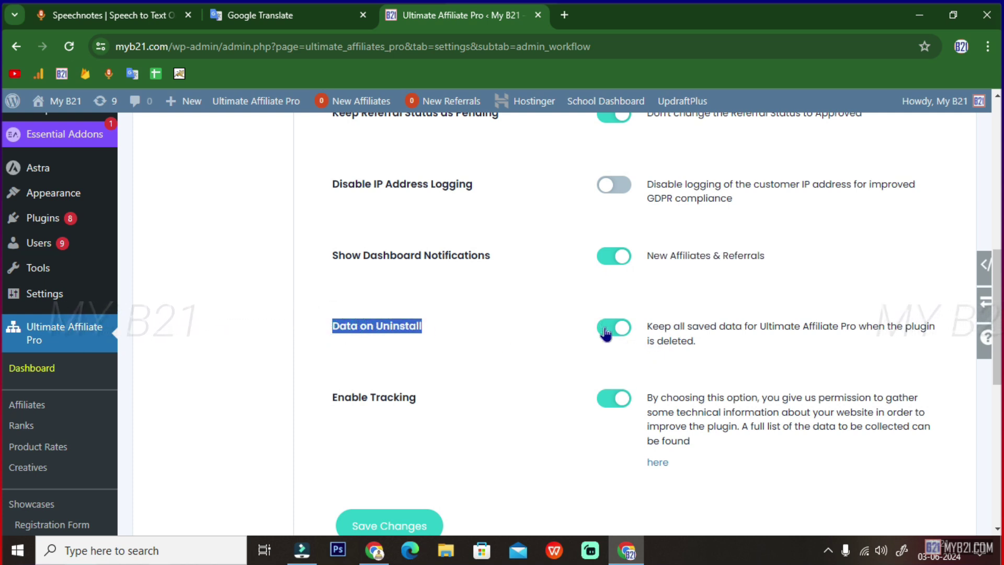
left_click(421, 341)
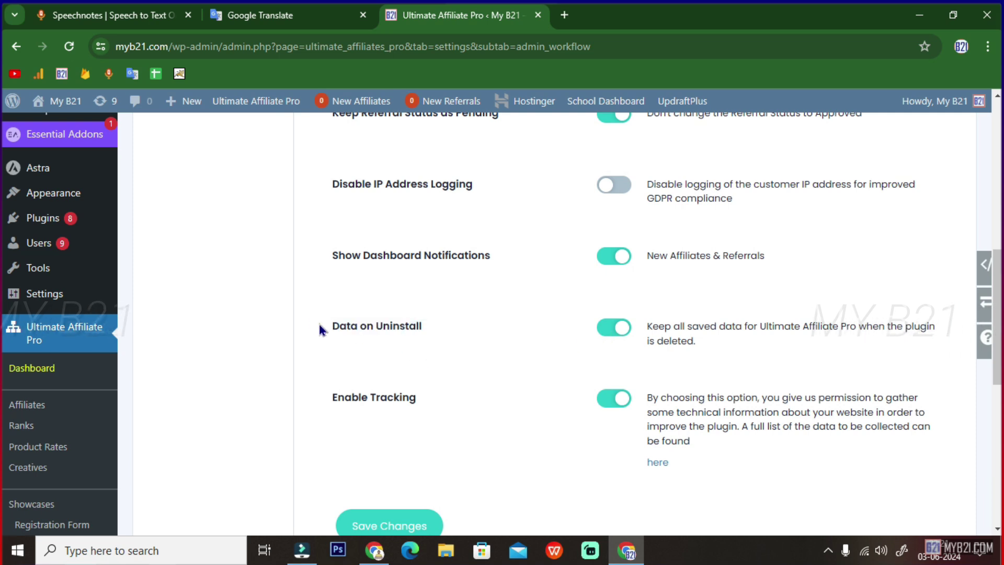
left_click_drag(320, 324, 433, 320)
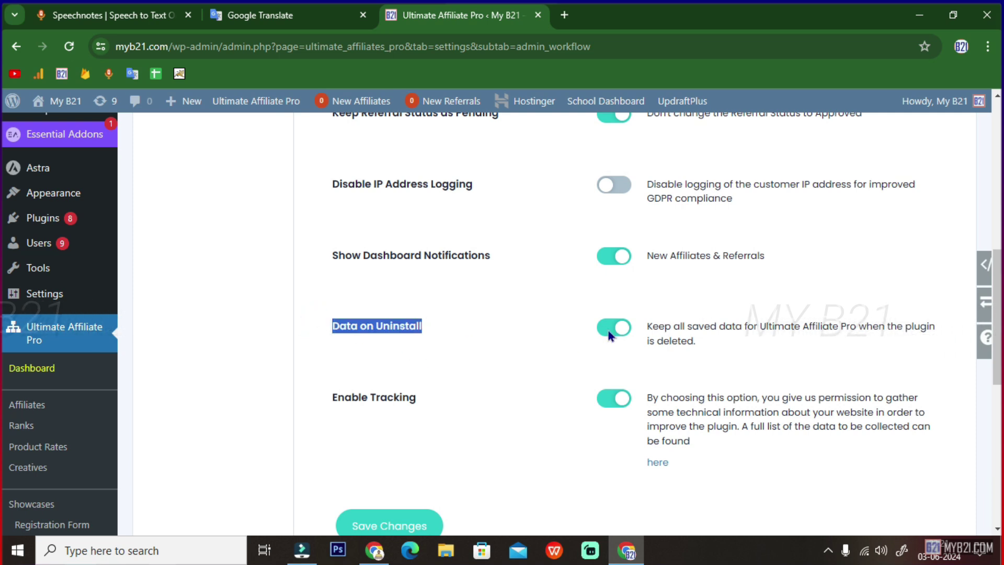
scroll(616, 334, "down", 1)
scroll(617, 308, "down", 2)
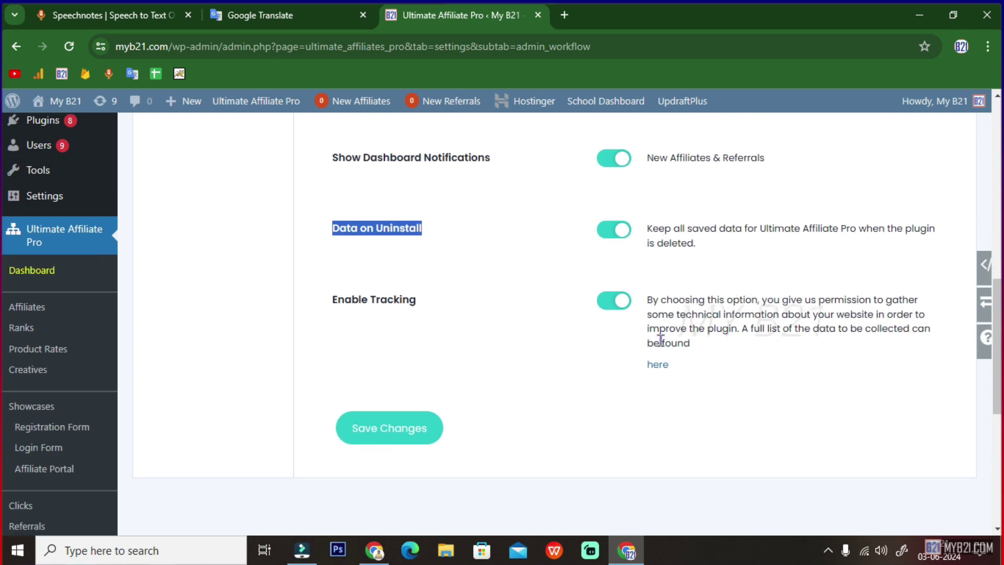
scroll(575, 285, "down", 1)
left_click_drag(333, 257, 413, 256)
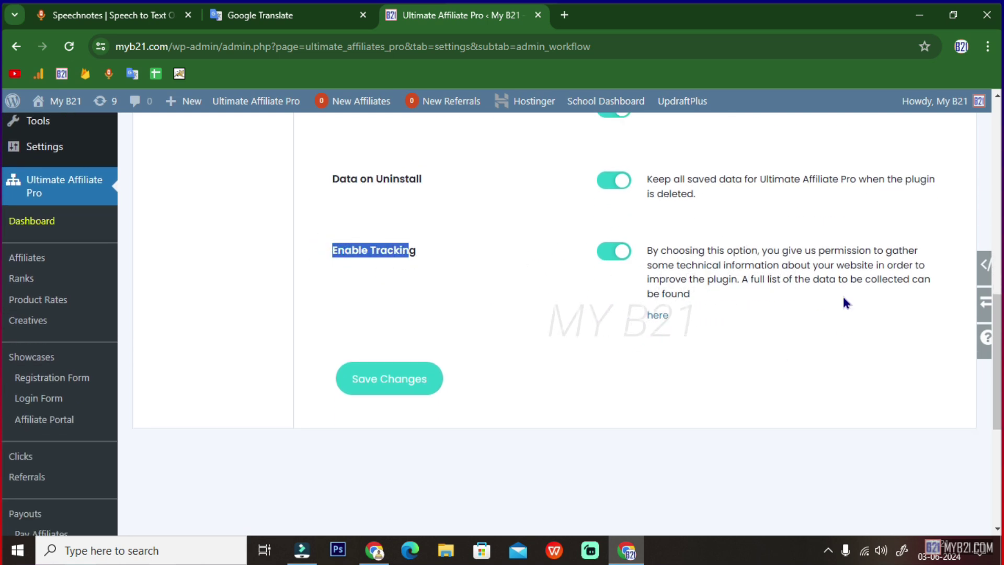
left_click(393, 386)
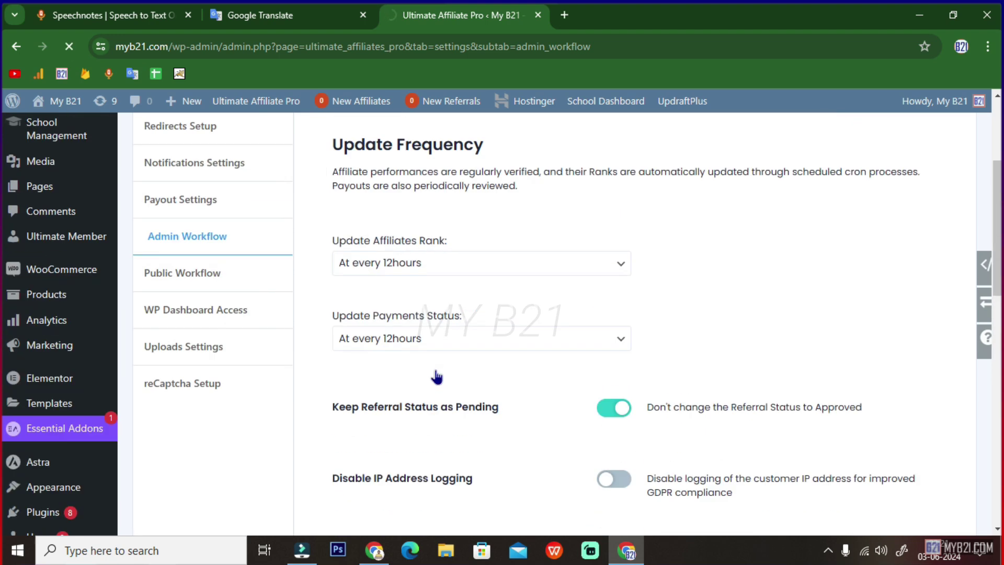
scroll(246, 345, "down", 2)
- Save Public Workflow with all source custom names, Ultimate Membership Pro through CPM Commission, at default labels
left_click(186, 378)
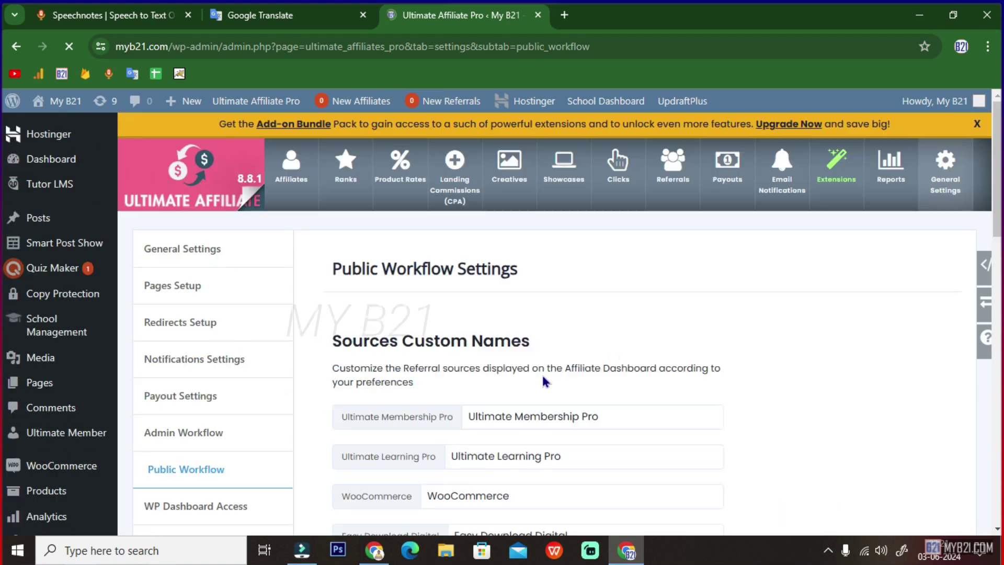
scroll(541, 372, "down", 3)
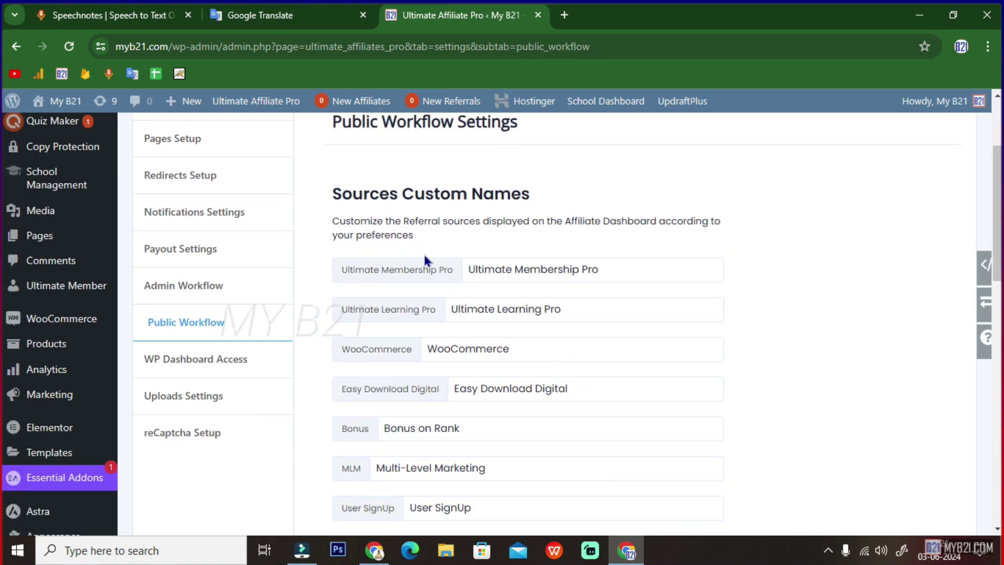
scroll(424, 259, "down", 6)
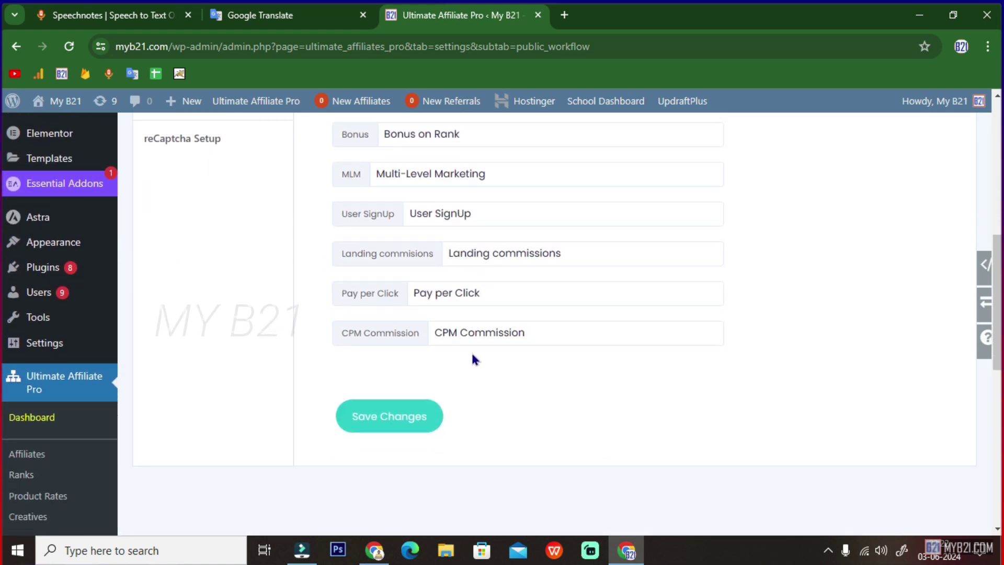
left_click(421, 379)
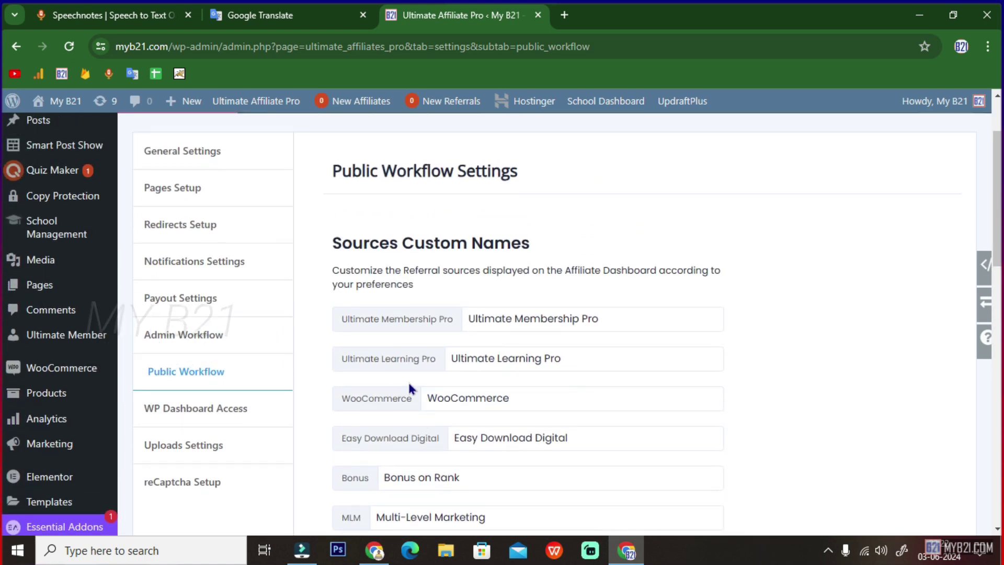
scroll(314, 371, "down", 15)
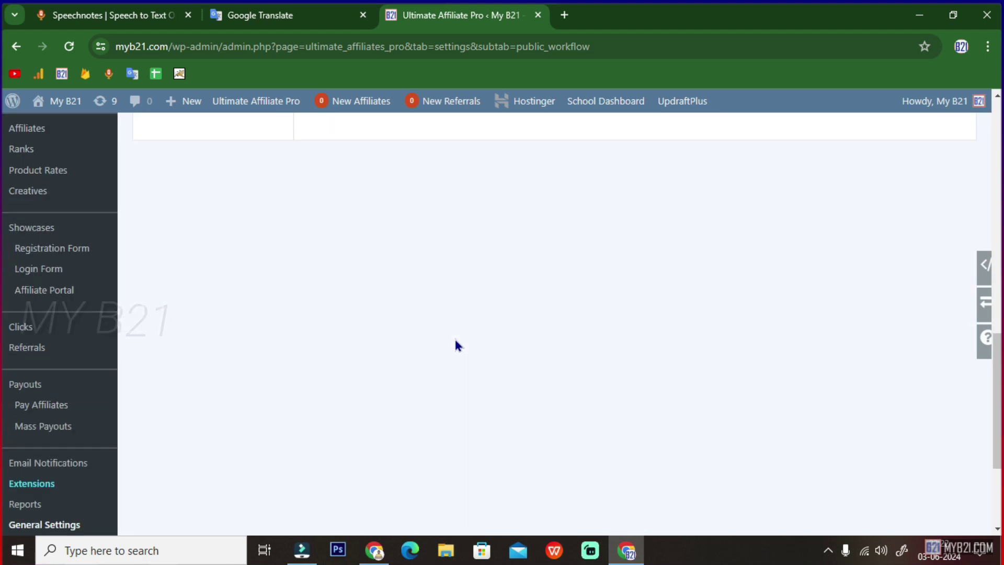
scroll(455, 342, "up", 15)
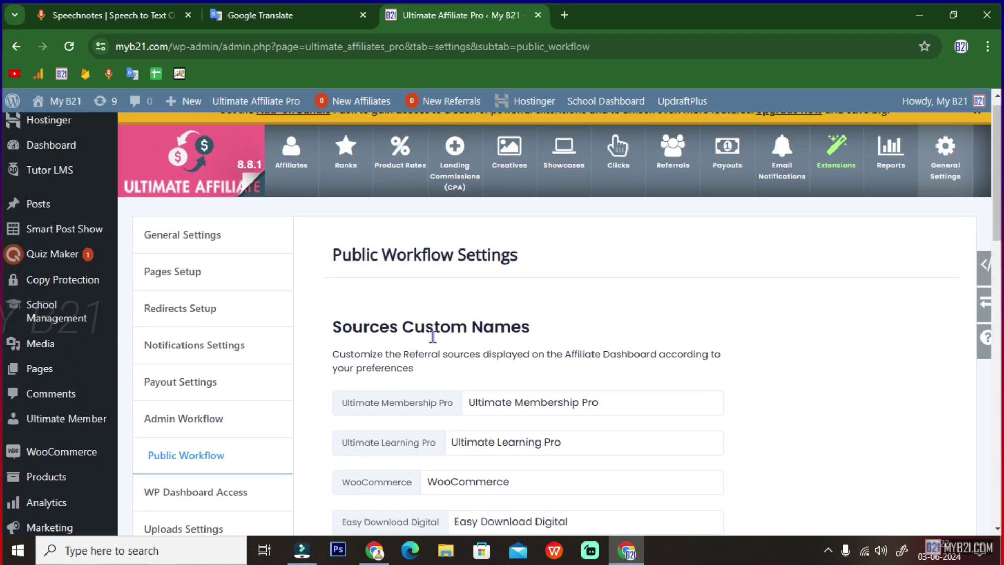
scroll(184, 375, "down", 4)
- Review the WP Dashboard Access role toggles, with only Administrator granted dashboard access
left_click(197, 298)
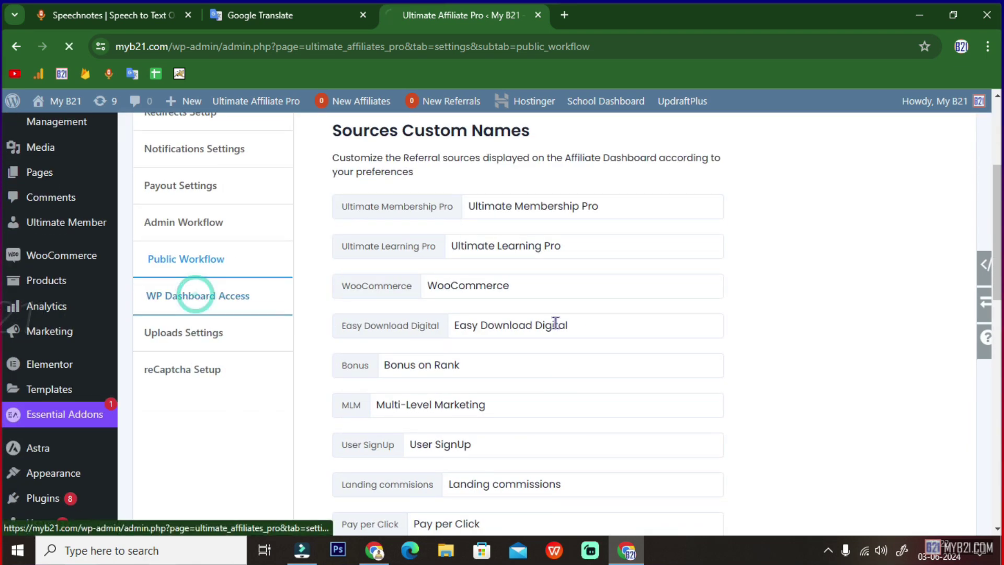
left_click_drag(546, 280, 685, 282)
scroll(636, 413, "down", 1)
scroll(637, 410, "down", 1)
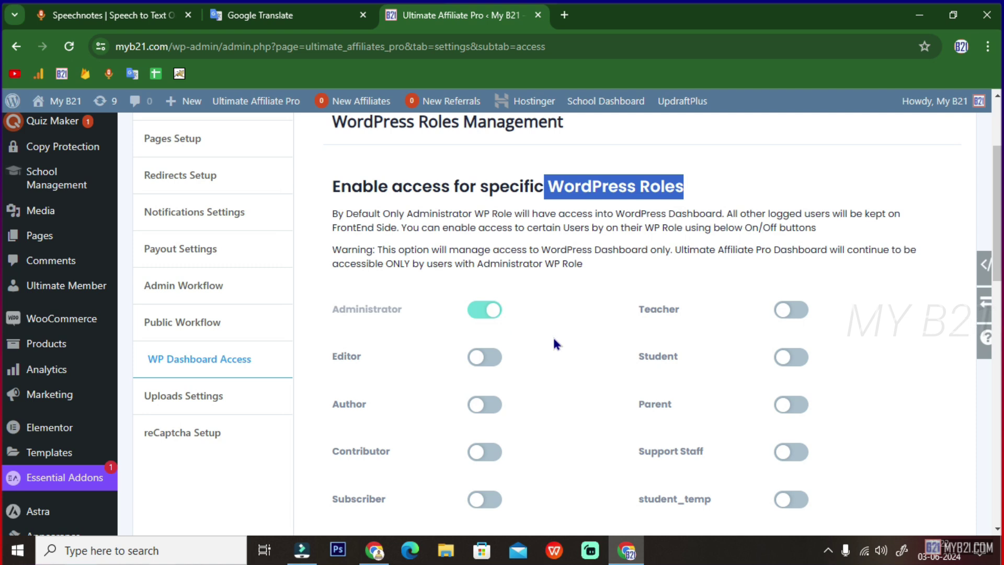
scroll(602, 353, "down", 3)
scroll(603, 354, "up", 5)
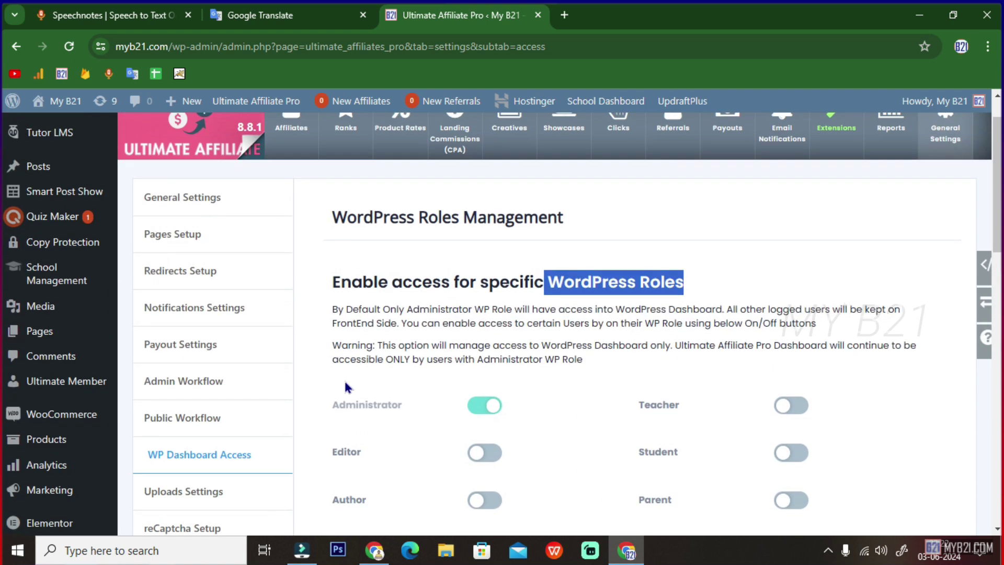
scroll(343, 378, "down", 2)
left_click(206, 396)
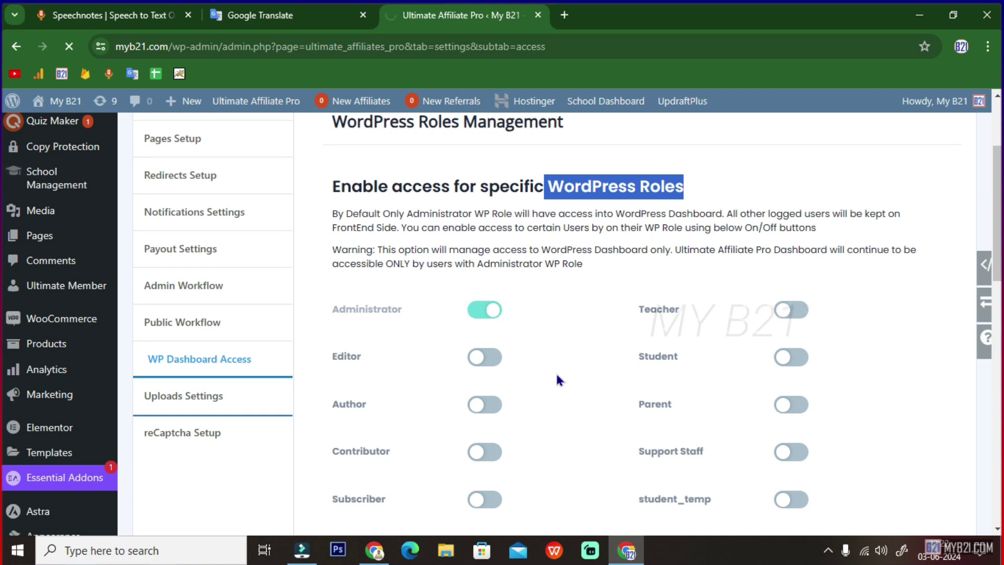
- Review the accepted file extensions and the 5 MB upload and 1 MB avatar limits, leaving them unchanged
scroll(527, 379, "down", 2)
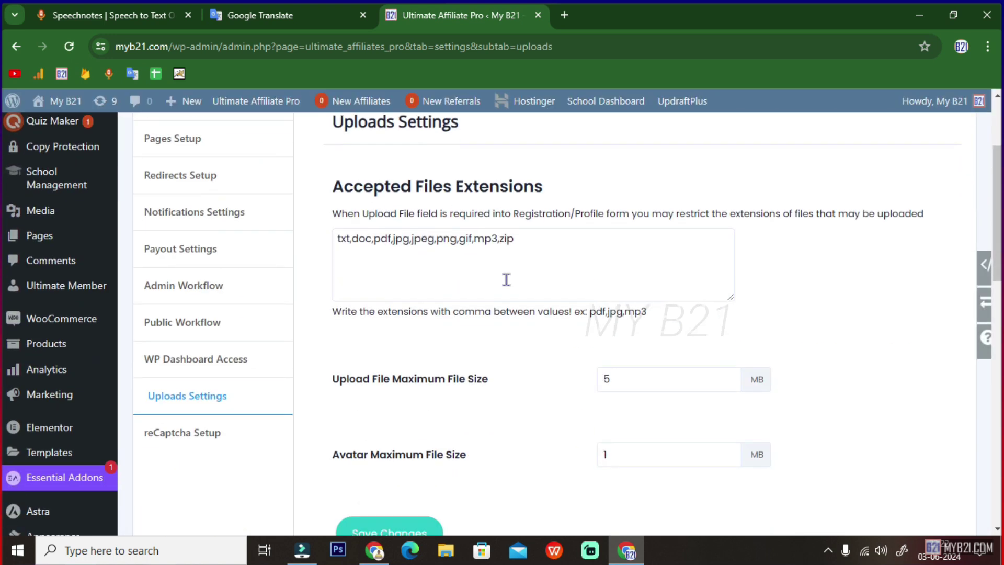
left_click_drag(533, 246, 341, 243)
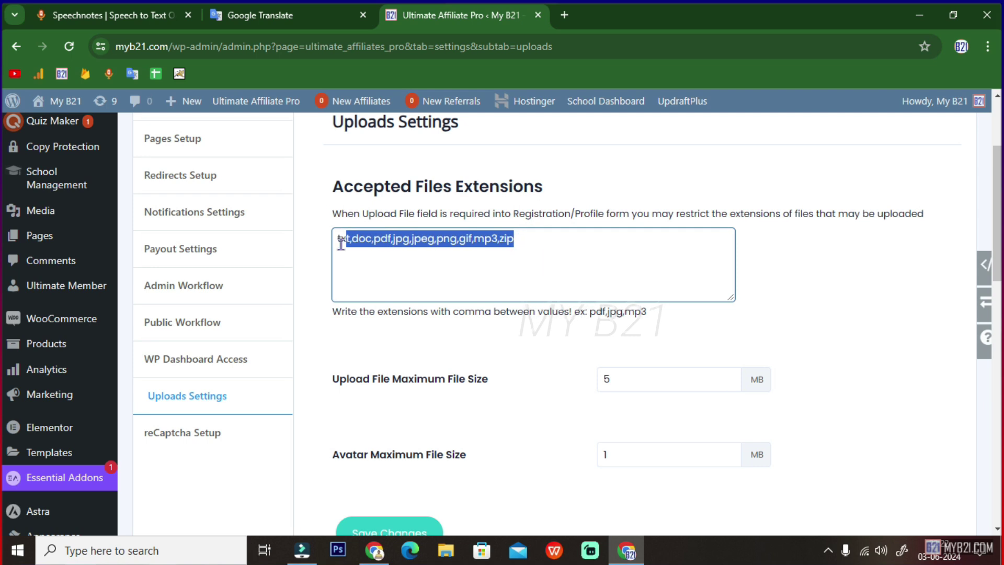
left_click_drag(336, 186, 542, 188)
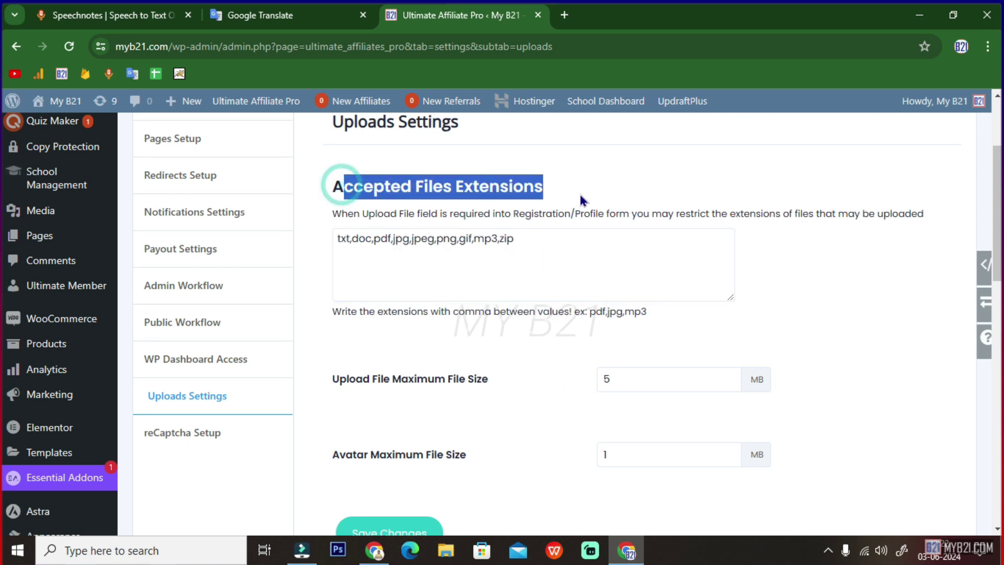
left_click(560, 291)
scroll(561, 294, "down", 2)
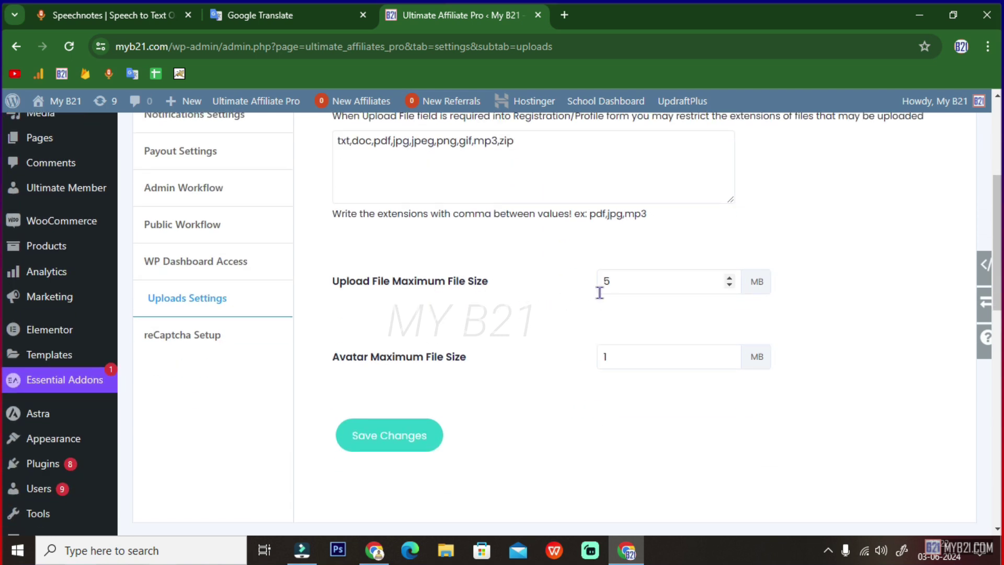
double_click(634, 281)
double_click(611, 355)
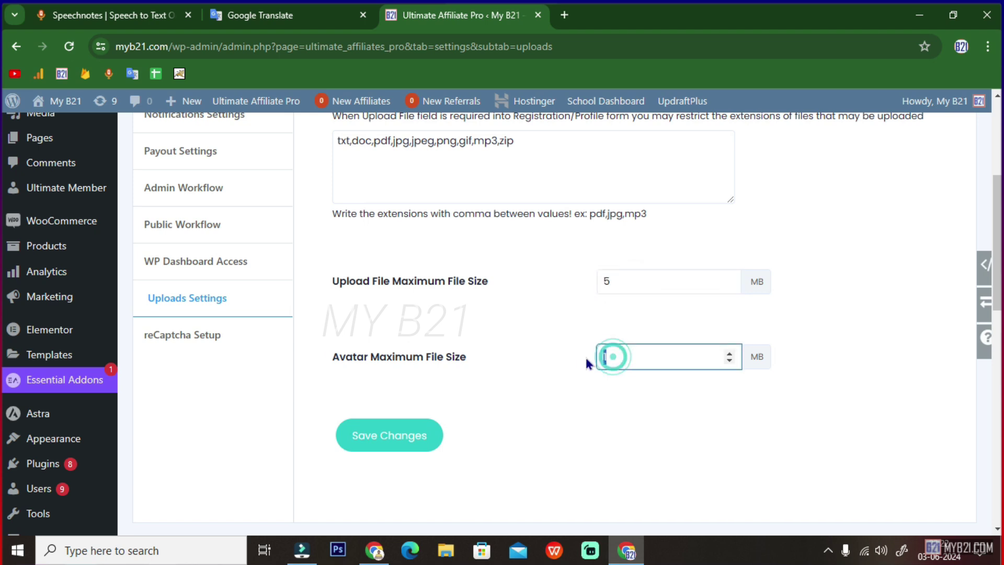
left_click(507, 374)
scroll(286, 360, "up", 1)
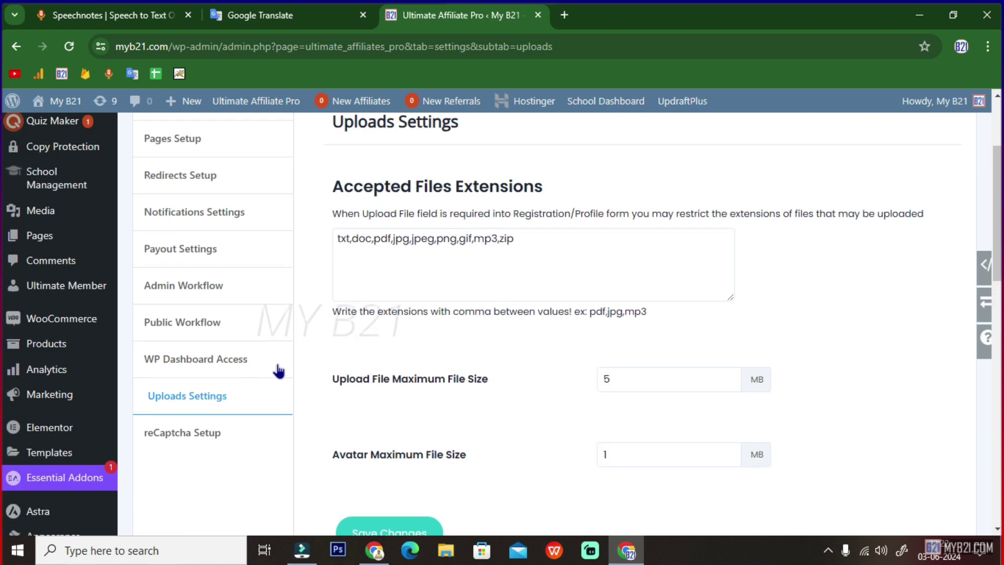
left_click(208, 389)
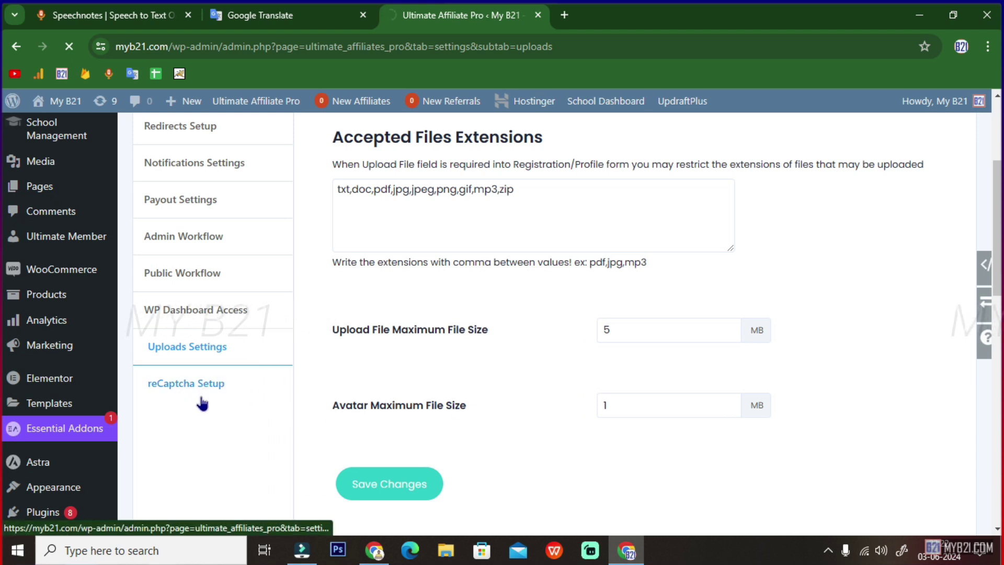
- Read the reCAPTCHA v2 setup instructions, then go to General Settings showing Biggest Amount rate calculation
scroll(388, 387, "down", 4)
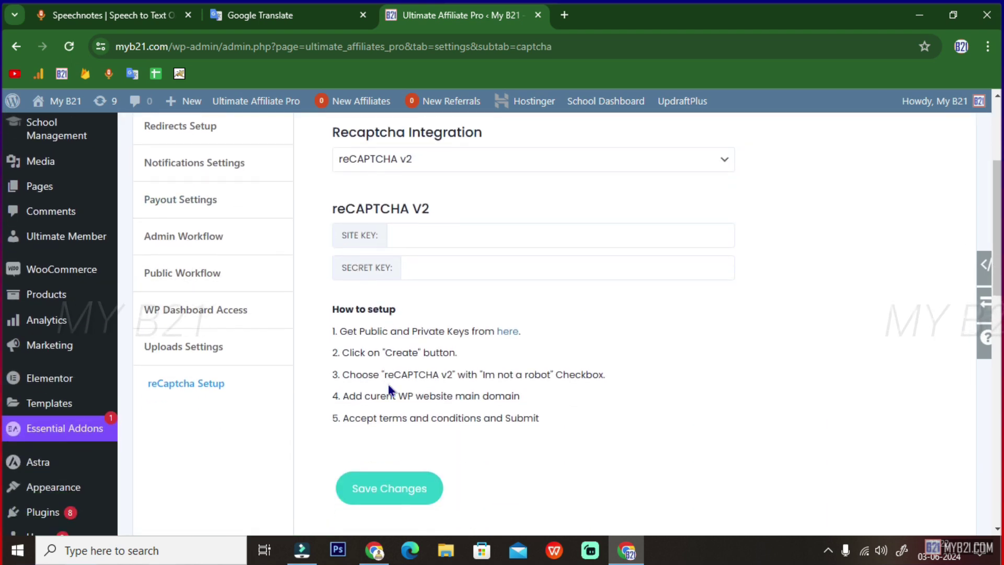
scroll(387, 399, "up", 2)
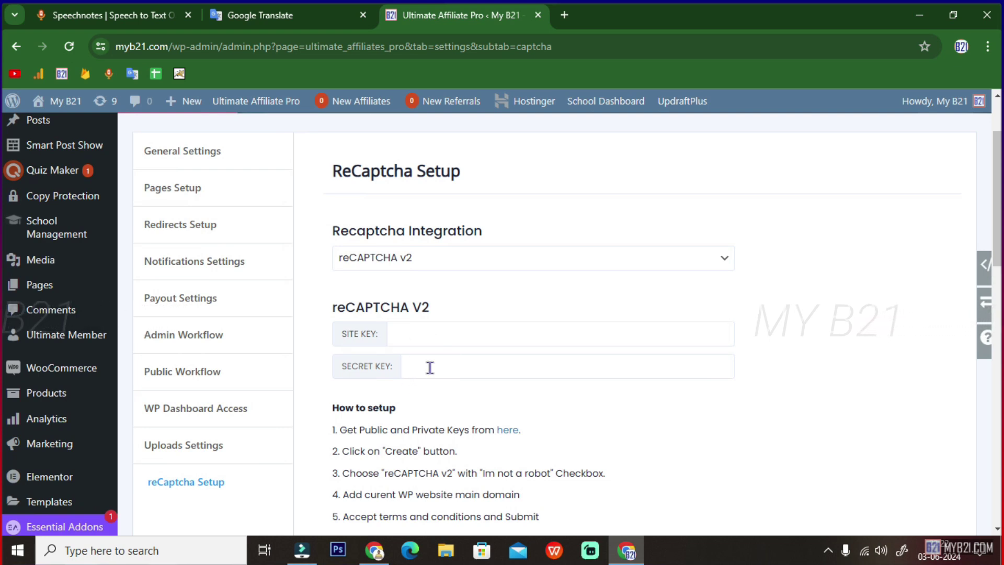
scroll(425, 282, "down", 3)
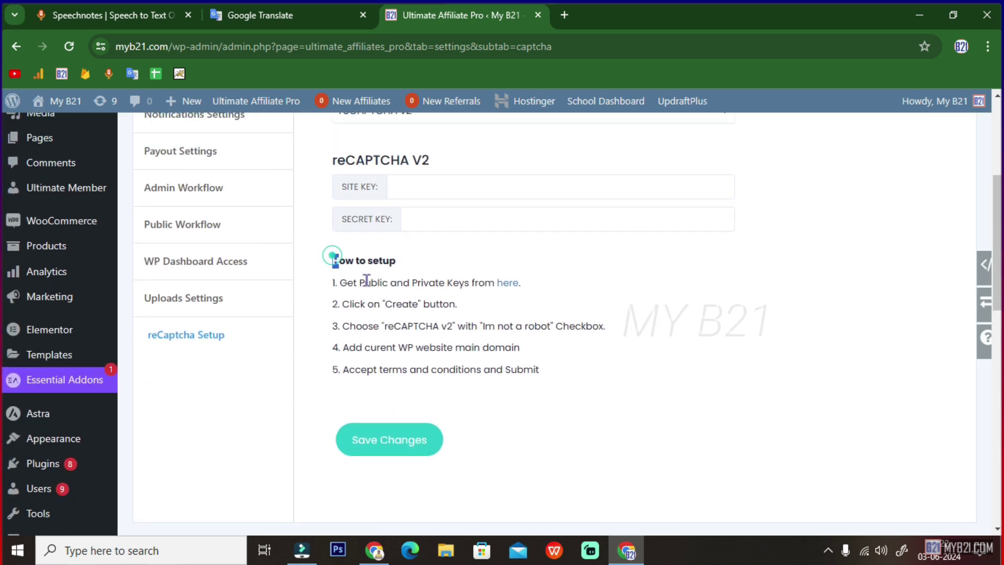
left_click_drag(333, 259, 556, 370)
scroll(556, 387, "up", 5)
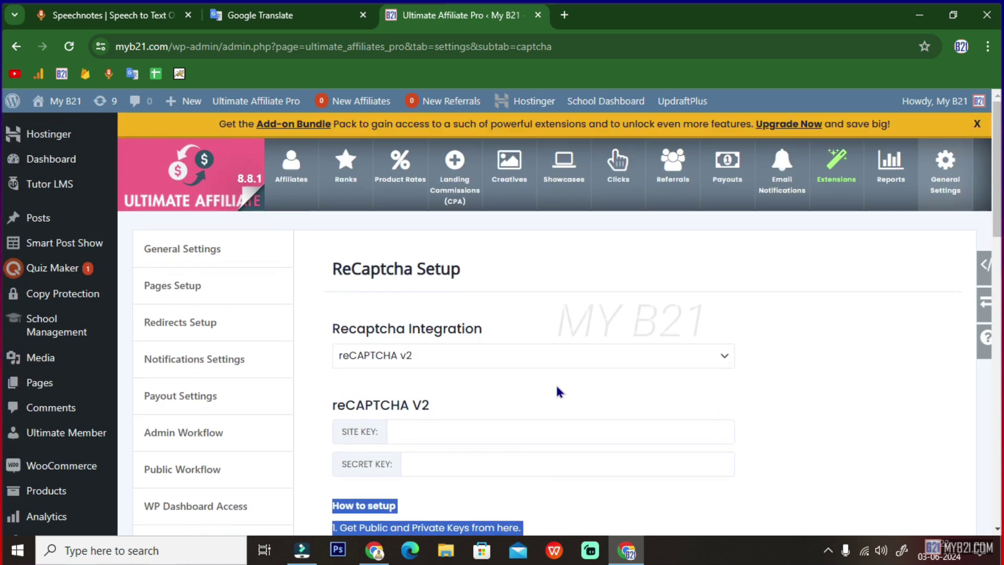
left_click(944, 188)
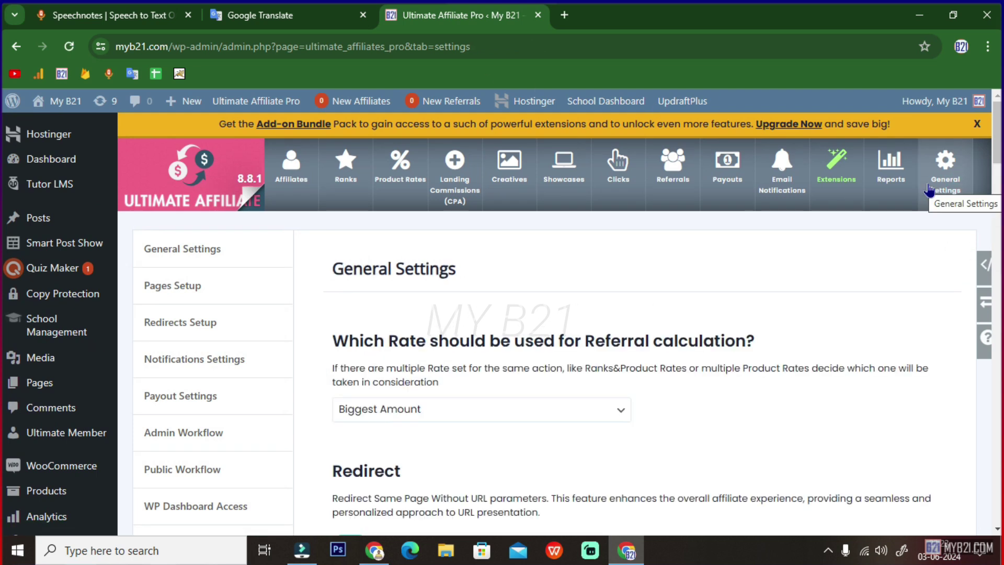
- Check the Rank note in Speechnotes, then open Manage Ranks and edit BRONZE 1 (2.00%)
left_click(155, 16)
left_click_drag(85, 383, 387, 384)
left_click(455, 15)
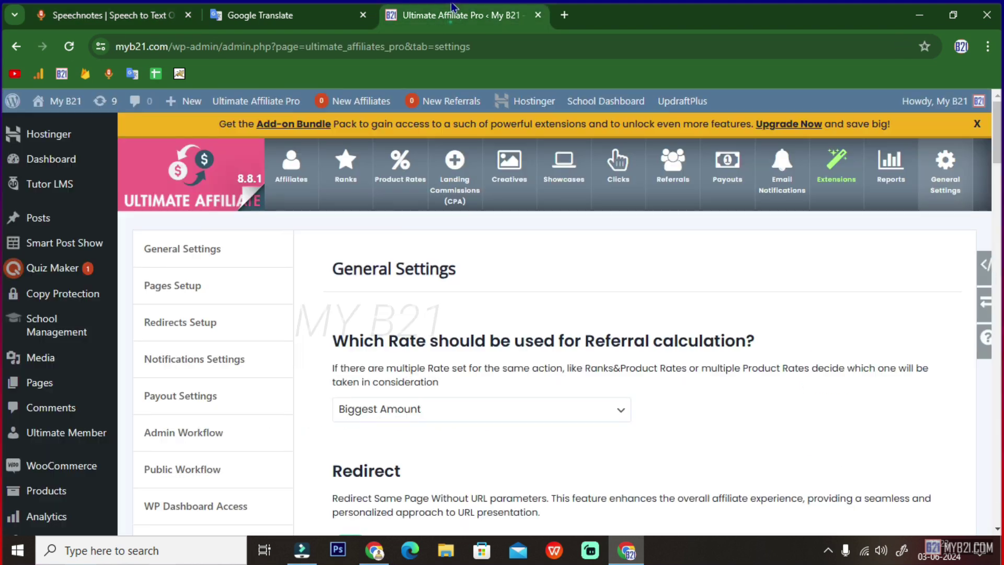
left_click(338, 177)
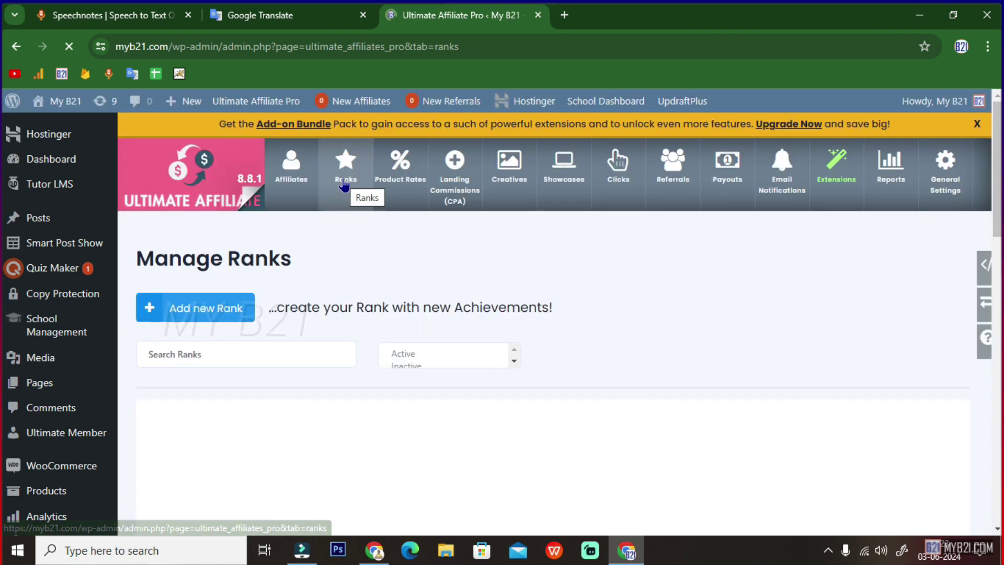
scroll(355, 337, "down", 1)
scroll(355, 337, "down", 3)
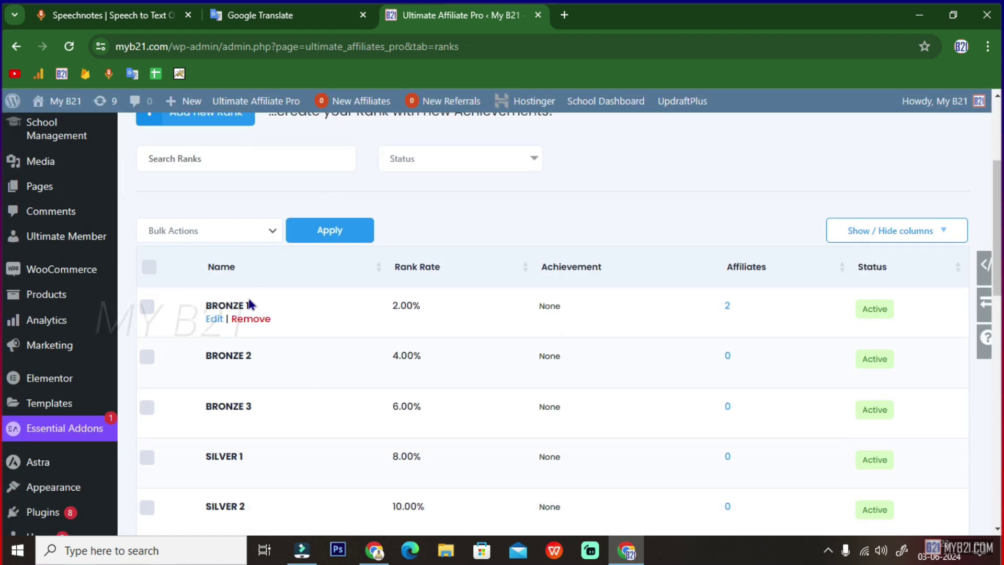
left_click(215, 319)
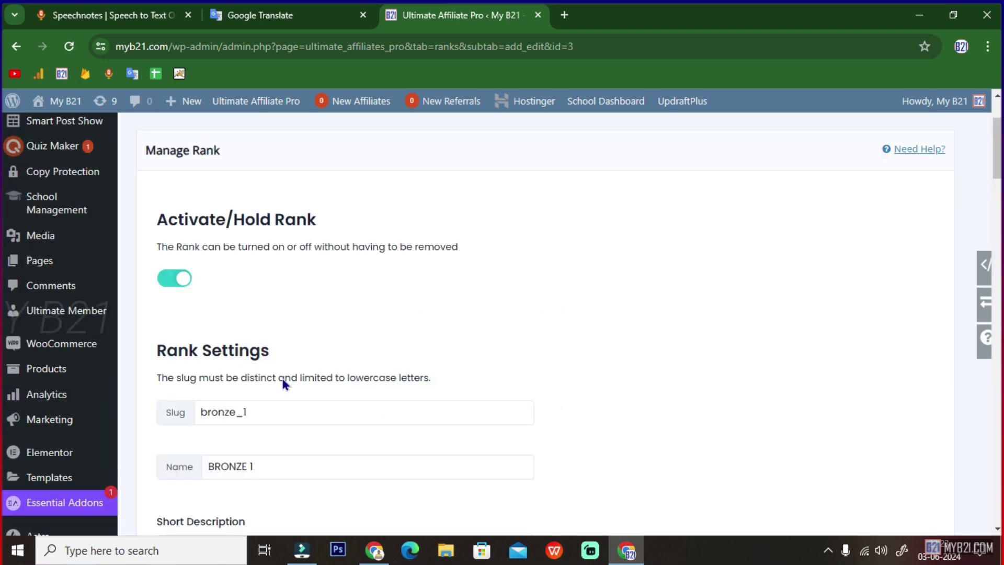
left_click_drag(150, 196, 316, 195)
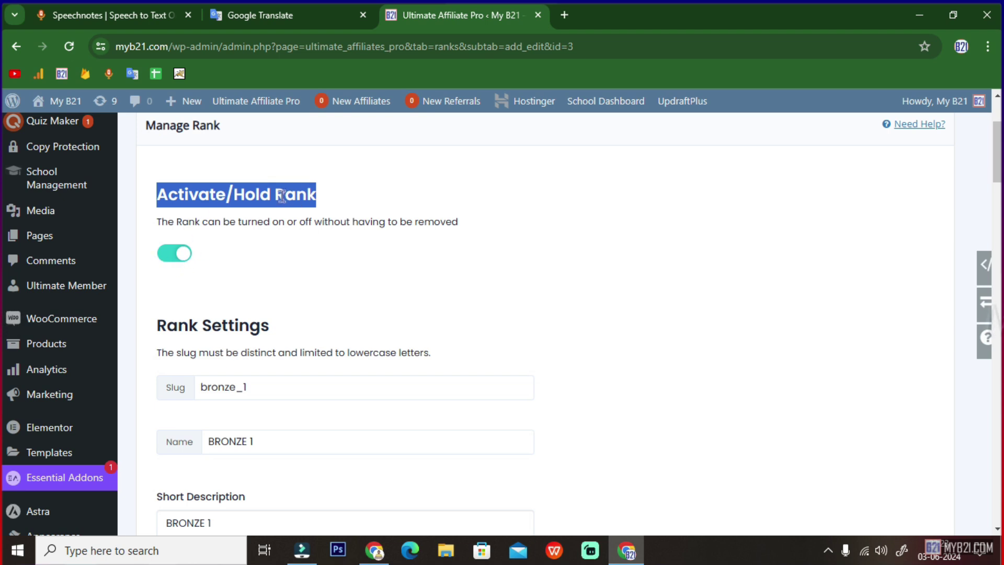
scroll(305, 198, "down", 2)
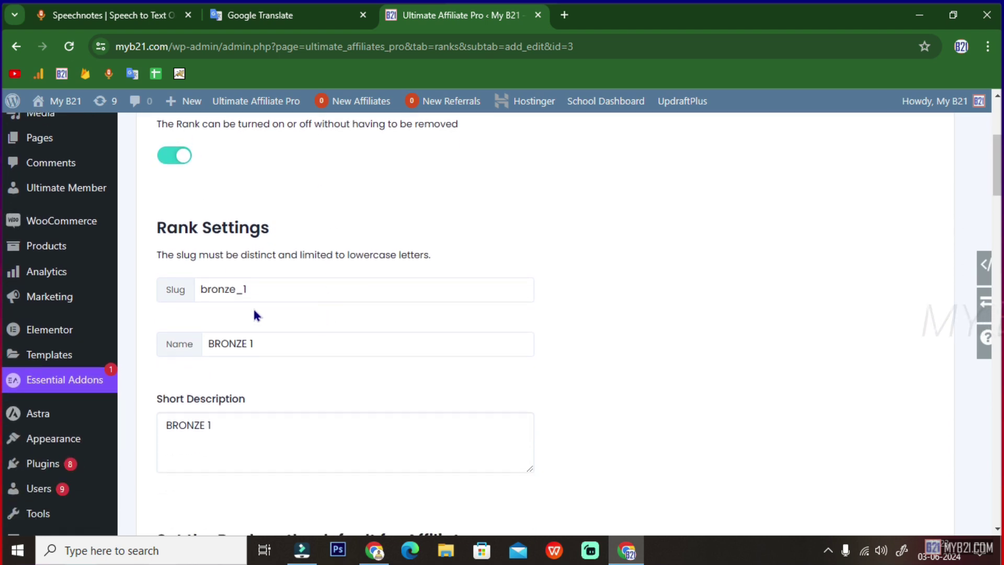
left_click_drag(256, 289, 182, 294)
left_click_drag(266, 346, 167, 327)
scroll(287, 372, "down", 2)
scroll(162, 291, "down", 2)
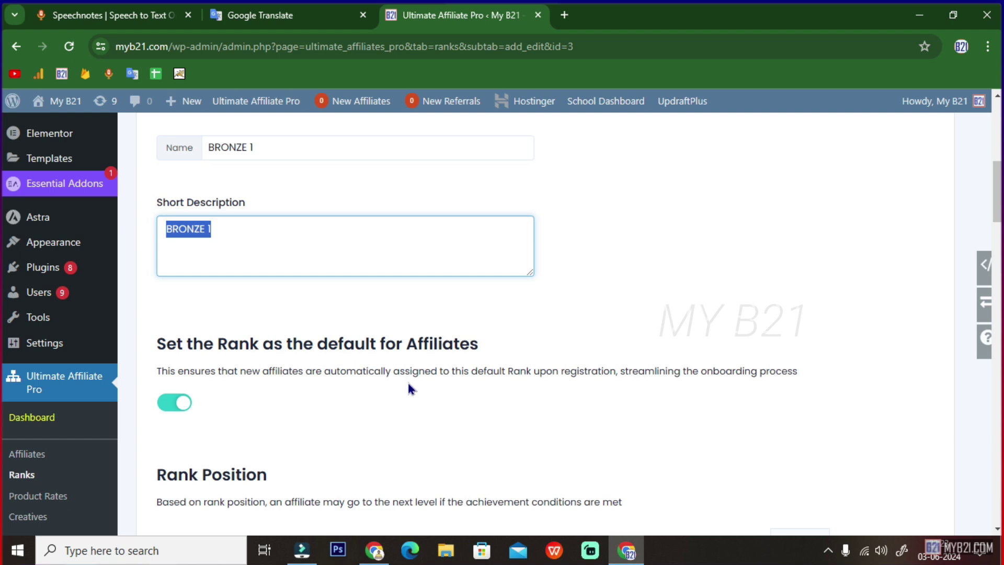
left_click(169, 346)
left_click_drag(224, 235, 171, 253)
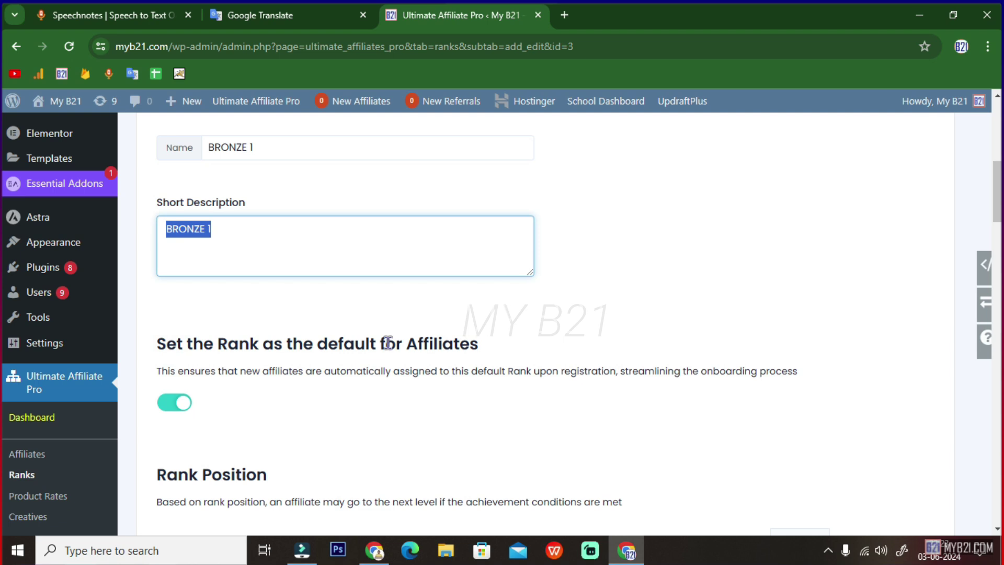
scroll(387, 344, "down", 5)
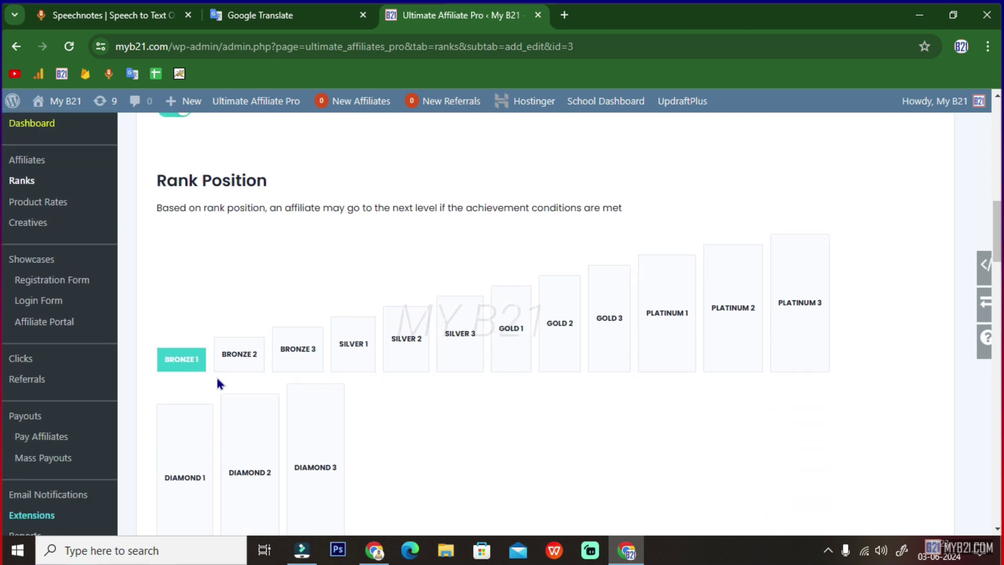
scroll(831, 317, "down", 2)
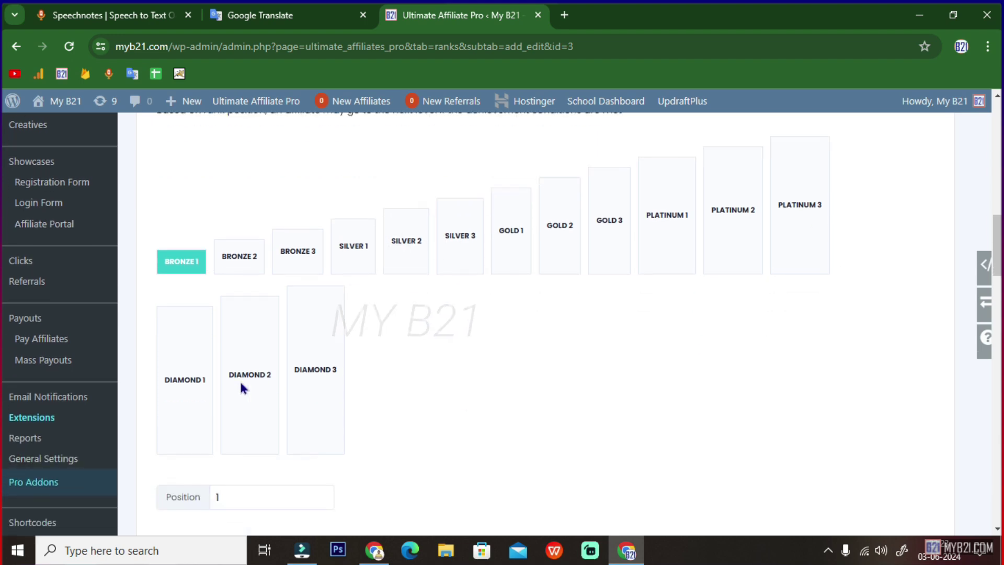
left_click_drag(336, 377, 169, 259)
scroll(394, 371, "down", 5)
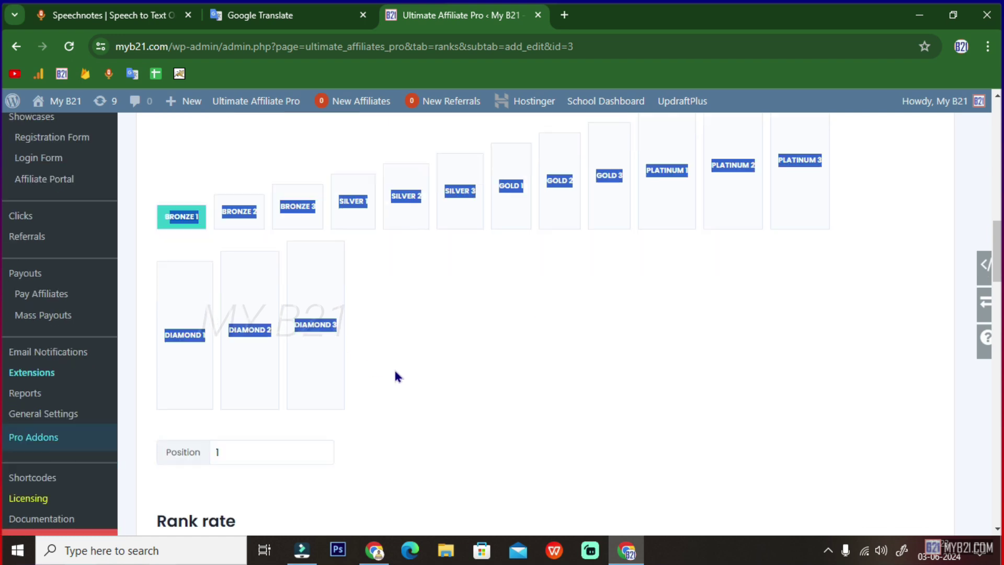
left_click(237, 251)
double_click(236, 251)
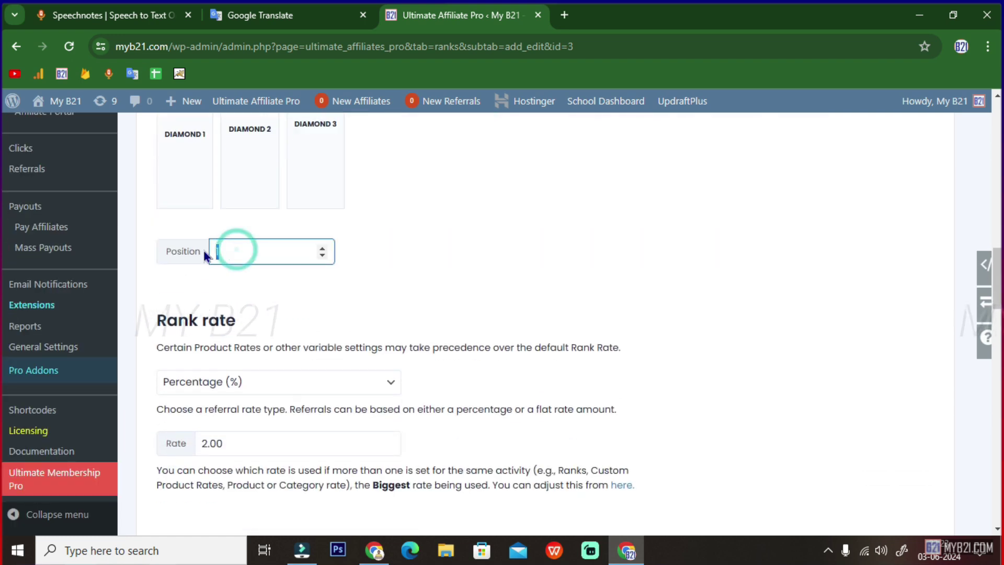
scroll(277, 319, "down", 2)
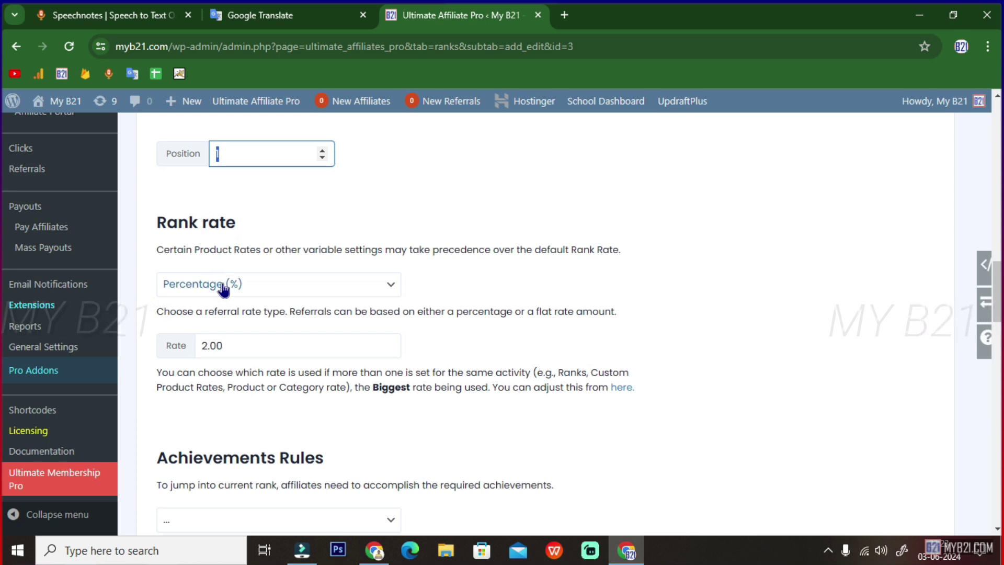
- Switch BRONZE 1's rank rate type to Flat Rate (INR) and change the rate from 2.00 to 0.25
left_click(223, 289)
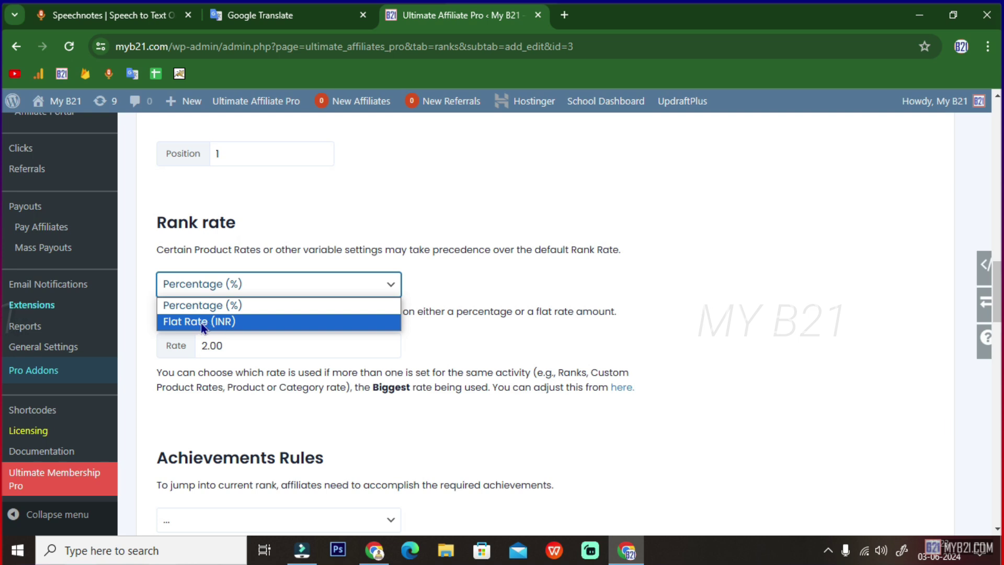
left_click(215, 308)
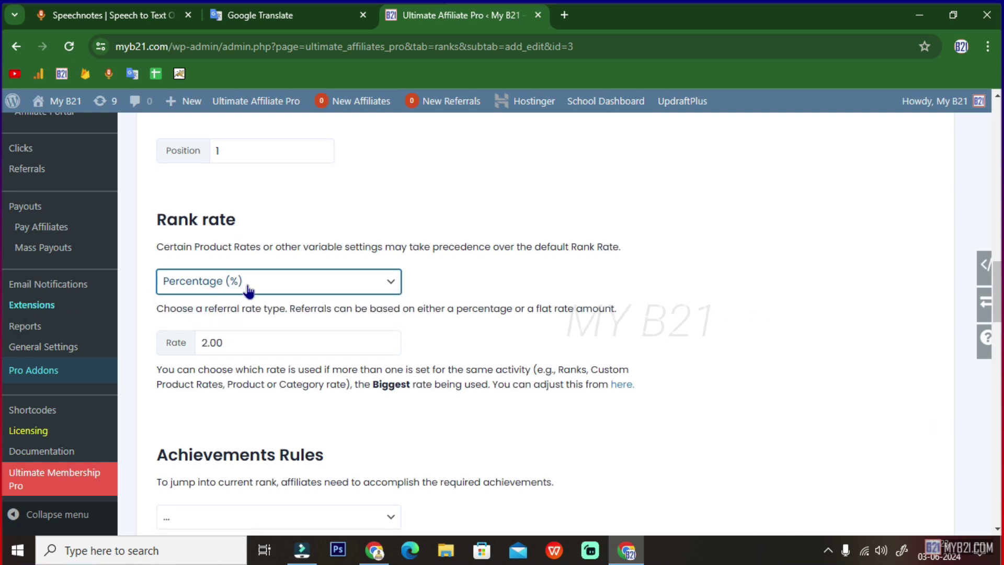
scroll(246, 287, "down", 1)
left_click(263, 234)
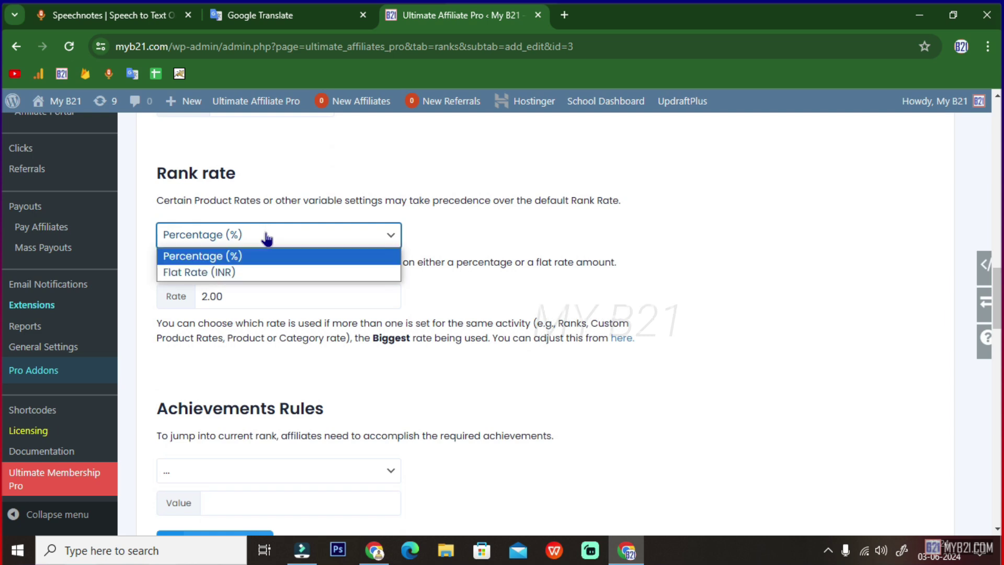
left_click(215, 272)
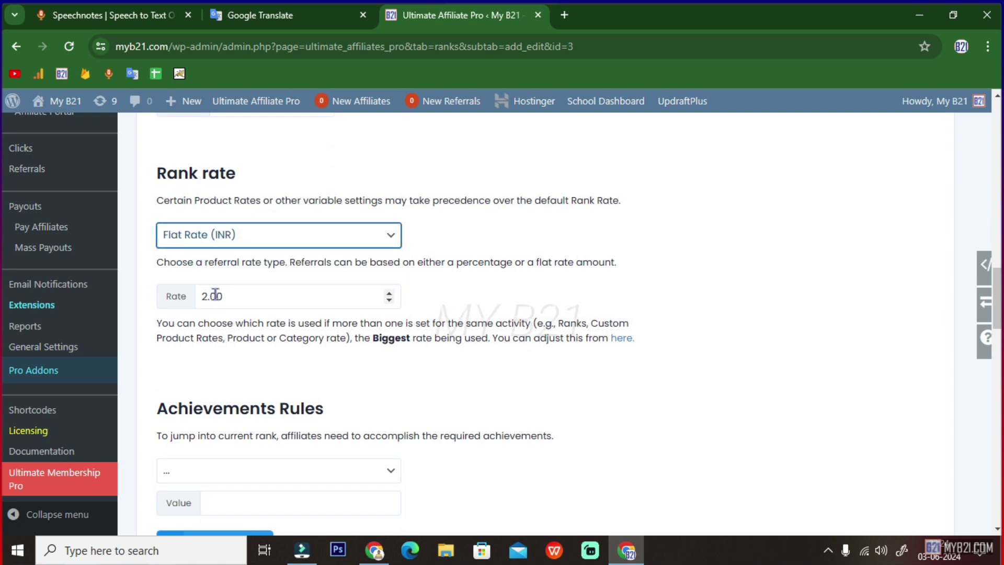
left_click_drag(160, 262, 269, 267)
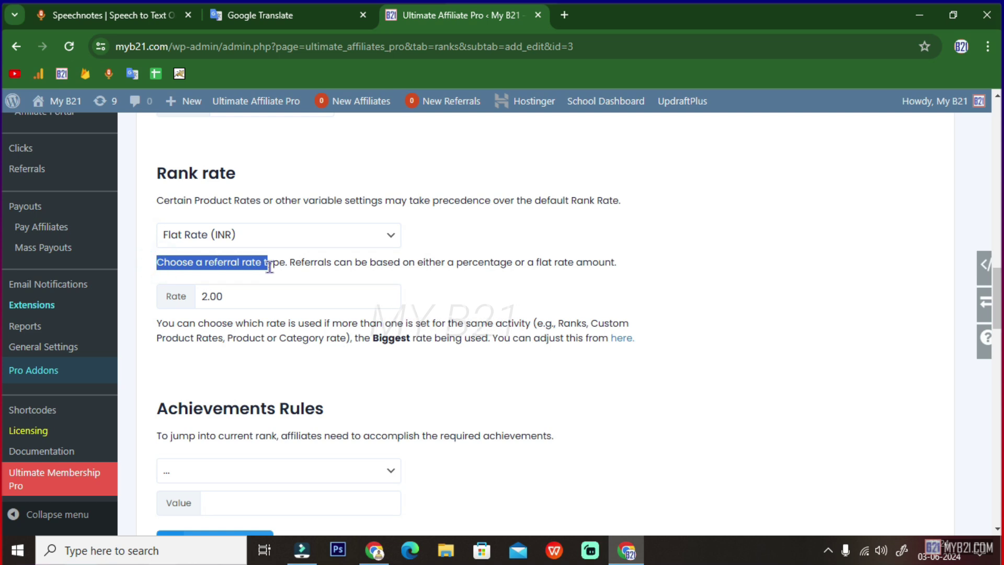
left_click(296, 267)
scroll(183, 314, "up", 1)
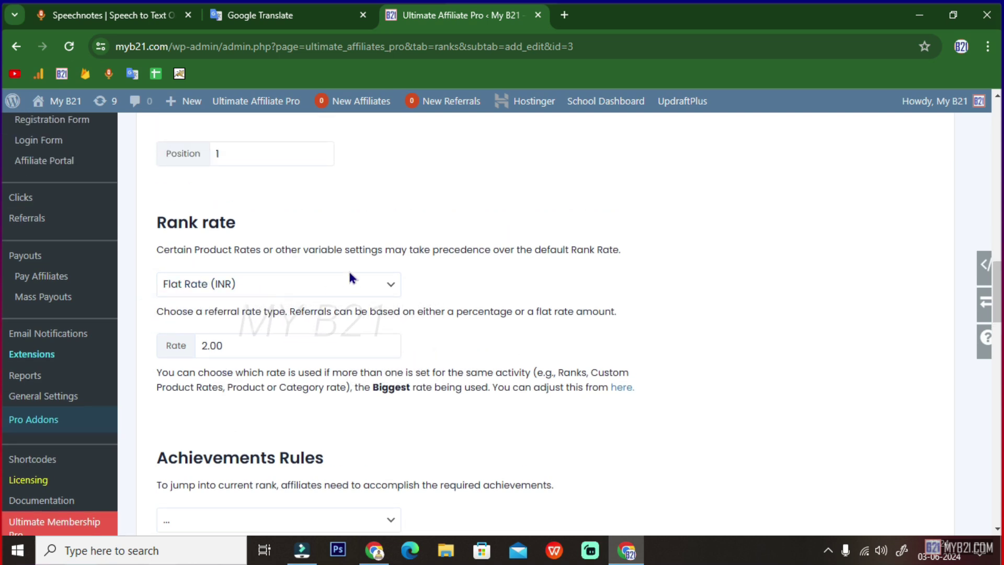
left_click(206, 346)
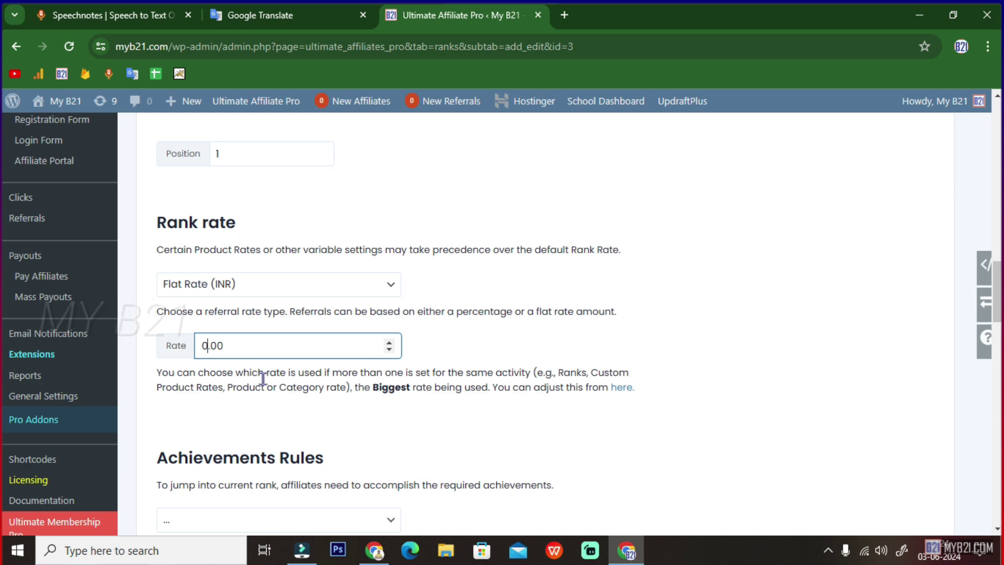
key("Right")
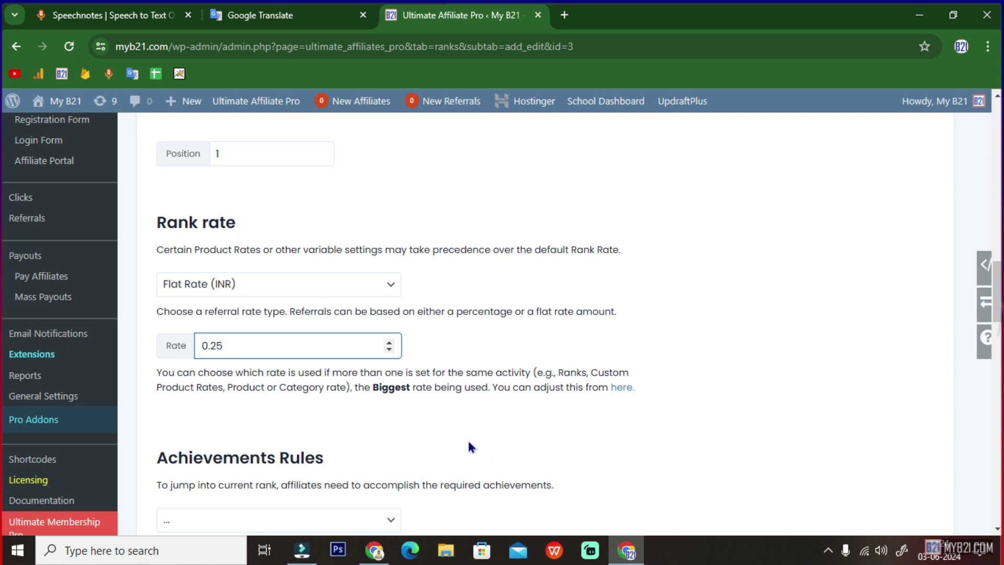
scroll(467, 438, "down", 2)
- Try a Number of Referrals (Rewards) achievement rule with value 1 for BRONZE 1
scroll(322, 372, "down", 1)
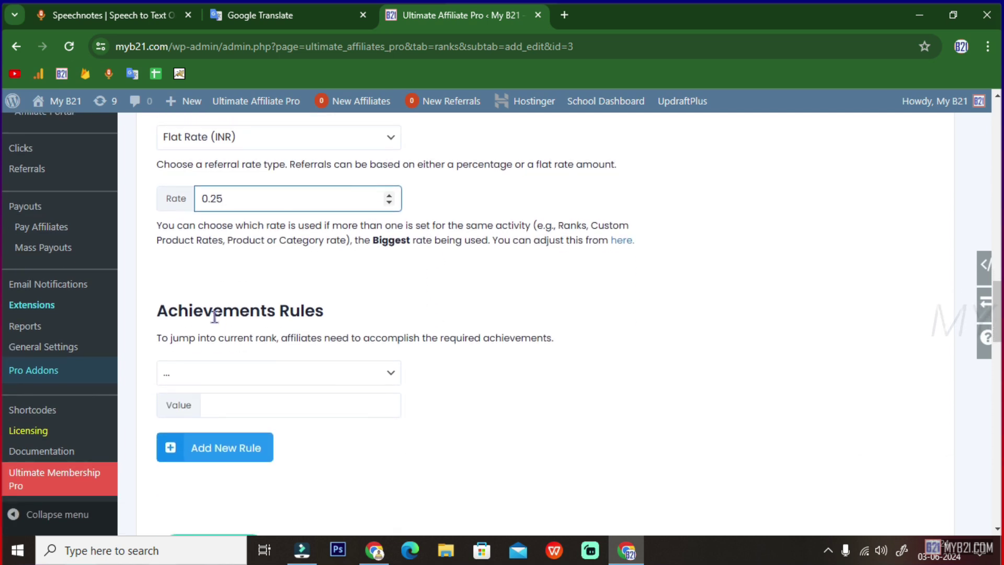
left_click_drag(182, 312, 330, 320)
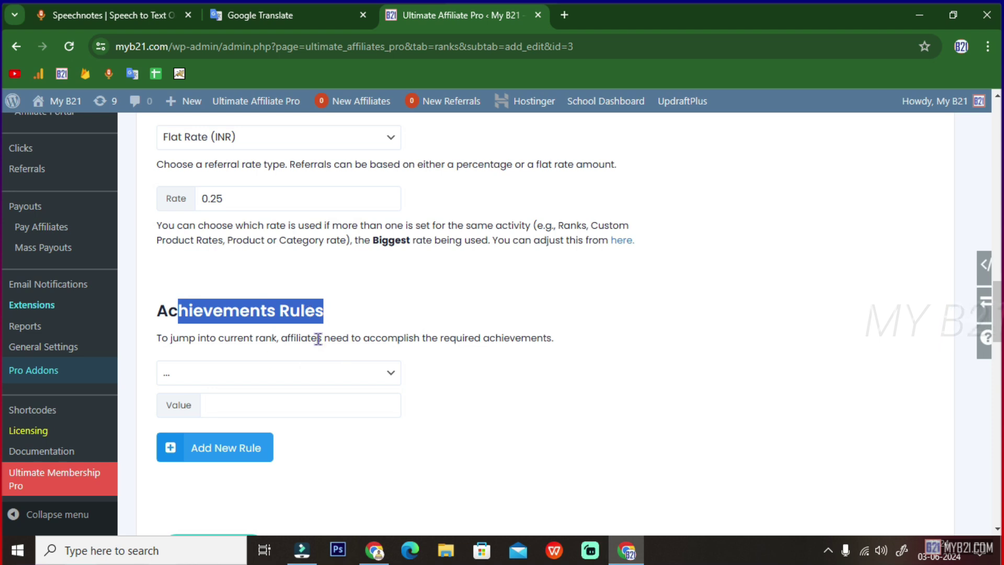
left_click_drag(172, 339, 277, 338)
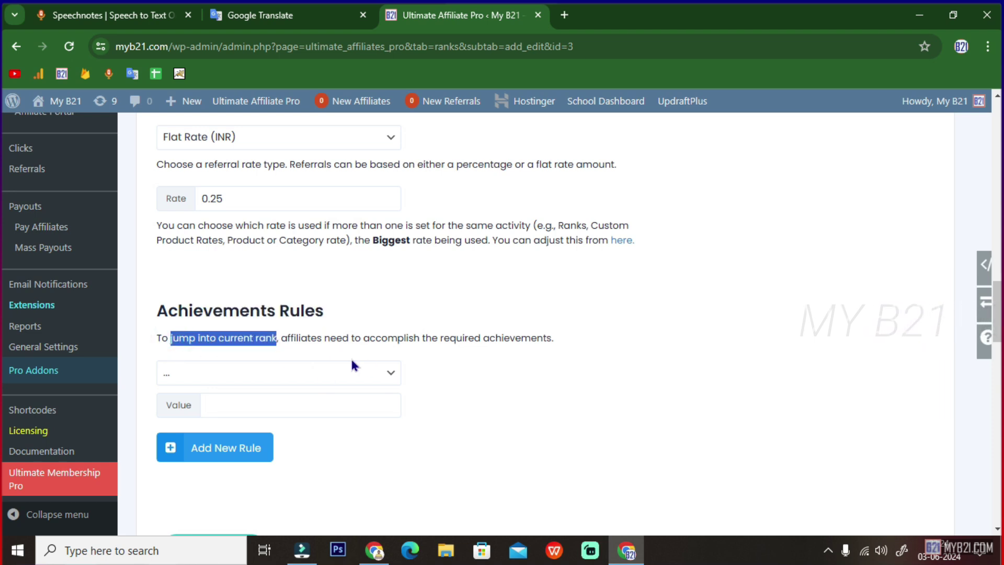
left_click_drag(360, 338, 535, 337)
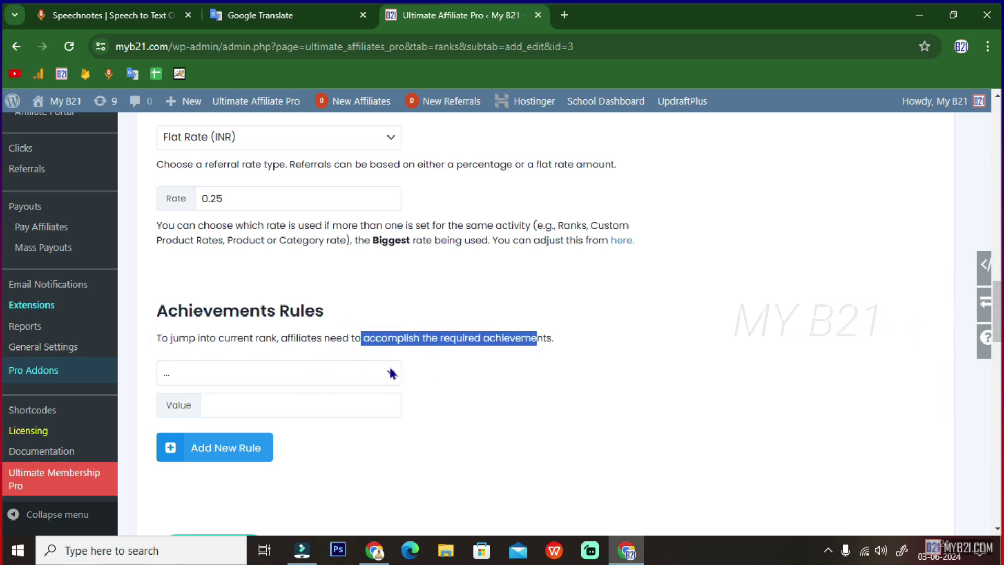
left_click(353, 379)
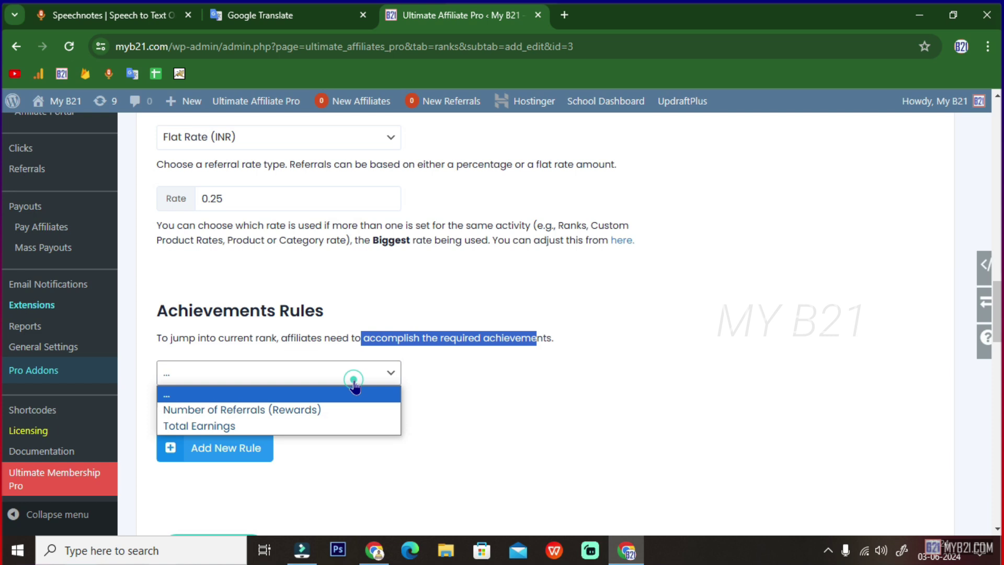
left_click(302, 410)
left_click(209, 404)
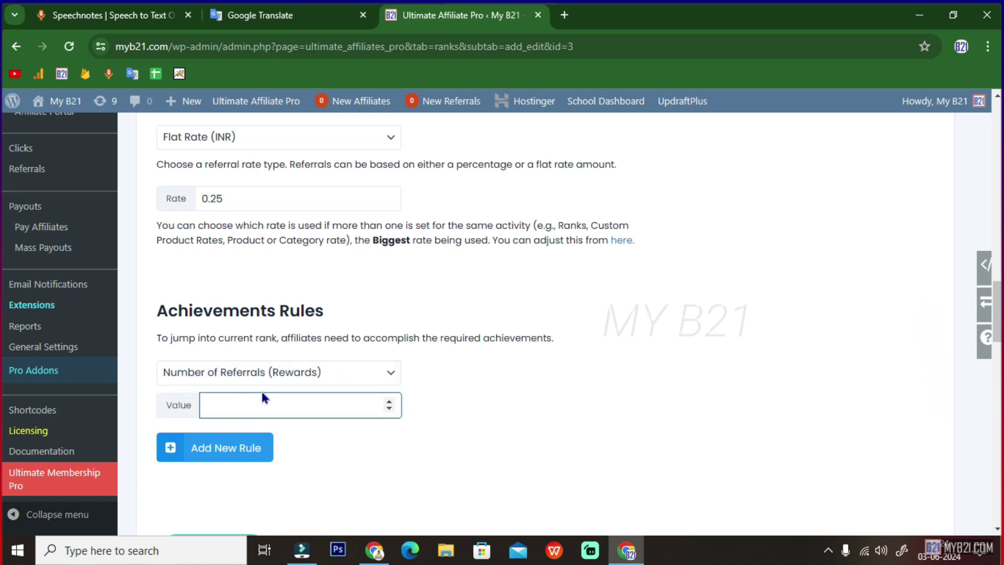
left_click(390, 402)
key("ctrl+a")
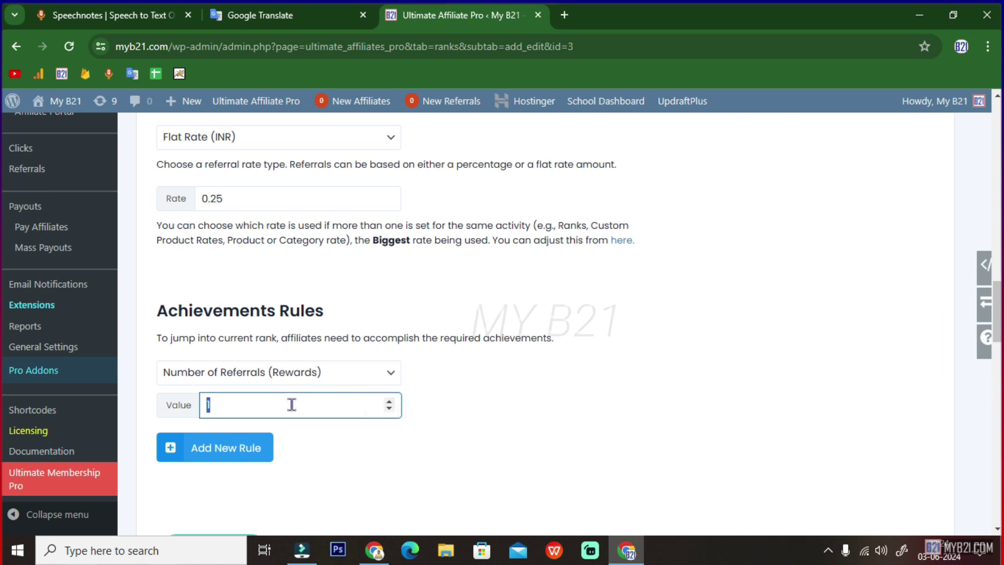
- Reset the achievement rule to '...', clear its value, and save BRONZE 1
left_click(348, 370)
left_click(230, 393)
scroll(442, 367, "down", 1)
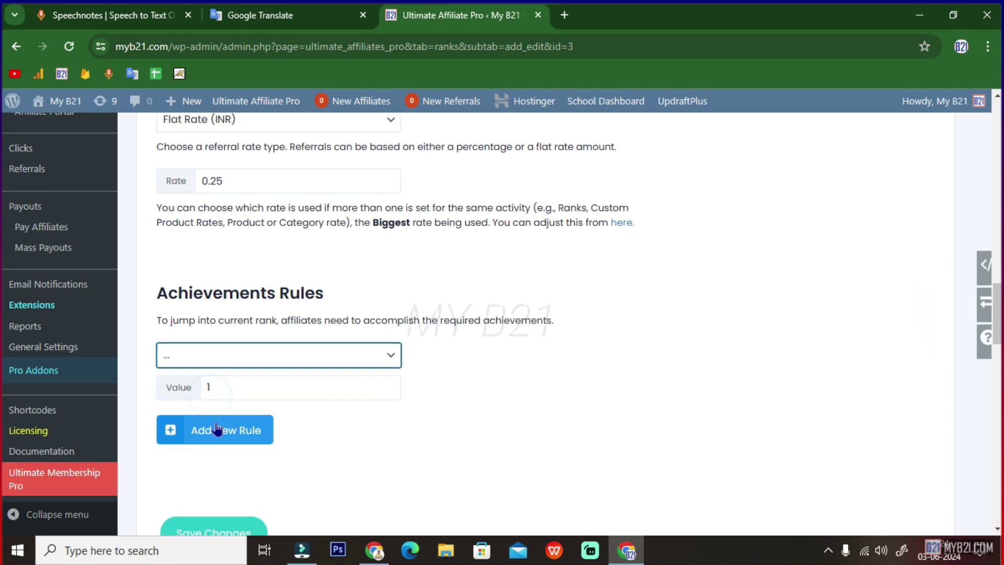
left_click(218, 353)
left_click(389, 359)
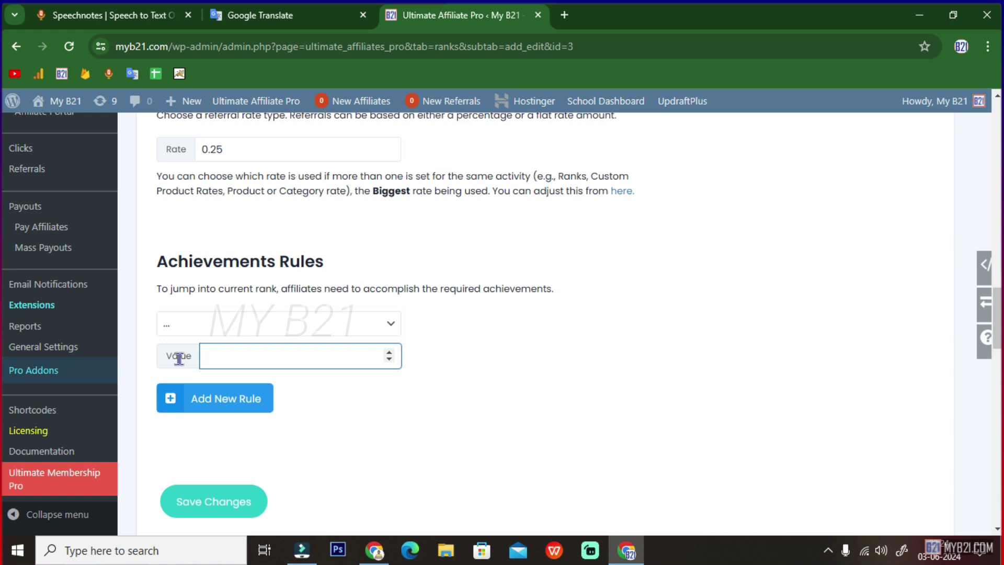
left_click(192, 498)
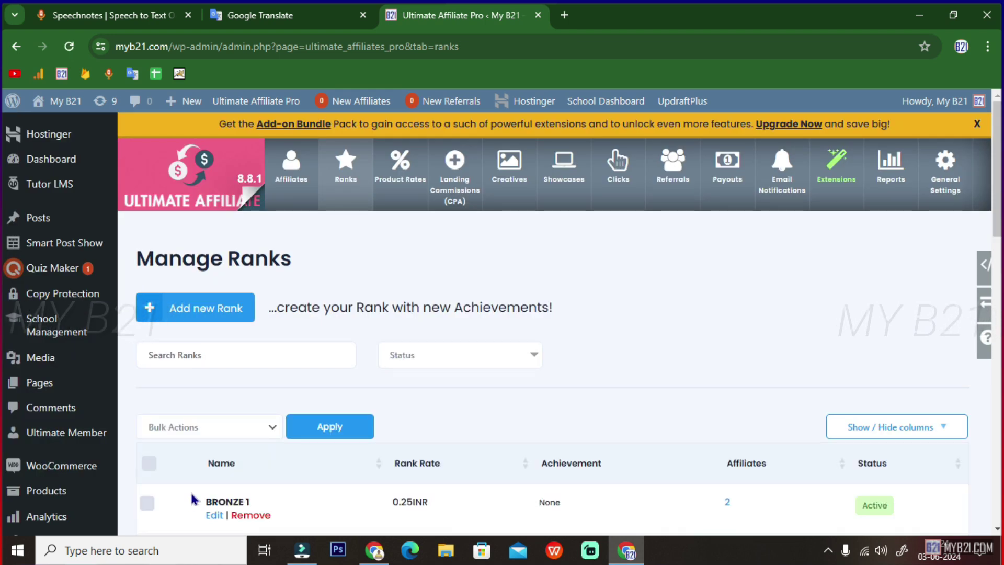
- Scroll the Manage Ranks table to confirm BRONZE 1 now shows a 0.25INR rank rate
scroll(320, 432, "down", 3)
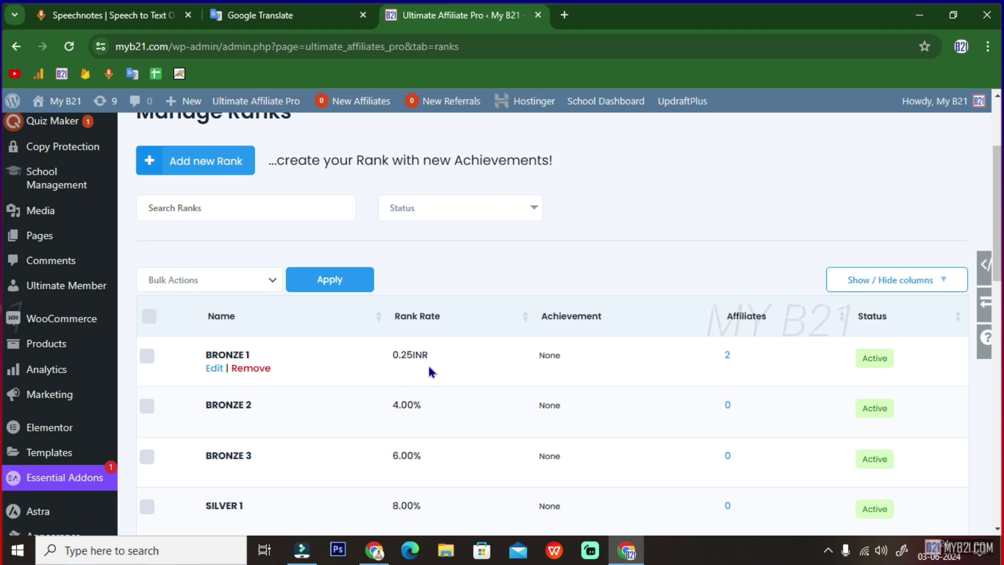
- Edit BRONZE 2 and set its rank rate to Flat Rate (INR) with a value of 0.50
scroll(529, 382, "down", 1)
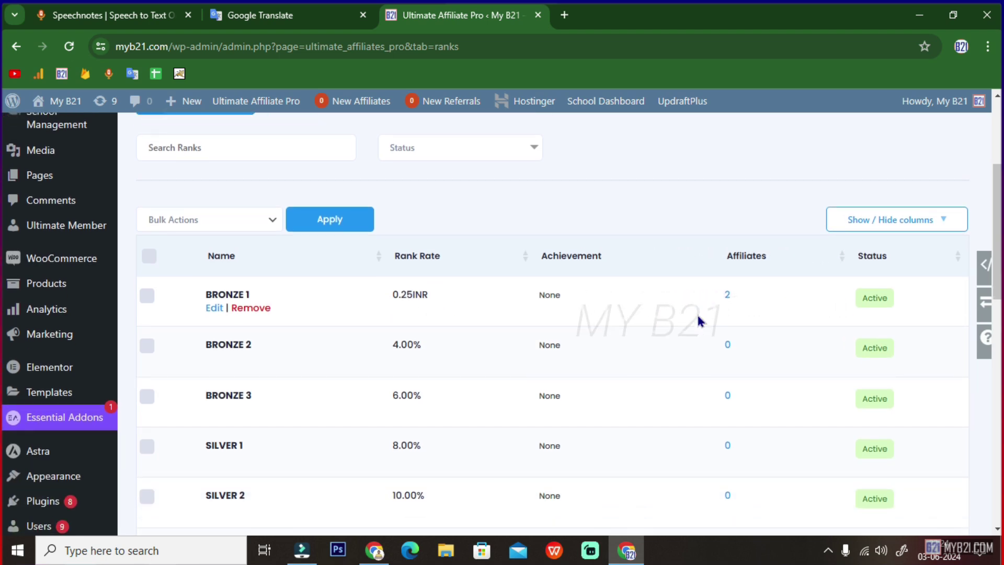
scroll(698, 321, "down", 1)
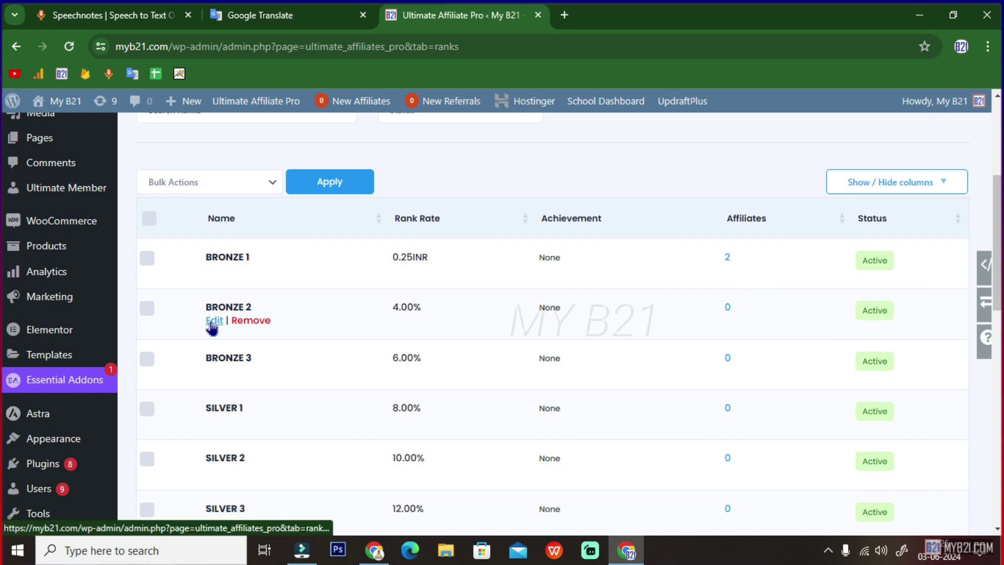
left_click(212, 321)
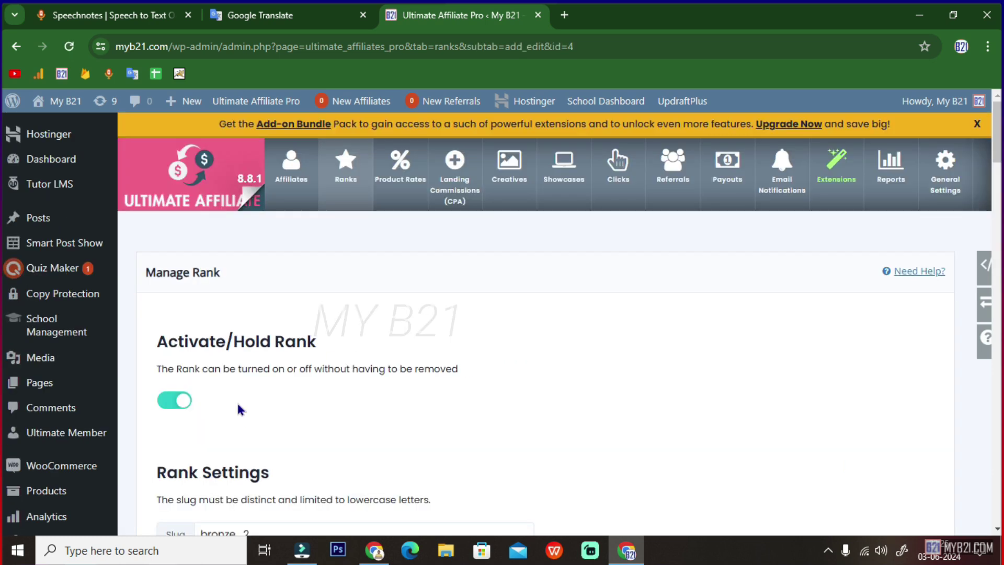
scroll(243, 398, "down", 4)
scroll(249, 386, "down", 8)
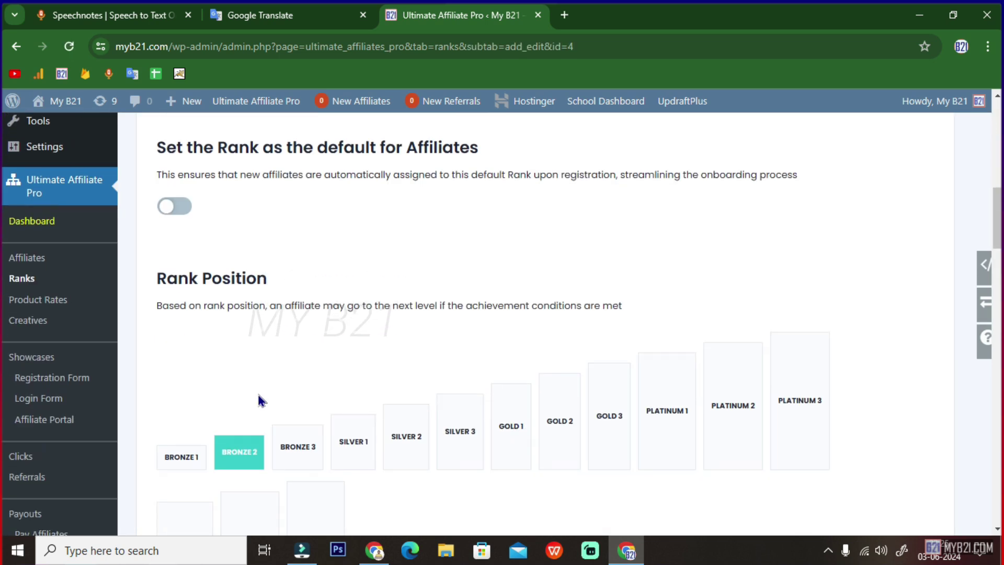
scroll(259, 397, "down", 10)
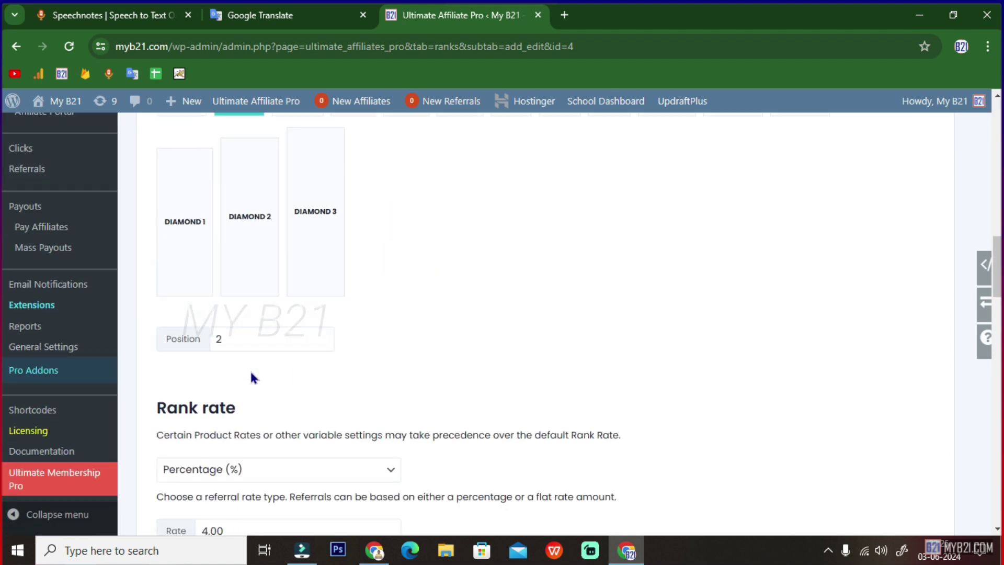
left_click(209, 285)
left_click(209, 321)
left_click(214, 345)
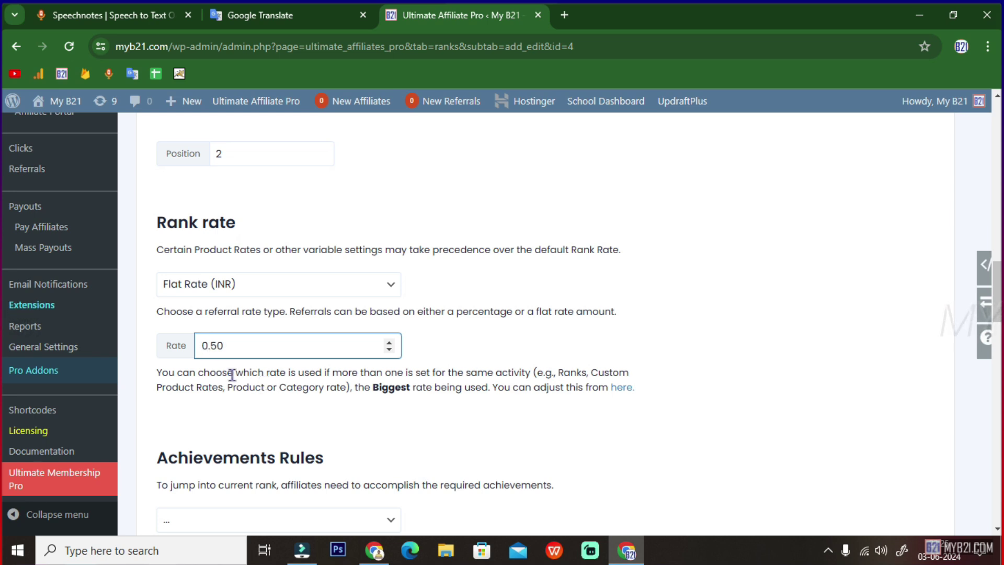
double_click(234, 345)
- Set BRONZE 2's achievement to Number of Referrals with a value of 2 and save the rank
scroll(246, 351, "down", 3)
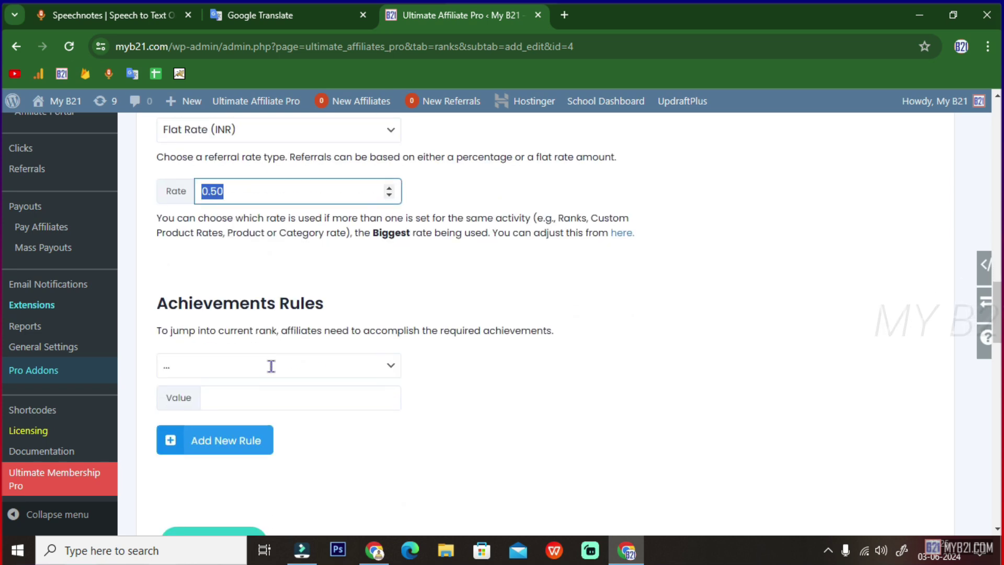
left_click(228, 332)
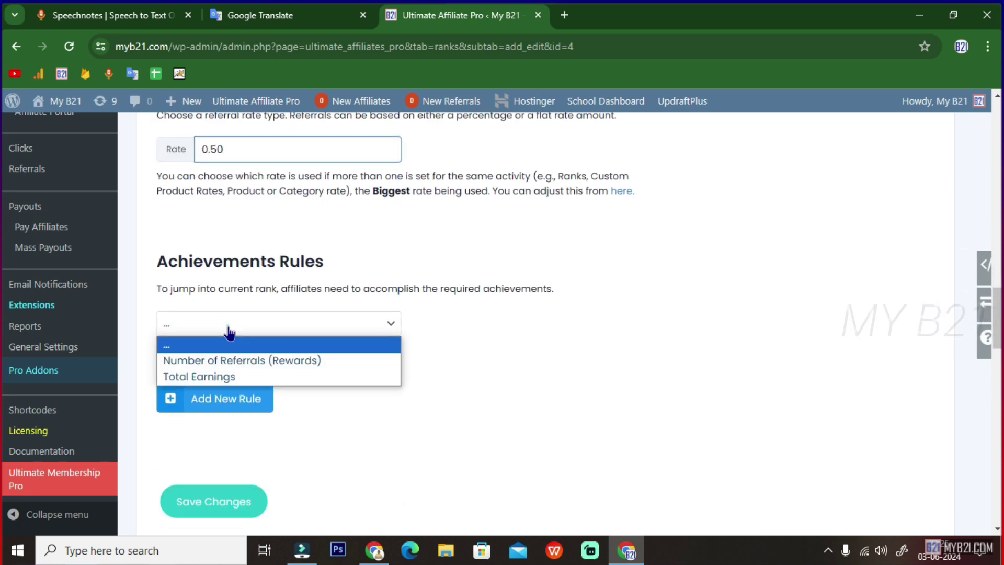
left_click(208, 359)
left_click(217, 357)
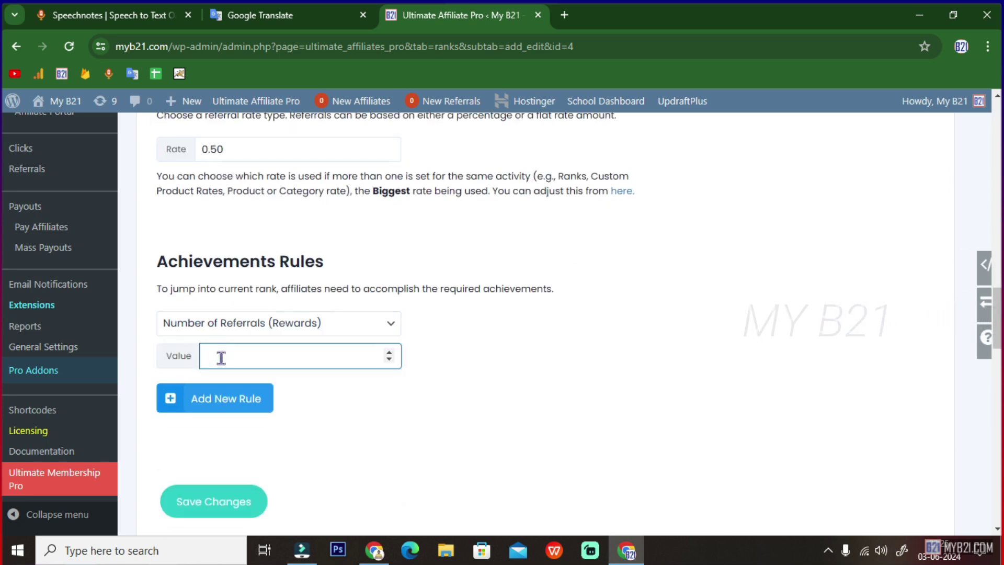
left_click(222, 510)
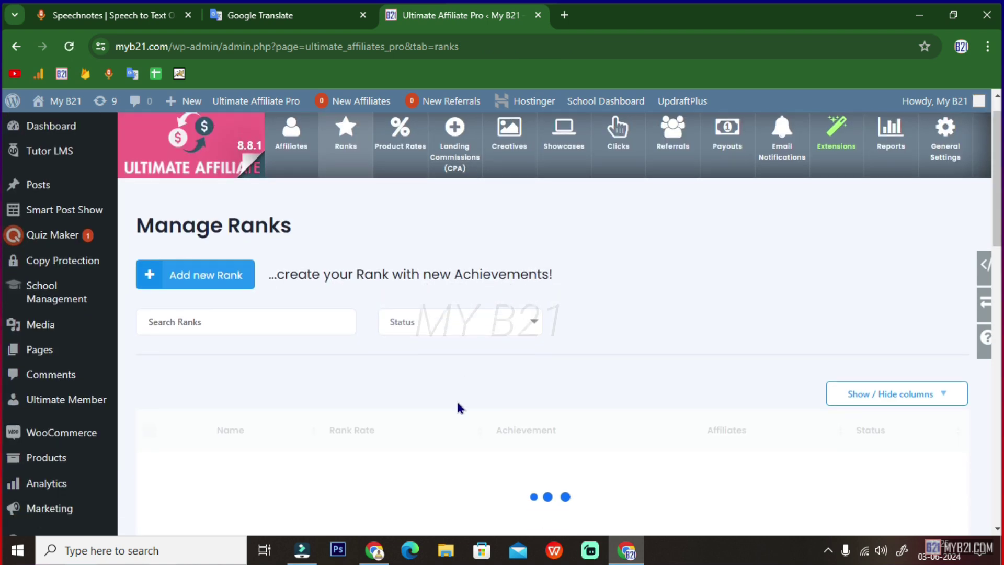
scroll(457, 408, "down", 3)
scroll(520, 387, "down", 1)
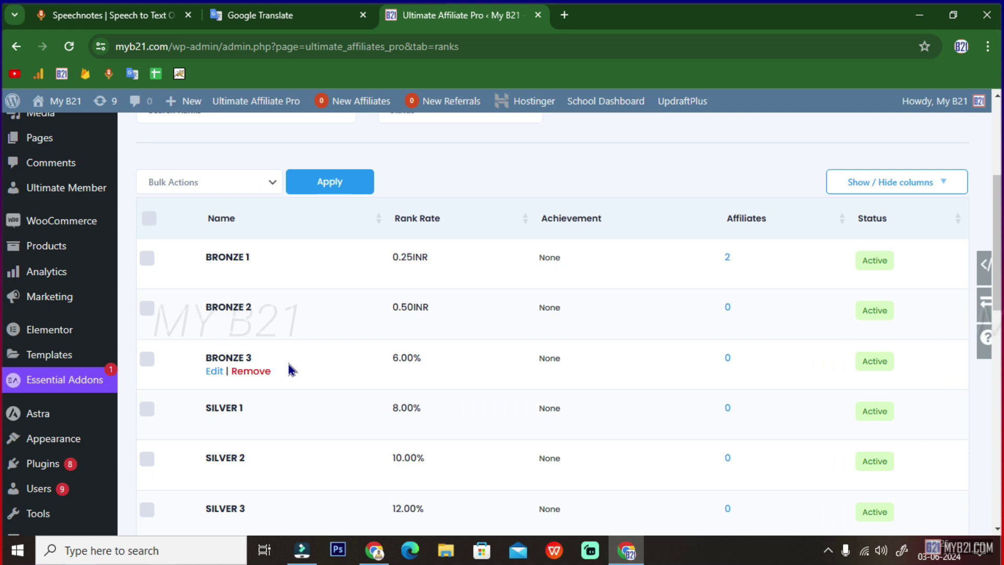
scroll(292, 369, "down", 2)
scroll(361, 235, "down", 1)
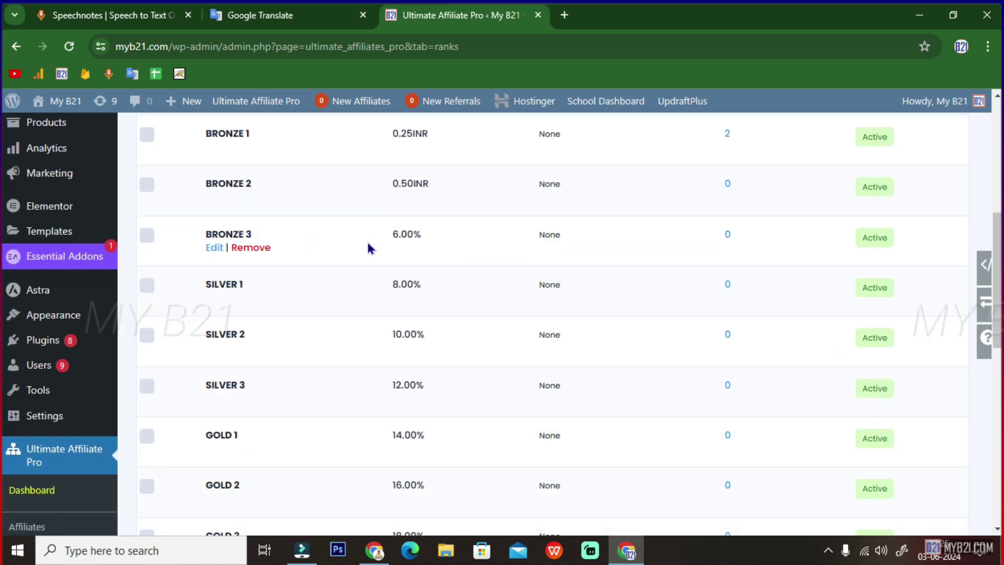
scroll(369, 246, "down", 3)
scroll(370, 253, "up", 4)
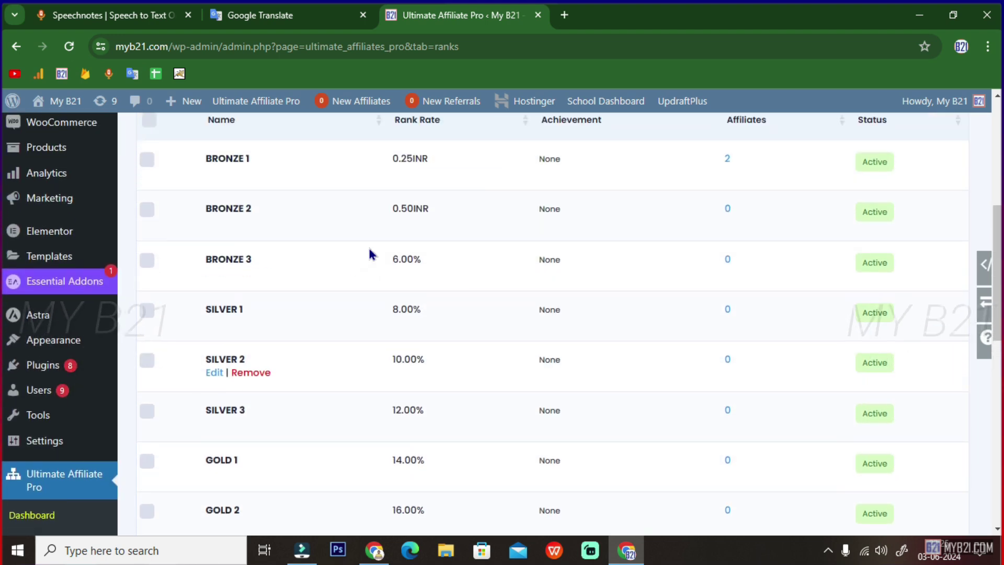
scroll(340, 280, "up", 2)
scroll(340, 280, "down", 2)
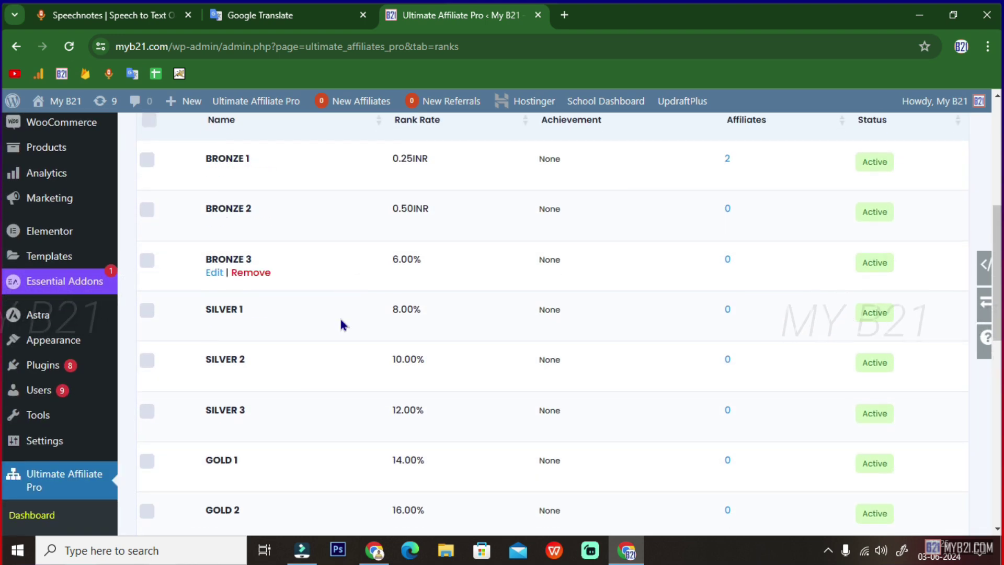
scroll(351, 366, "down", 3)
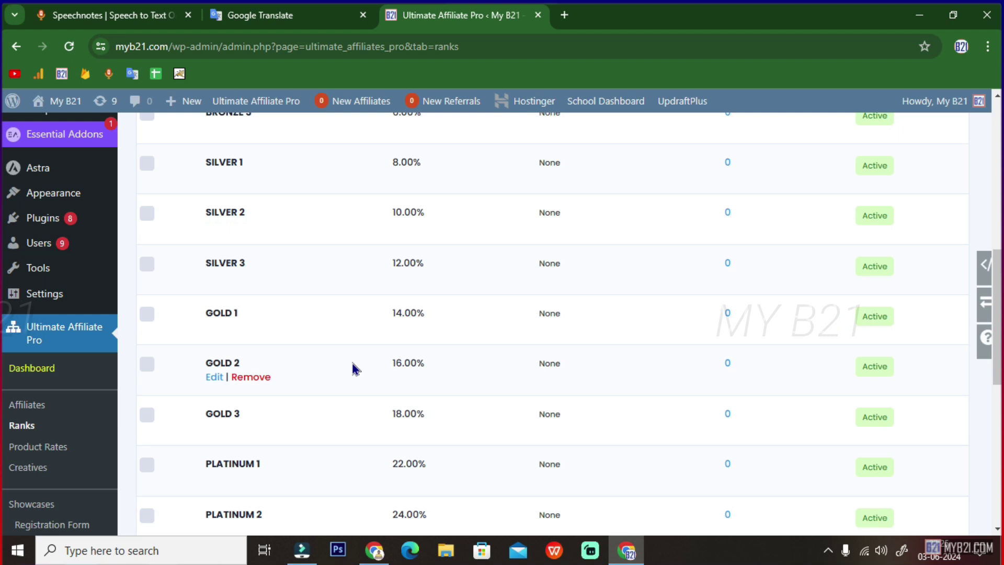
scroll(352, 372, "up", 10)
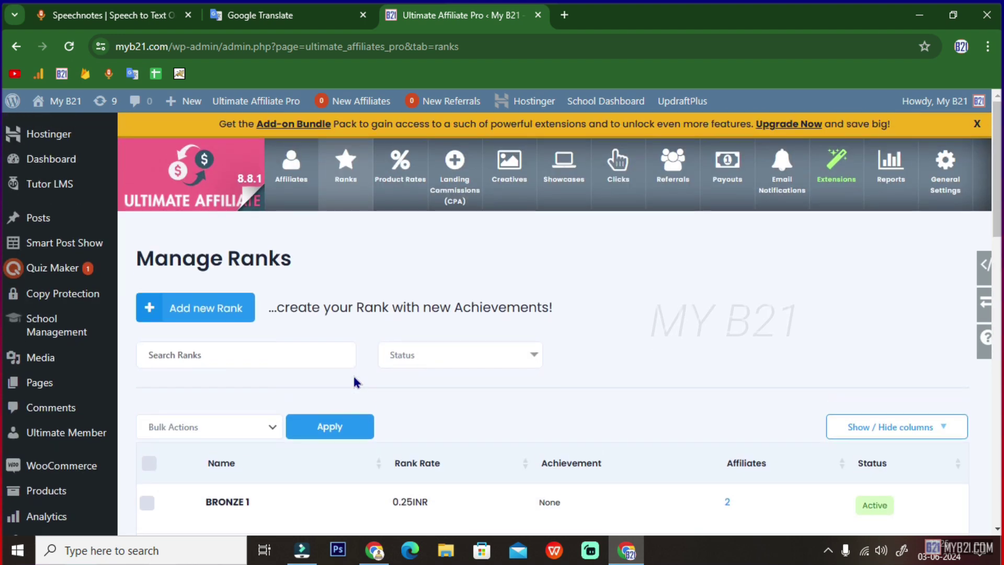
left_click(84, 16)
left_click(145, 366)
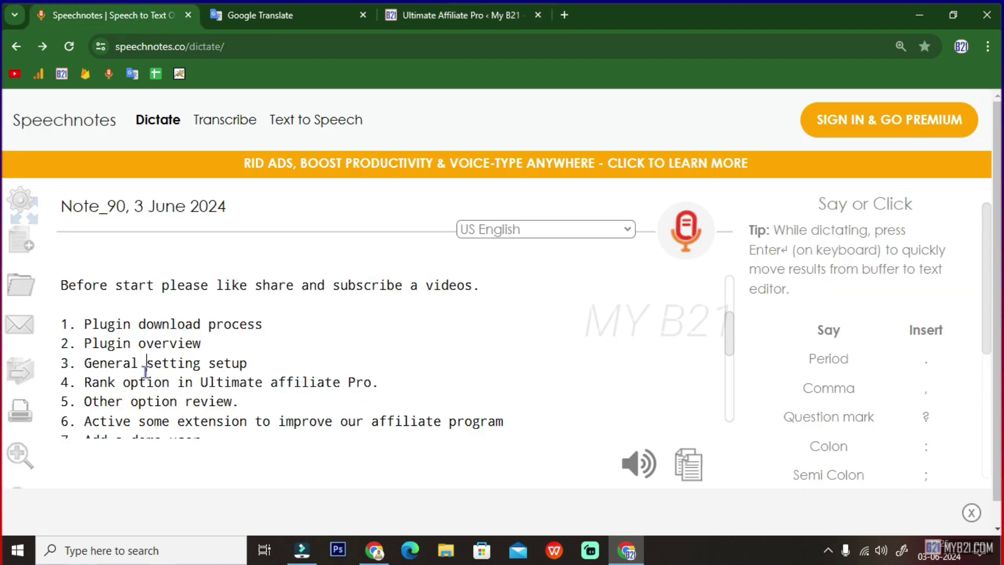
triple_click(141, 380)
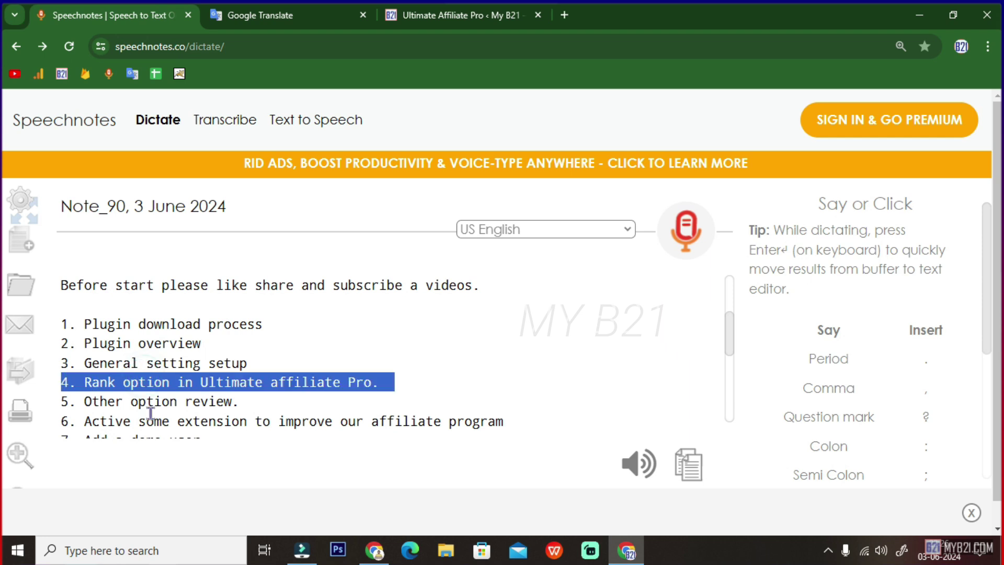
double_click(151, 402)
left_click(151, 401)
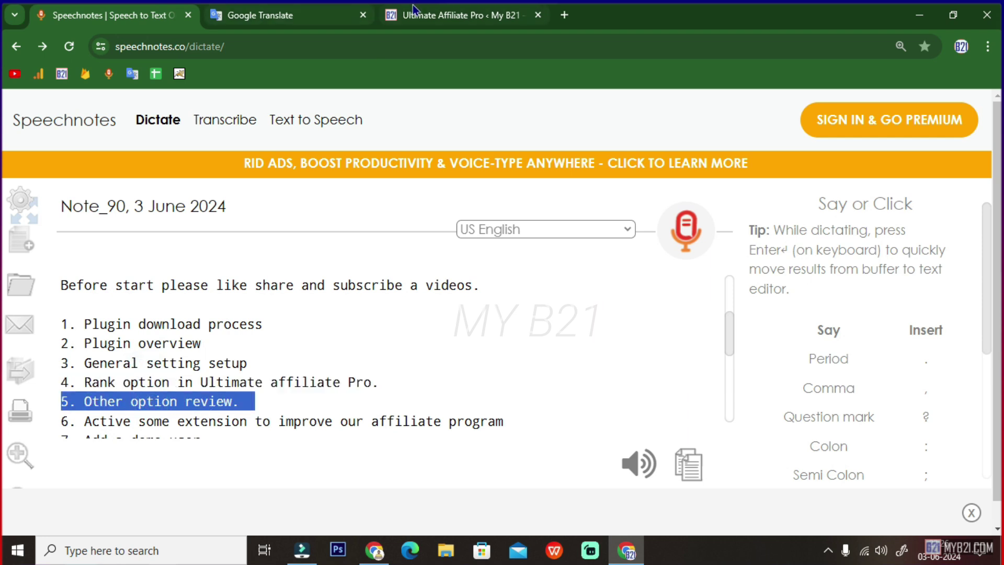
left_click(413, 10)
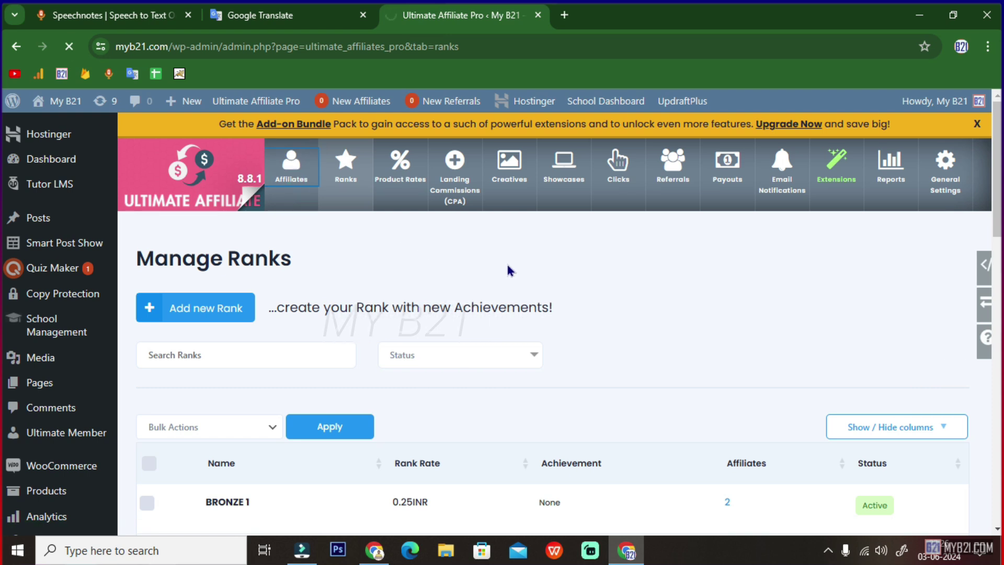
- Access an affiliate's portal to check their Bronze 1 rank and 2.75INR earnings
scroll(481, 313, "down", 4)
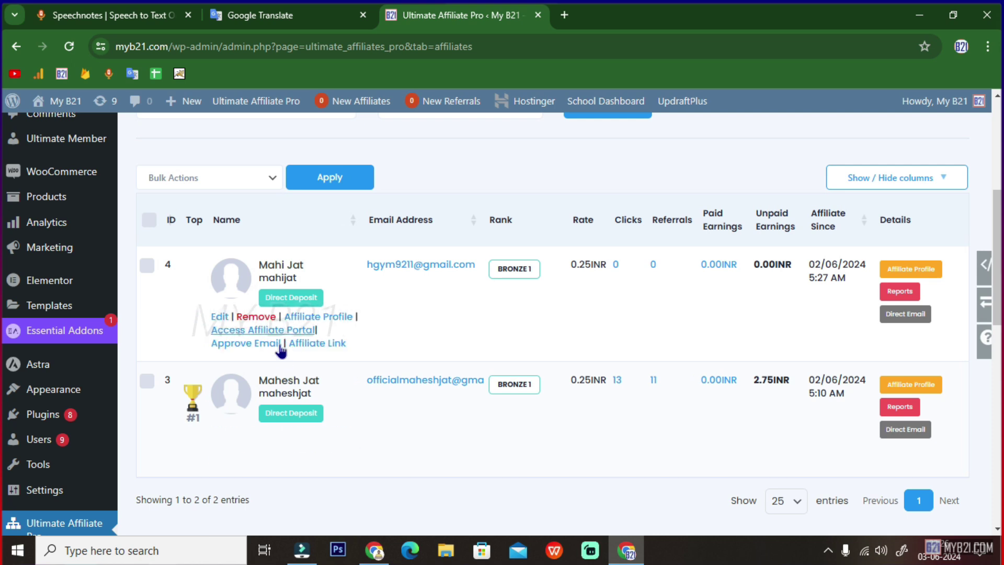
left_click(373, 550)
scroll(583, 388, "up", 5)
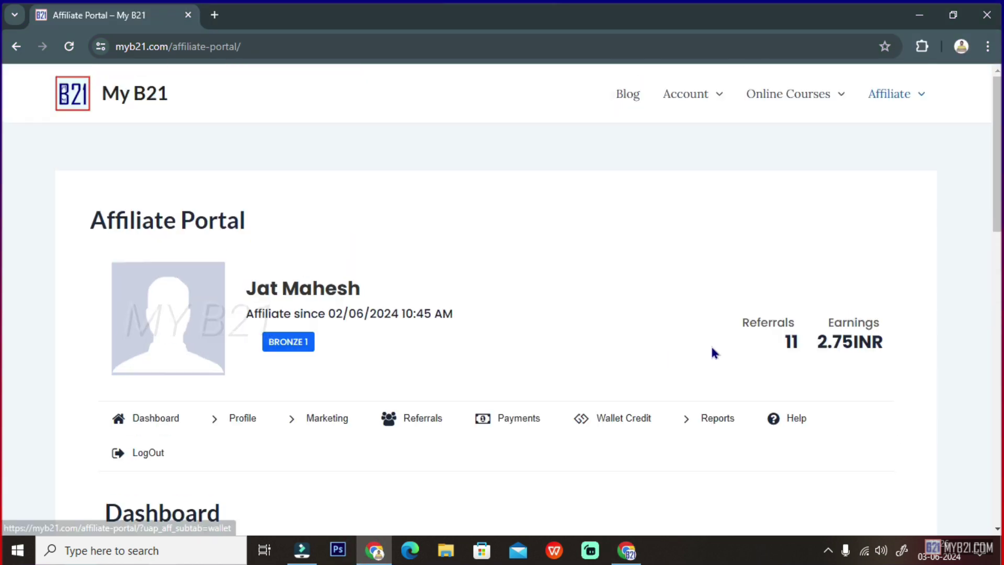
- Return to the admin Manage Affiliates list, where both affiliates hold BRONZE 1 at 0.25INR
mouse_move(905, 103)
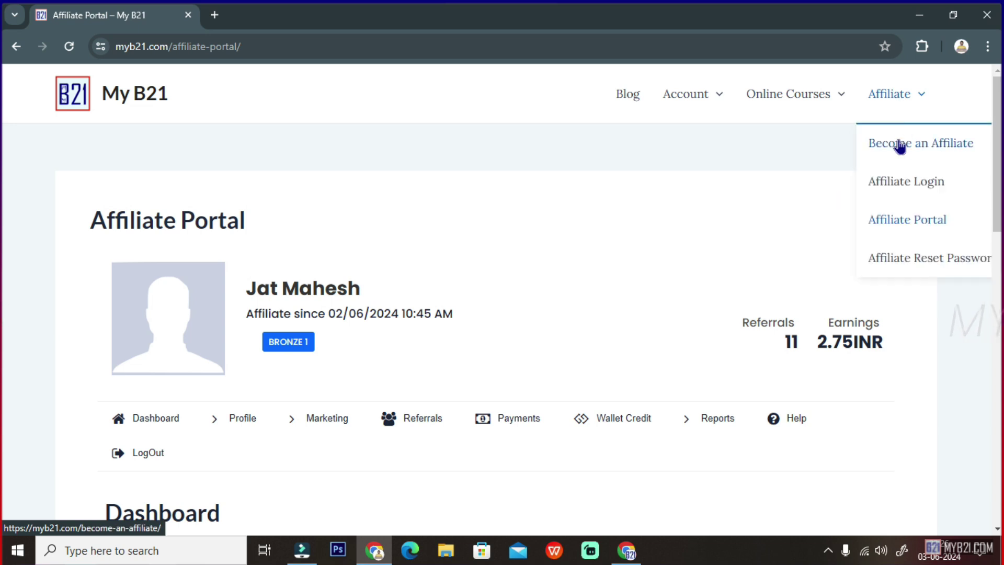
left_click(627, 550)
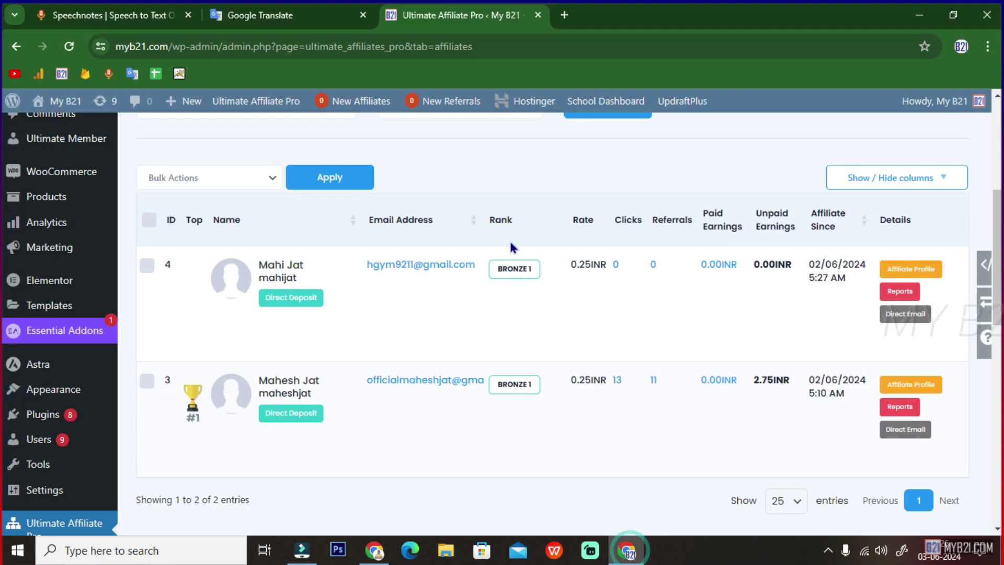
mouse_move(464, 301)
mouse_move(306, 377)
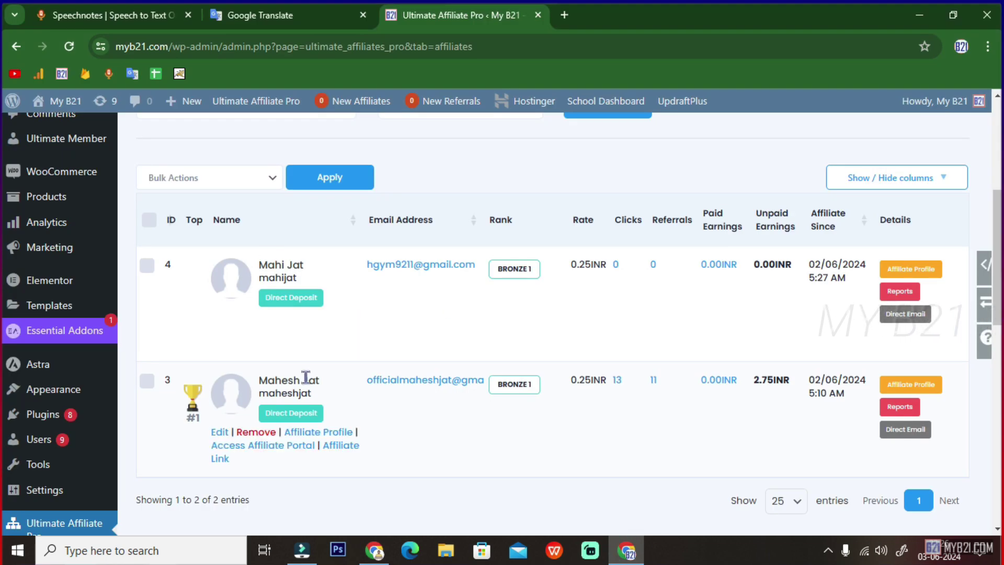
mouse_move(279, 280)
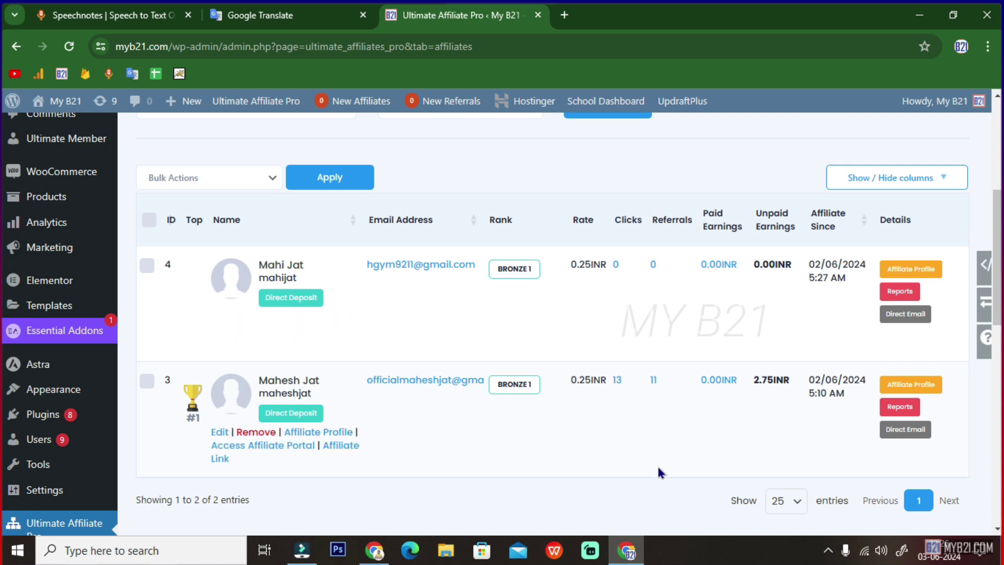
scroll(259, 255, "up", 5)
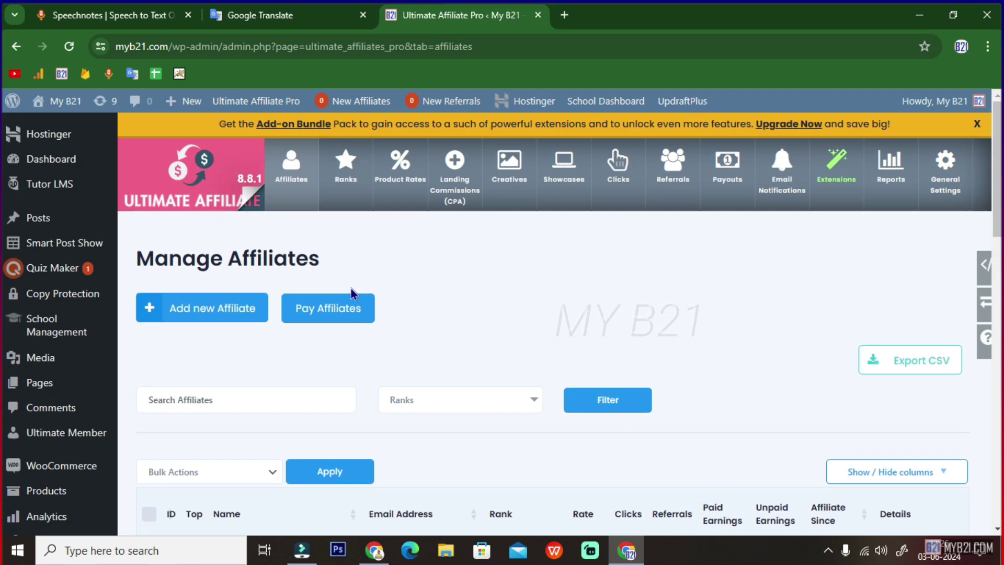
- Go to Product Rates and review the active BIRTHDAY SPECIAL 20.00% rate valid through 31/07/2024
left_click(409, 191)
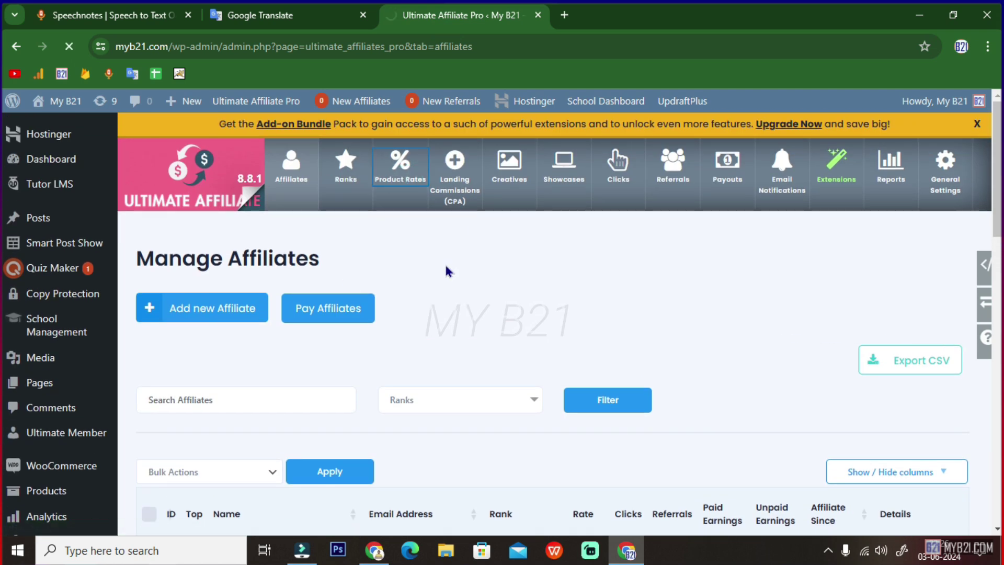
scroll(374, 361, "down", 5)
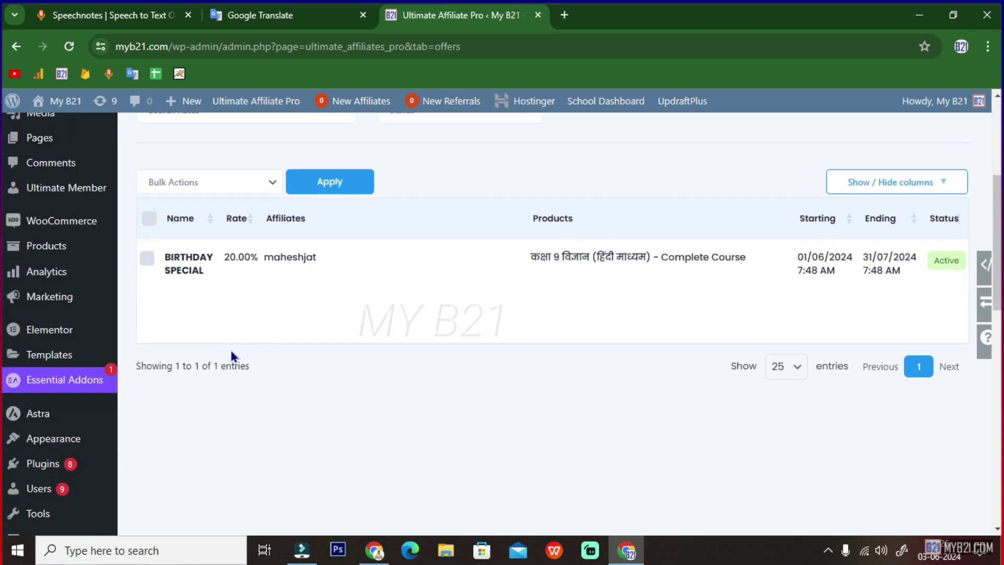
scroll(282, 300, "up", 2)
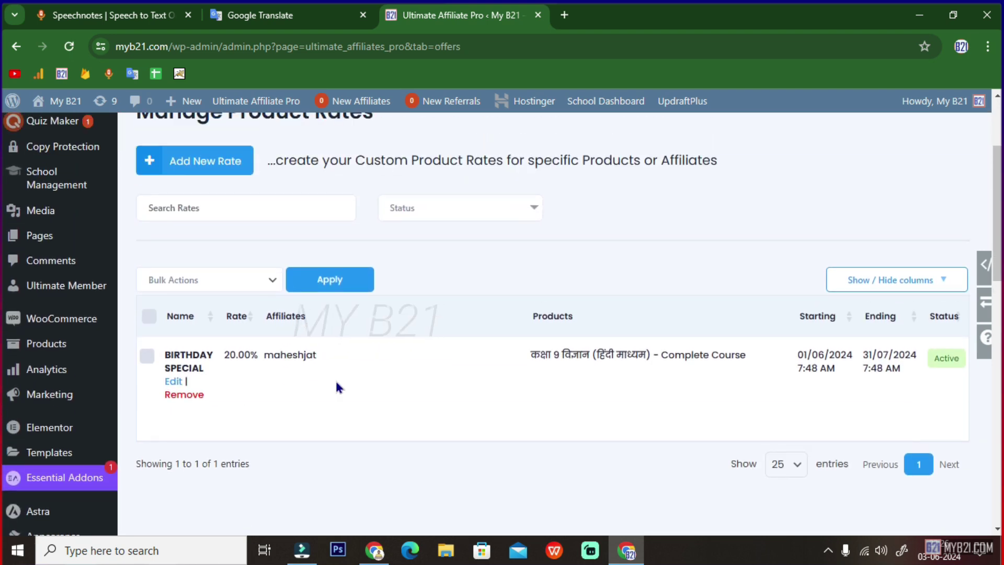
scroll(374, 407, "up", 3)
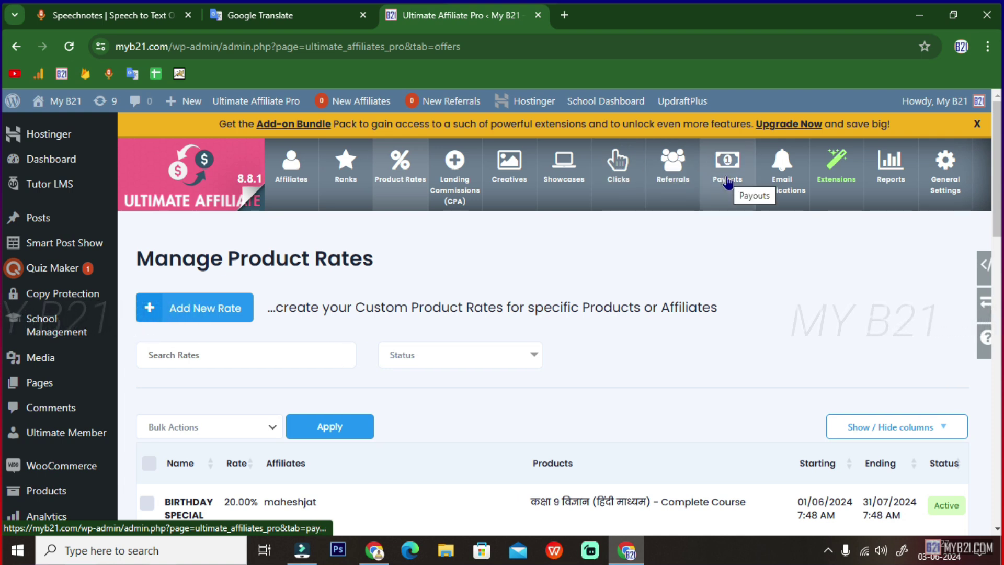
- Browse the Extensions page from Multi-Level Marketing down to Product Links and Weekly Email Summary
left_click(835, 167)
scroll(282, 304, "down", 2)
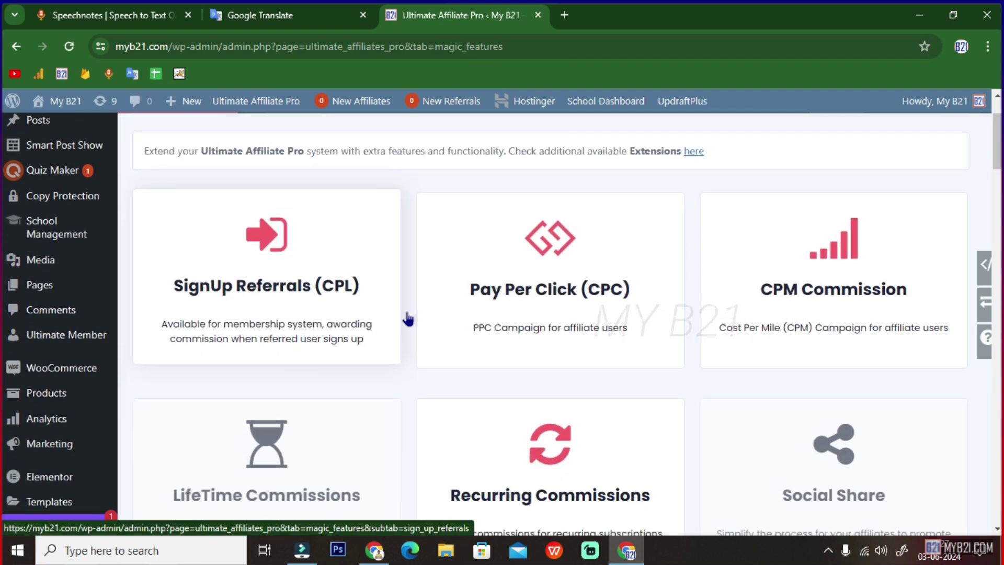
scroll(611, 314, "down", 3)
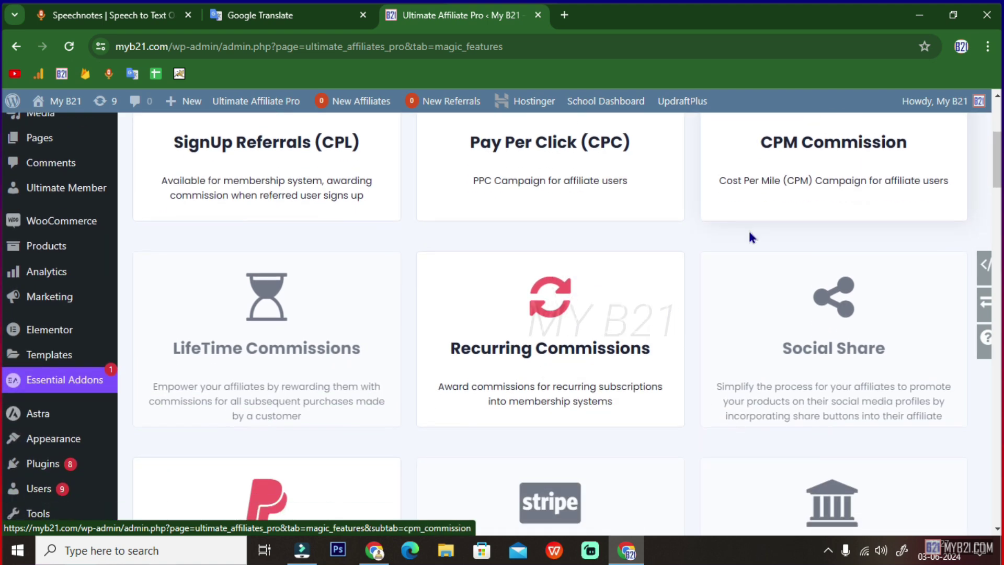
scroll(747, 240, "down", 5)
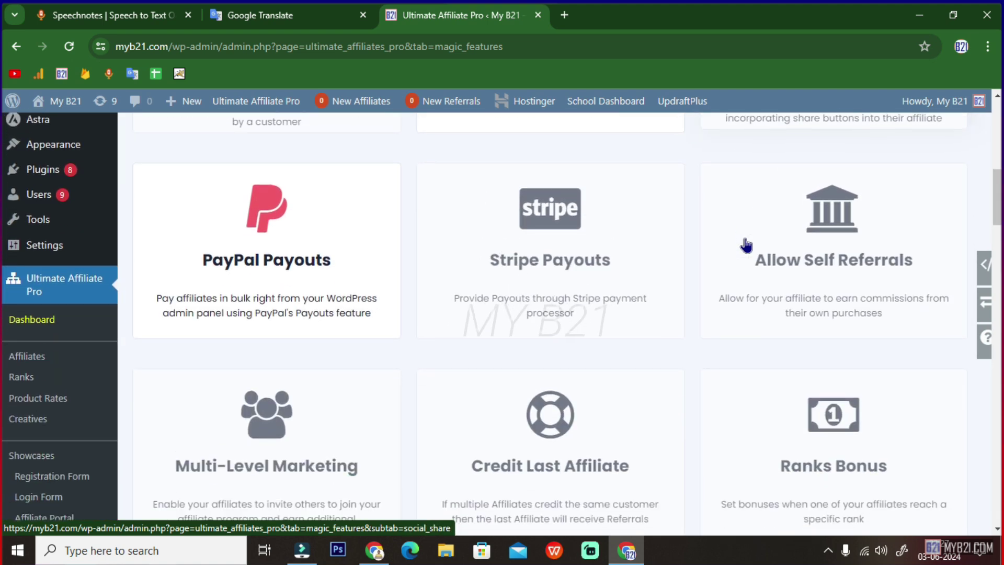
scroll(746, 244, "down", 6)
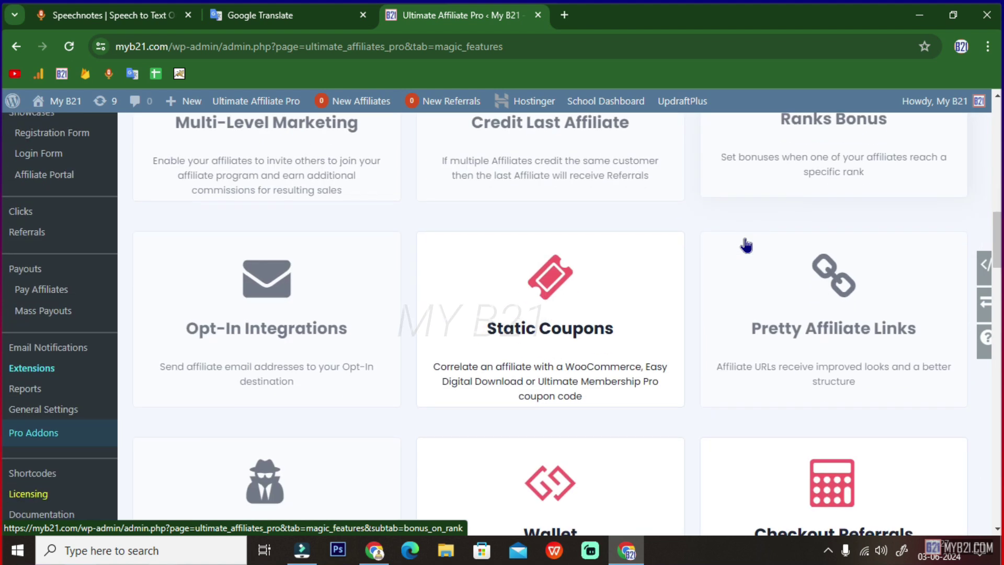
scroll(746, 244, "down", 5)
scroll(748, 244, "down", 2)
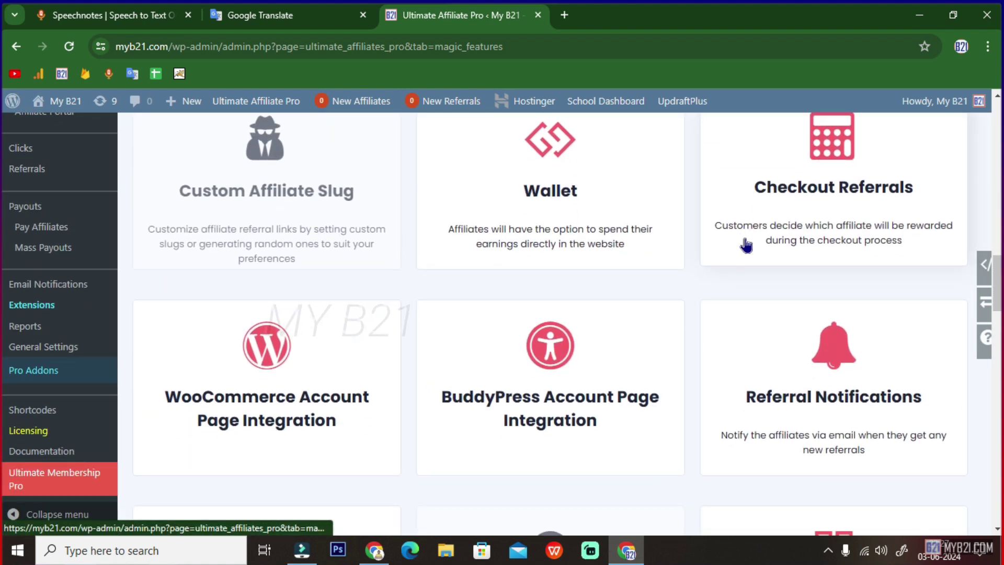
scroll(746, 244, "down", 6)
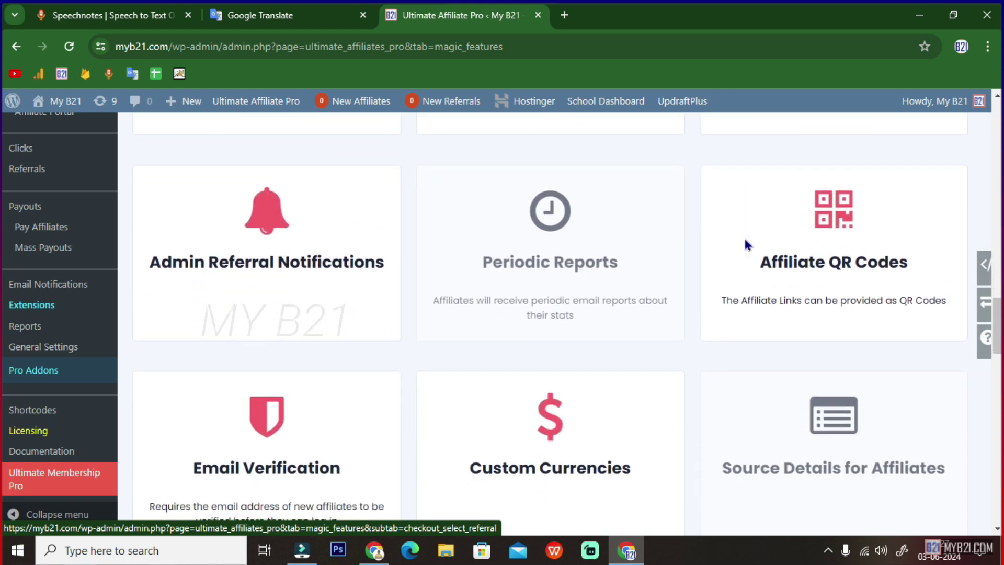
scroll(746, 245, "down", 2)
scroll(746, 244, "down", 6)
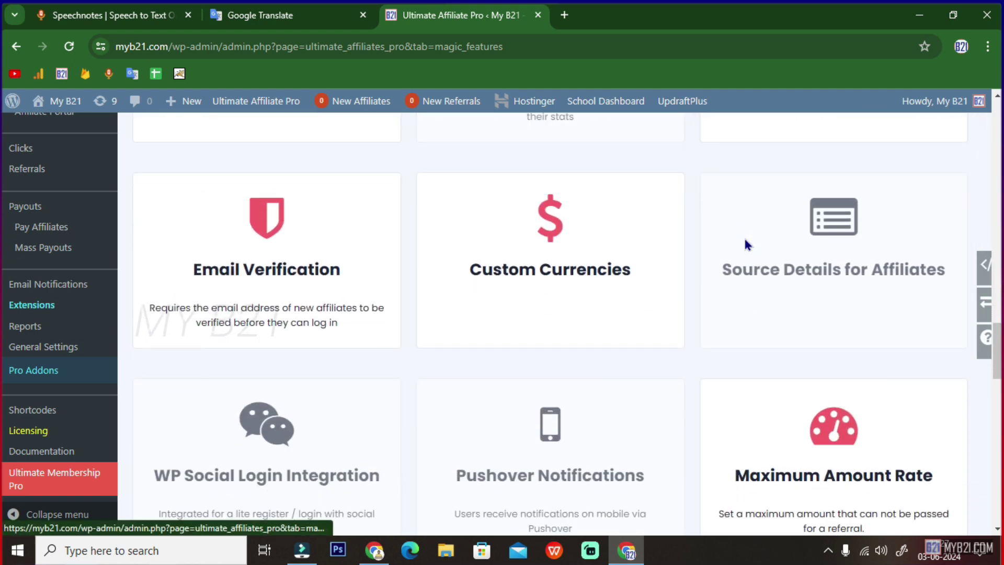
scroll(746, 245, "down", 7)
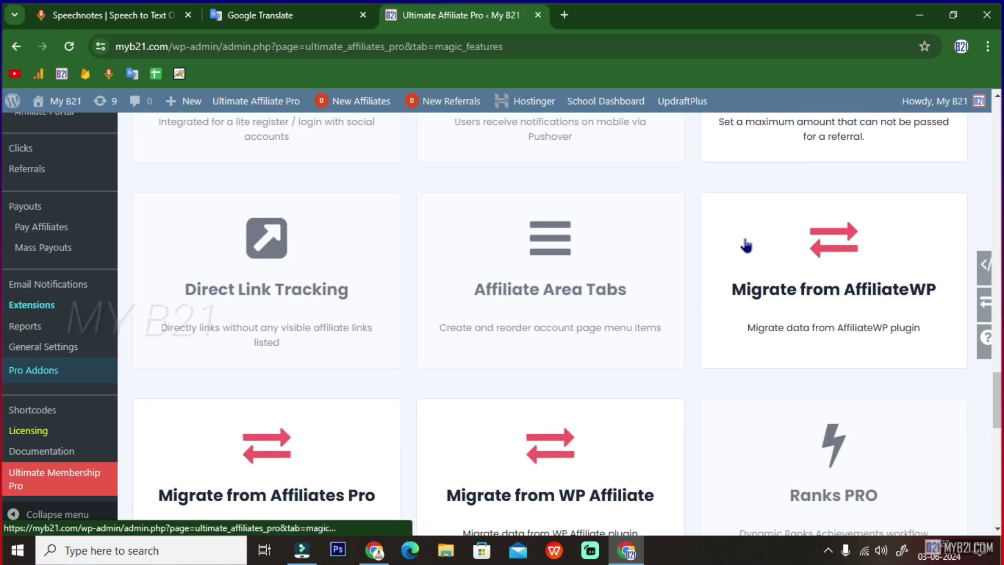
scroll(746, 244, "down", 8)
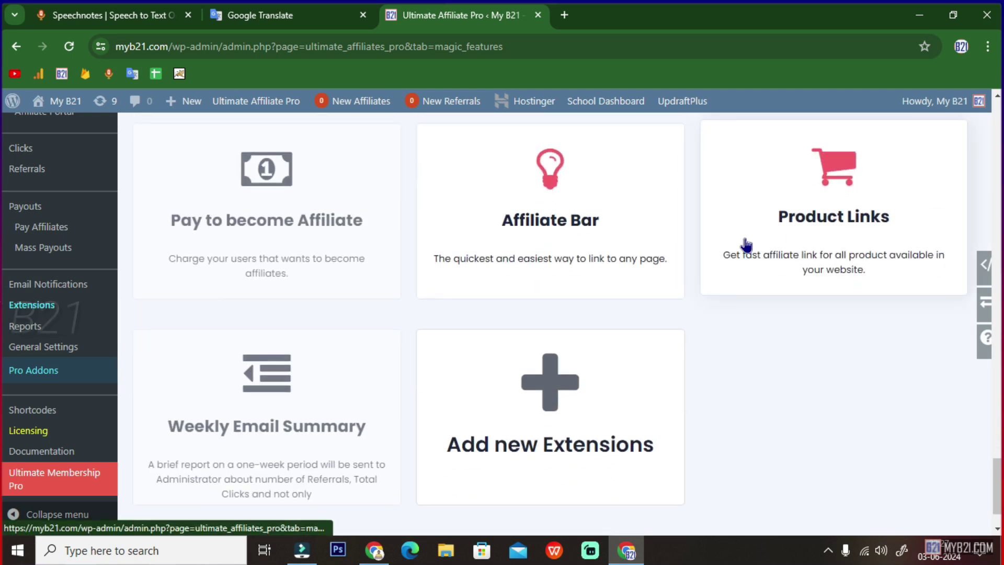
scroll(746, 244, "down", 2)
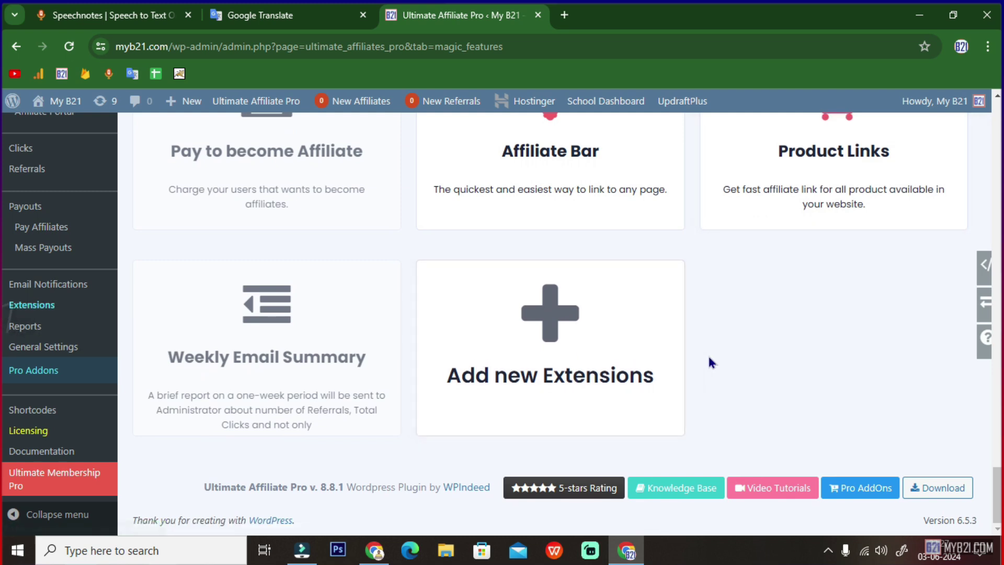